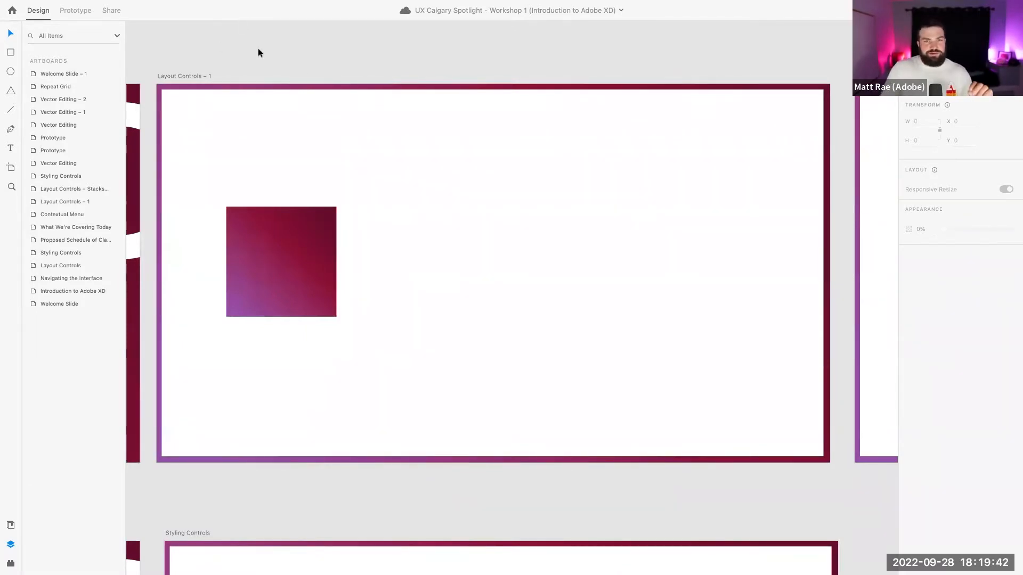
Select Rectangle 1, the purple-red outer frame, inside the Layout Controls – 1 artboard
left_click(197, 73)
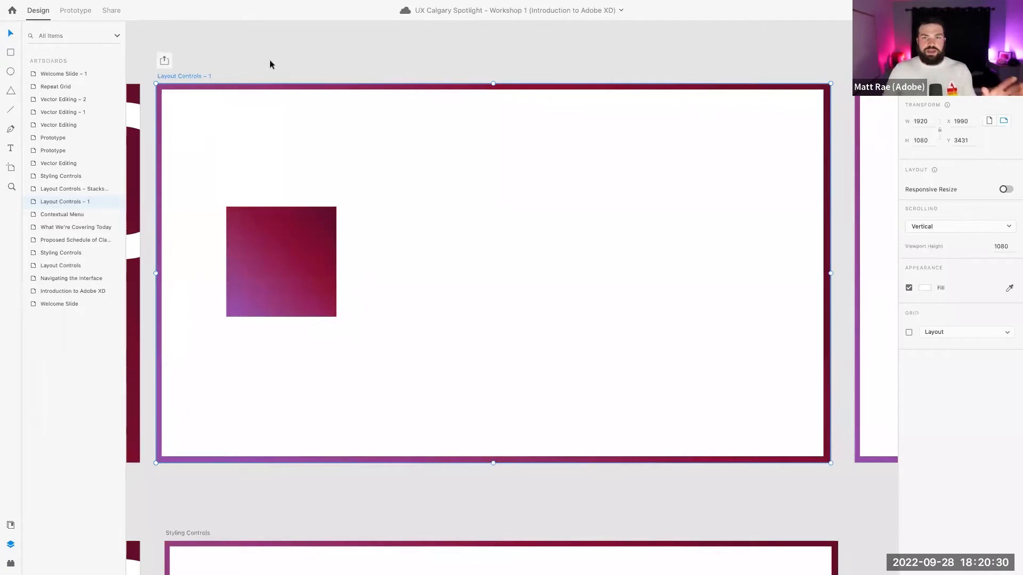
left_click(231, 59)
left_click(201, 75)
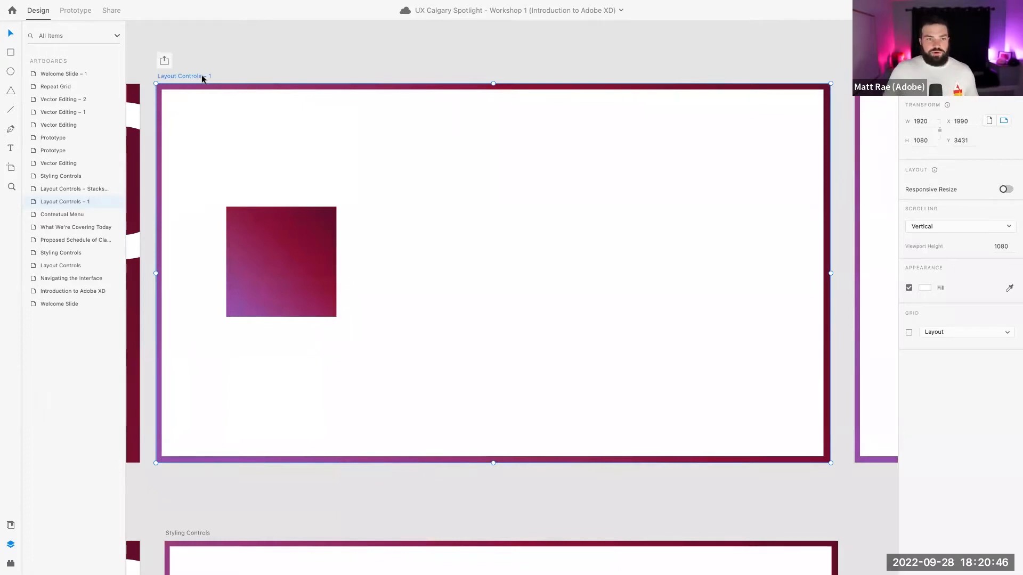
left_click(215, 87)
left_click(178, 89)
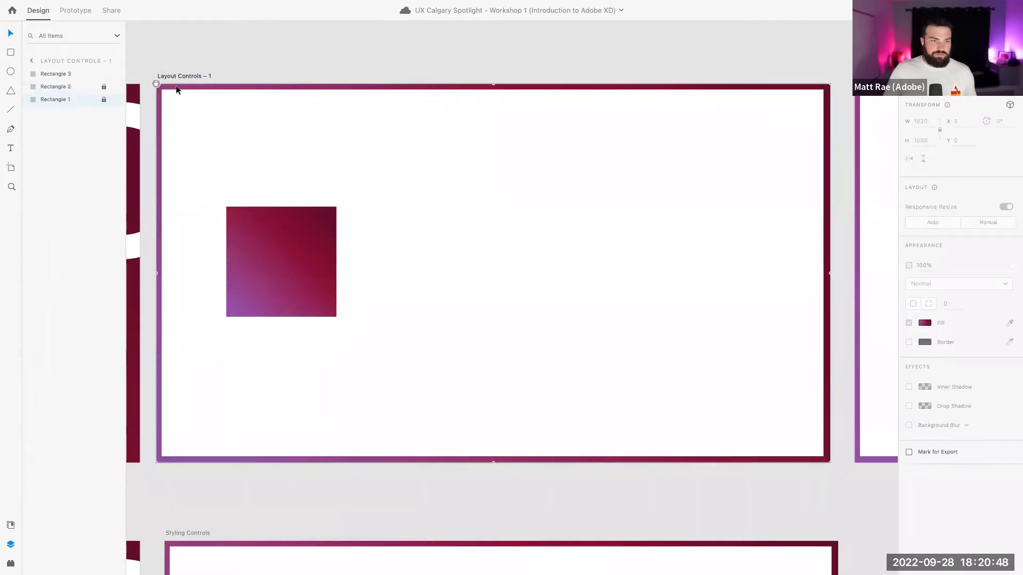
Delete the purple-red frame Rectangle 1 and reselect the Layout Controls – 1 artboard
left_click(176, 76)
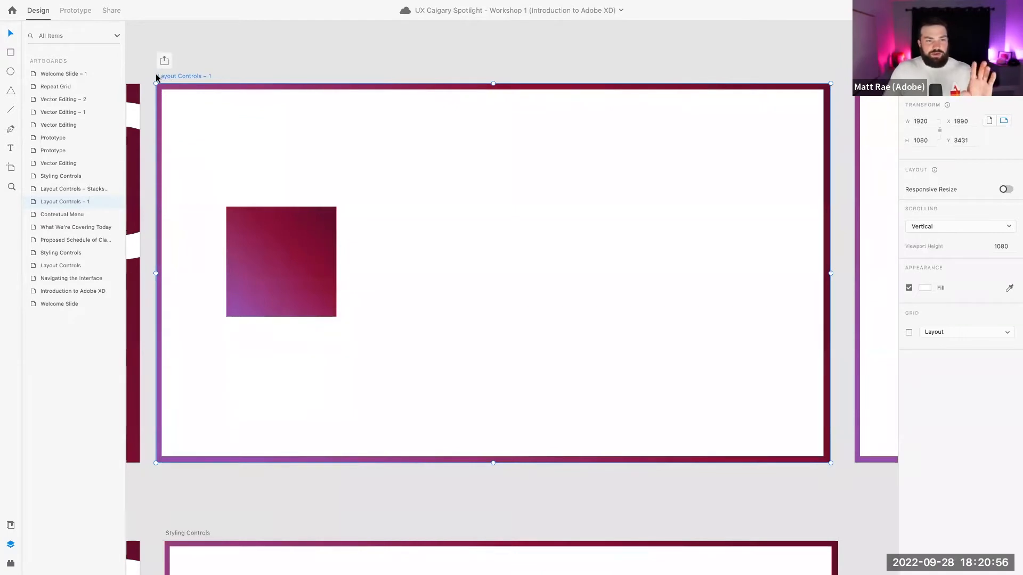
left_click(185, 91)
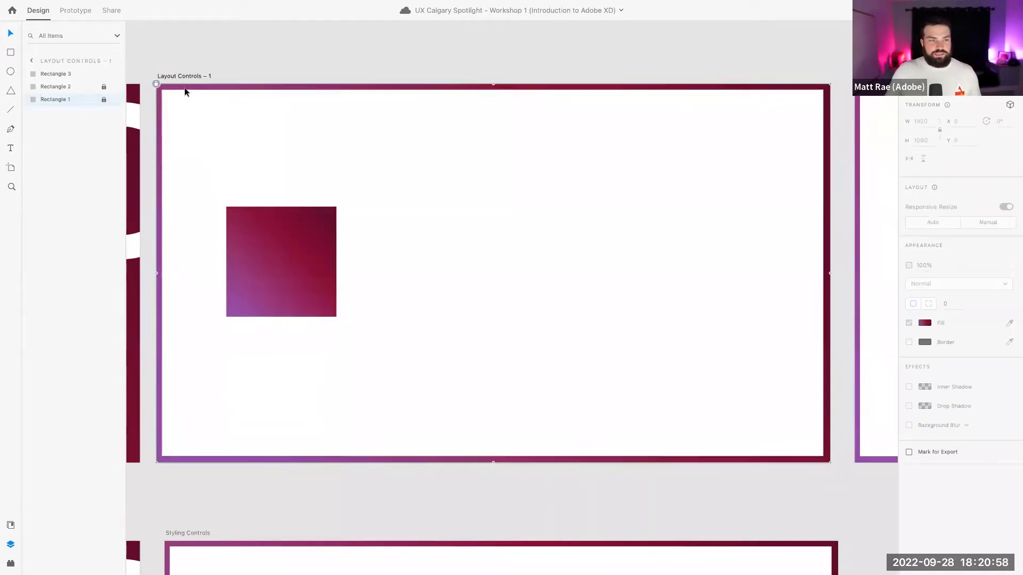
key("Delete")
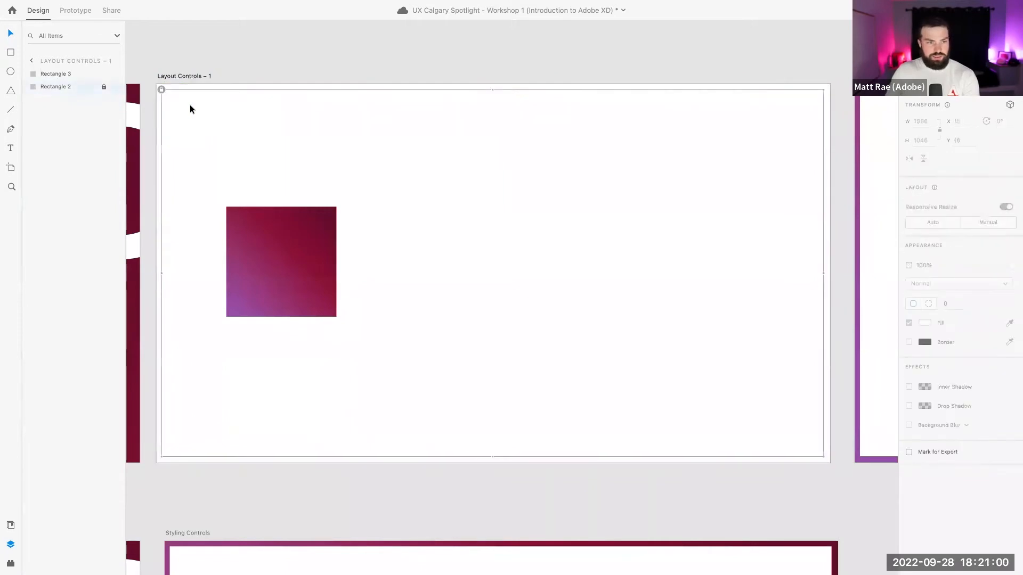
left_click(191, 77)
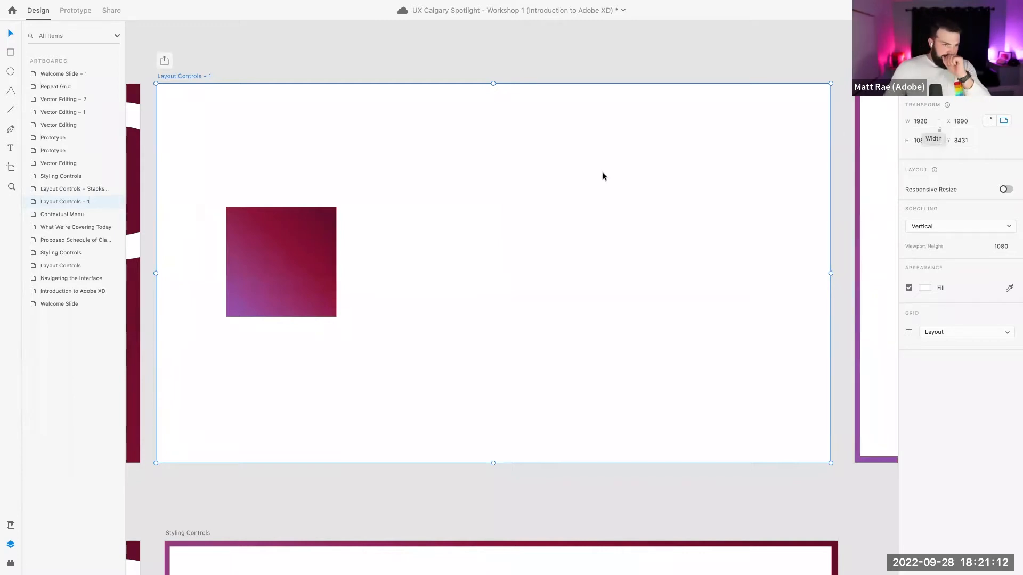
Add a new artboard from the Web 1920 preset
left_click(11, 168)
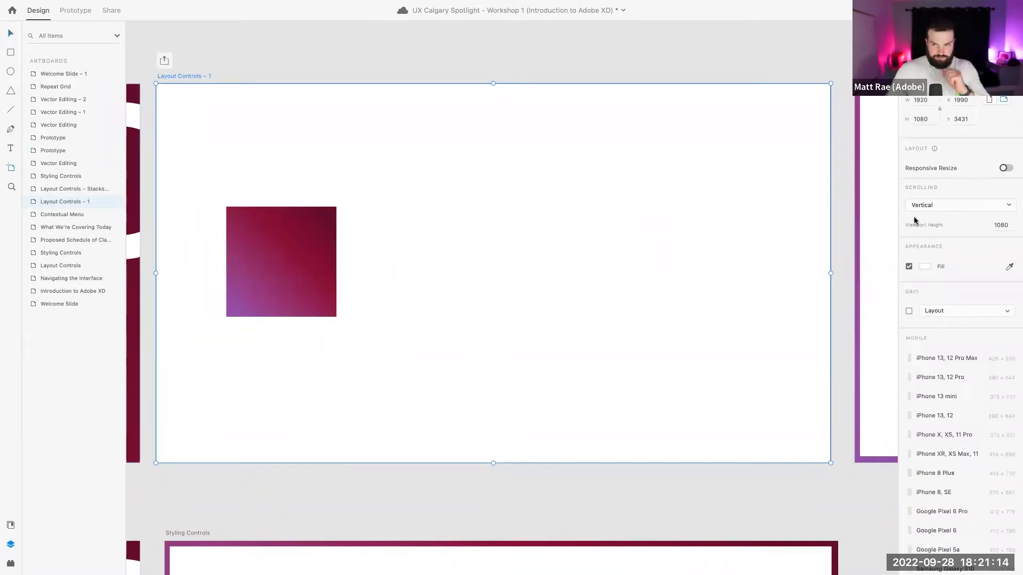
scroll(936, 377, "down", 10)
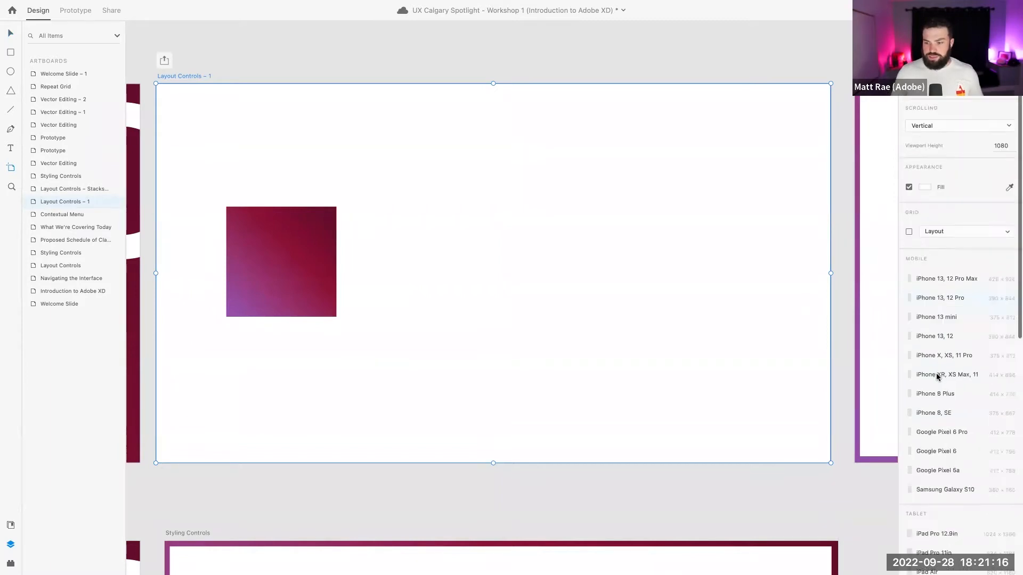
scroll(949, 194, "up", 4)
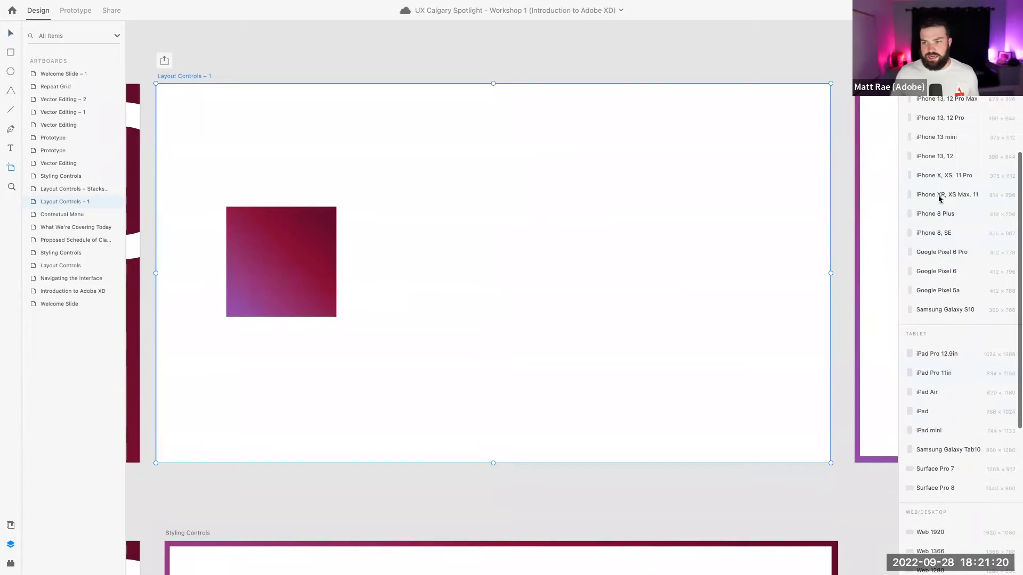
scroll(941, 229, "down", 4)
scroll(958, 181, "down", 3)
scroll(949, 367, "down", 1)
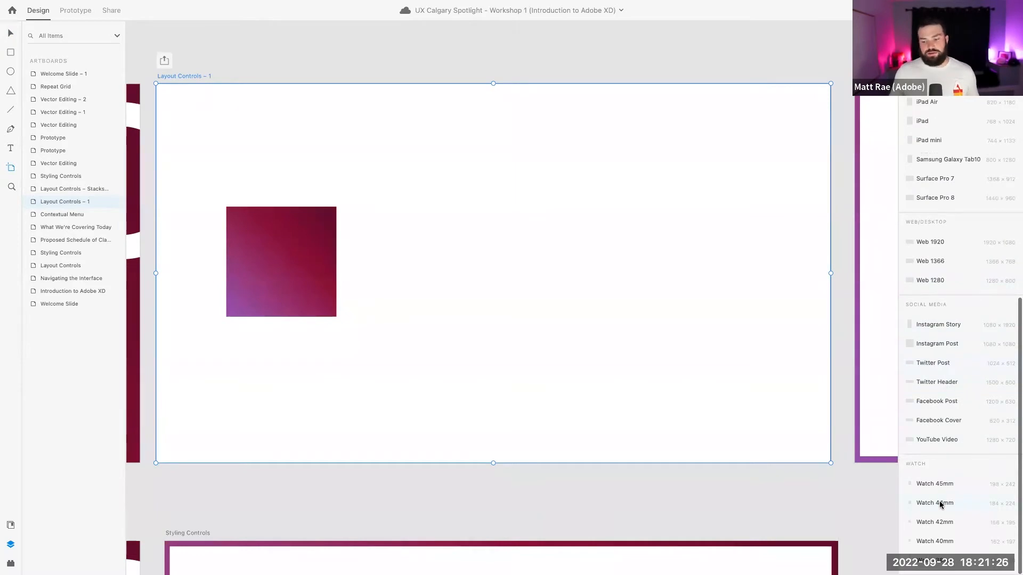
scroll(943, 469, "up", 8)
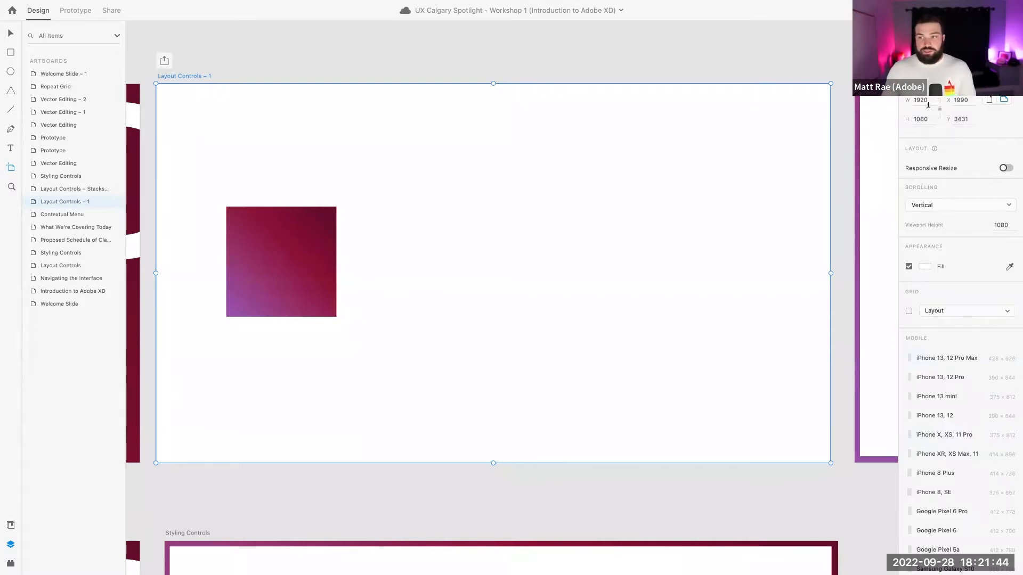
scroll(932, 107, "down", 3)
scroll(930, 102, "up", 5)
scroll(930, 103, "down", 3)
scroll(930, 103, "up", 1)
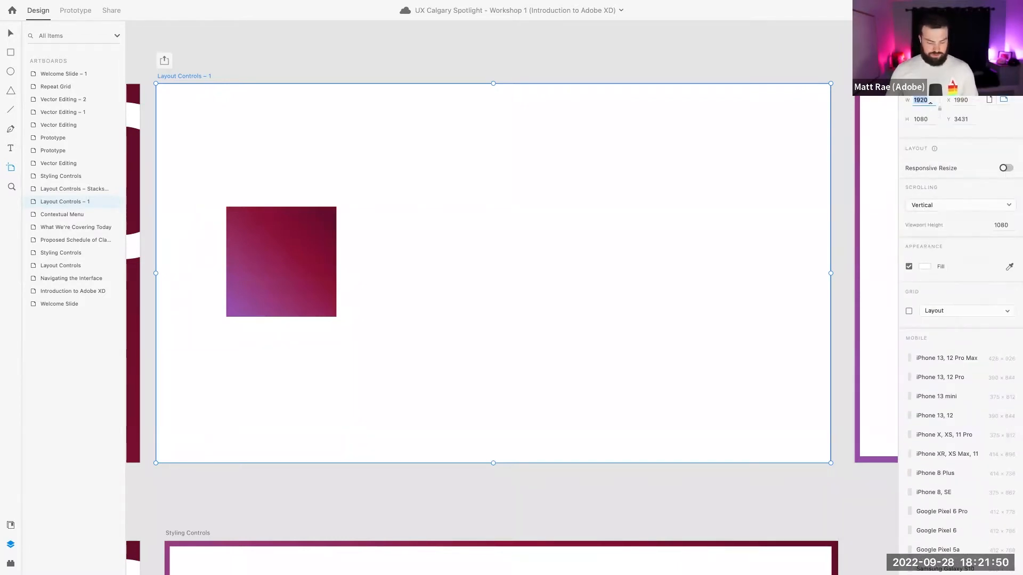
scroll(930, 102, "down", 2)
scroll(929, 102, "up", 2)
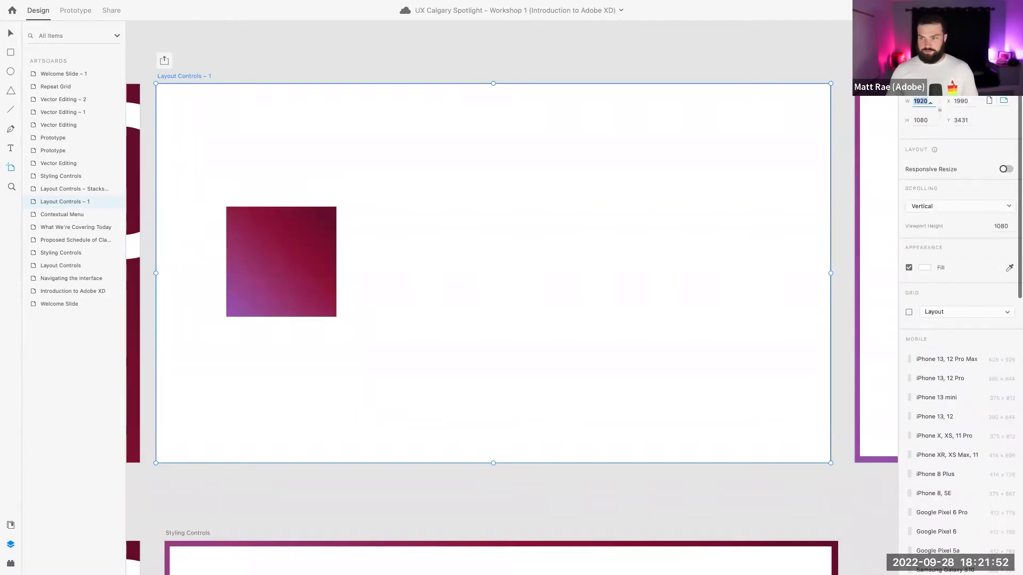
left_click(494, 273)
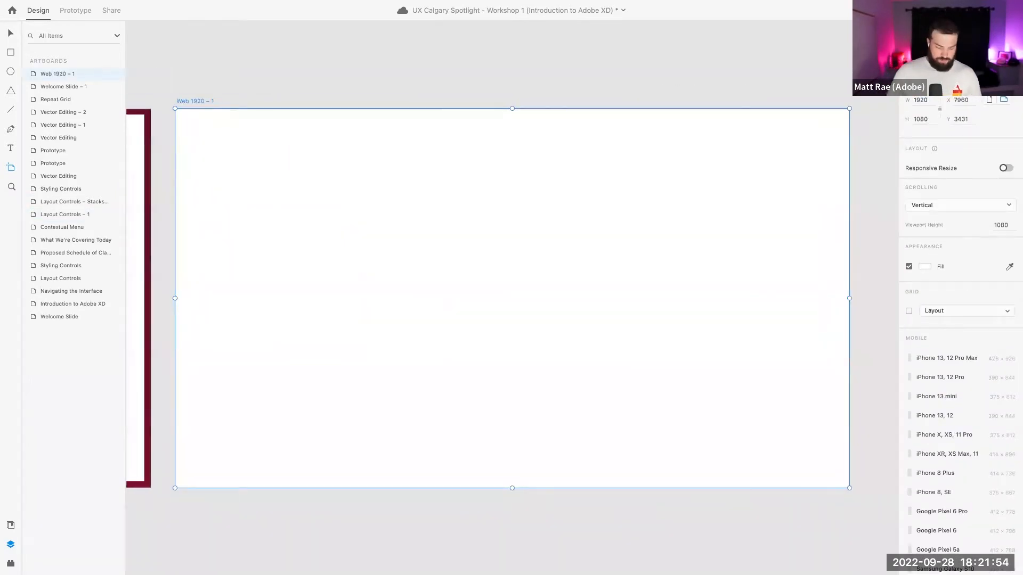
Go back to the Layout Controls – 1 artboard and select it
key("v")
scroll(452, 114, "left", 10)
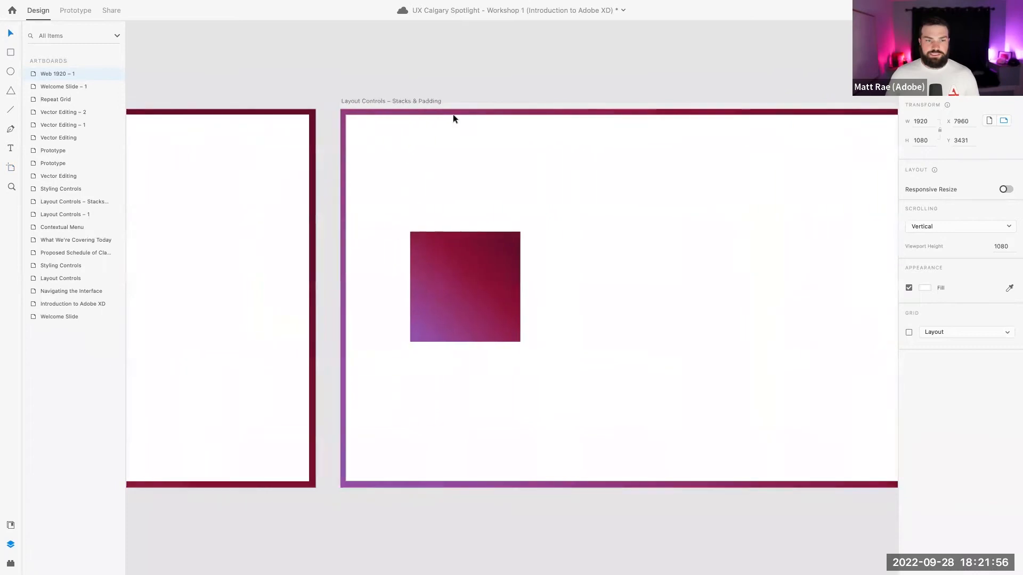
scroll(453, 114, "left", 10)
left_click(326, 102)
scroll(601, 127, "right", 5)
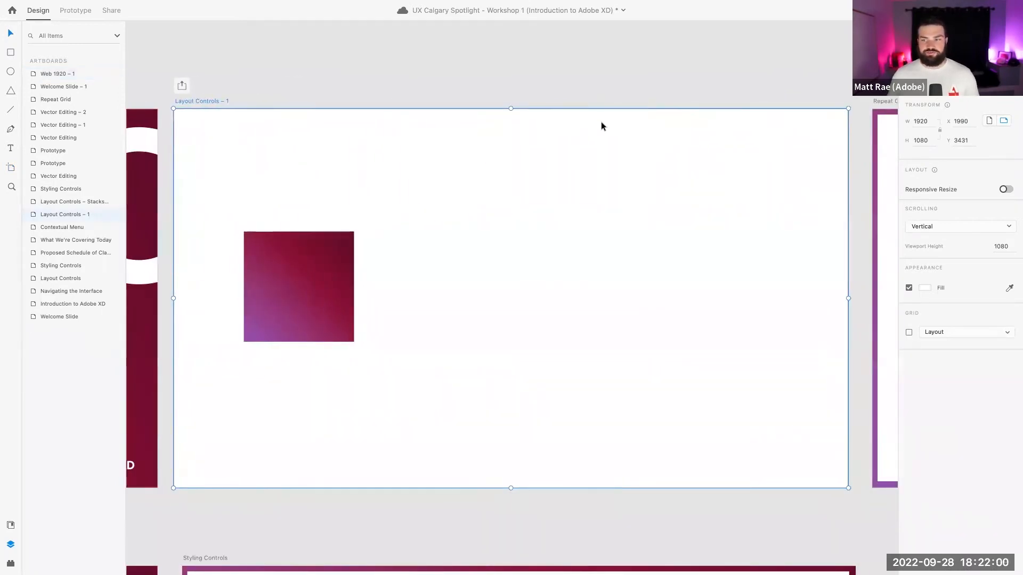
left_click(917, 122)
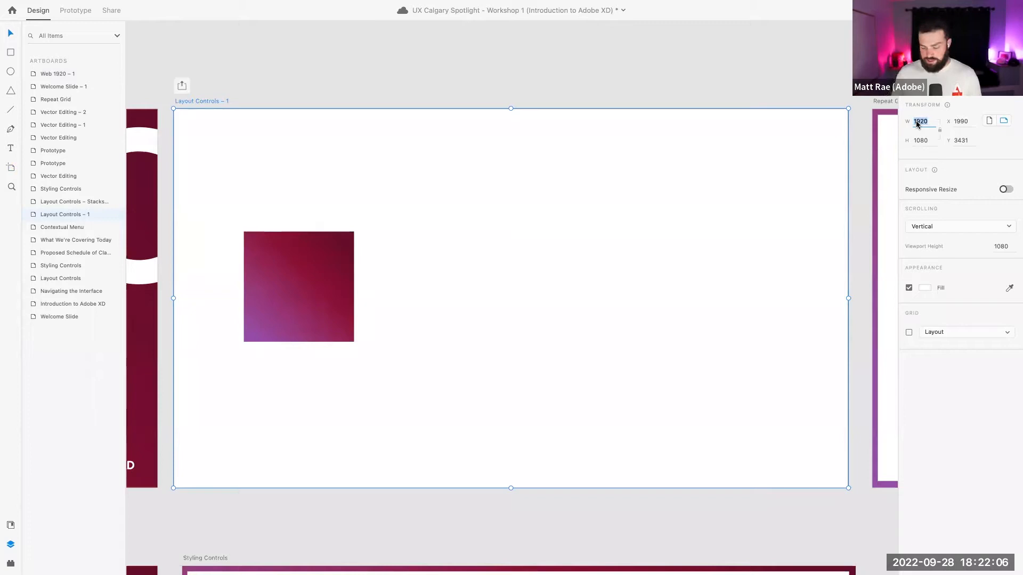
type("300")
key("Return")
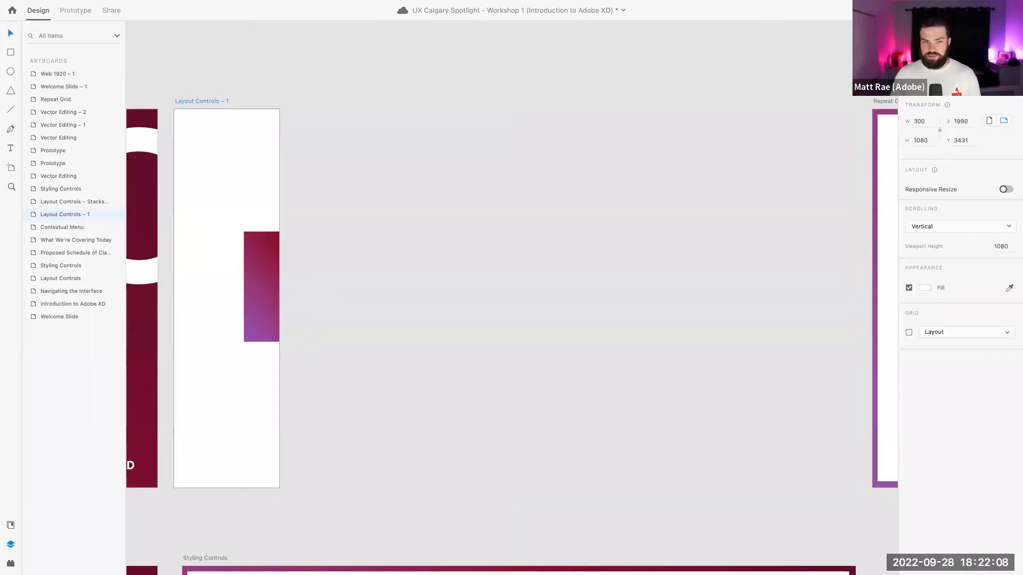
left_click(921, 123)
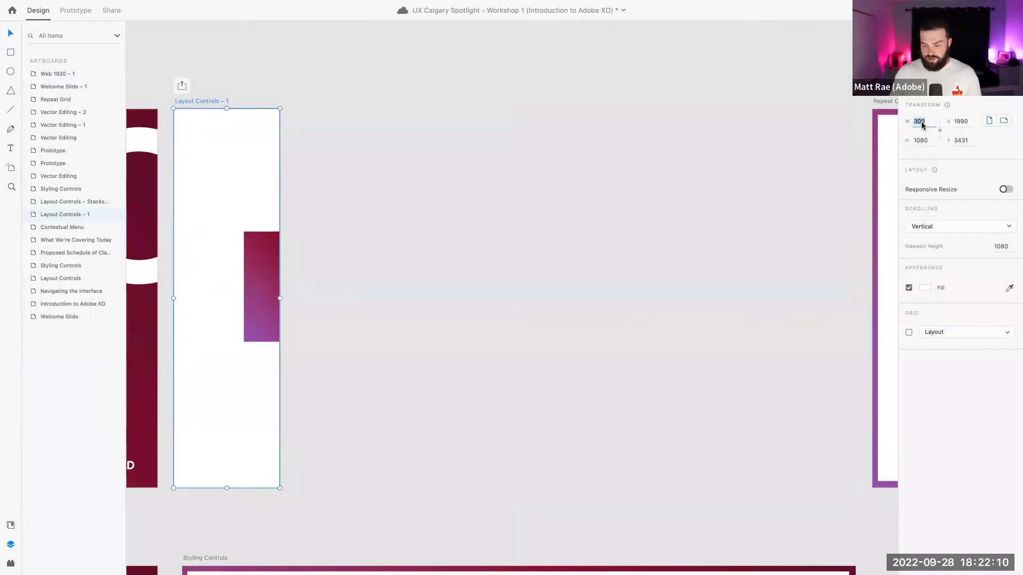
type("1920")
key("Return")
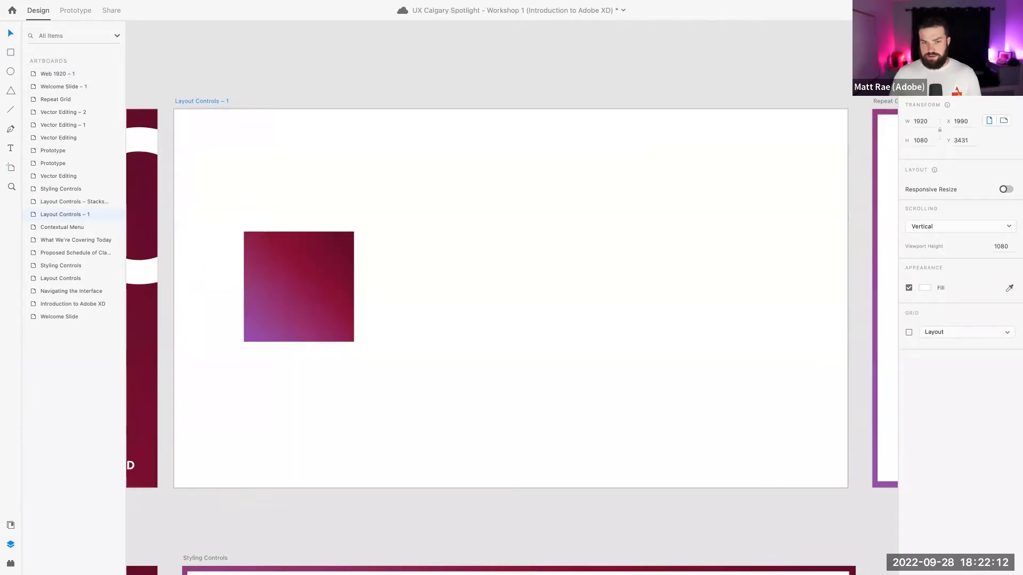
left_click(921, 122)
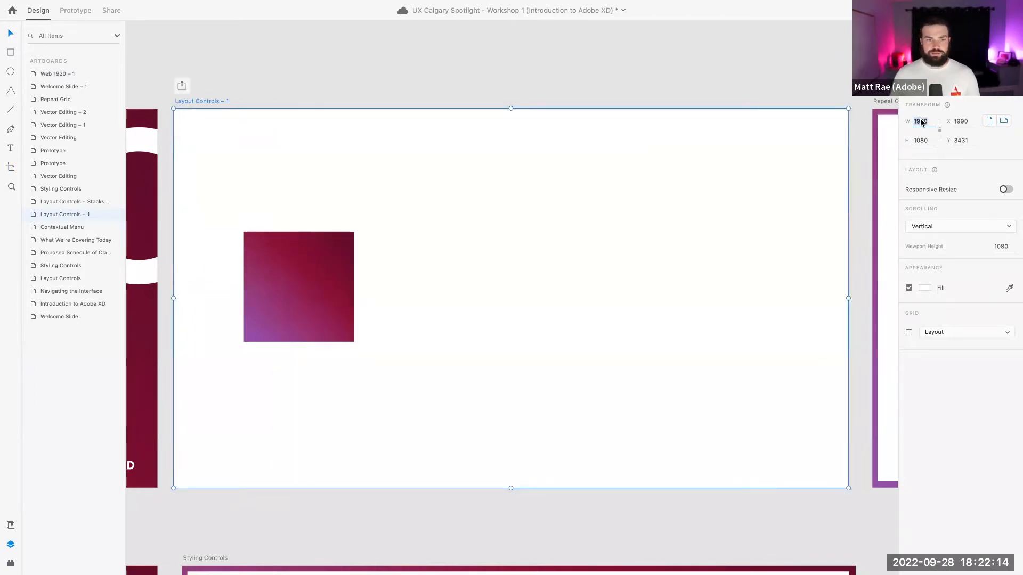
left_click(921, 122)
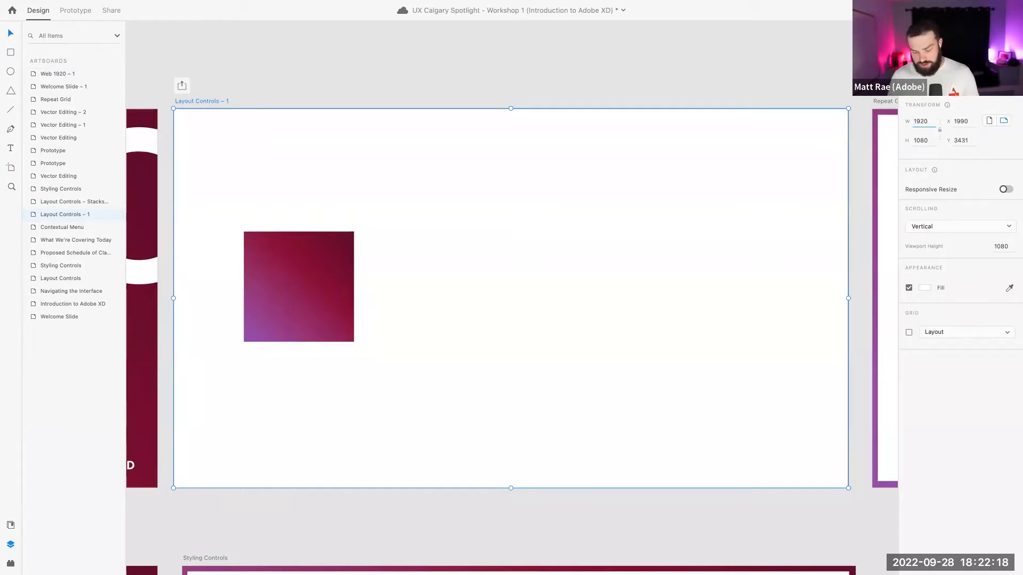
type("/2")
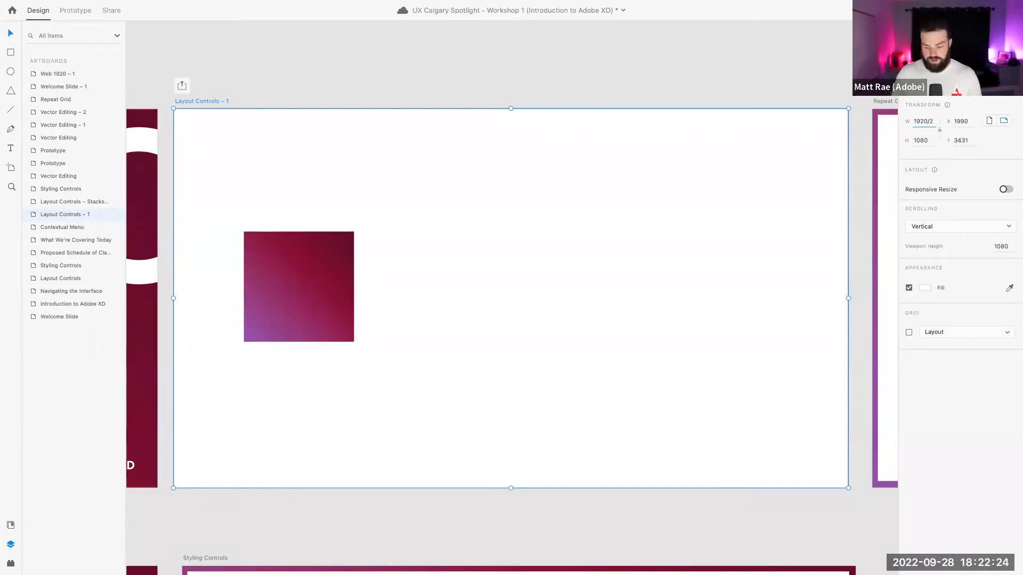
key("Return")
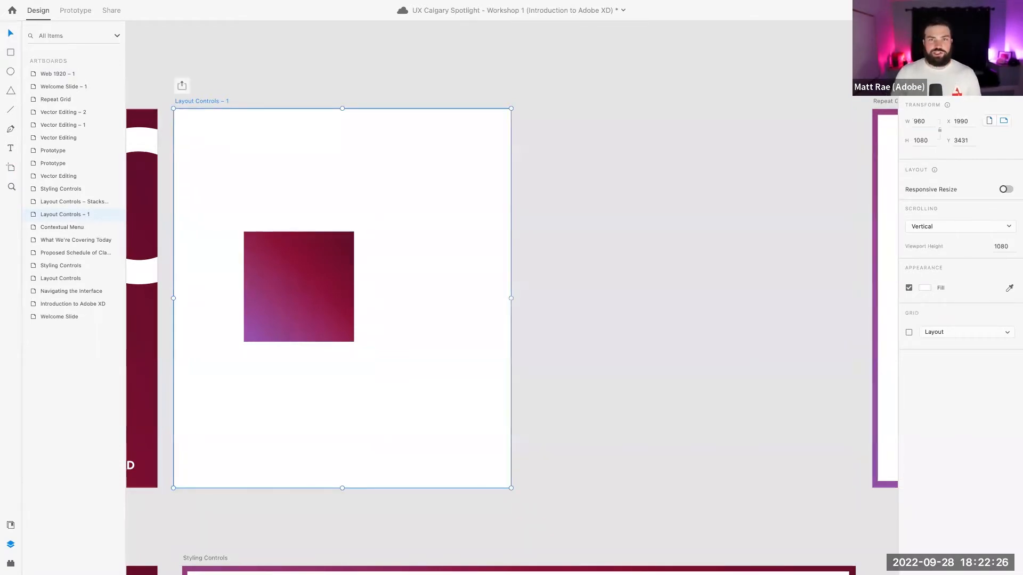
key("super+z")
left_click(517, 85)
left_click(669, 128)
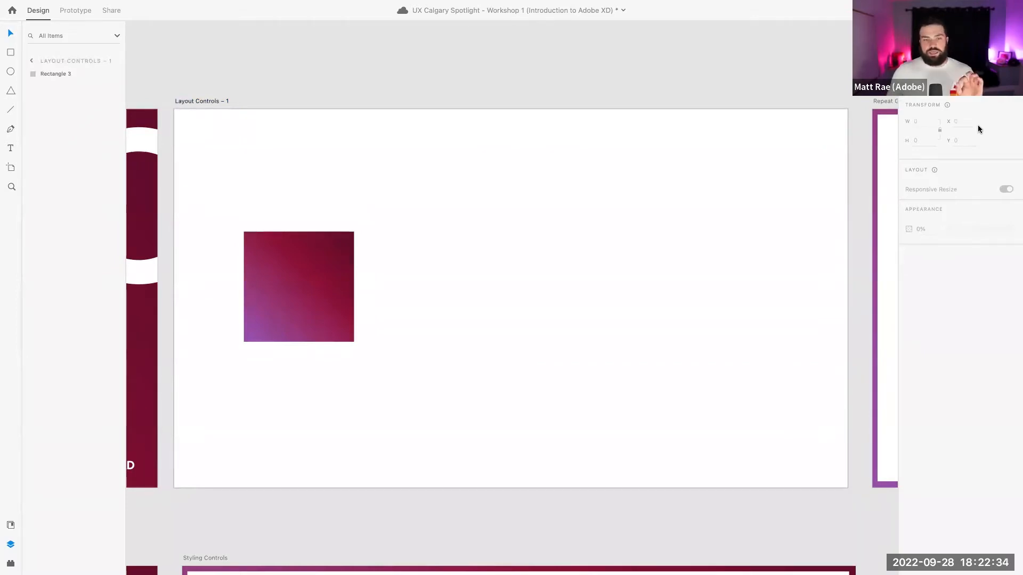
Set the gradient square Rectangle 3's position to X 300, Y 400
left_click(284, 258)
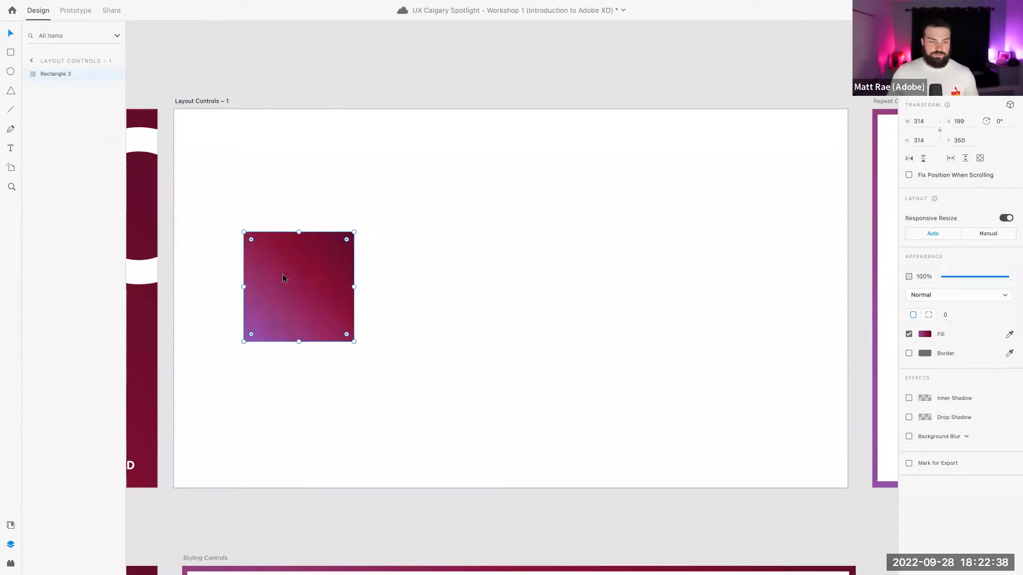
left_click(958, 121)
type("300")
key("Return")
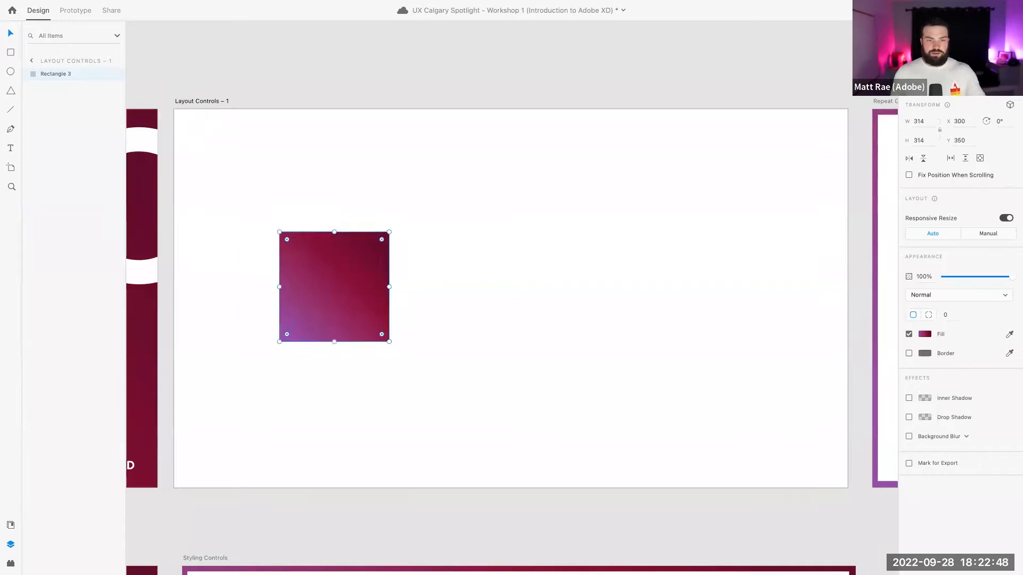
left_click(962, 143)
type("400")
key("Return")
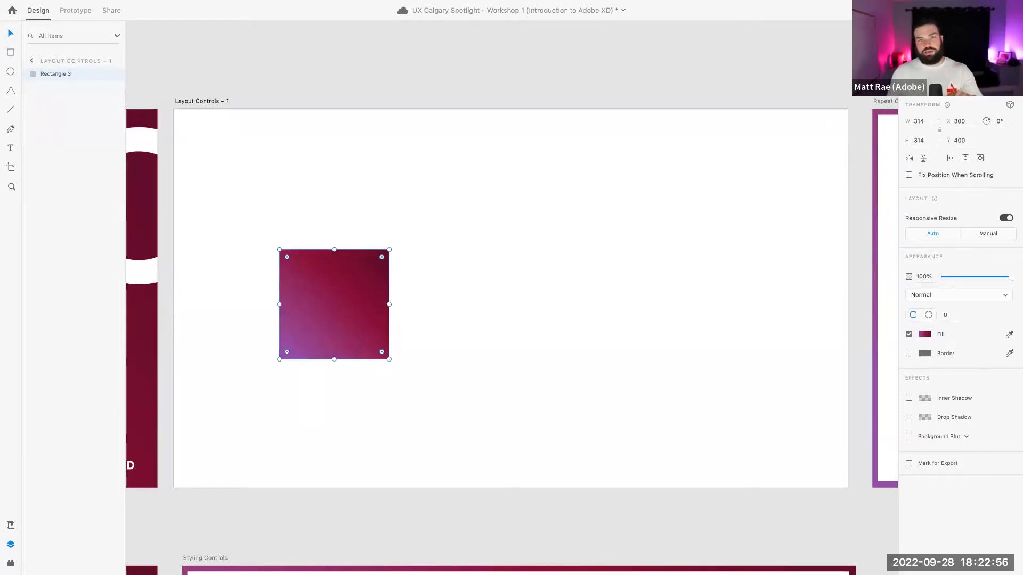
left_click(425, 53)
left_click(320, 306)
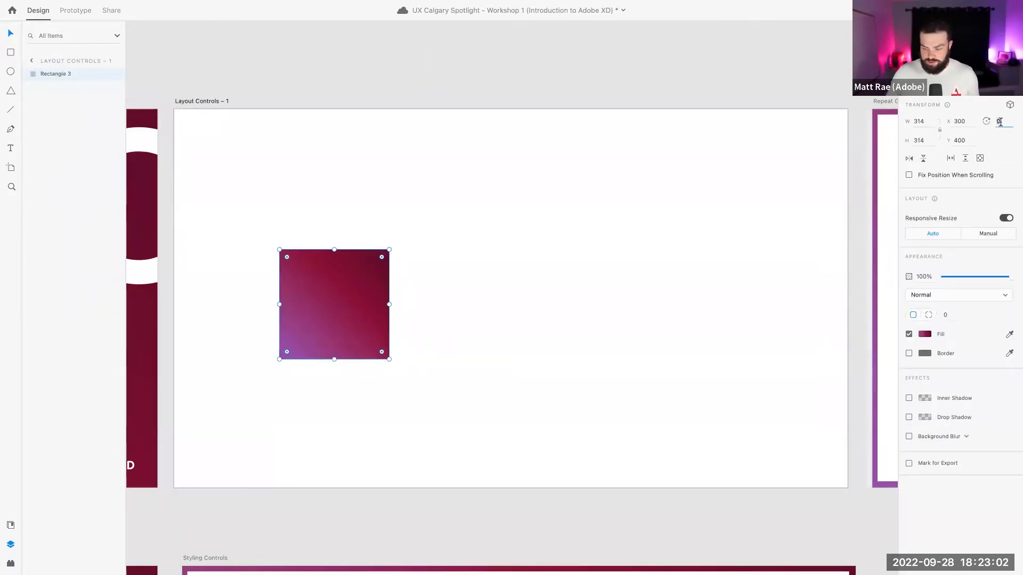
Rotate the square 45° into a diamond and try vertical and horizontal flips
key("Return")
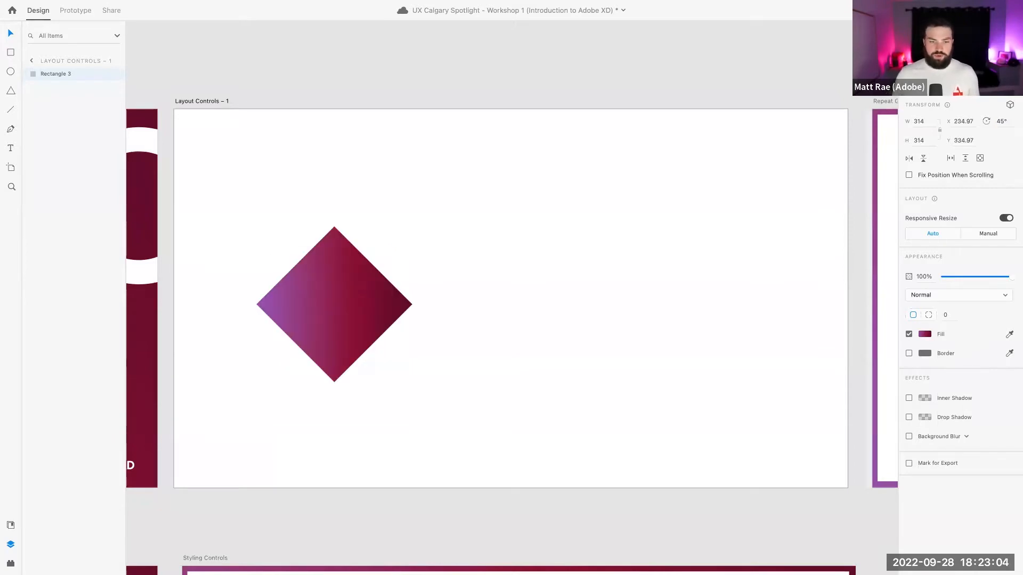
left_click(924, 159)
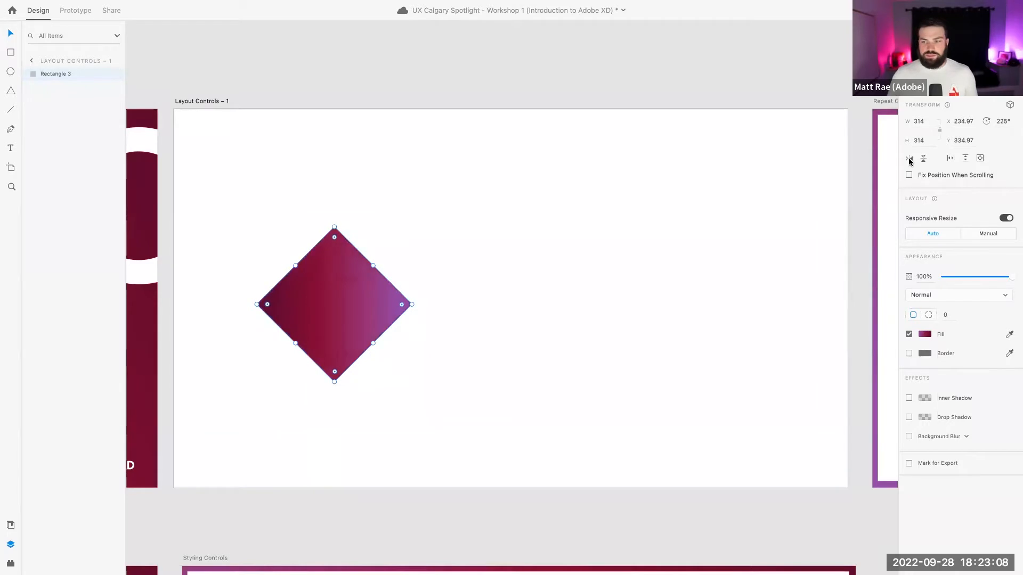
left_click(910, 159)
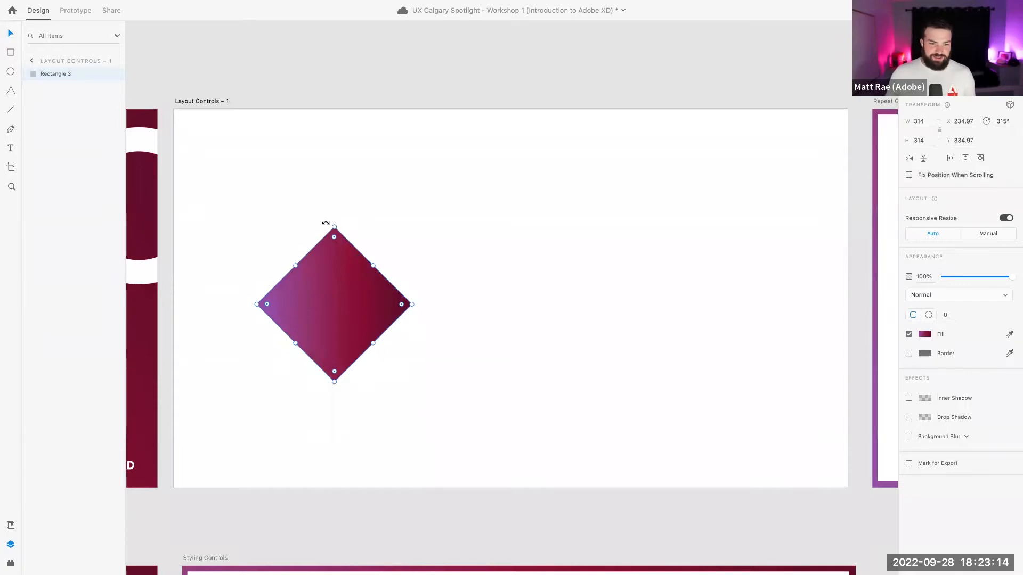
left_click_drag(331, 222, 306, 228)
left_click(908, 158)
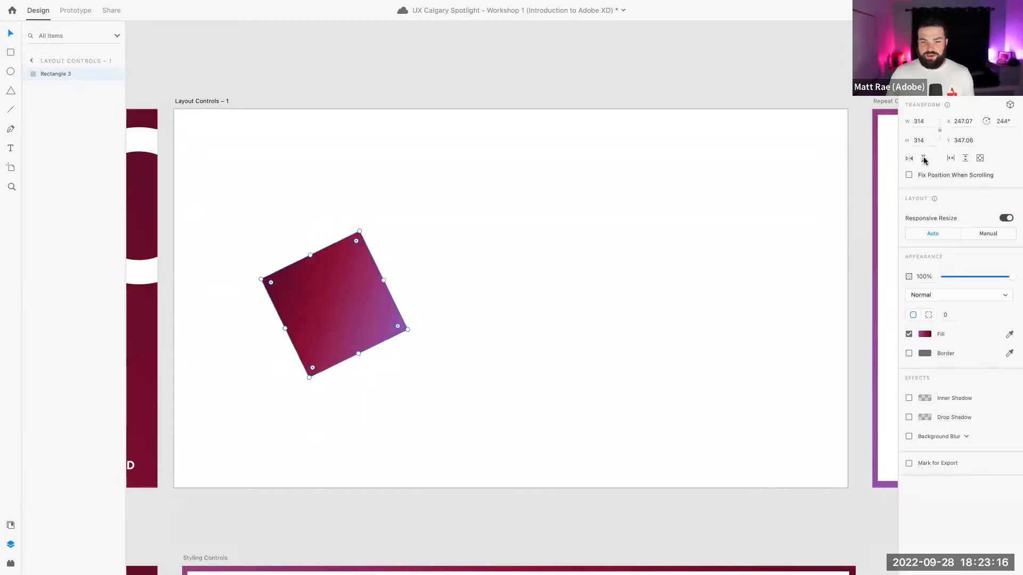
left_click(923, 159)
left_click(910, 159)
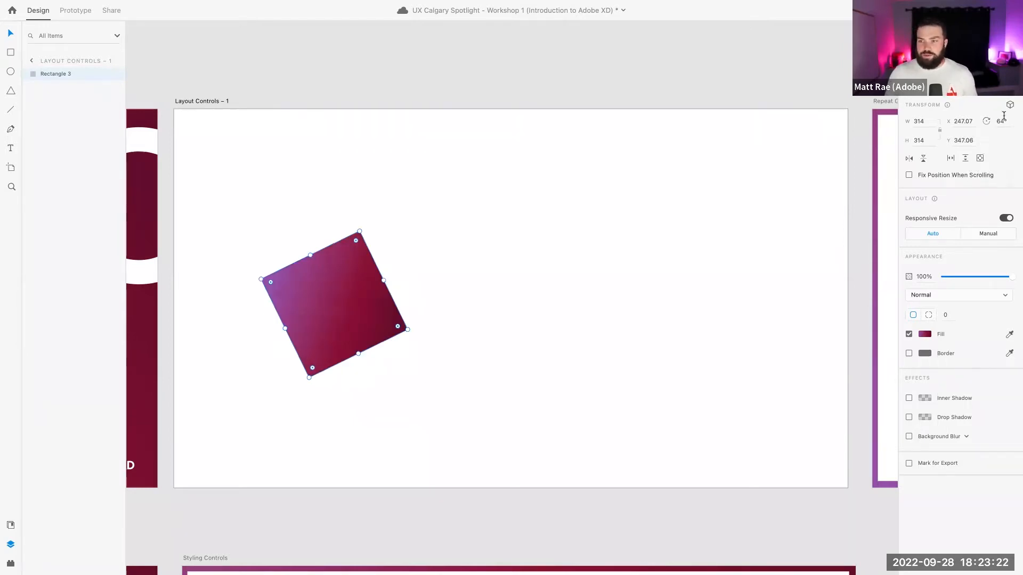
Drag-rotate the square until its rotation reads 60°
left_click_drag(359, 225, 405, 262)
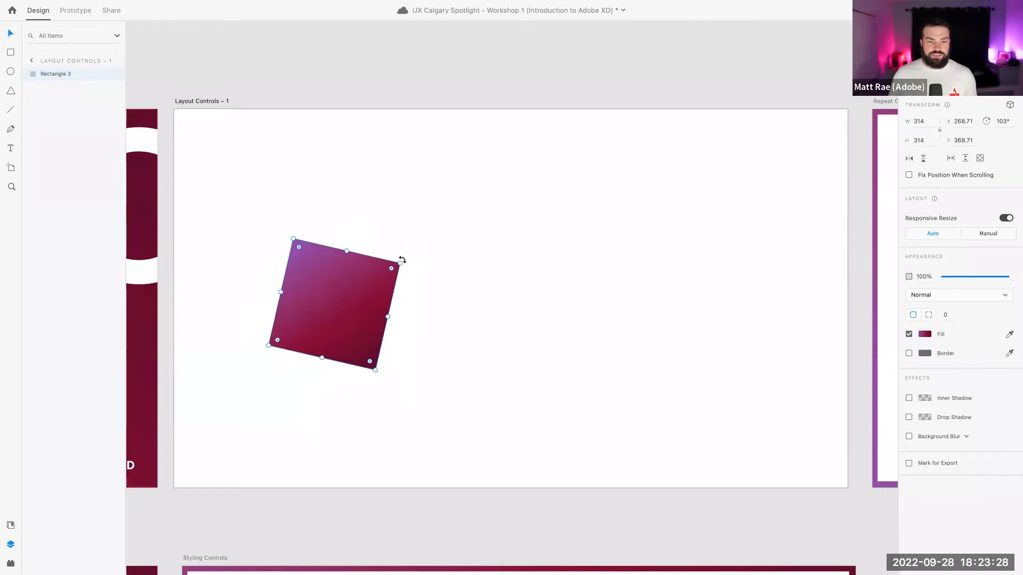
left_click_drag(402, 260, 328, 269)
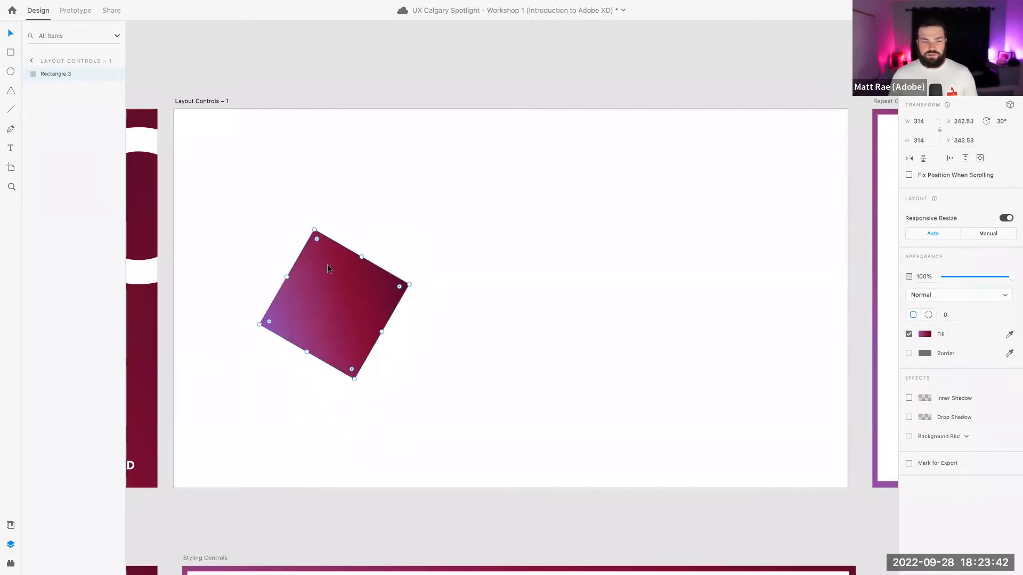
left_click_drag(323, 226, 362, 229)
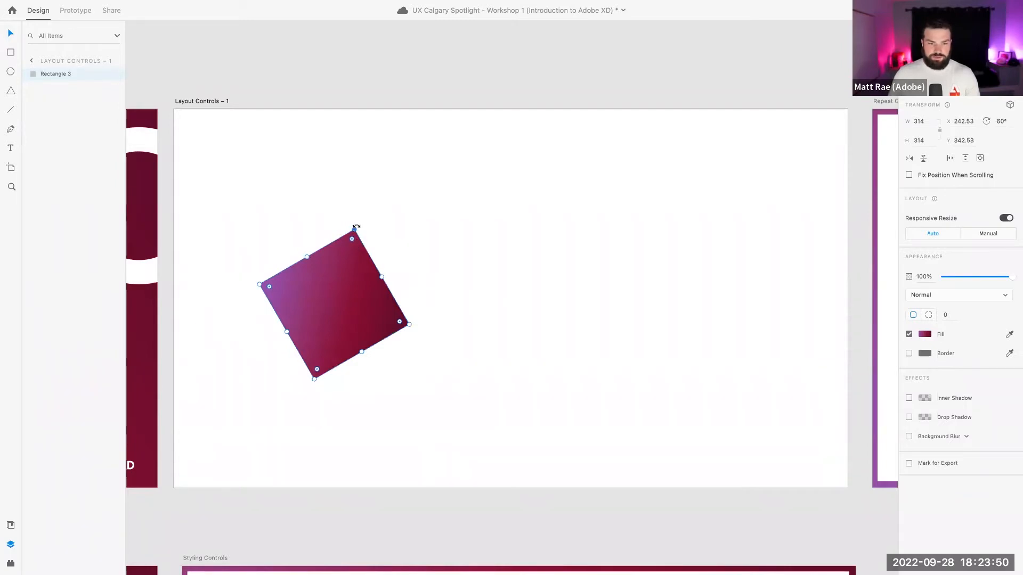
left_click(997, 122)
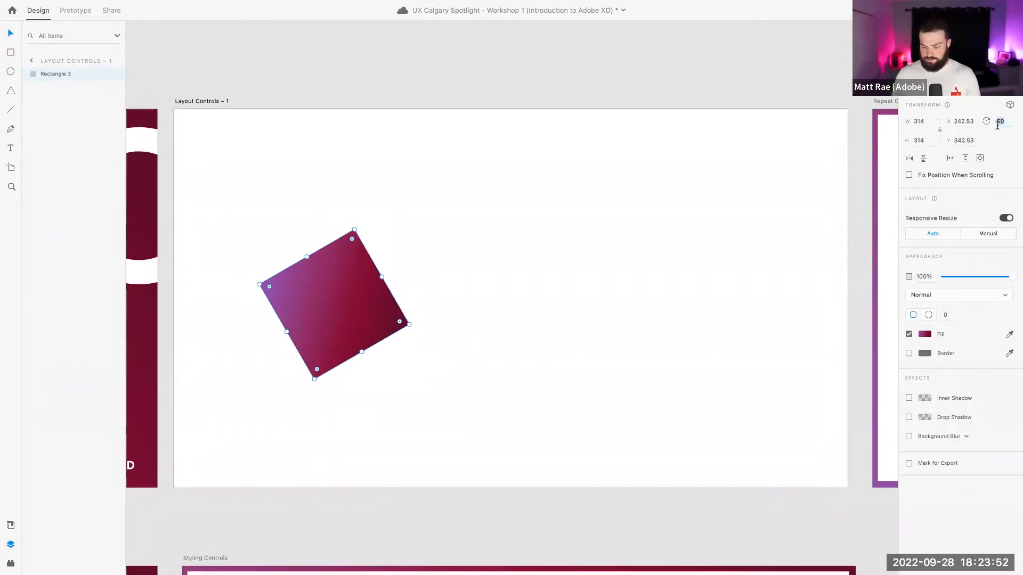
Reset the square's rotation to 0° and nudge it up-left to about X 279
type("0")
key("Return")
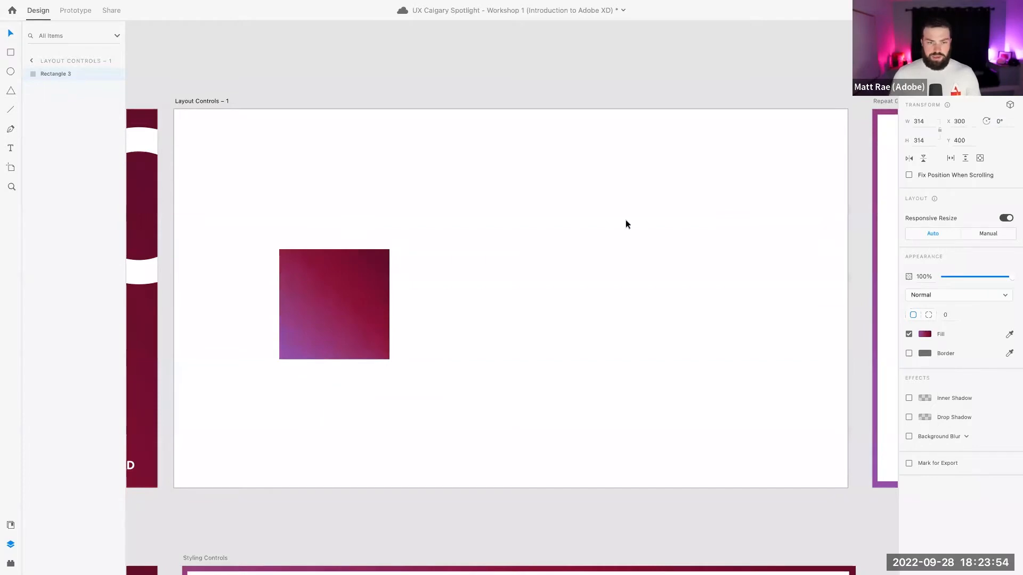
left_click_drag(356, 294, 343, 218)
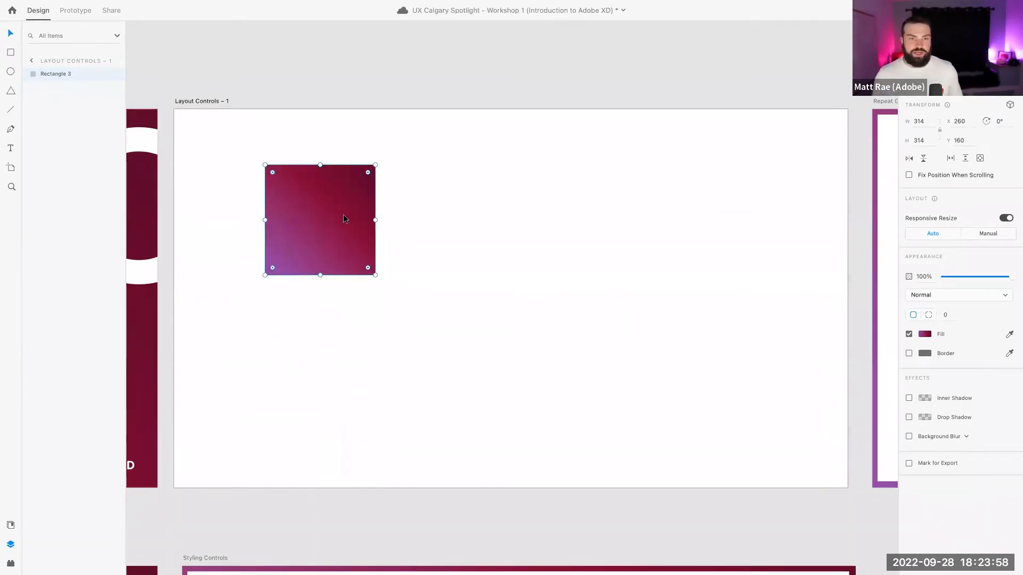
key("Right")
key("Right")
key("Right")
key("Right")
key("Right")
key("Right")
key("Right")
key("Right")
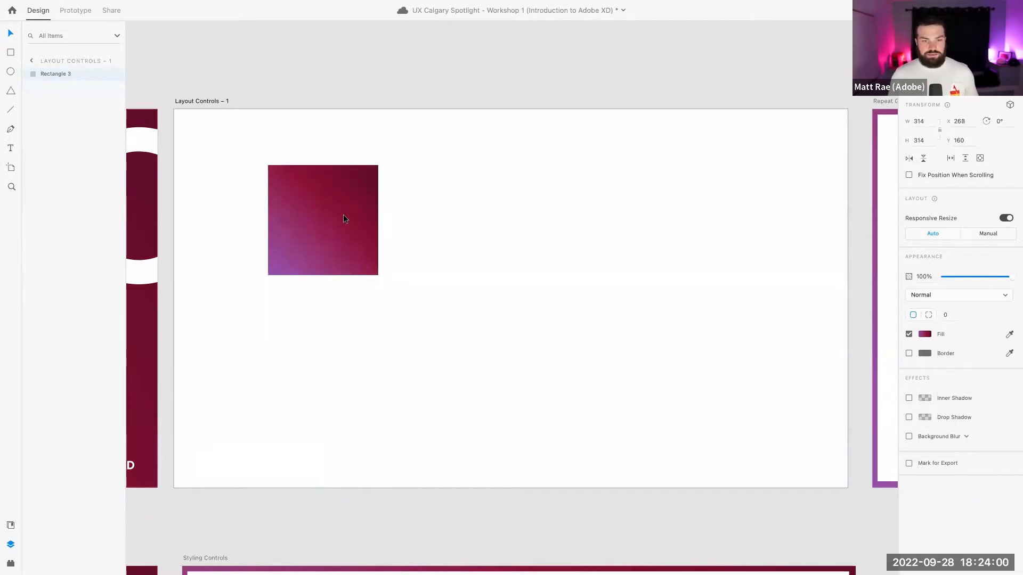
scroll(317, 177, "up", 5)
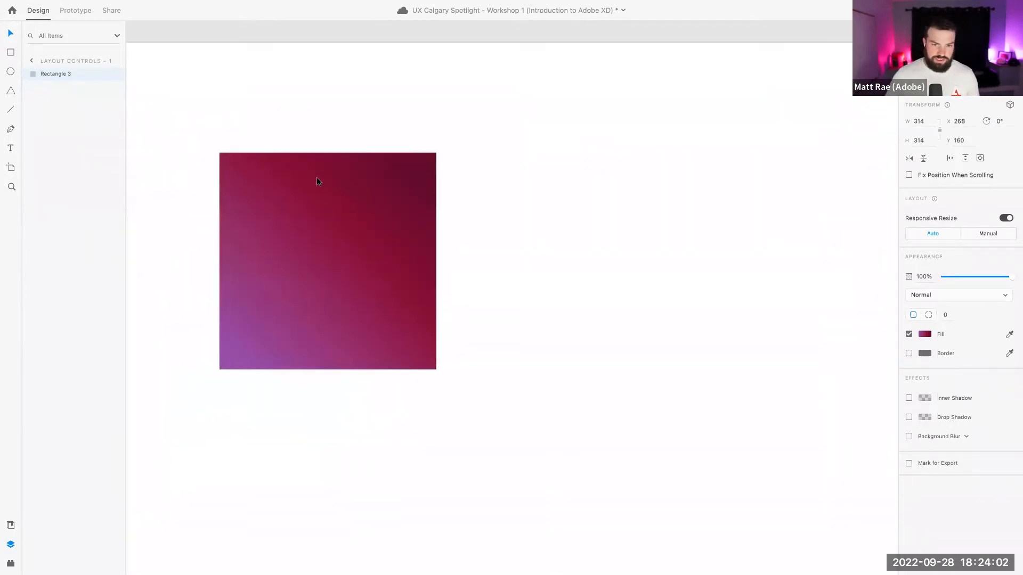
scroll(316, 178, "up", 5)
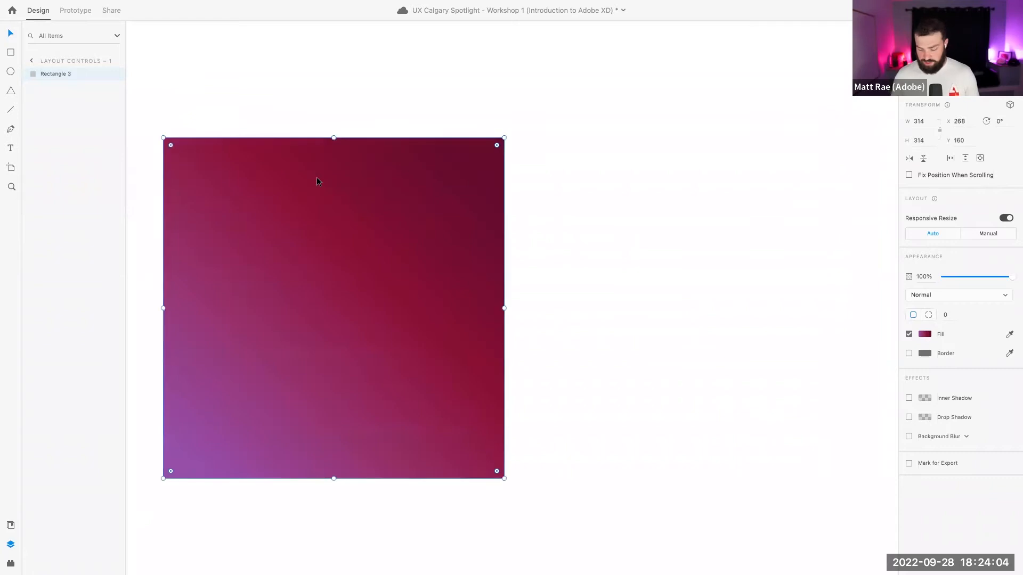
key("Right")
key("Right")
key("Right")
key("Right")
key("Right")
key("Right")
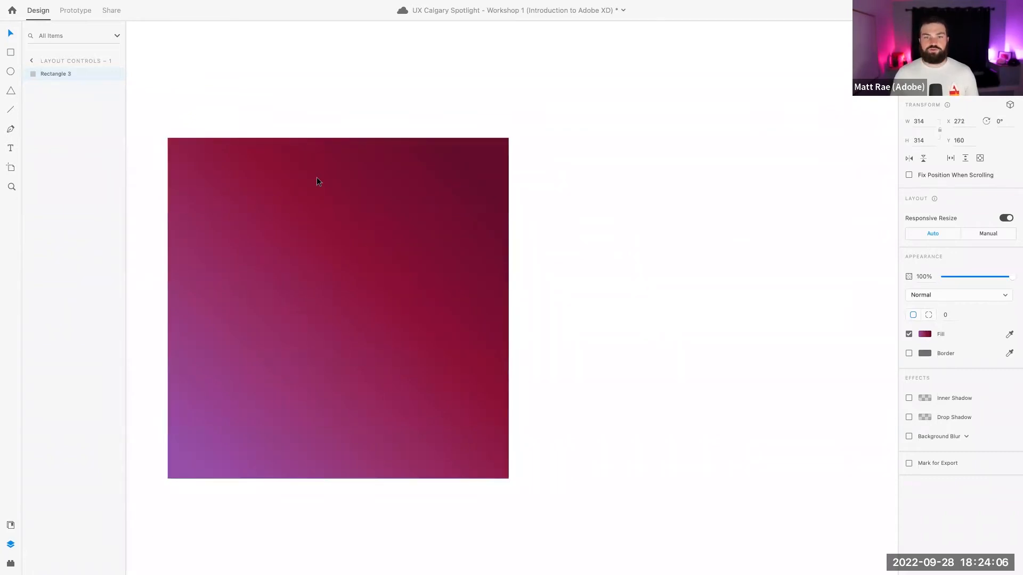
key("Right")
key("Right")
key("Right")
key("Right")
key("Right")
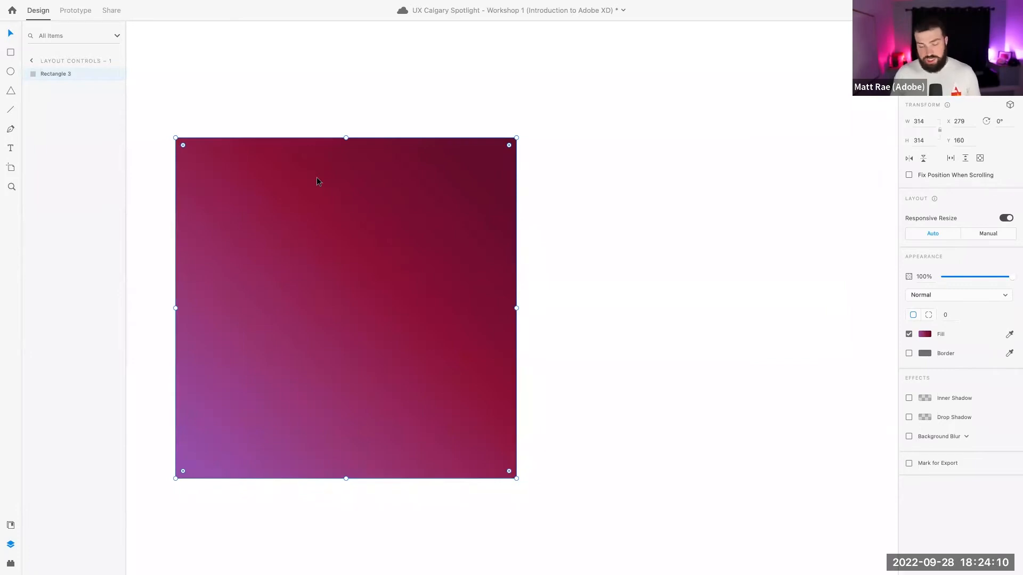
key("shift+Right")
key("shift+Right")
key("shift+Right")
key("shift+Right")
key("shift+Right")
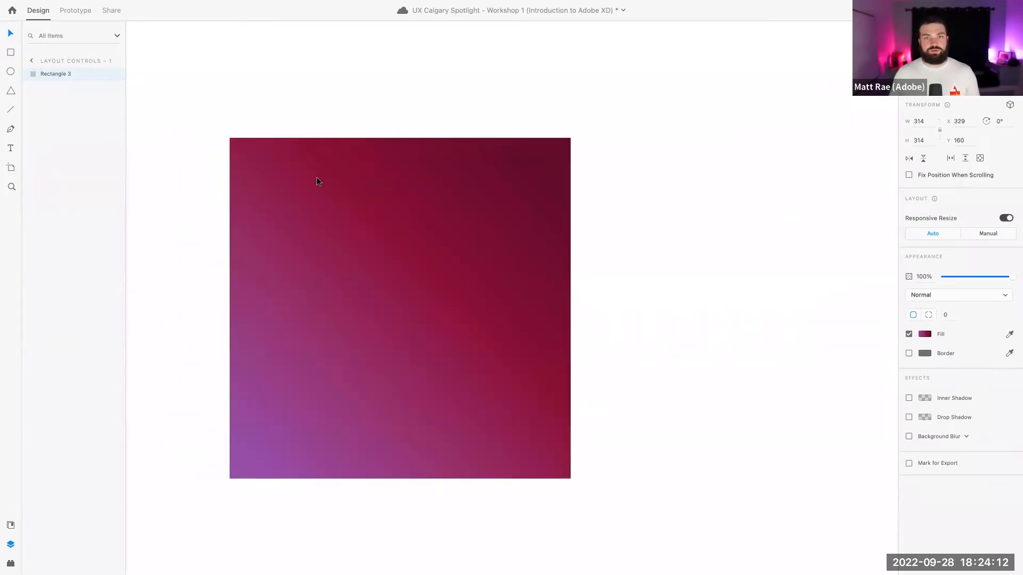
key("shift+Left")
key("shift+Left")
key("shift+Left")
key("shift+Left")
key("shift+Left")
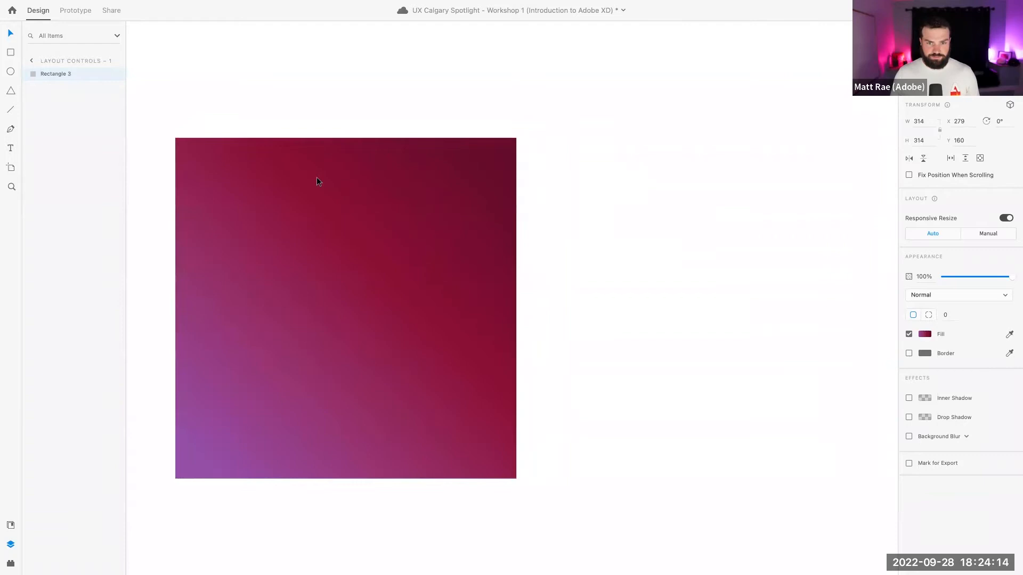
key("shift+Up")
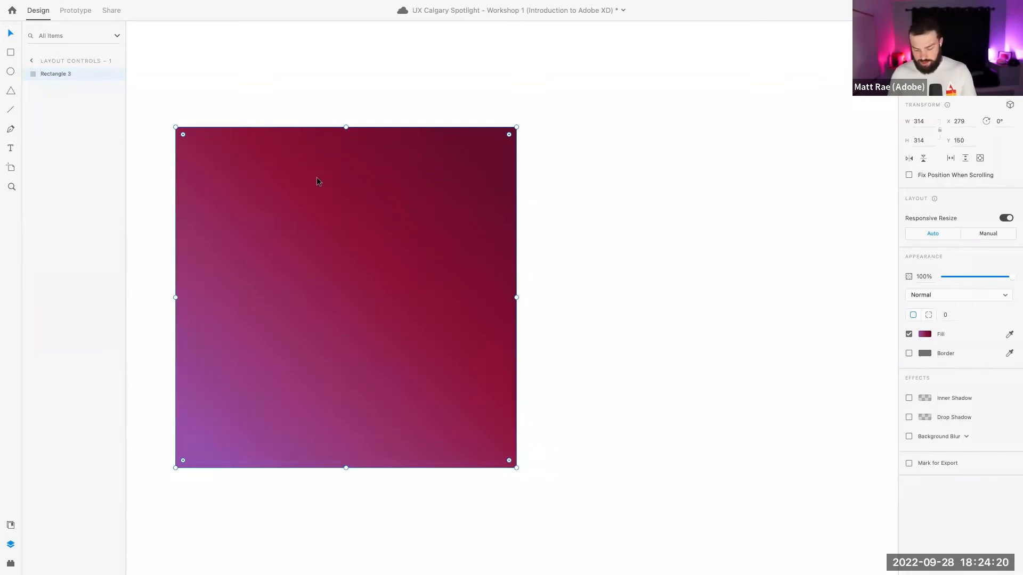
Resize the rectangle to width 310 and settle it at X 289, Y 150
key("super+shift+Right")
key("super+shift+Right")
key("super+shift+Right")
key("super+shift+Right")
key("super+shift+Right")
key("super+shift+Right")
key("super+shift+Right")
key("super+shift+Right")
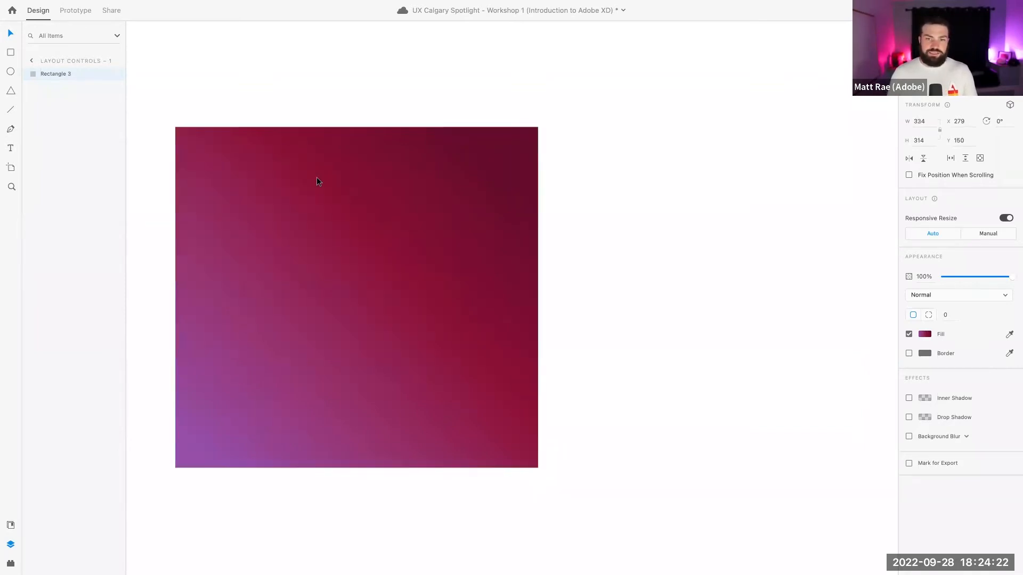
key("super+shift+Right")
key("super+shift+Right")
key("super+shift+Right")
key("super+shift+Right")
key("super+shift+Right")
key("super+shift+Left")
key("super+shift+Left")
key("super+shift+Left")
key("super+shift+Left")
key("super+shift+Left")
key("super+shift+Left")
key("super+shift+Left")
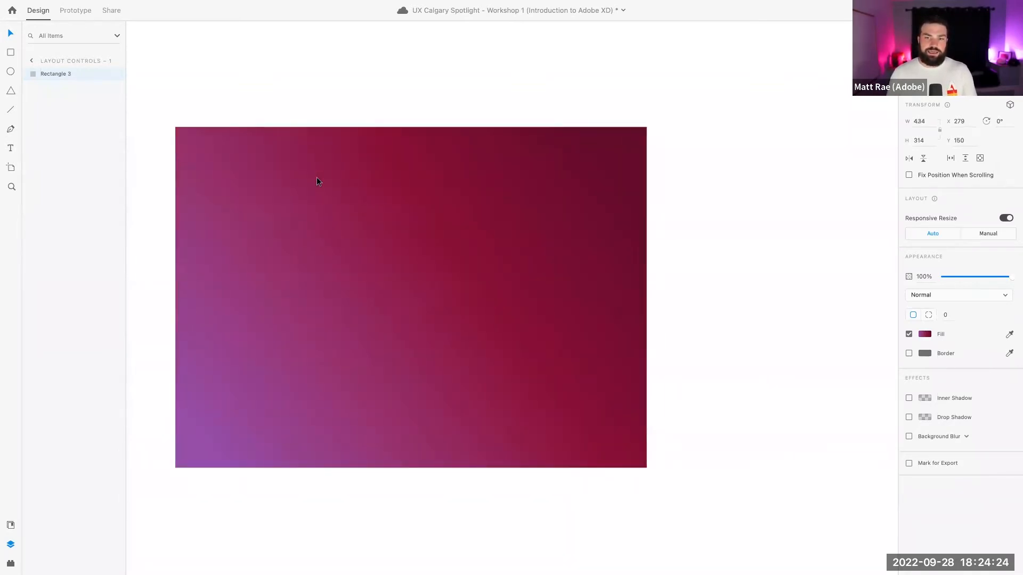
key("super+shift+Left")
key("super+shift+Left")
key("super+shift+Left")
key("super+shift+Left")
key("super+shift+Left")
key("super+shift+Left")
key("super+shift+Left")
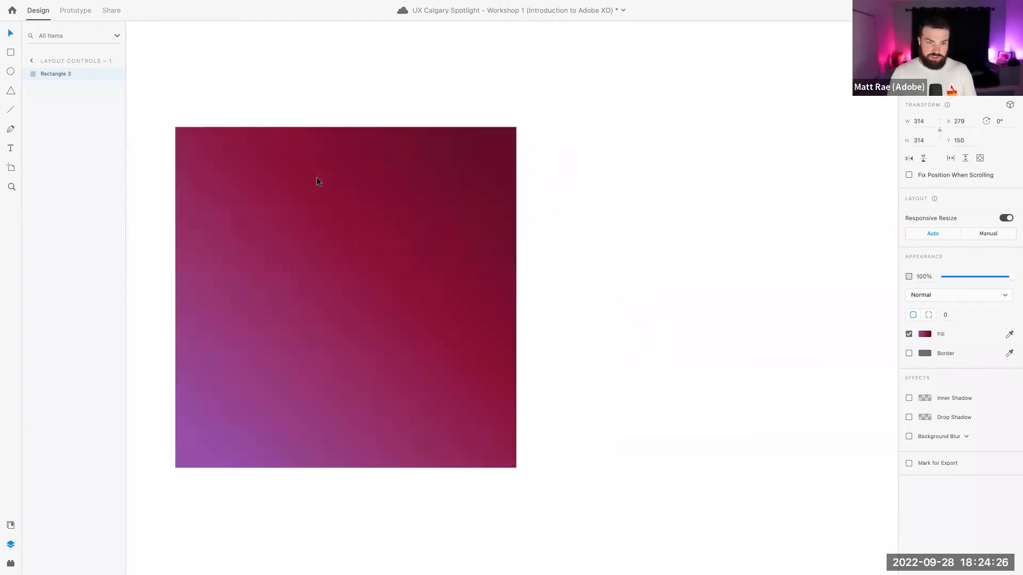
key("shift+Right")
key("super+Right")
key("super+Right")
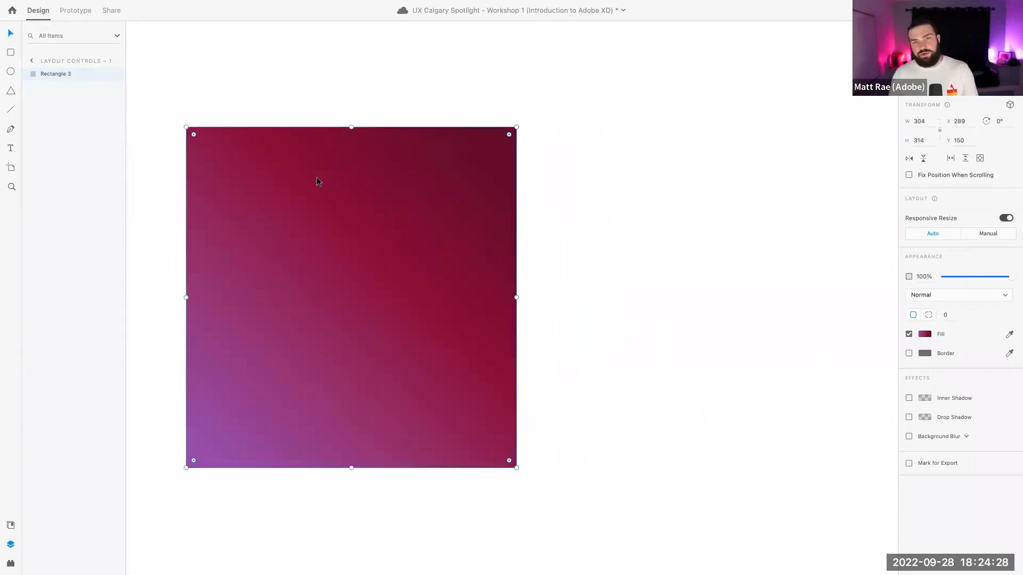
key("super+Right")
key("super+Right")
key("super+Left")
key("super+Right")
key("super+Right")
key("super+Right")
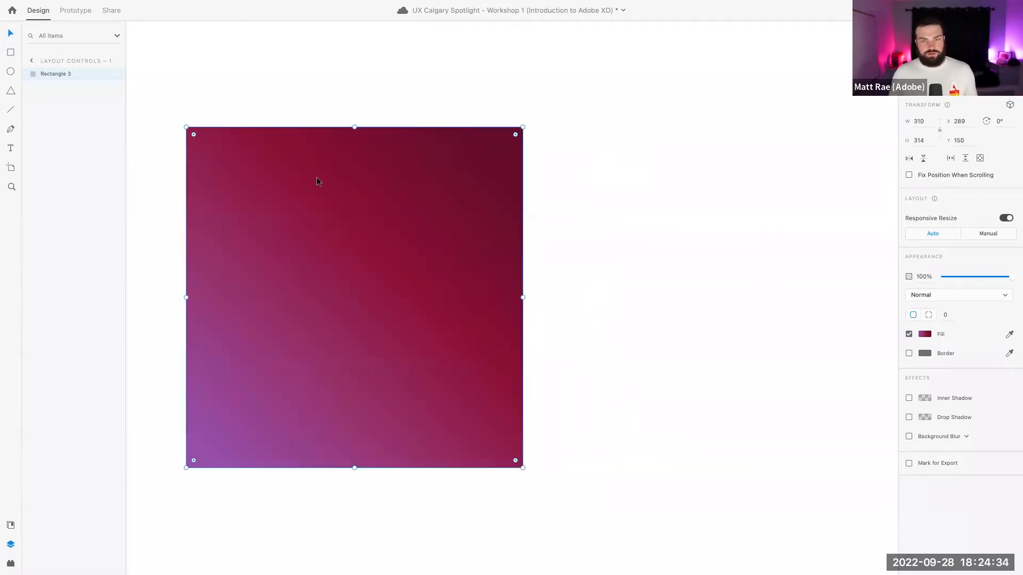
Widen the gradient rectangle to 348 and move it toward the artboard's top-left
mouse_move(523, 297)
left_mouse_down()
mouse_move(506, 297)
mouse_move(550, 296)
mouse_move(531, 297)
left_mouse_up()
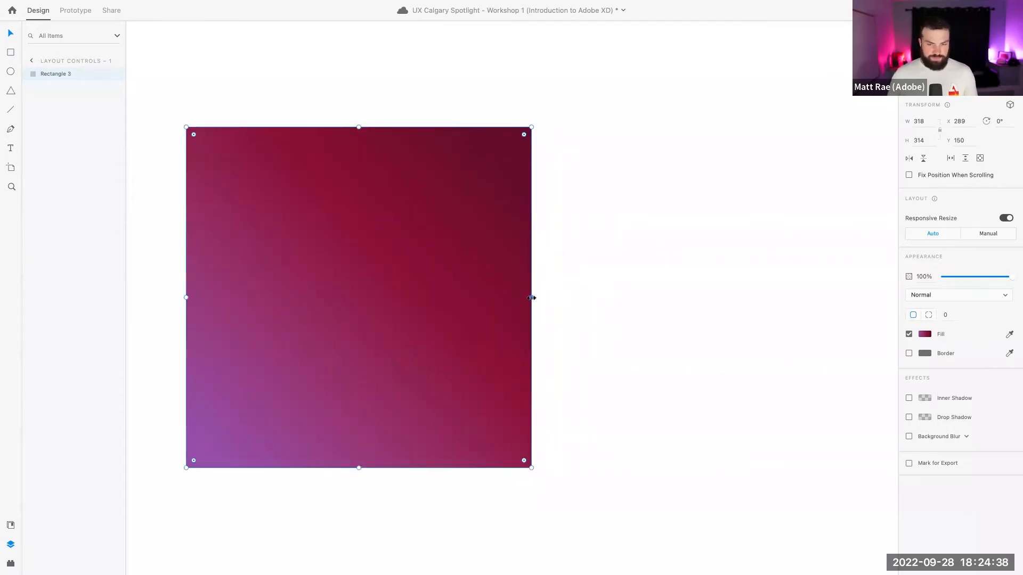
scroll(531, 297, "down", 5)
left_click_drag(455, 300, 324, 240)
mouse_move(398, 251)
left_mouse_down()
mouse_move(515, 251)
mouse_move(414, 252)
left_mouse_up()
Duplicate the rectangle to check alignment guides, then delete the lower copy
key("super+d")
left_click_drag(403, 294, 545, 425)
left_click(408, 303)
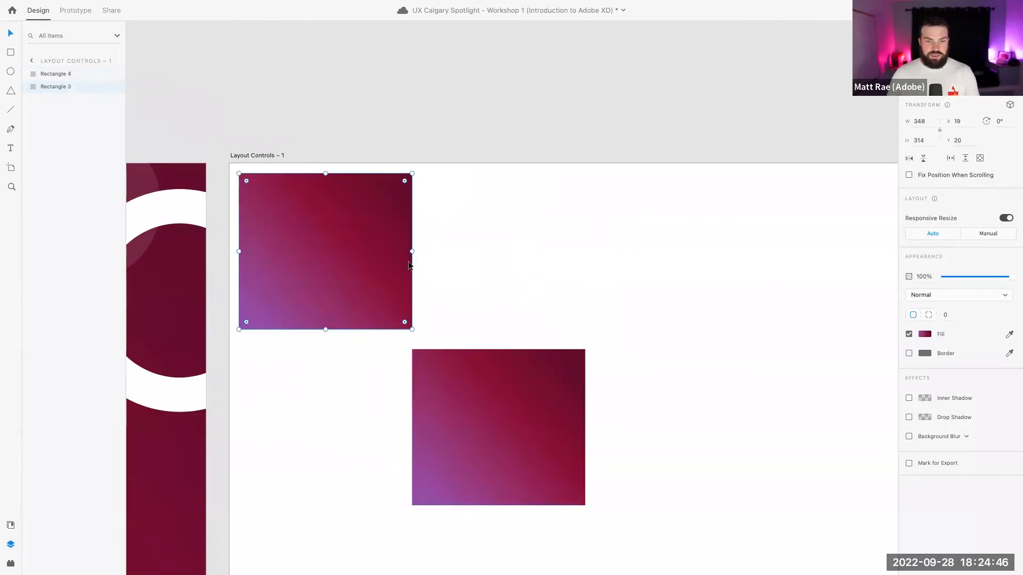
mouse_move(413, 251)
left_mouse_down()
mouse_move(584, 254)
mouse_move(412, 266)
left_mouse_up()
left_click(521, 399)
key("Delete")
left_click(364, 251)
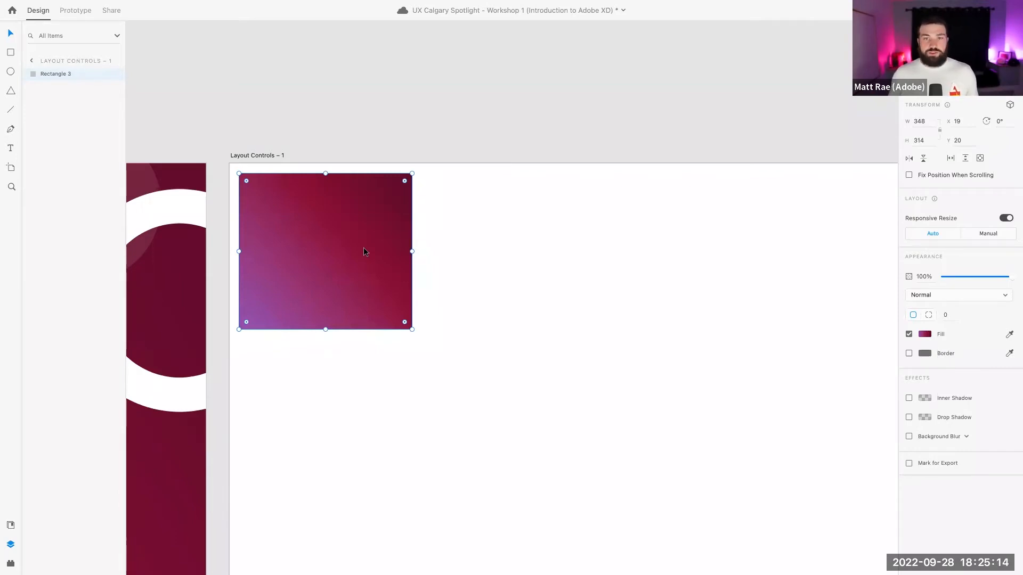
Enable a 12-column layout grid on the Layout Controls – 1 artboard
scroll(364, 249, "down", 3)
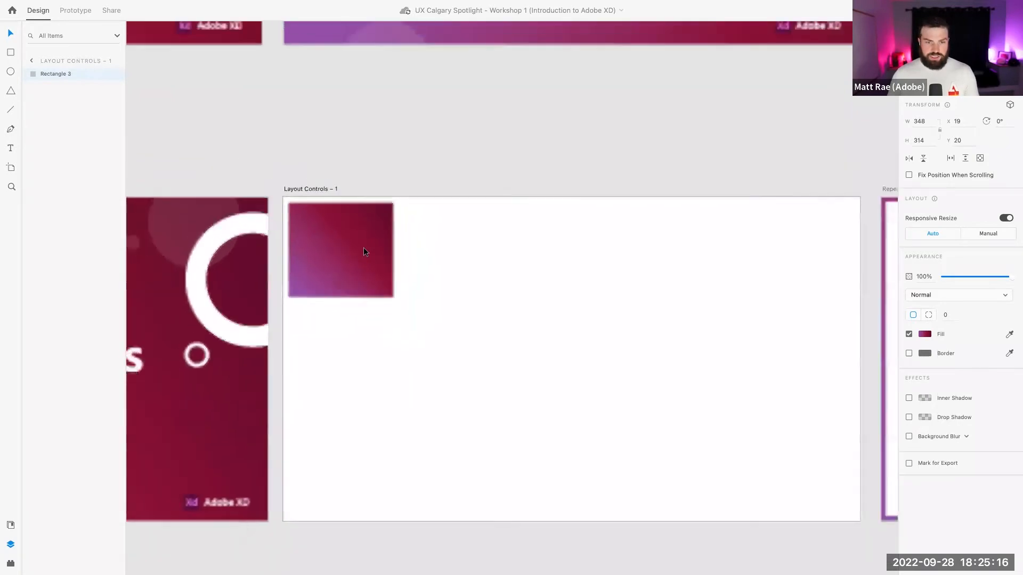
scroll(364, 247, "down", 1)
scroll(504, 328, "down", 3)
scroll(504, 328, "up", 1)
scroll(504, 328, "right", 1)
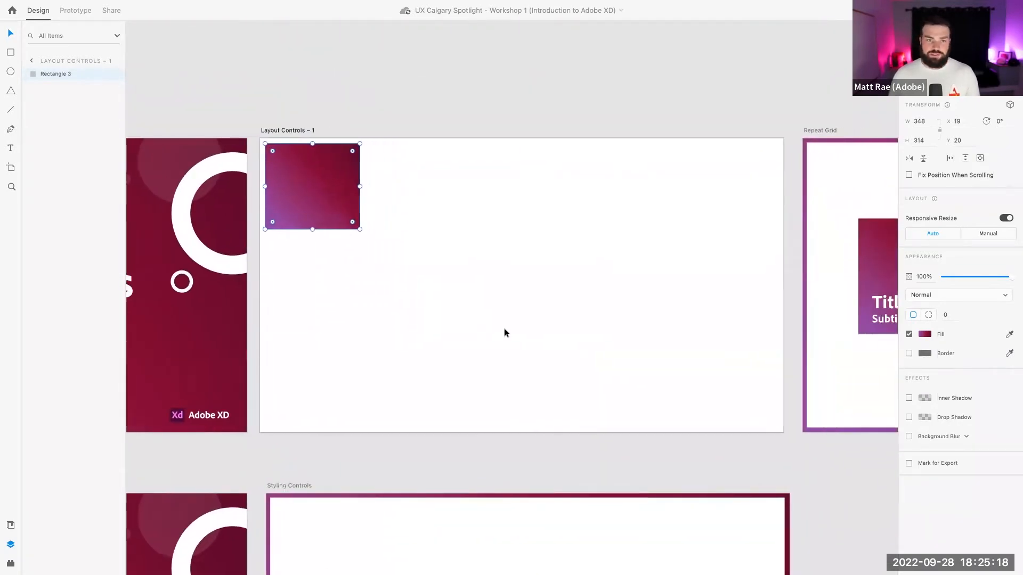
left_click(297, 132)
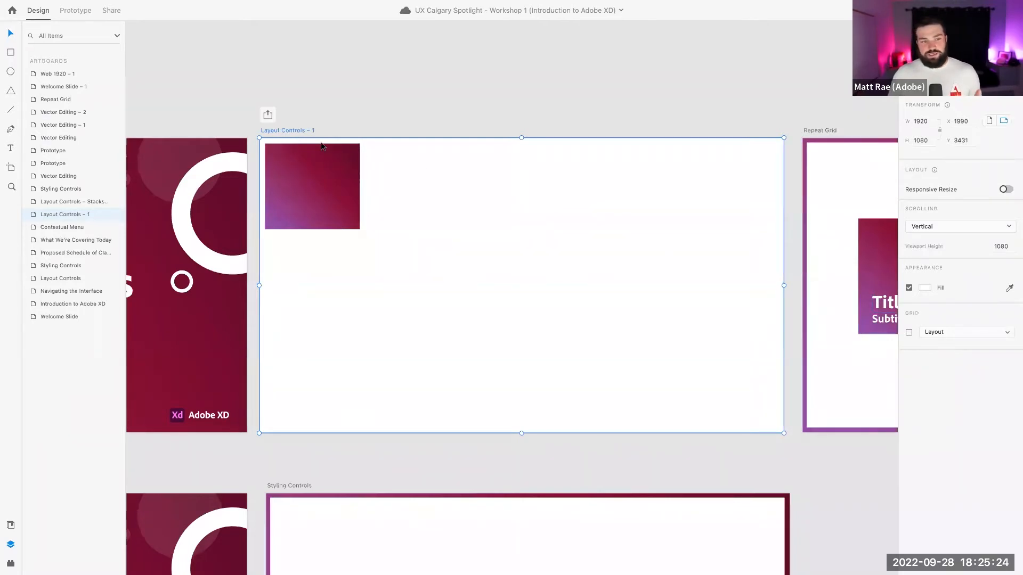
scroll(961, 323, "down", 1)
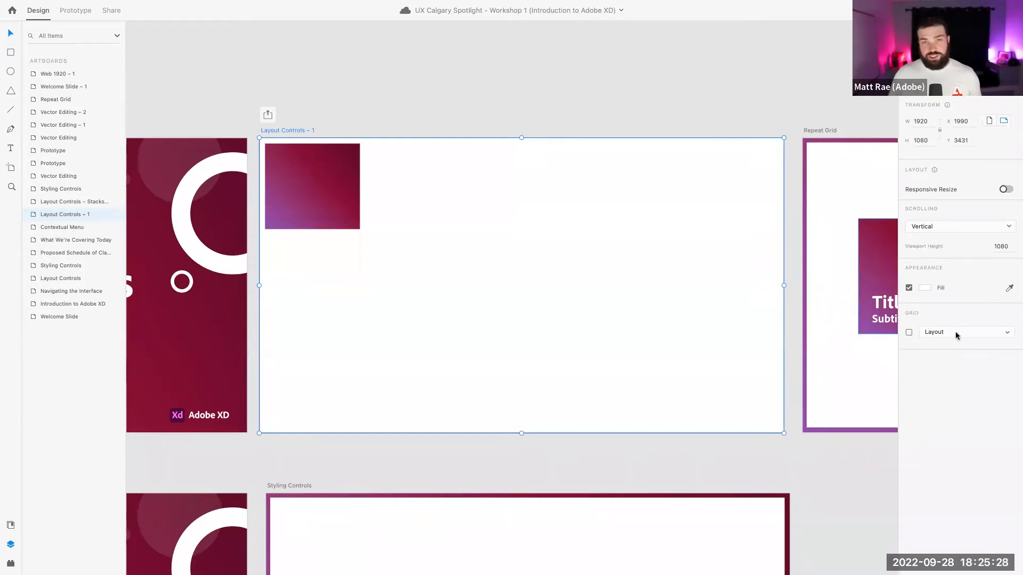
left_click(909, 332)
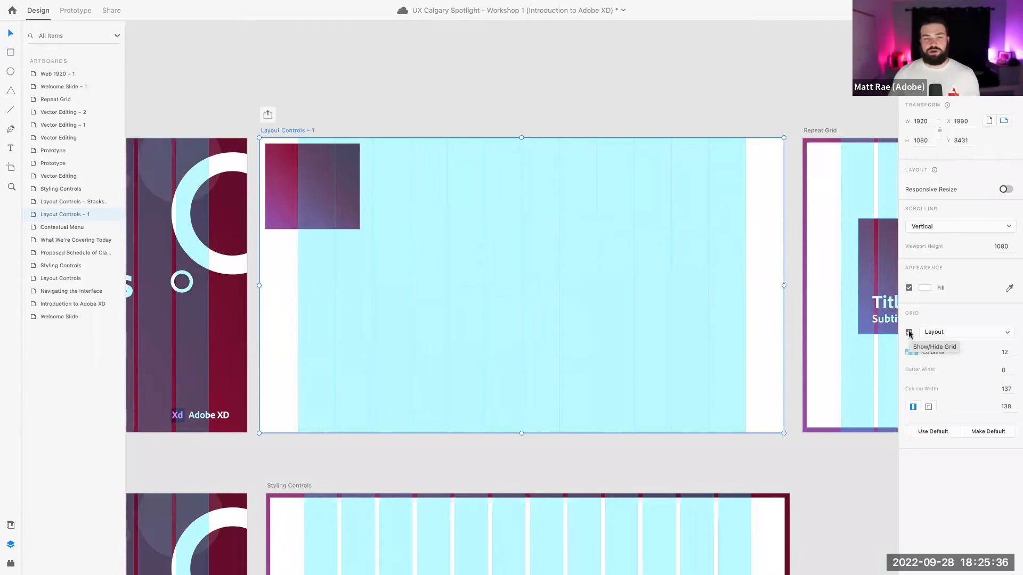
Change the artboard's layout grid to an 8-unit Square grid
left_click(950, 332)
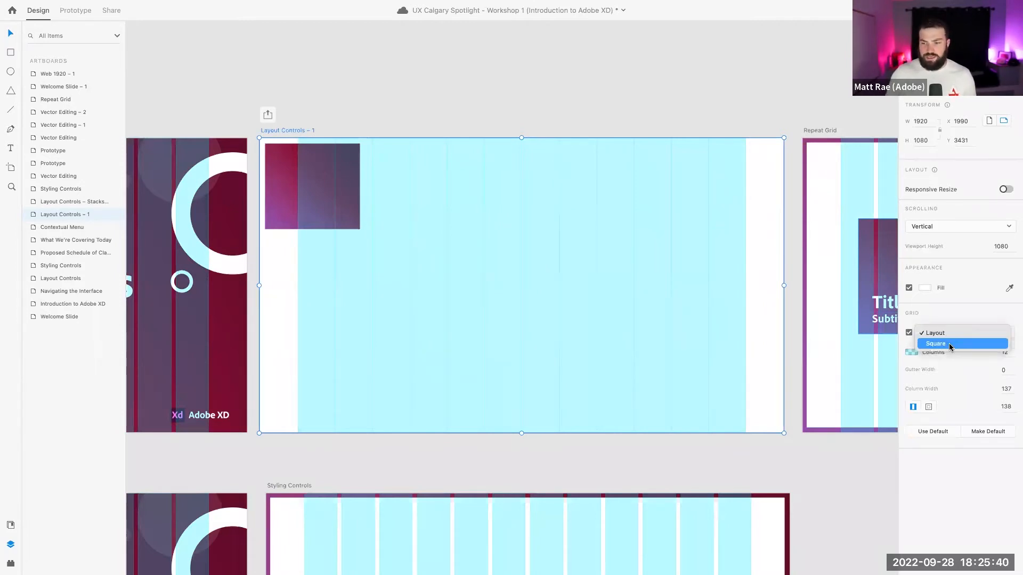
left_click(950, 345)
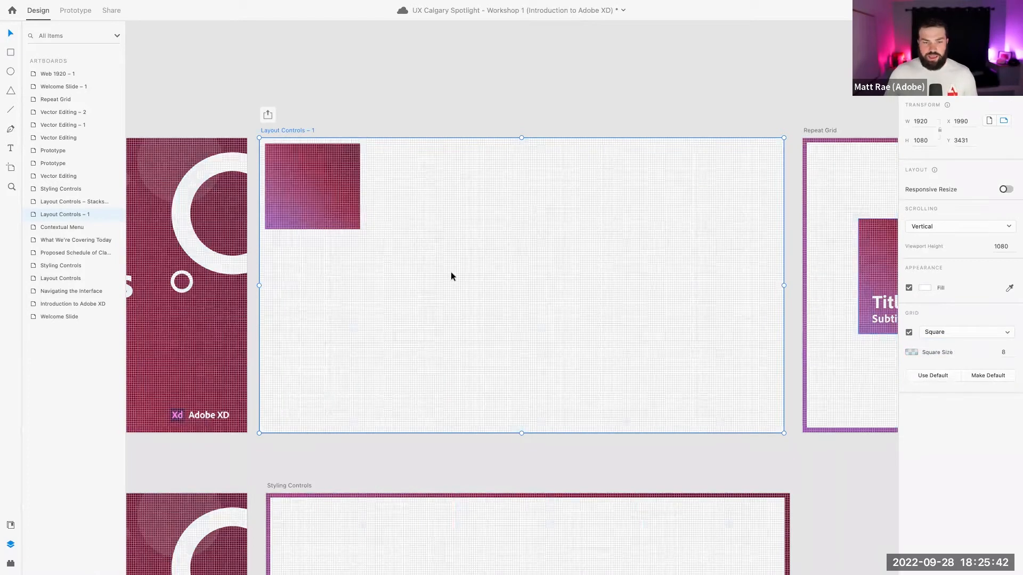
scroll(329, 225, "down", 2)
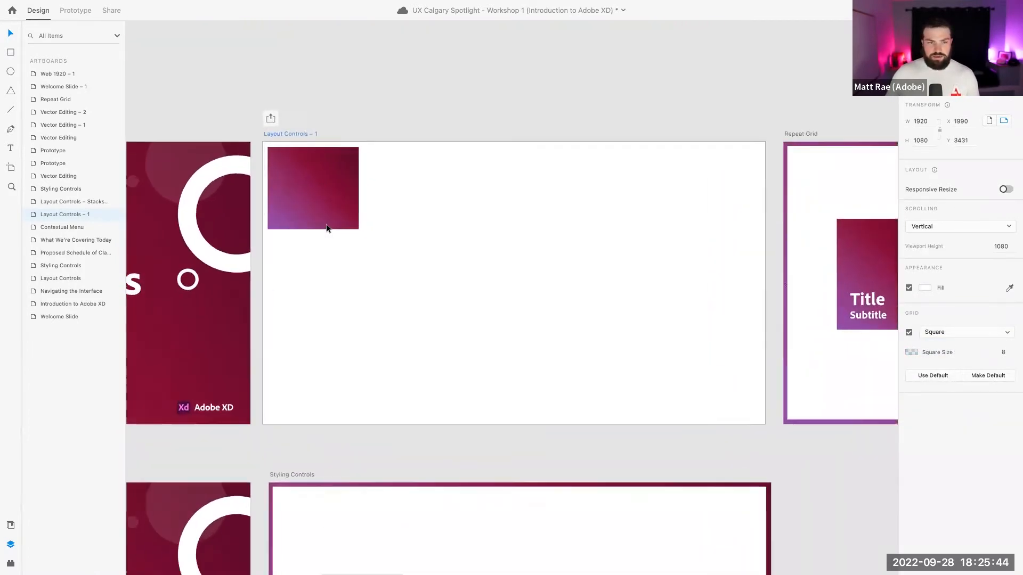
scroll(327, 228, "up", 2)
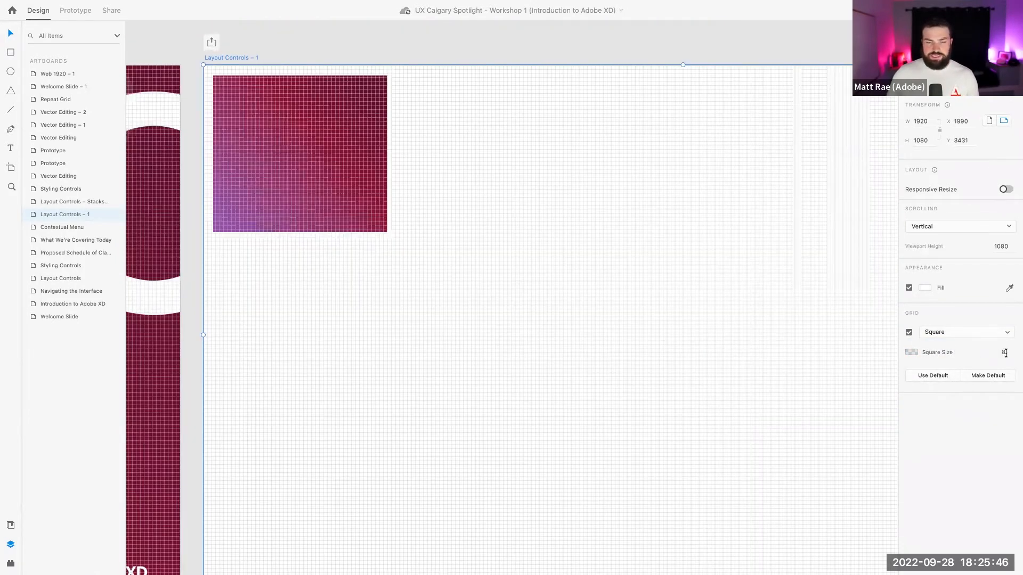
Snap the gradient rectangle onto the grid at X 72, Y 24, then reselect the artboard
left_click(250, 88)
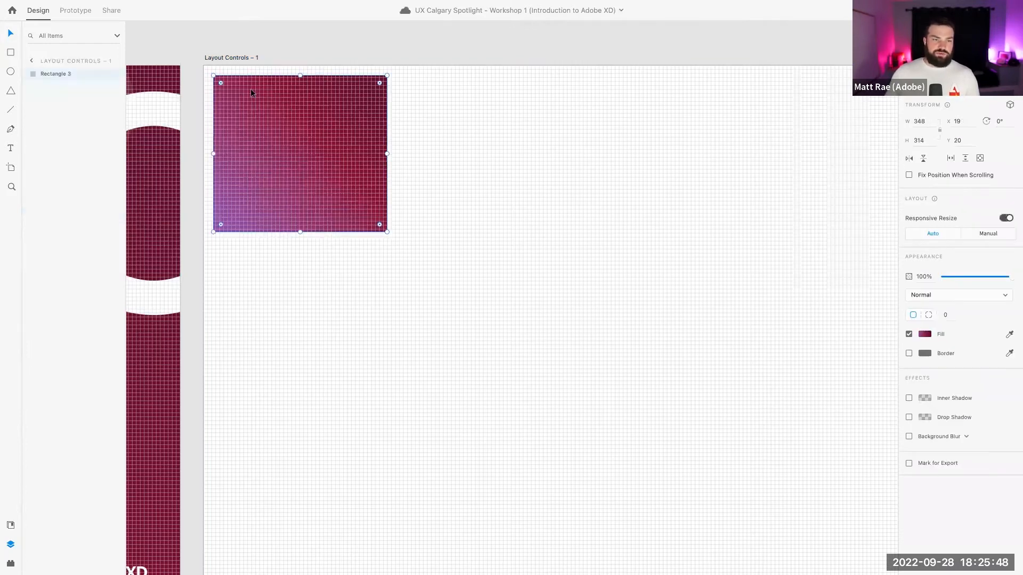
scroll(246, 87, "up", 2)
scroll(246, 91, "up", 2)
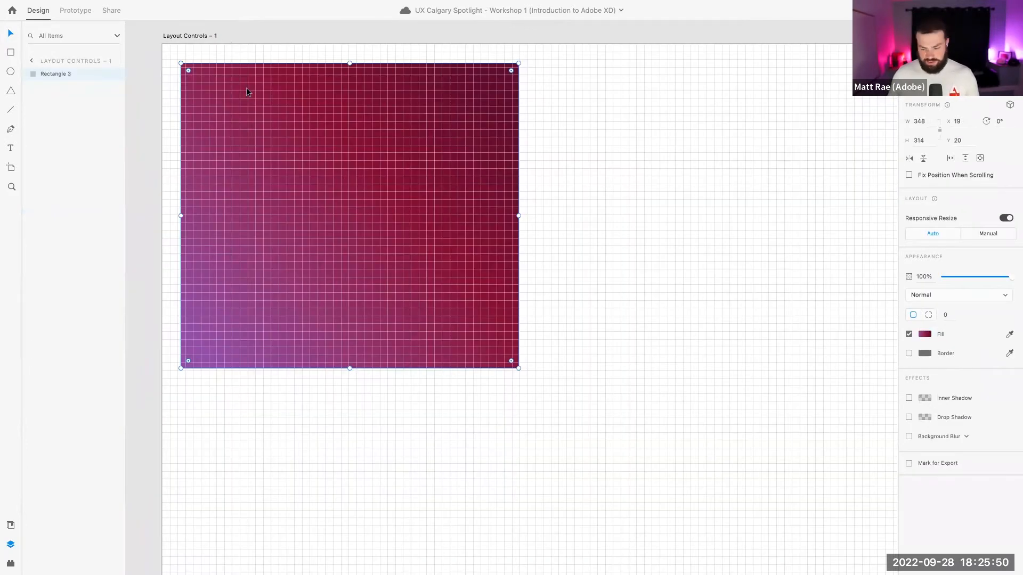
key("shift+Right")
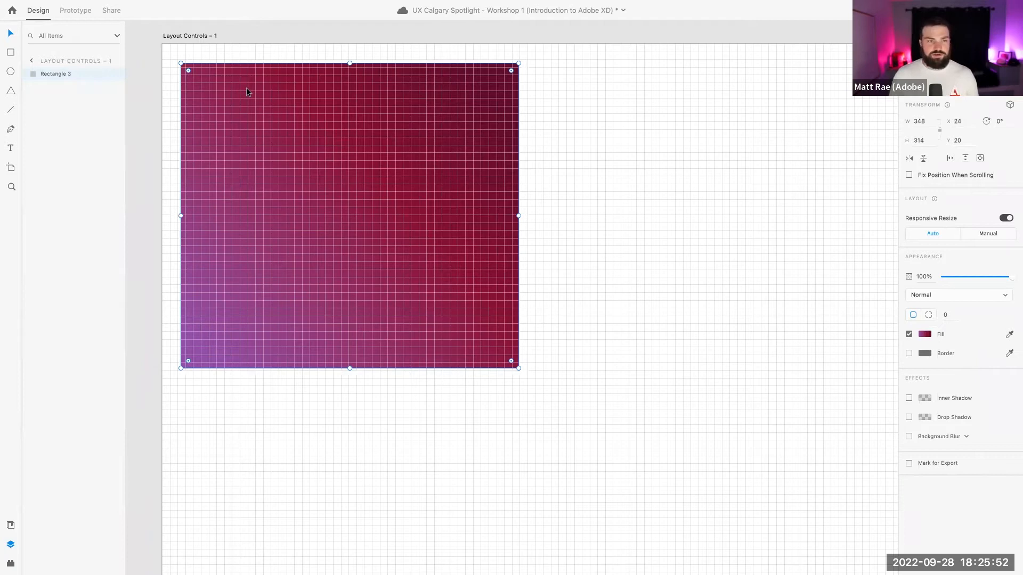
key("shift+Down")
key("shift+Right")
key("shift+Right")
key("shift+Right")
key("shift+Right")
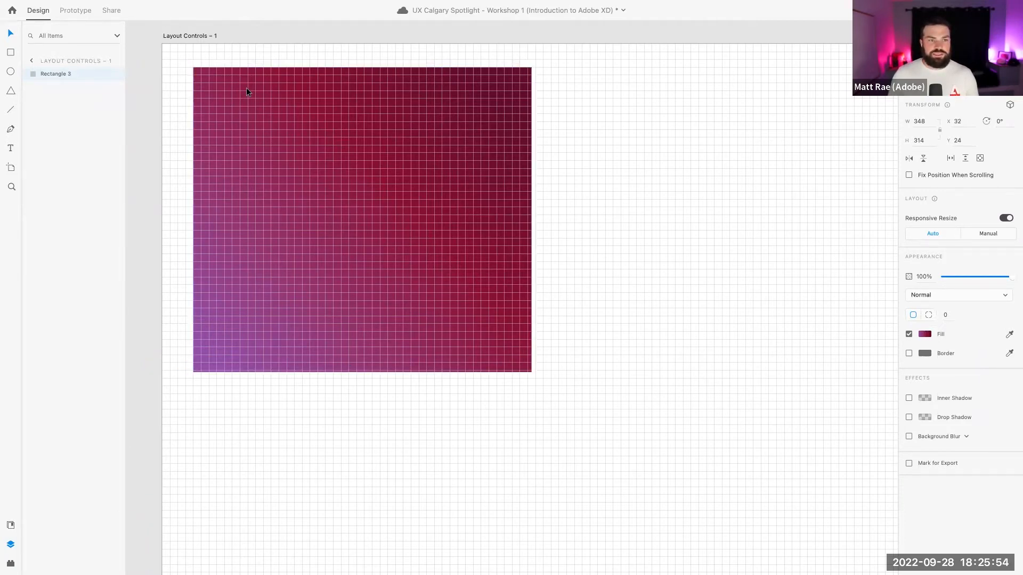
key("shift+Right")
key("shift+Right")
key("shift+Right")
key("shift+Right")
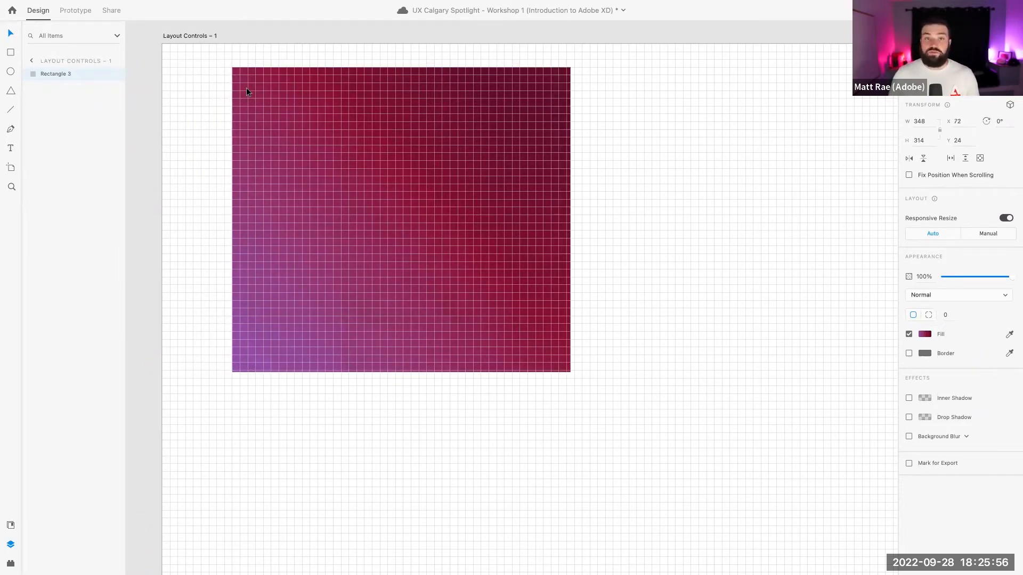
key("shift+Left")
key("shift+Left")
key("shift+Left")
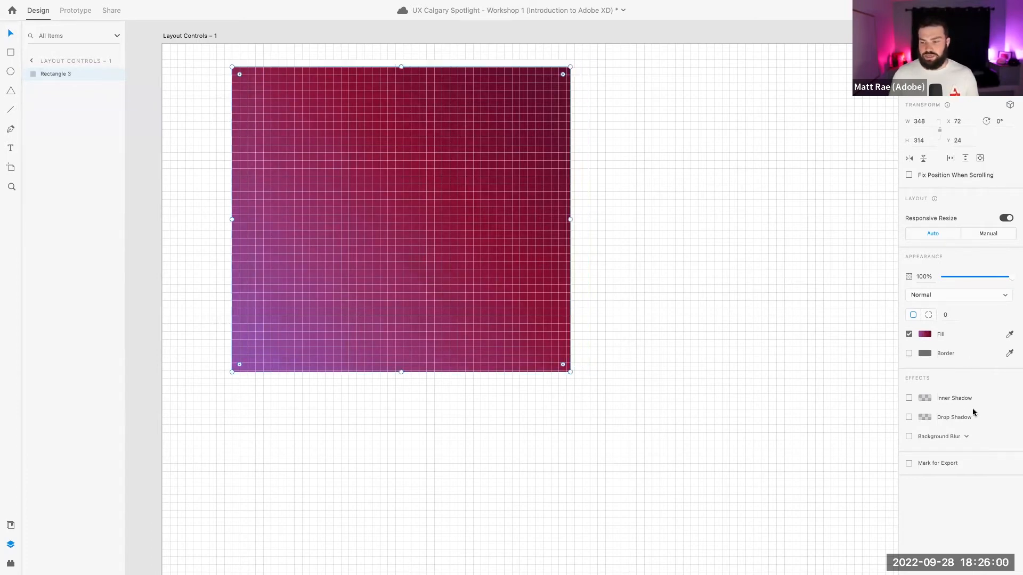
left_click(176, 35)
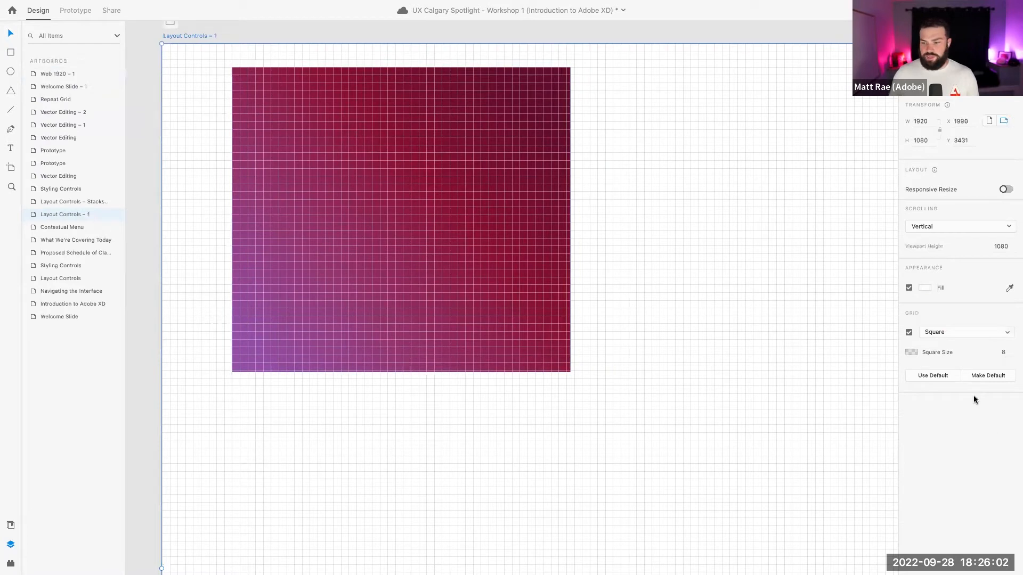
Set the square grid size to 16 and align the rectangle at X 64, Y 32
type("16")
key("Return")
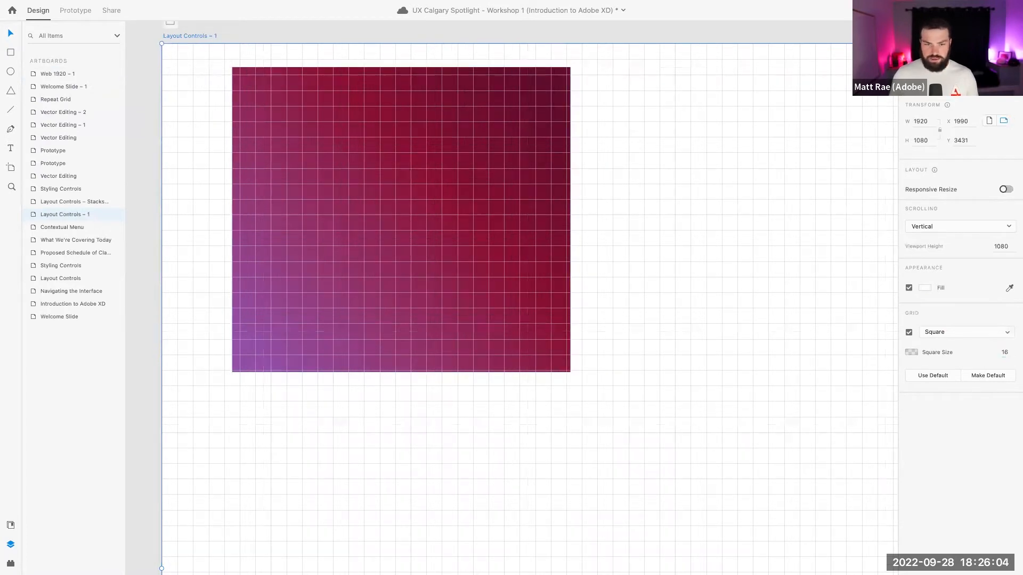
left_click(350, 265)
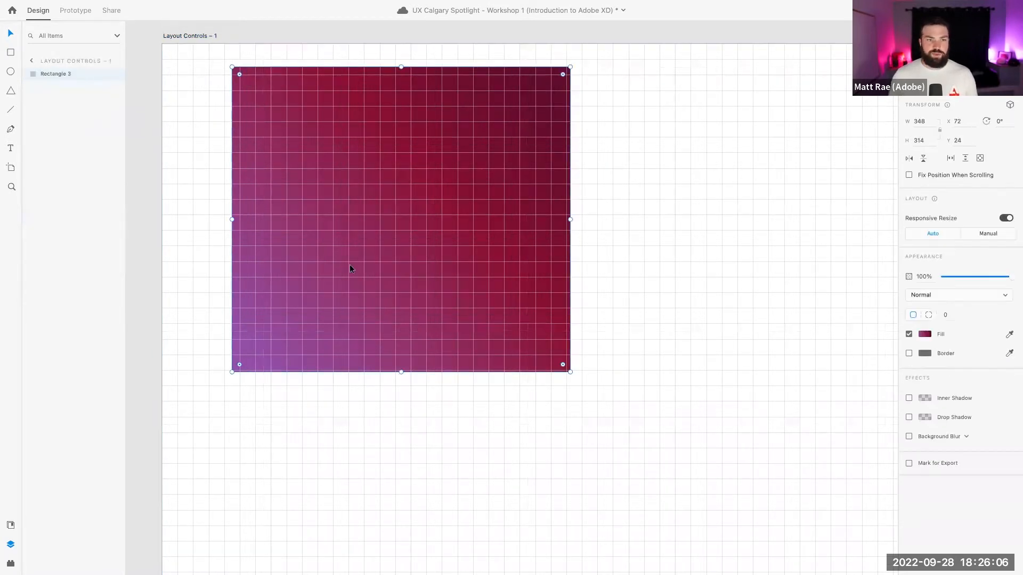
left_click_drag(350, 265, 350, 265)
key("shift+Right")
key("shift+Right")
key("shift+Right")
key("shift+Right")
key("shift+Right")
key("shift+Right")
key("shift+Right")
key("shift+Right")
key("shift+Right")
key("shift+Right")
key("shift+Right")
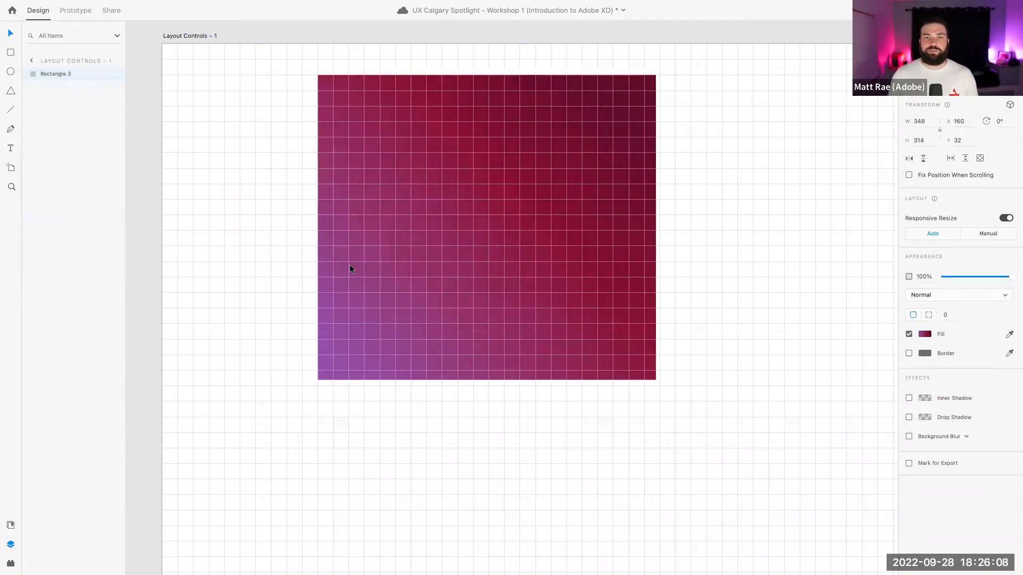
key("shift+Left")
key("shift+Left")
key("shift+Left")
key("shift+Left")
key("shift+Left")
key("shift+Left")
key("shift+Left")
key("shift+Left")
key("shift+Left")
key("shift+Left")
key("shift+Left")
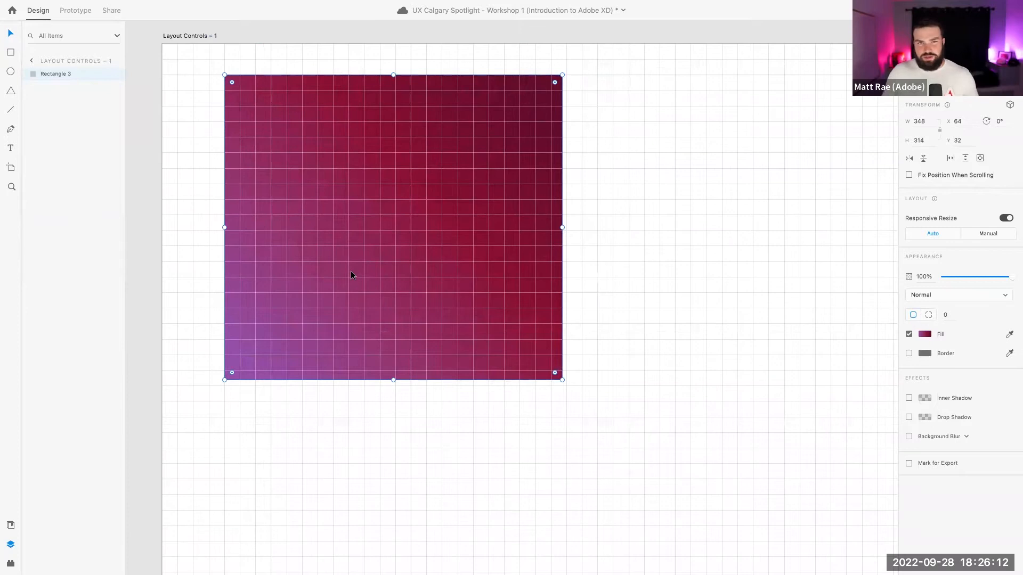
Fade the artboard's square grid colour to 0% opacity
left_click(201, 36)
left_click(906, 353)
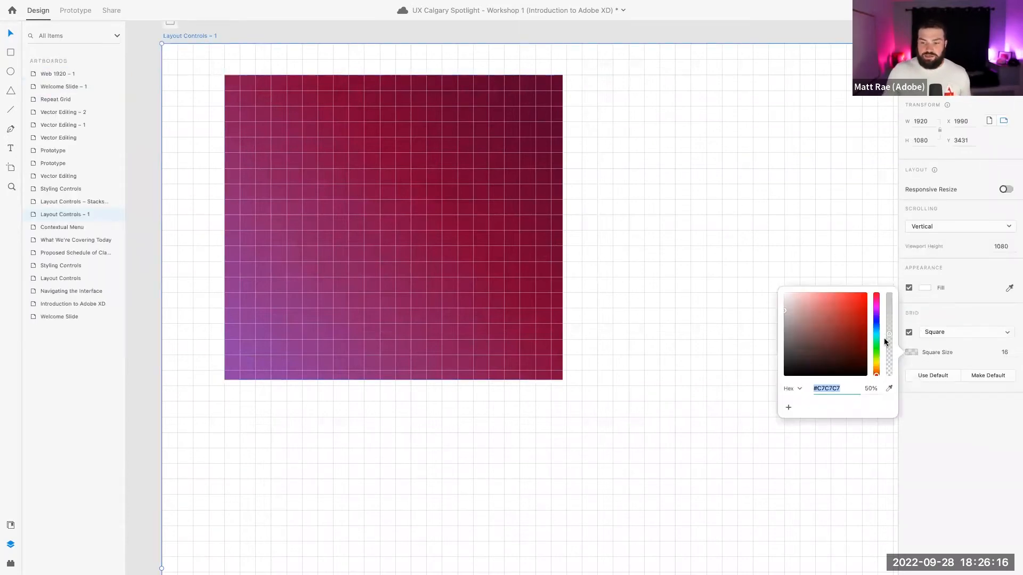
left_click_drag(887, 333, 889, 357)
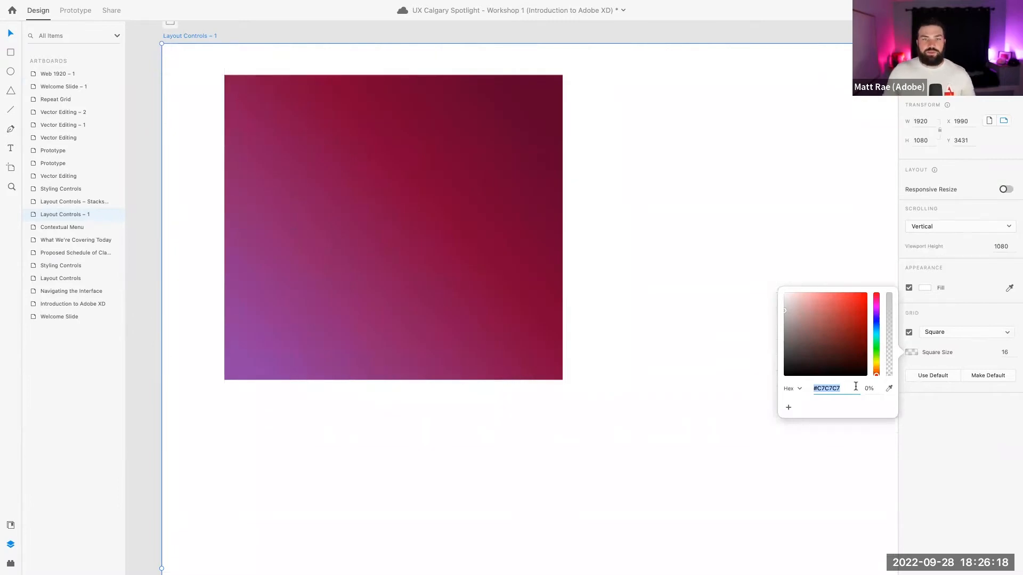
left_click(509, 193)
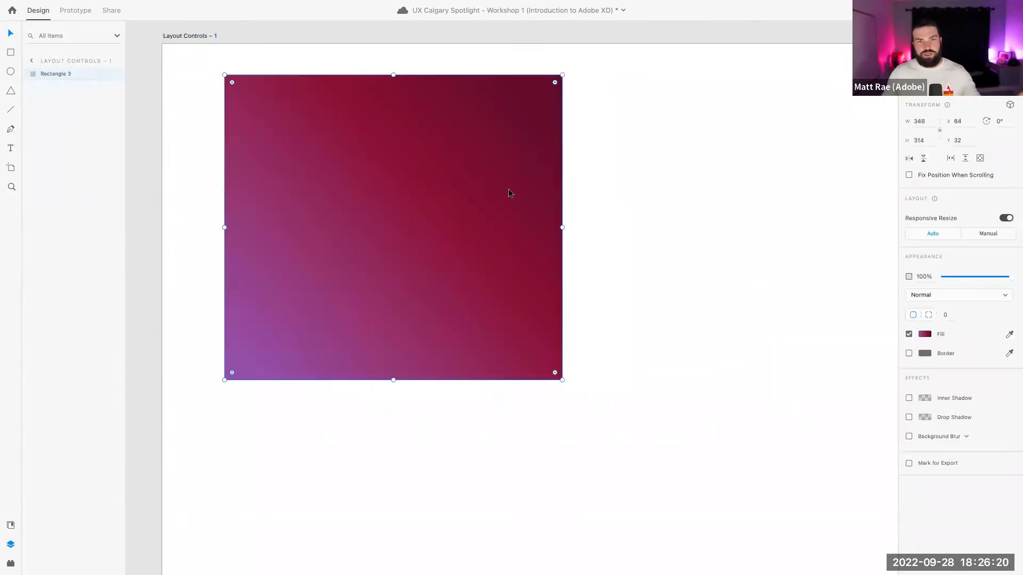
Nudge the gradient rectangle with Shift+arrows, then drag it to about X 74, Y 38
key("shift+Right")
key("shift+Right")
key("shift+Right")
key("shift+Right")
key("shift+Right")
key("shift+Right")
key("shift+Right")
key("shift+Right")
key("shift+Down")
key("shift+Down")
key("shift+Down")
key("shift+Down")
key("shift+Left")
key("shift+Left")
key("shift+Left")
key("shift+Left")
key("shift+Up")
key("shift+Up")
left_click_drag(476, 191, 453, 181)
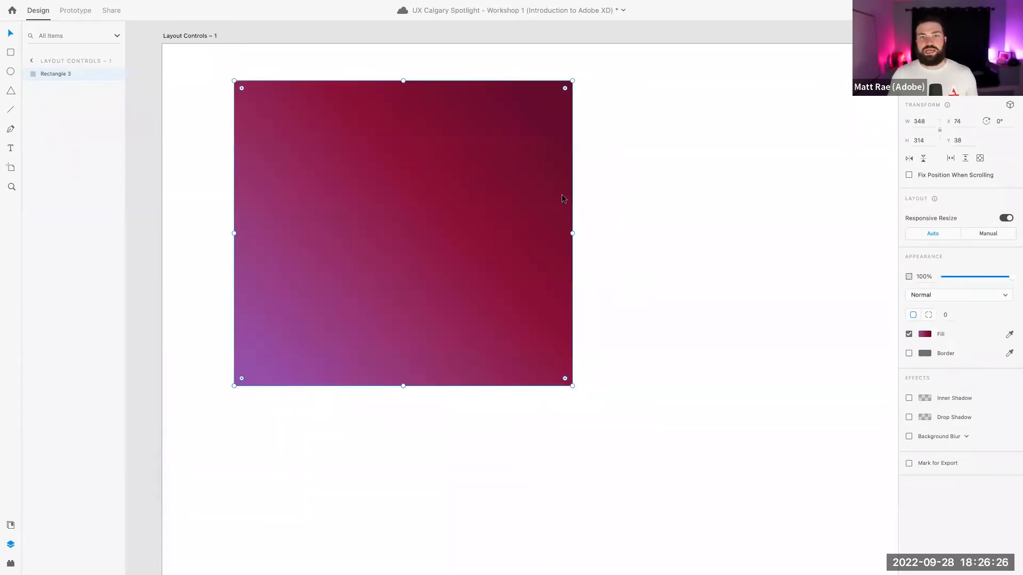
scroll(565, 200, "down", 5)
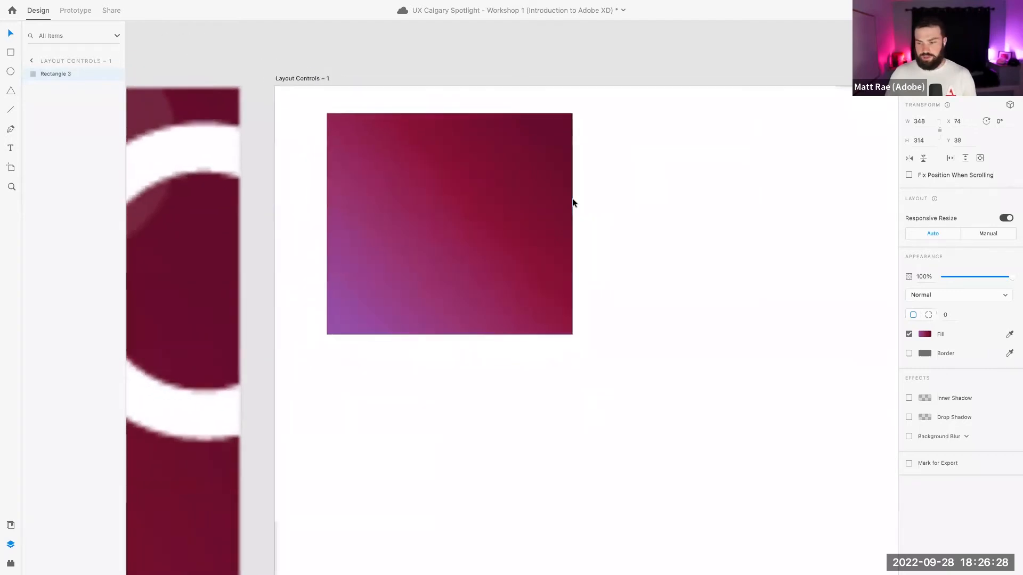
scroll(683, 222, "right", 5)
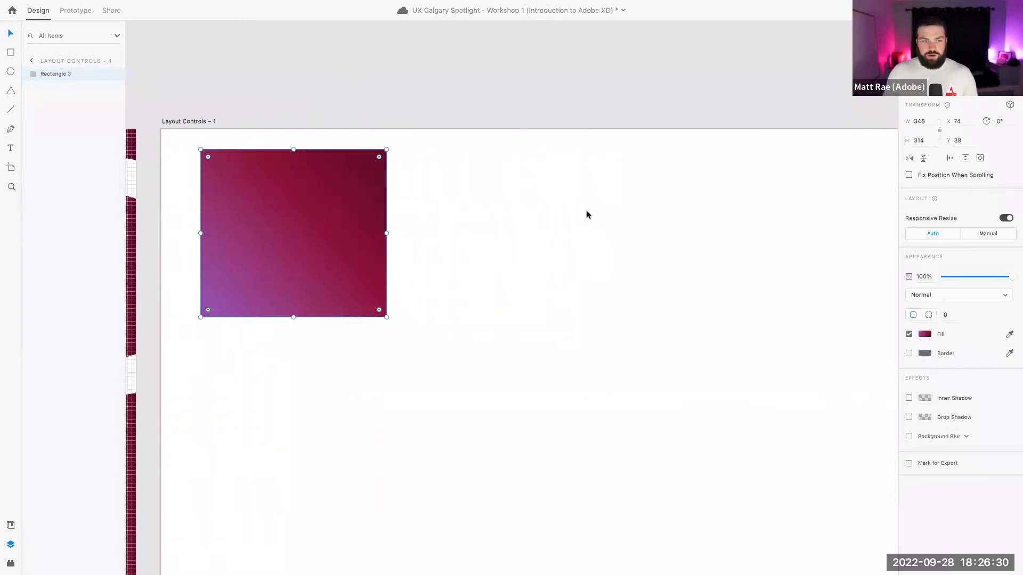
scroll(576, 208, "down", 3)
scroll(544, 195, "up", 2)
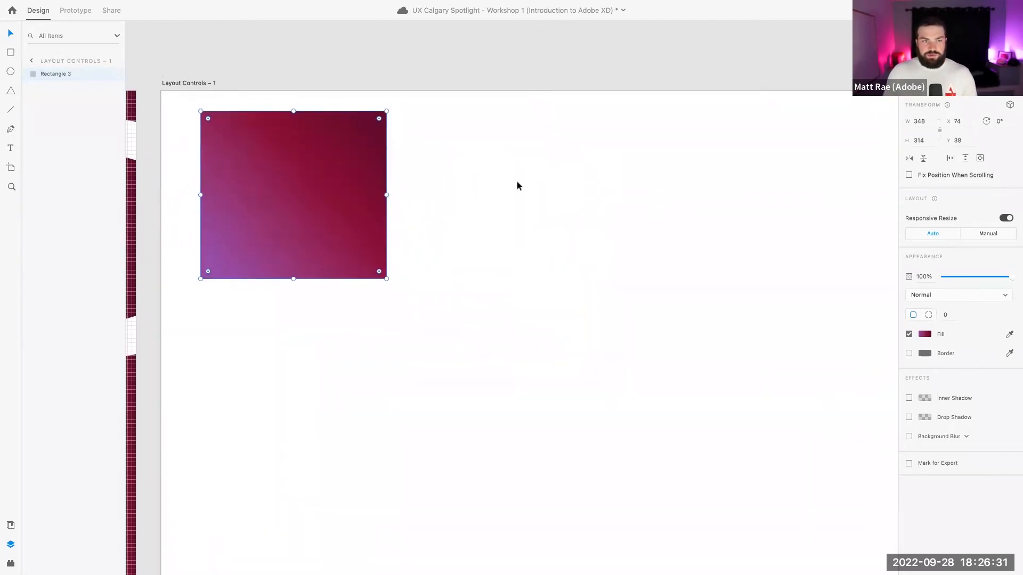
Turn off the Layout Controls – 1 grid and drag the gradient rectangle toward the artboard's centre
left_click(211, 84)
left_click(909, 333)
left_click(330, 152)
left_click_drag(333, 151, 560, 215)
scroll(556, 180, "down", 4)
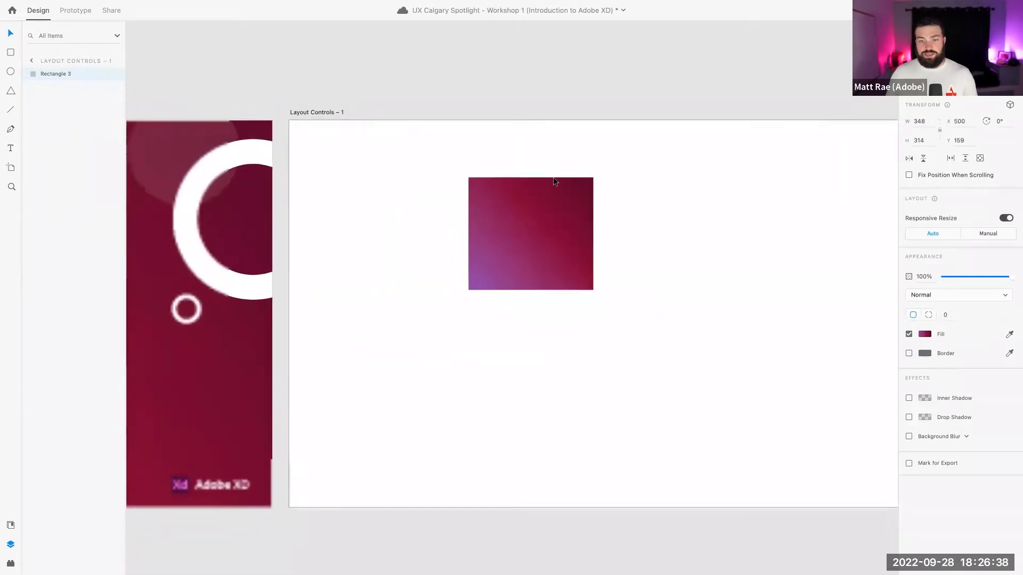
scroll(557, 177, "right", 3)
scroll(557, 177, "down", 3)
scroll(557, 177, "up", 1)
Centre the gradient rectangle, widen it evenly to 952, raise it to Y 32, and pull in a vertical guide
left_click_drag(440, 194, 527, 188)
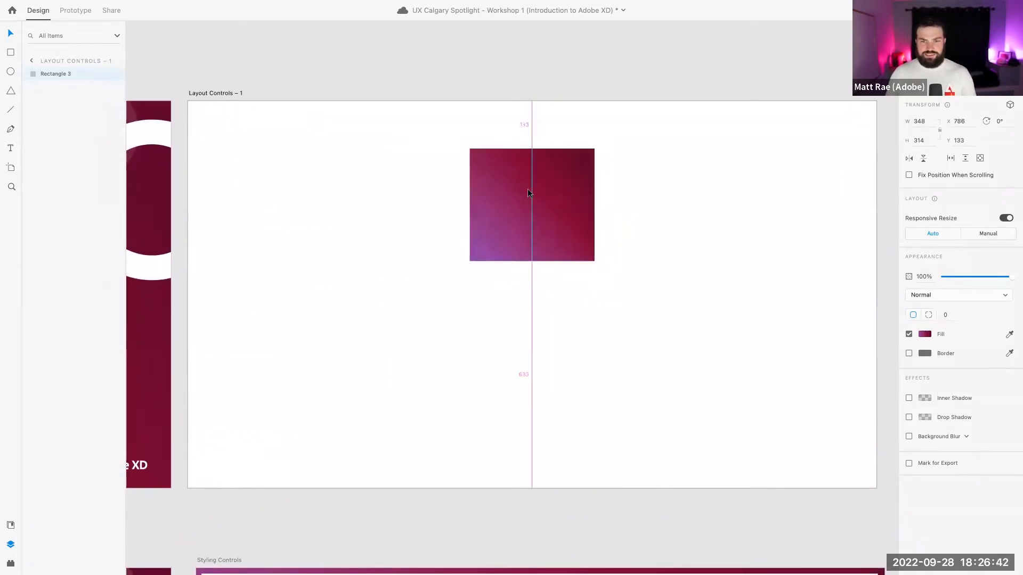
left_click_drag(594, 205, 703, 205)
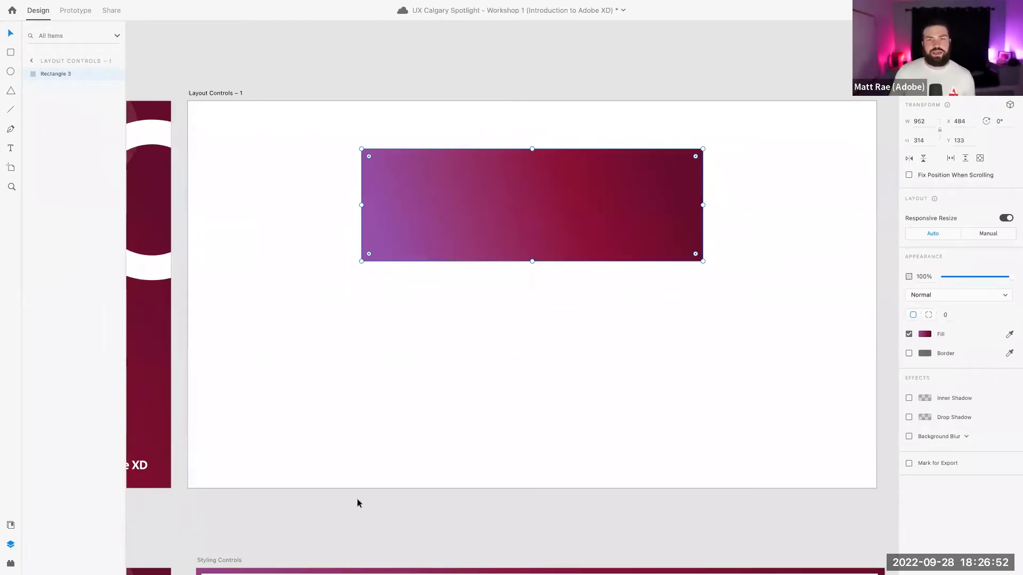
left_click_drag(554, 238, 555, 204)
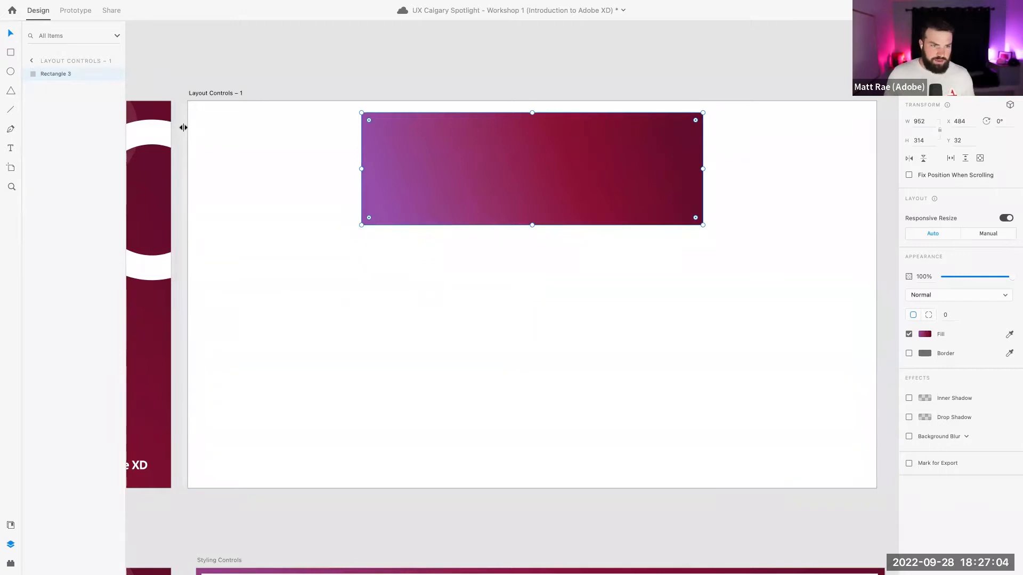
left_click_drag(182, 128, 361, 129)
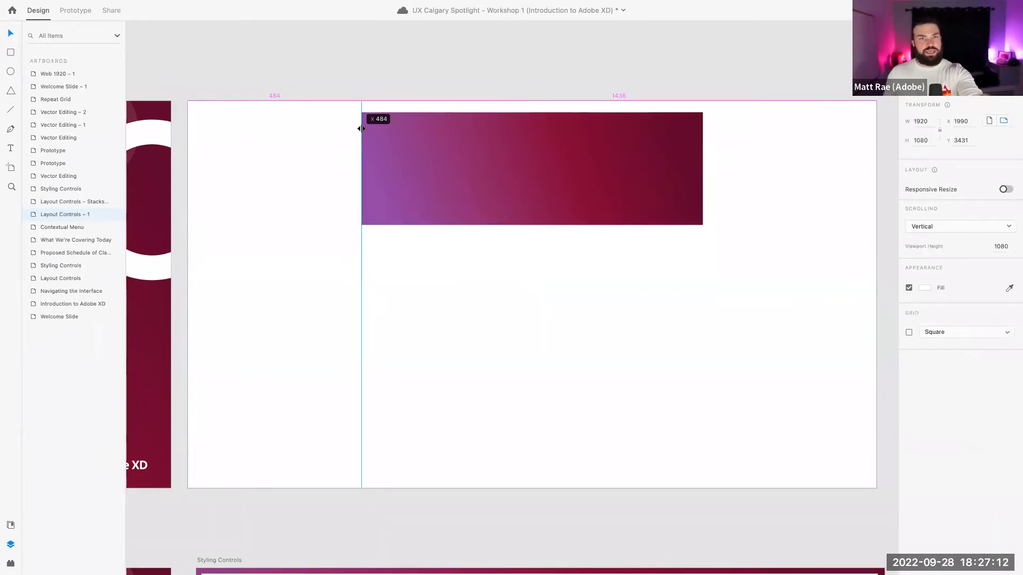
Place vertical guides at about x 330 and on the right, plus a horizontal guide near the top
left_click_drag(361, 128, 304, 129)
left_click_drag(187, 127, 758, 130)
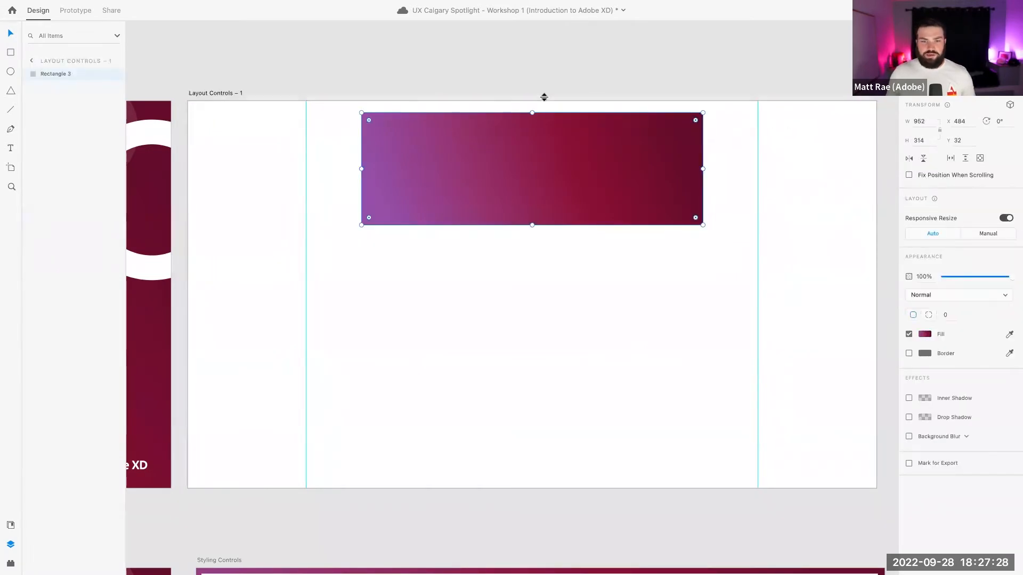
left_click_drag(544, 97, 541, 122)
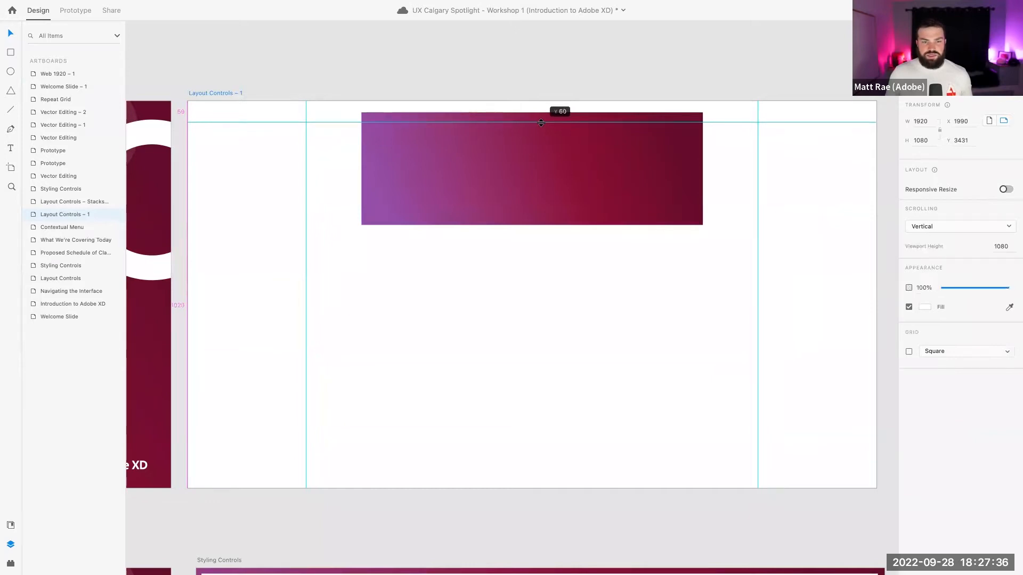
Fit the gradient rectangle between the guides at 1260 wide, x 330, y 60
left_click(480, 134)
left_click_drag(493, 152, 493, 166)
left_click_drag(703, 188, 757, 188)
left_click_drag(534, 168, 531, 153)
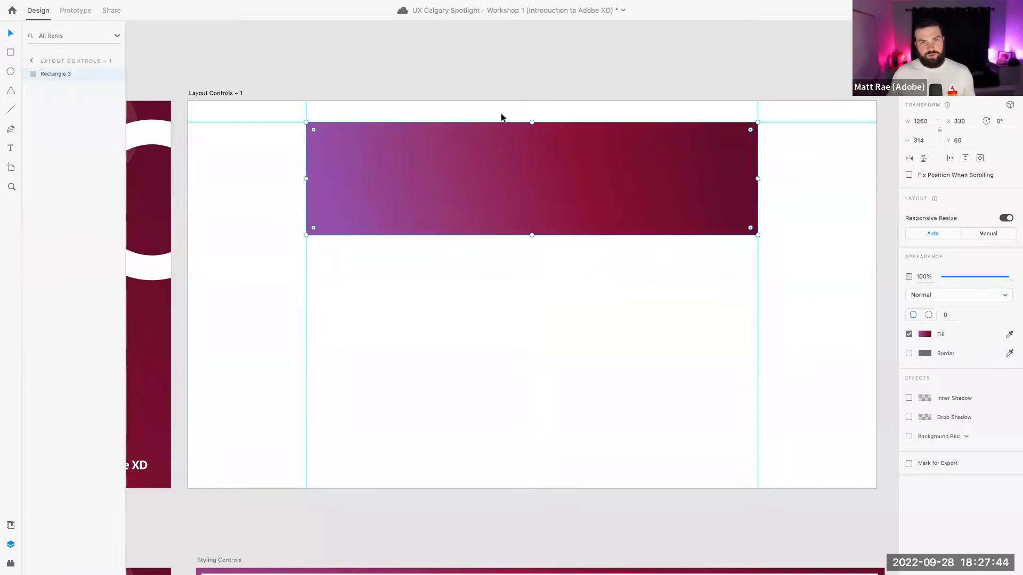
left_click(526, 63)
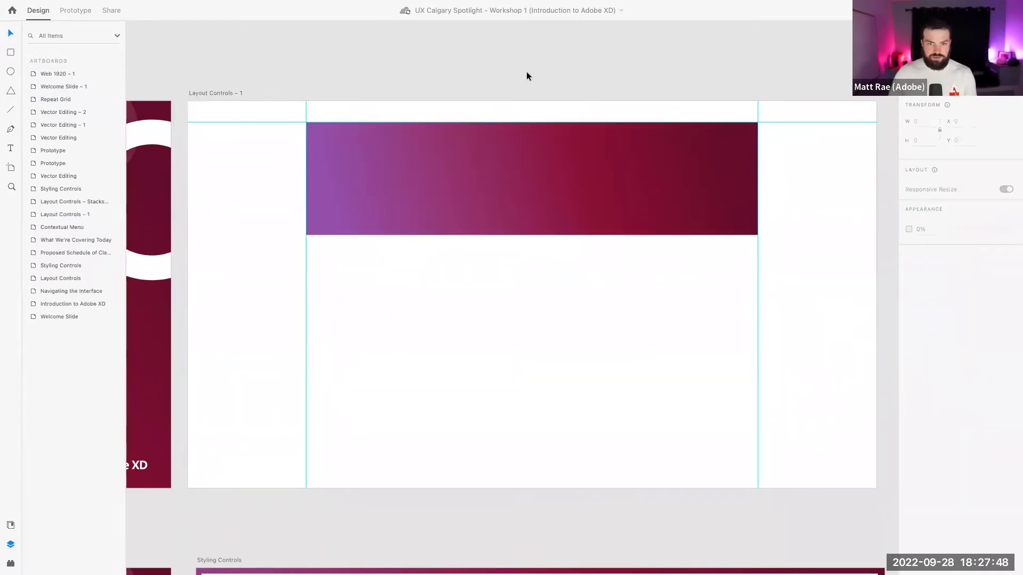
scroll(526, 72, "down", 1)
scroll(526, 72, "right", 2)
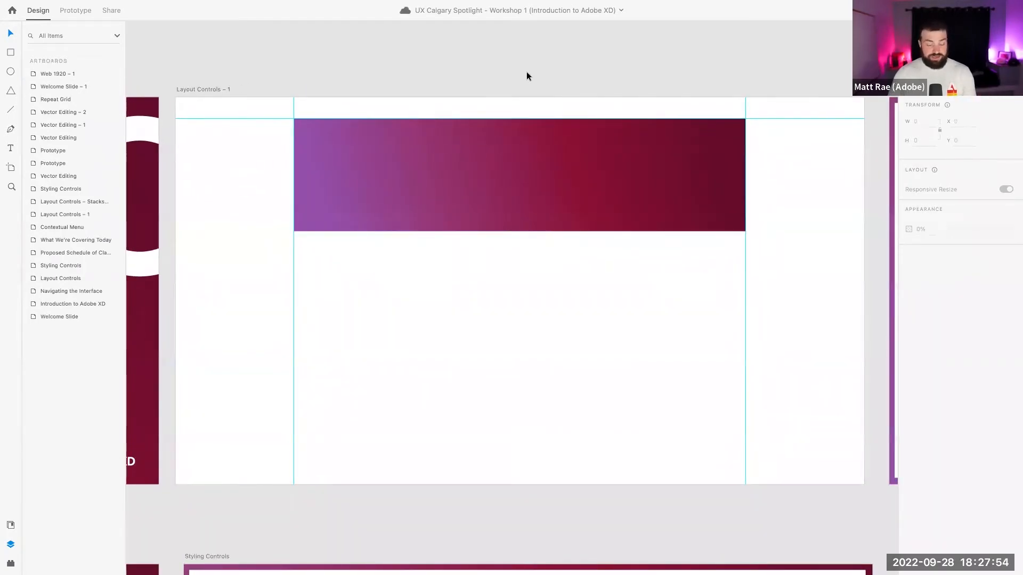
scroll(526, 73, "down", 2)
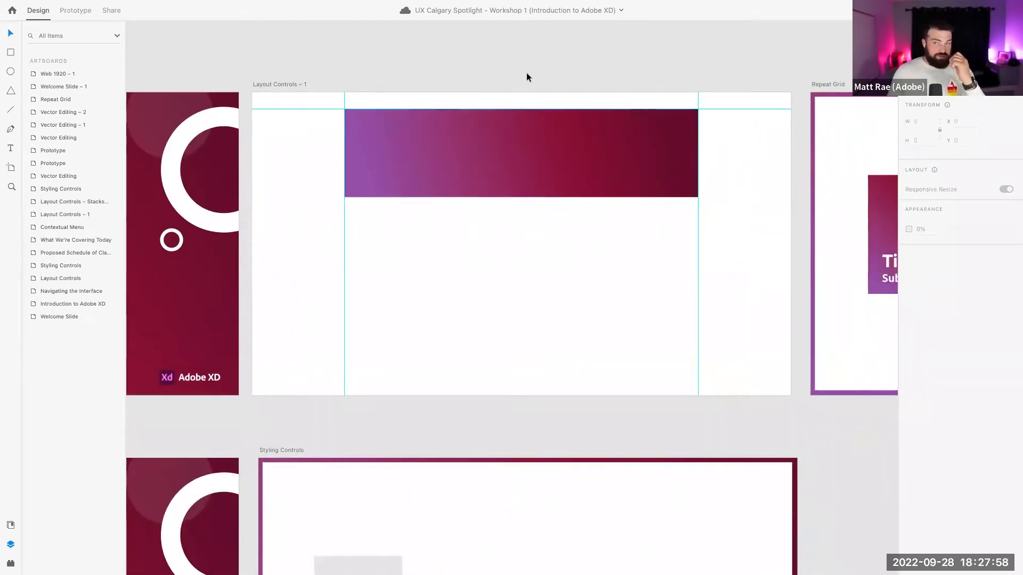
scroll(527, 73, "right", 5)
scroll(541, 75, "left", 4)
scroll(542, 76, "down", 2)
Copy the guides from the Layout Controls – 1 artboard via View > Guides > Copy Guides
left_click(156, 80)
scroll(200, 76, "left", 2)
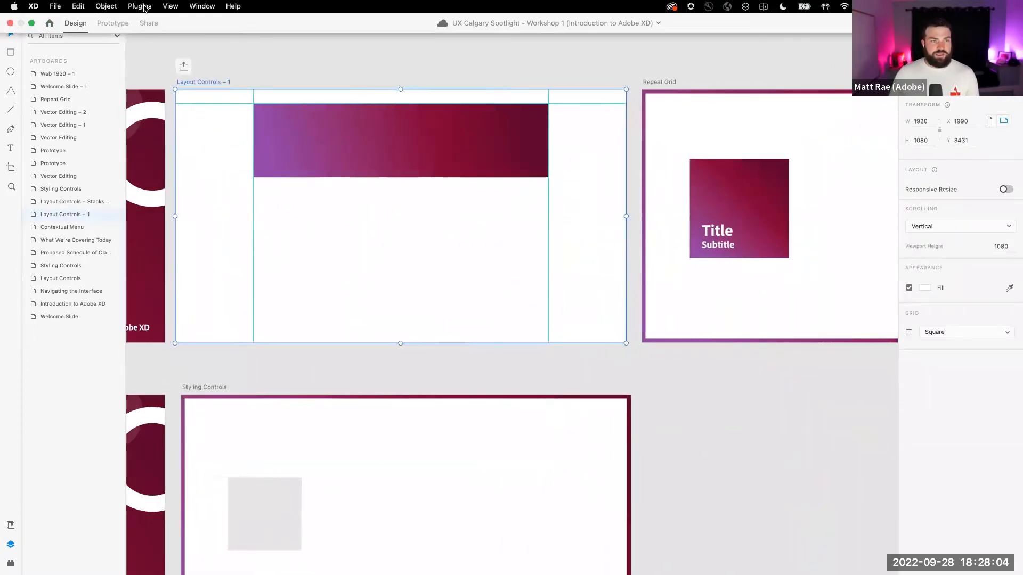
left_click(144, 8)
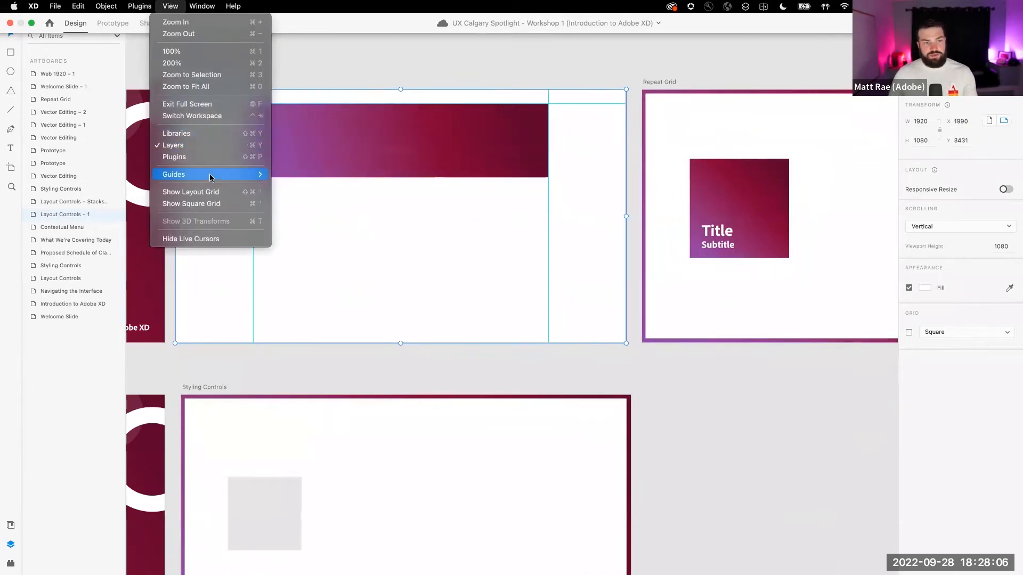
mouse_move(212, 175)
left_click(307, 178)
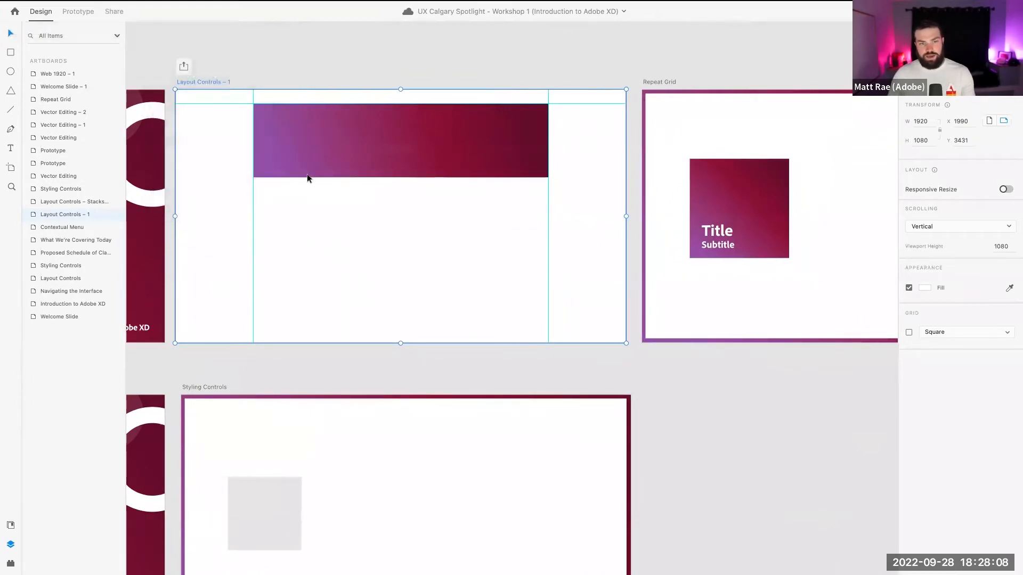
Paste the copied guides onto the Repeat Grid artboard
left_click(659, 82)
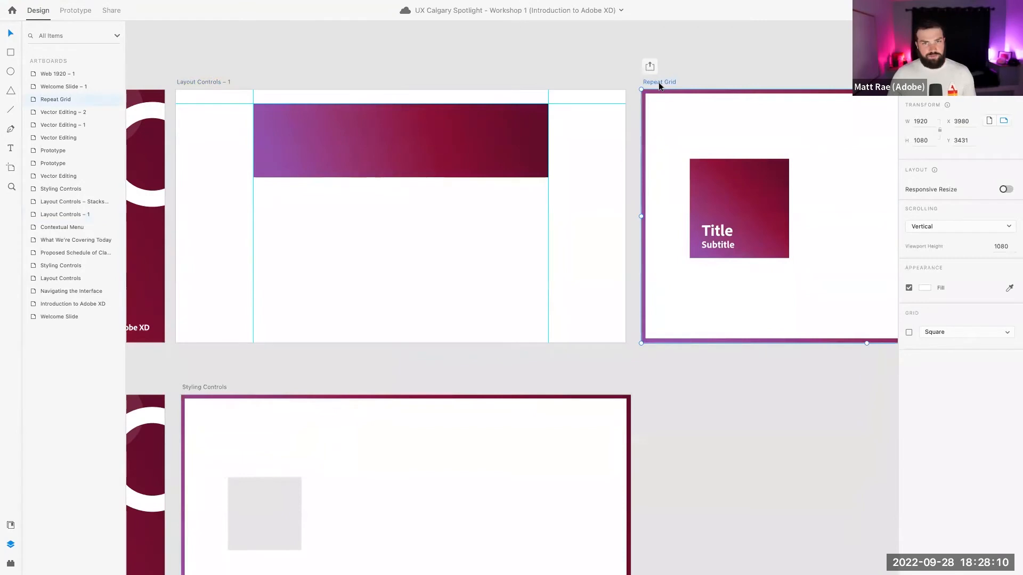
scroll(659, 82, "down", 2)
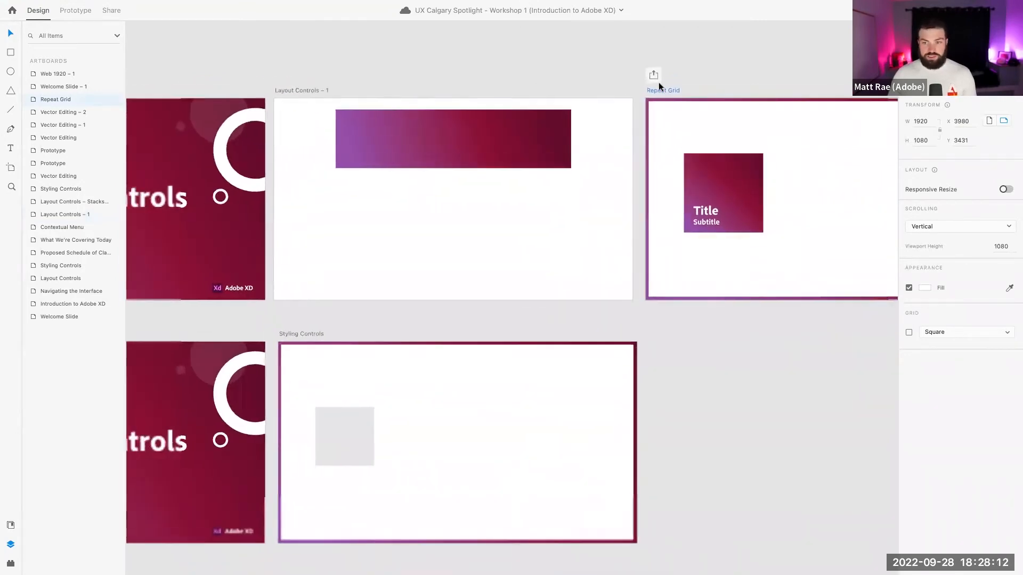
scroll(659, 82, "right", 5)
mouse_move(131, 4)
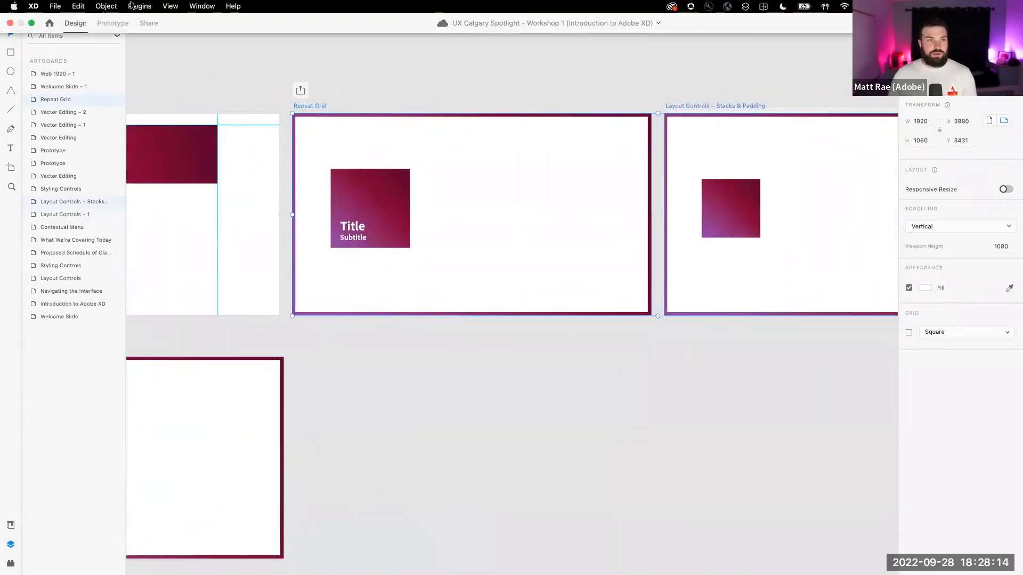
left_click(171, 6)
mouse_move(183, 174)
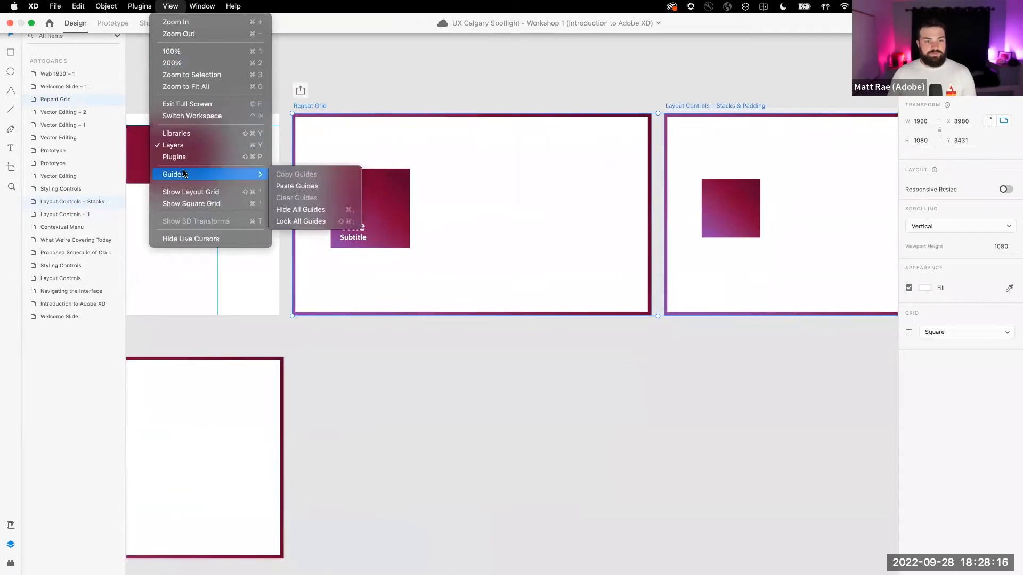
left_click(319, 185)
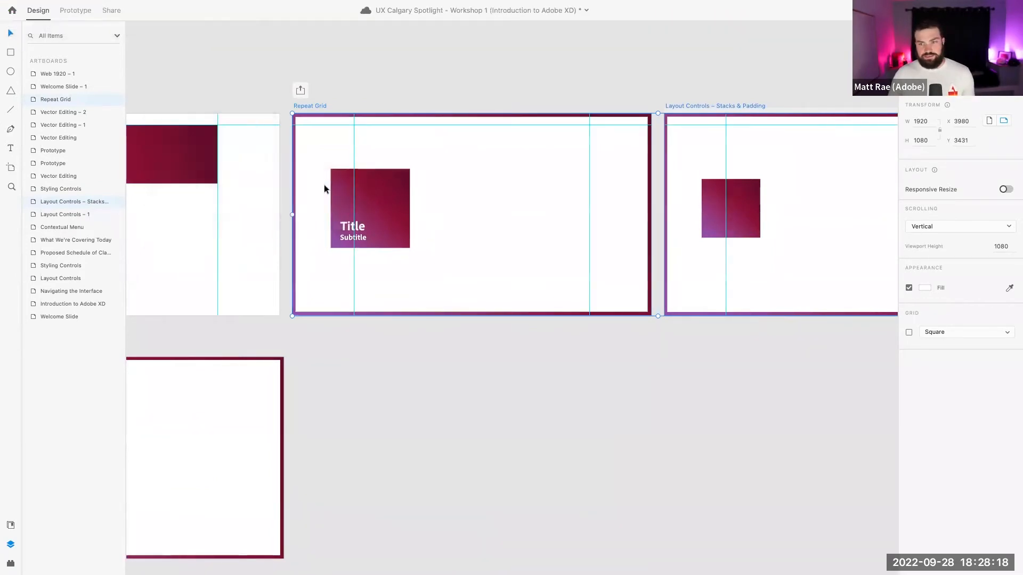
Hide all guides with Cmd+;
left_click(504, 80)
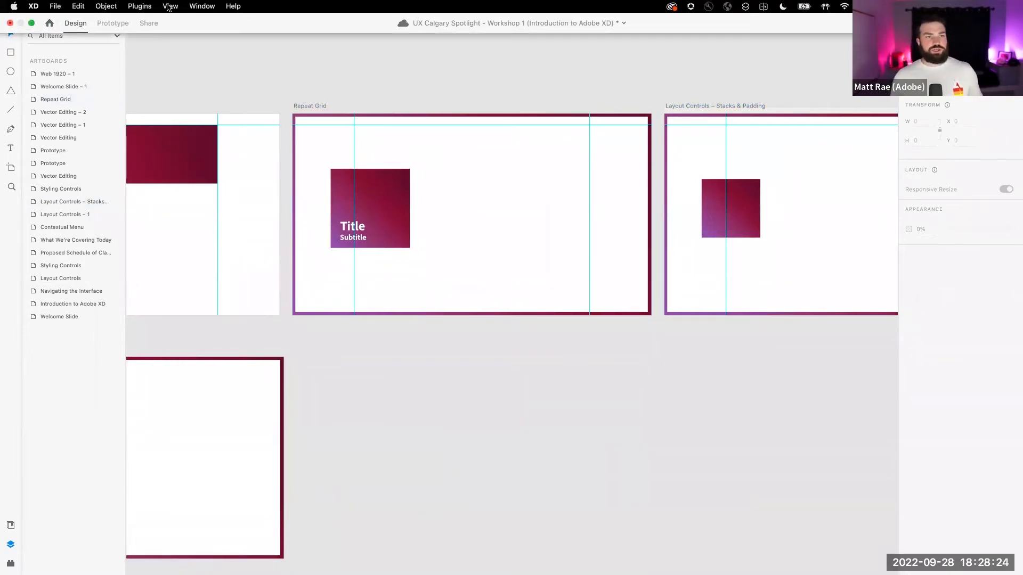
left_click(169, 6)
mouse_move(204, 175)
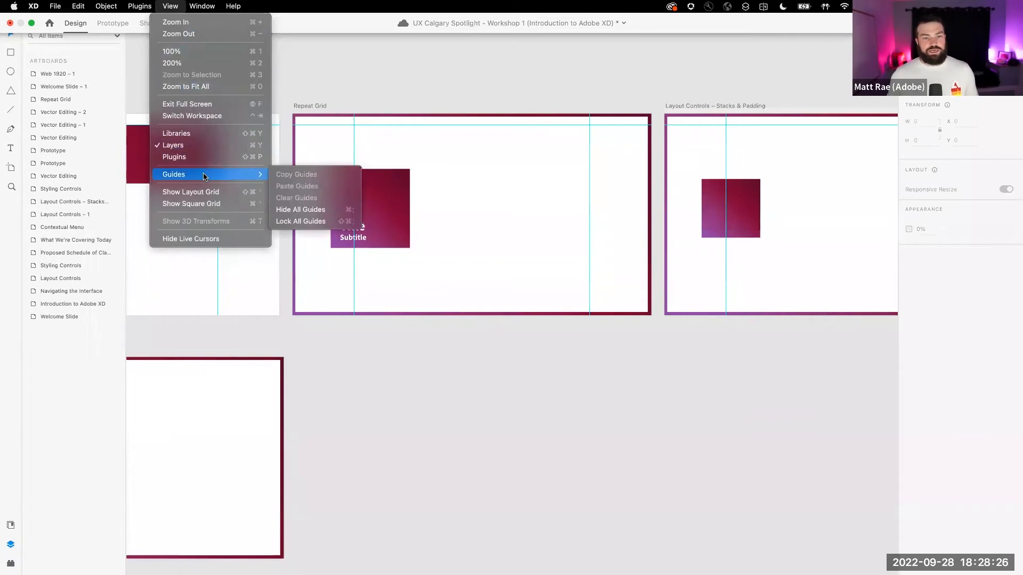
left_click(463, 96)
key("super+semicolon")
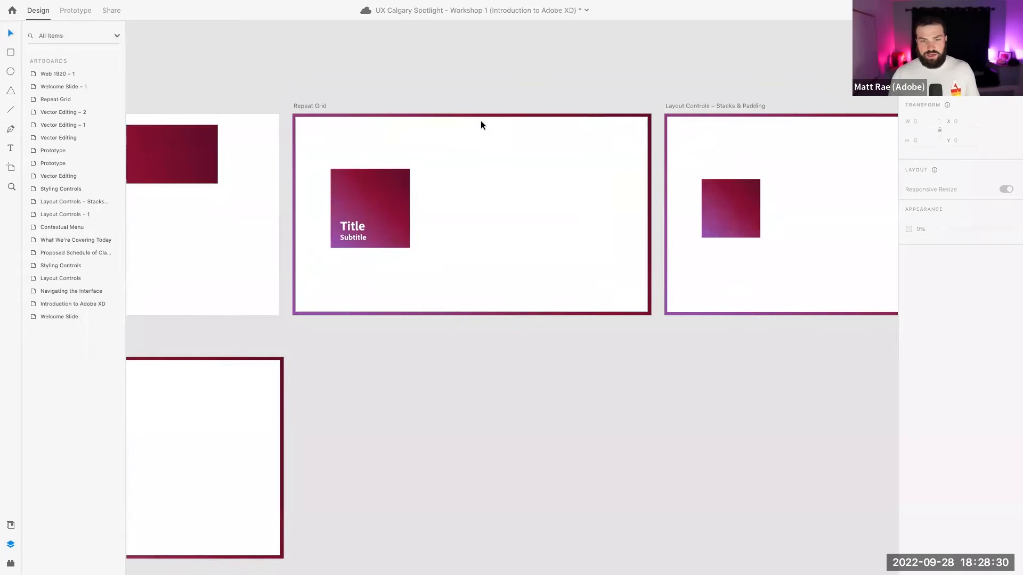
key("super+semicolon")
key("super+semicolon")
key("super+semicolon")
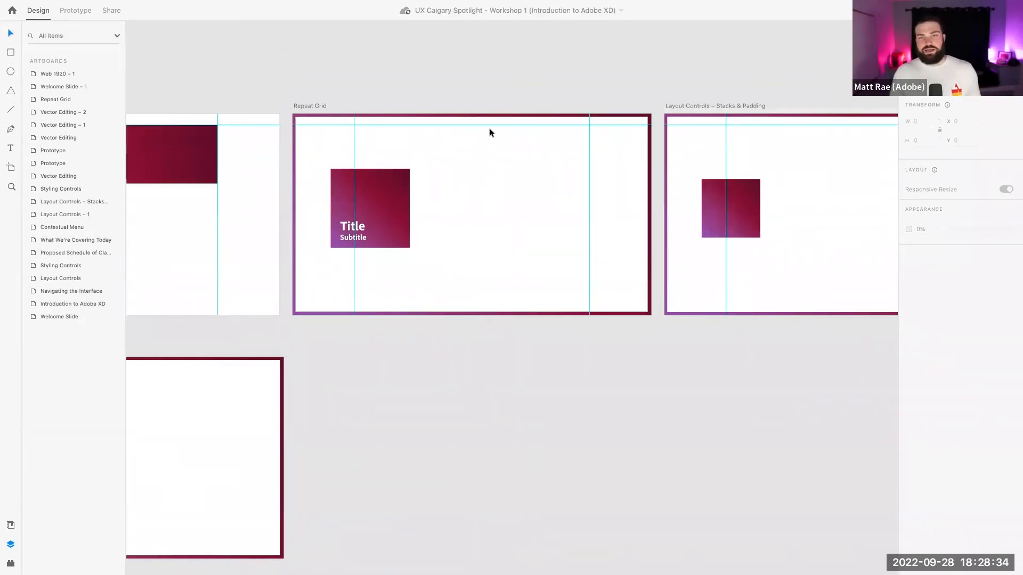
key("super+semicolon")
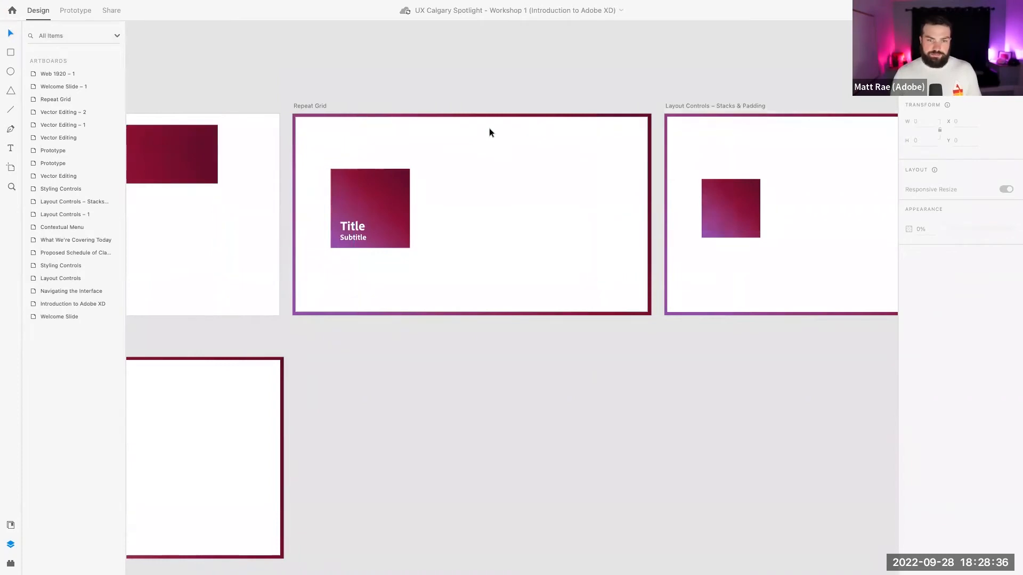
scroll(451, 128, "up", 5)
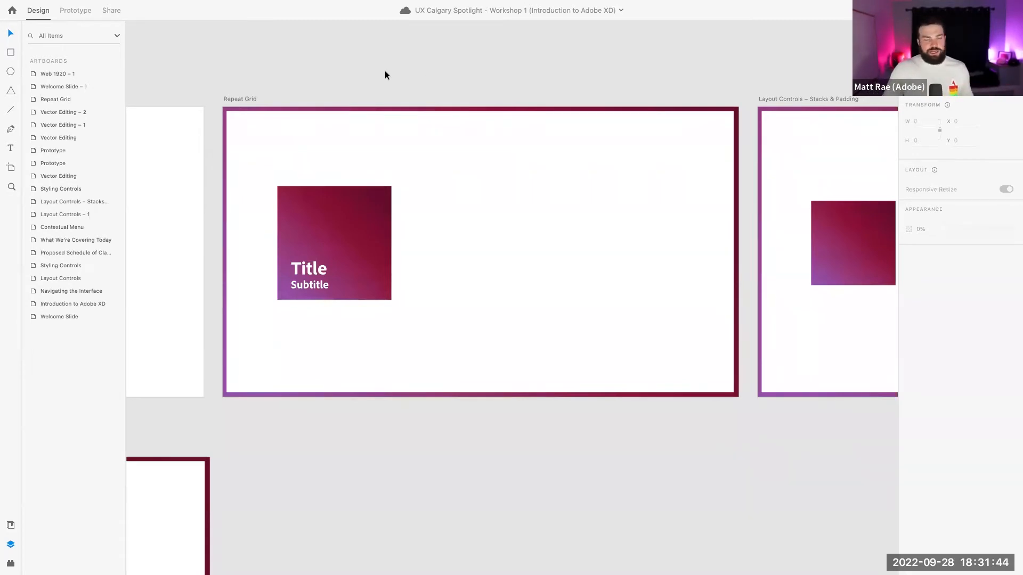
Deselect and zoom in on the Repeat Grid artboard's gradient Title/Subtitle card
left_click(241, 99)
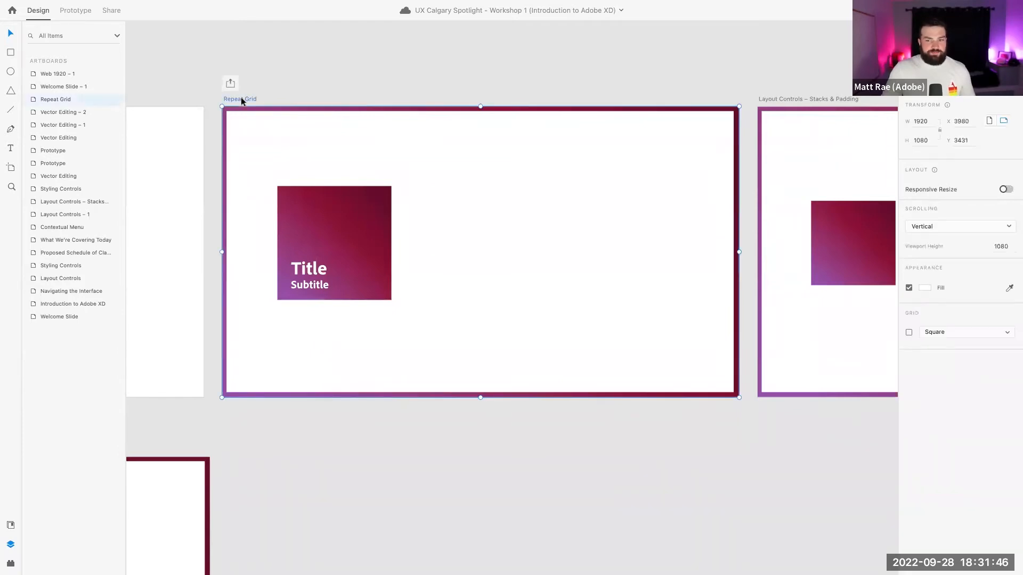
scroll(445, 92, "up", 1)
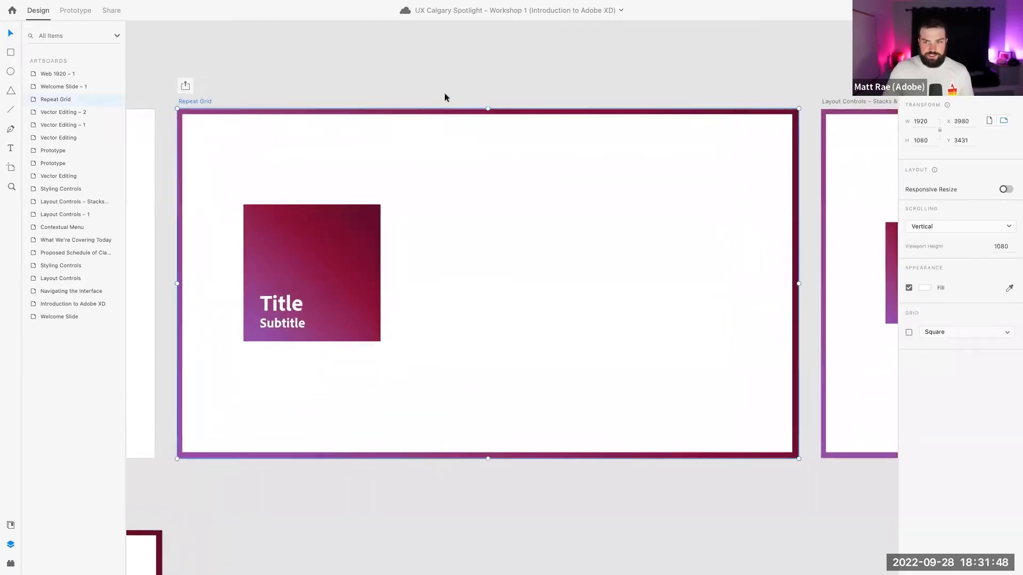
scroll(444, 98, "down", 3)
scroll(445, 98, "up", 3)
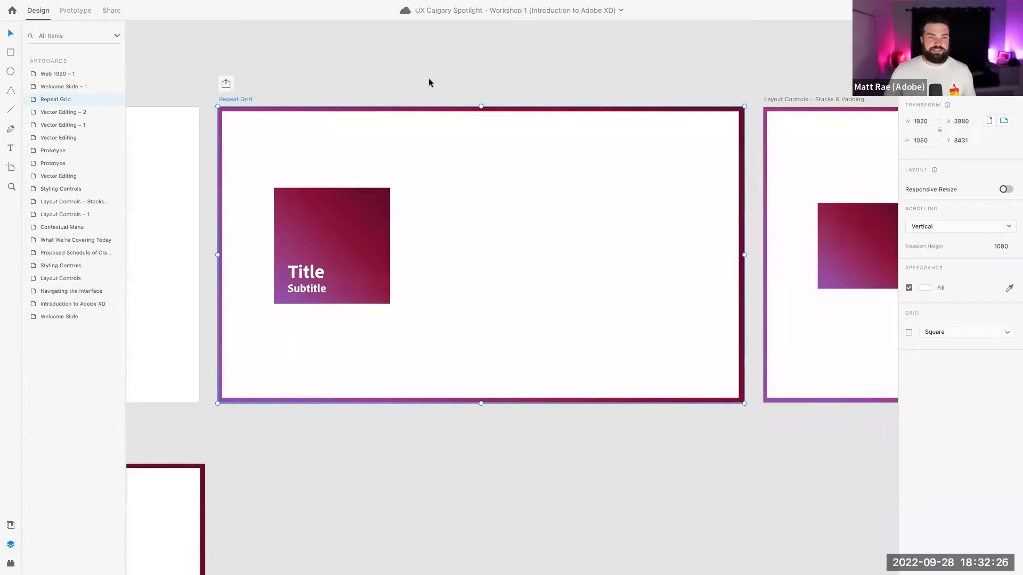
left_click(428, 79)
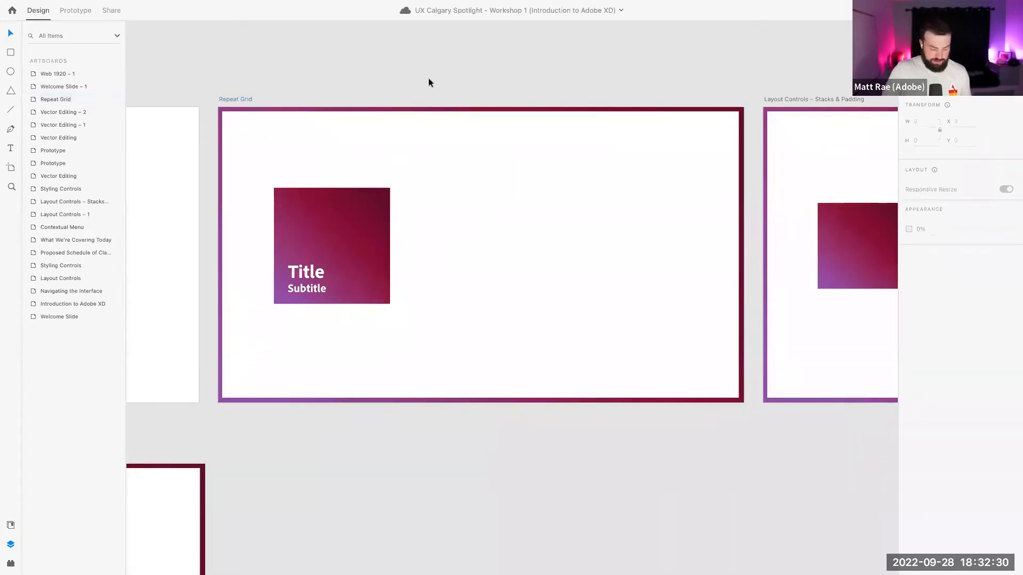
scroll(452, 144, "up", 2)
Select the whole gradient card, duplicate it with Ctrl+D, and move the copy beside the original
left_click(206, 93)
left_click(320, 75)
left_click(302, 269)
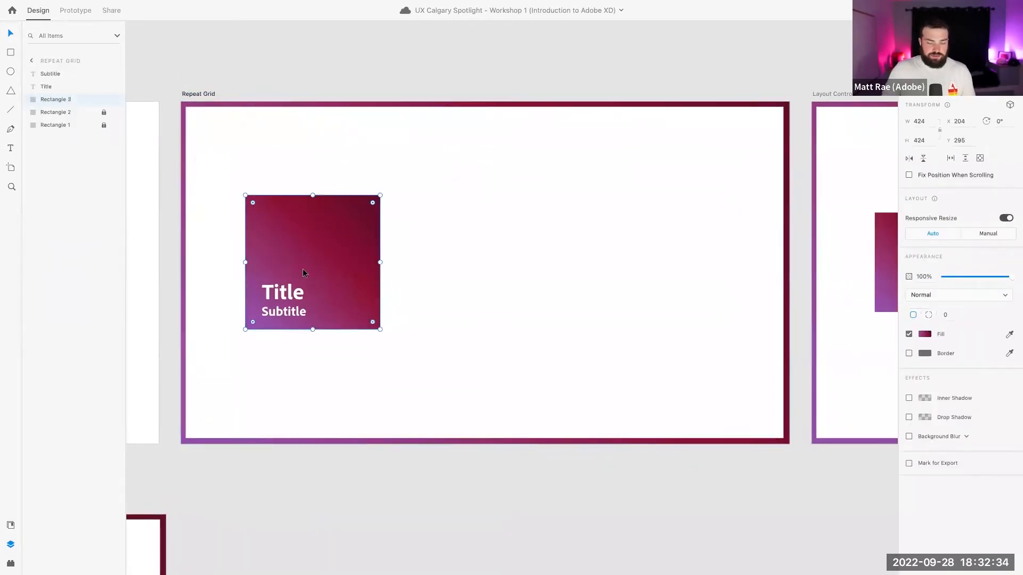
left_click(425, 237)
left_click(305, 224)
left_click(287, 311)
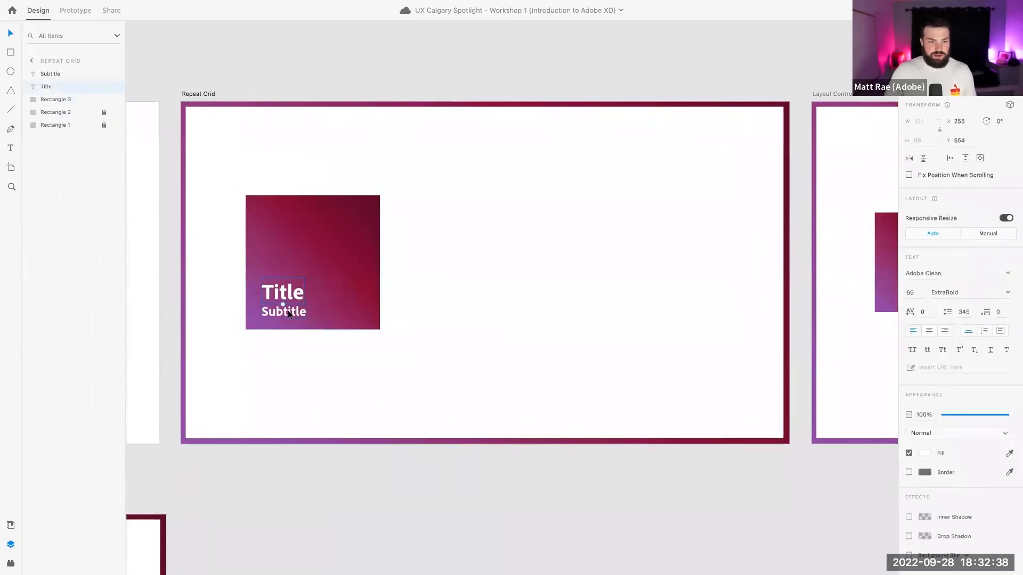
left_click(425, 258)
left_click_drag(231, 191, 388, 357)
key("ctrl+d")
left_click_drag(331, 291, 483, 283)
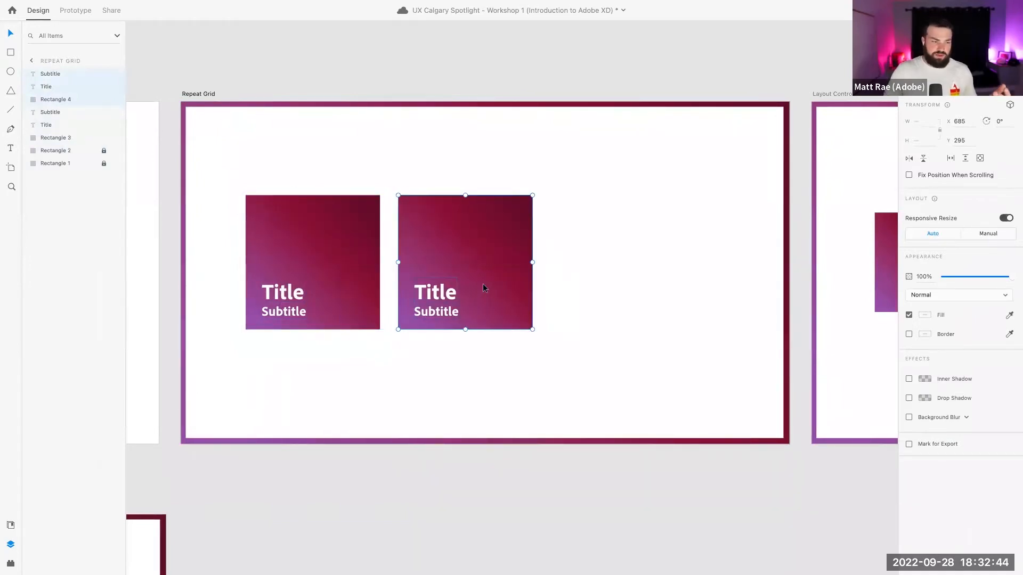
left_click(547, 275)
Shrink the first card's Title to 51 and place it just above the Subtitle
left_click(281, 297)
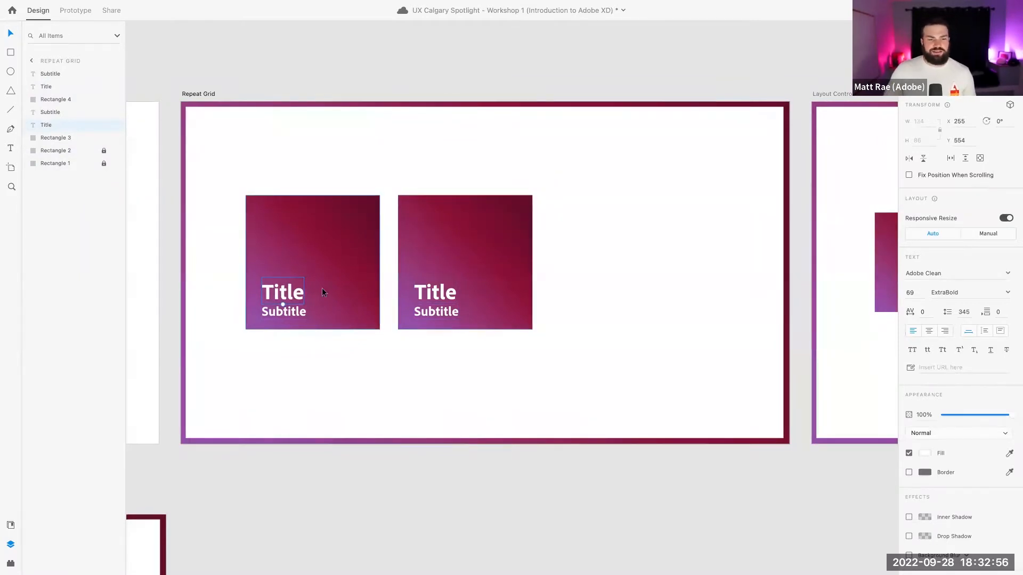
left_click_drag(282, 305, 282, 302)
left_click_drag(283, 298, 278, 303)
Set the first card's Subtitle to Medium weight at size 36
left_click(283, 313)
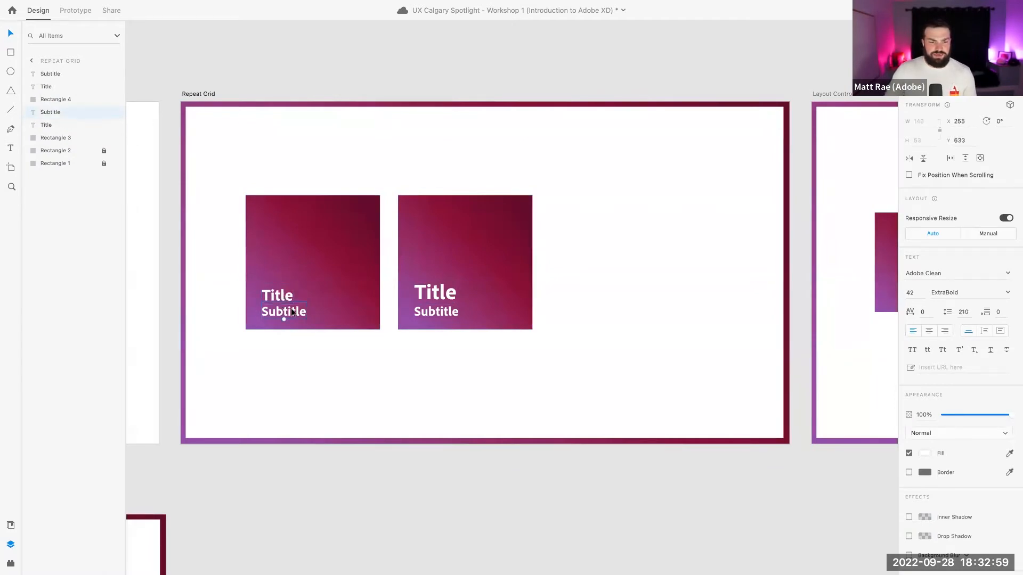
left_click(1007, 293)
left_click(962, 315)
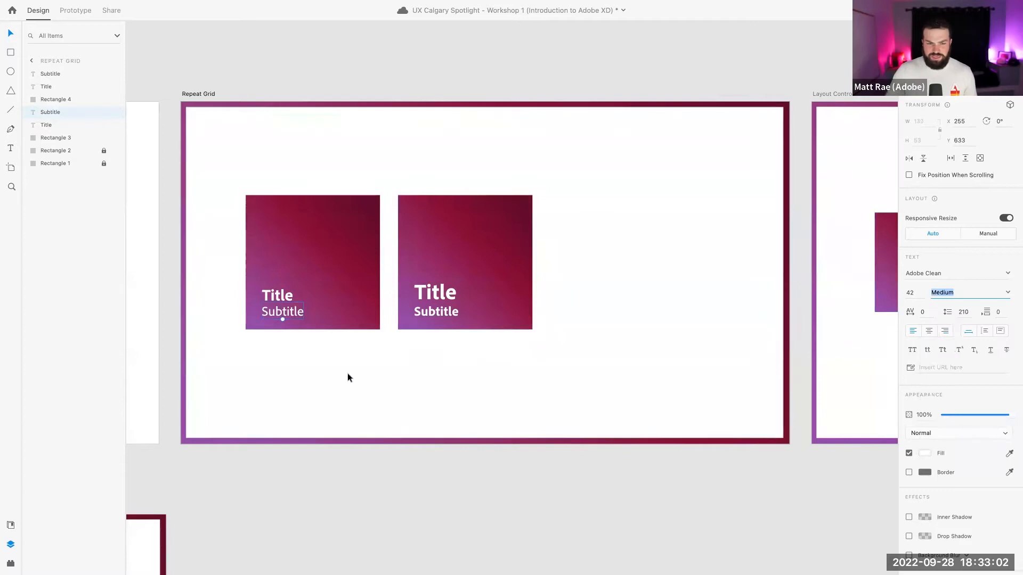
left_click(913, 293)
type("30")
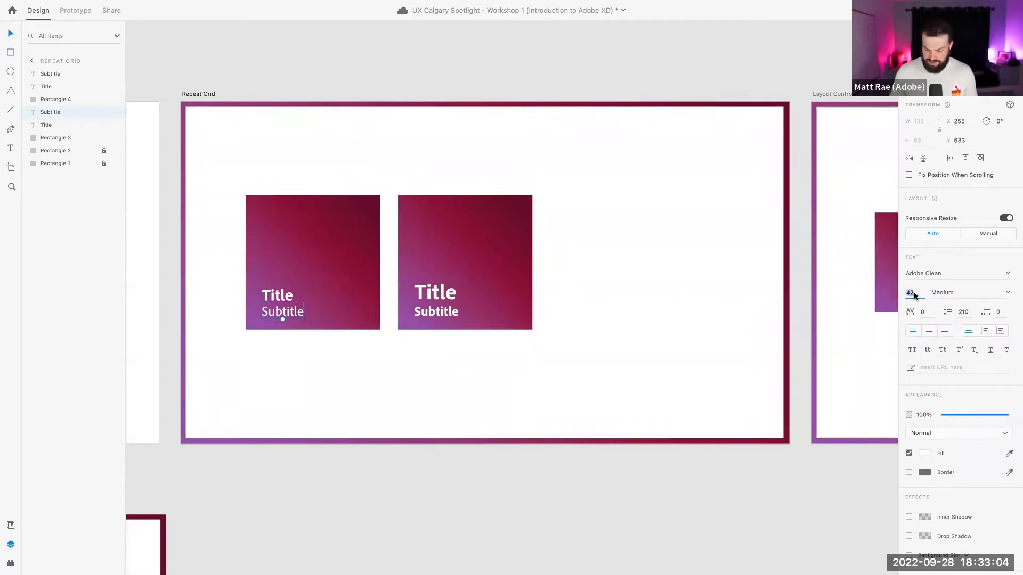
type("6")
key("Return")
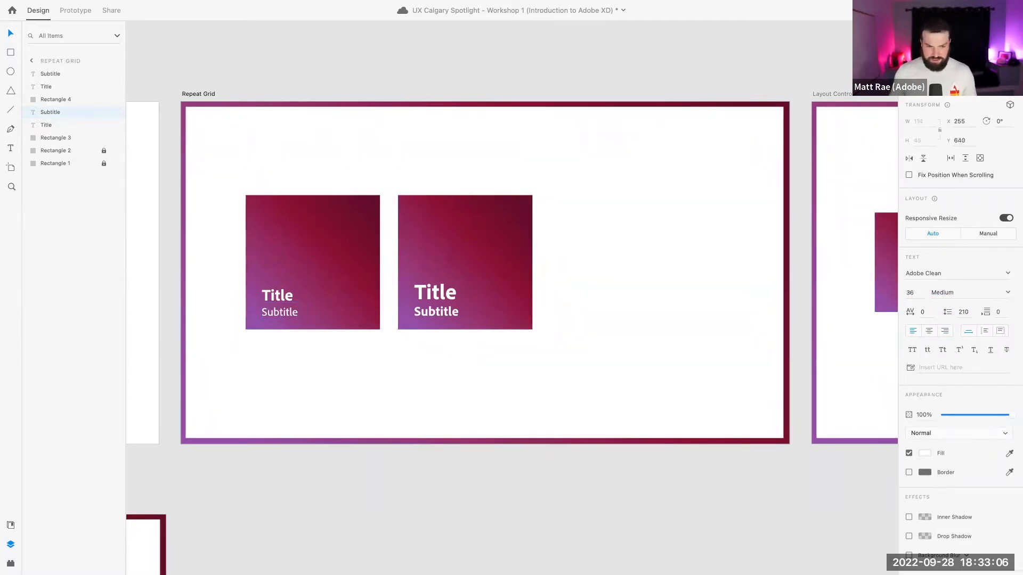
left_click(313, 349)
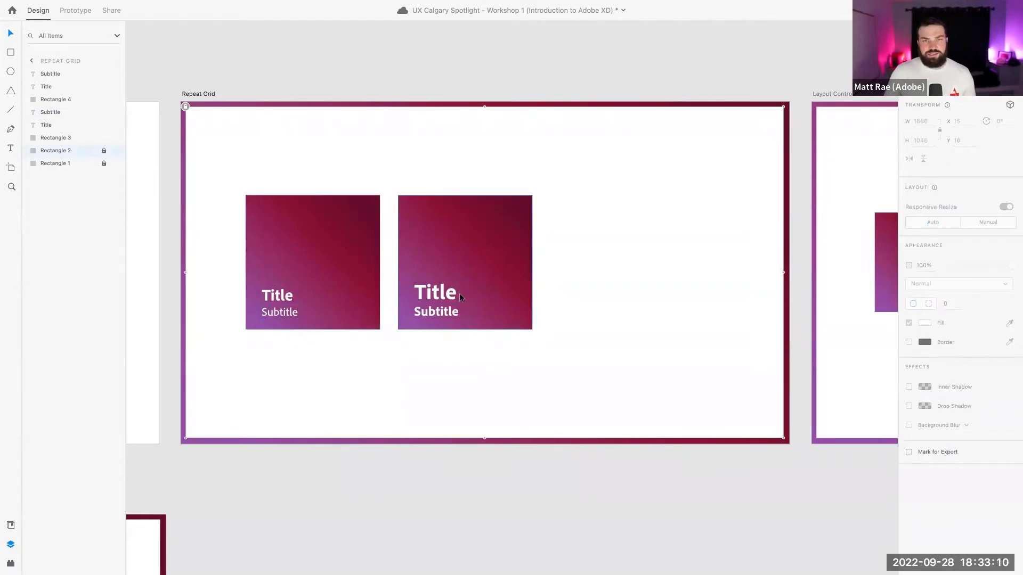
Copy the first card's Title and paste its appearance onto the second card's Title
left_click_drag(411, 178, 462, 312)
left_click(550, 265)
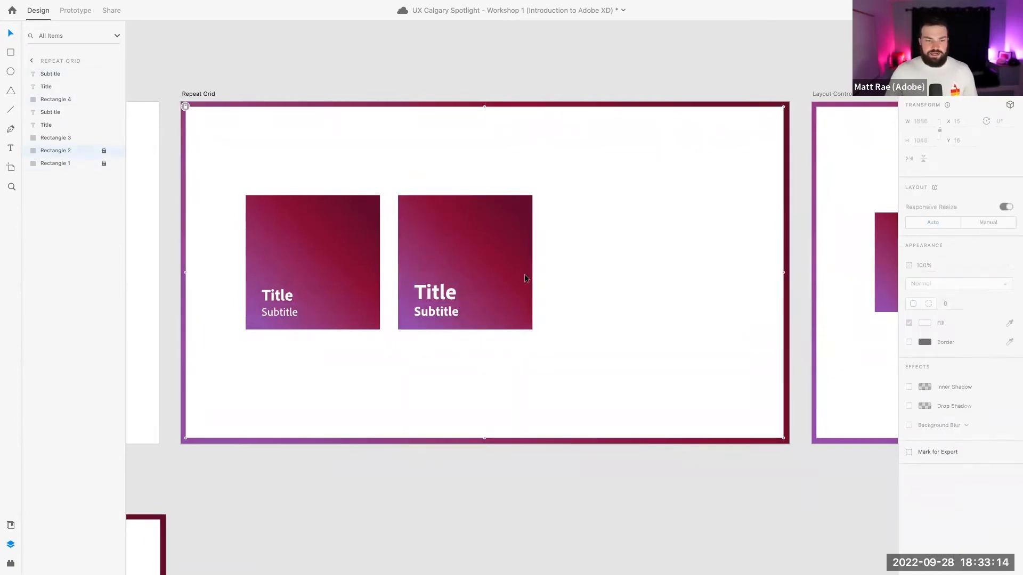
left_click(279, 294)
right_click(279, 295)
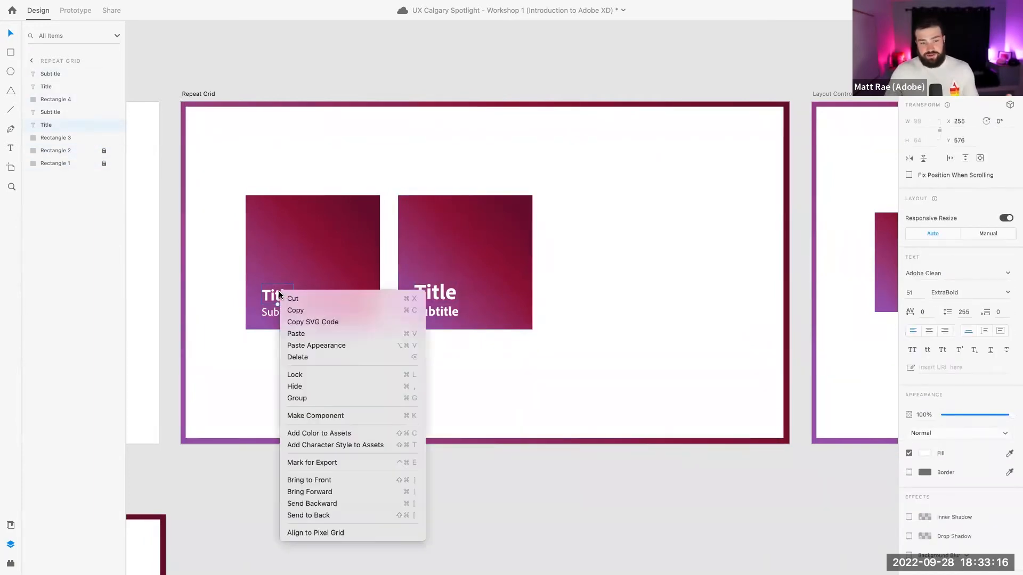
left_click(295, 310)
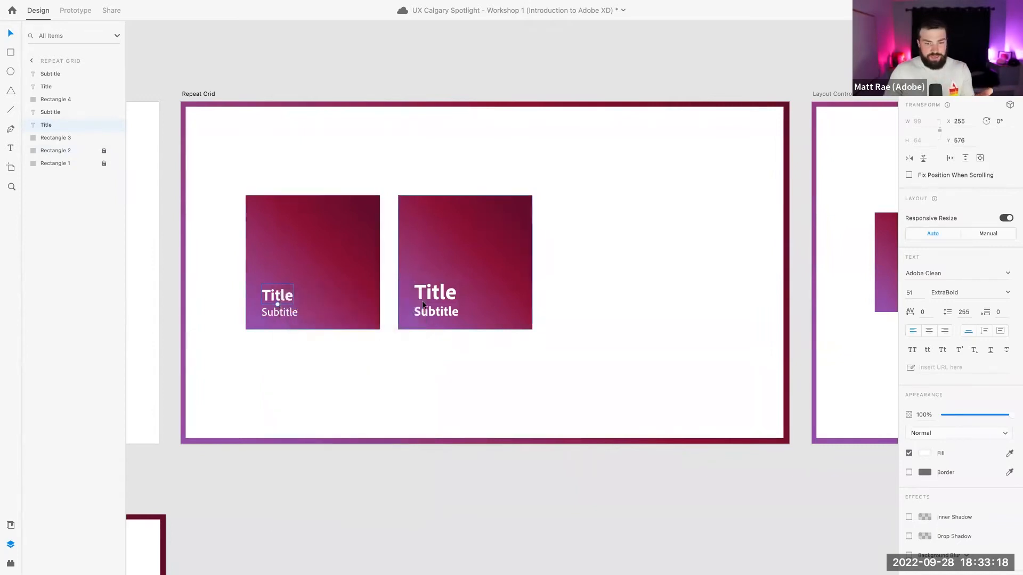
right_click(437, 292)
left_click(479, 343)
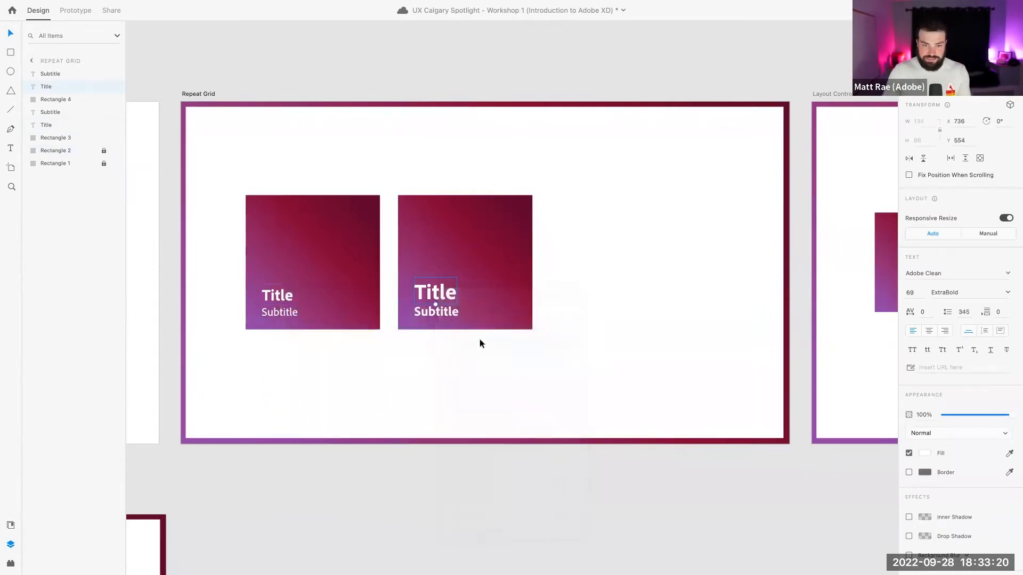
Copy the first card's Subtitle and paste its appearance onto the second card's Subtitle
right_click(273, 313)
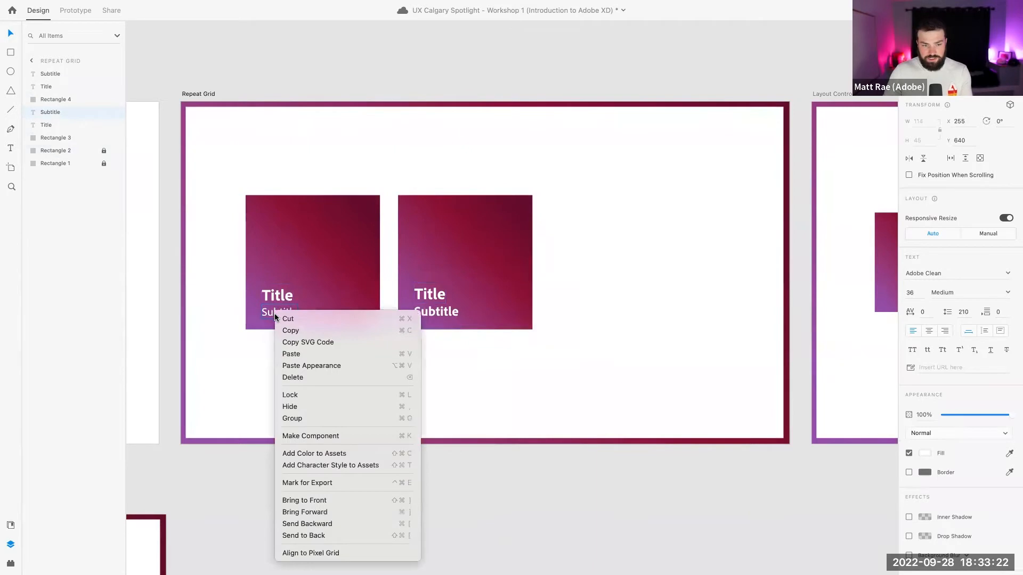
left_click(317, 330)
right_click(441, 309)
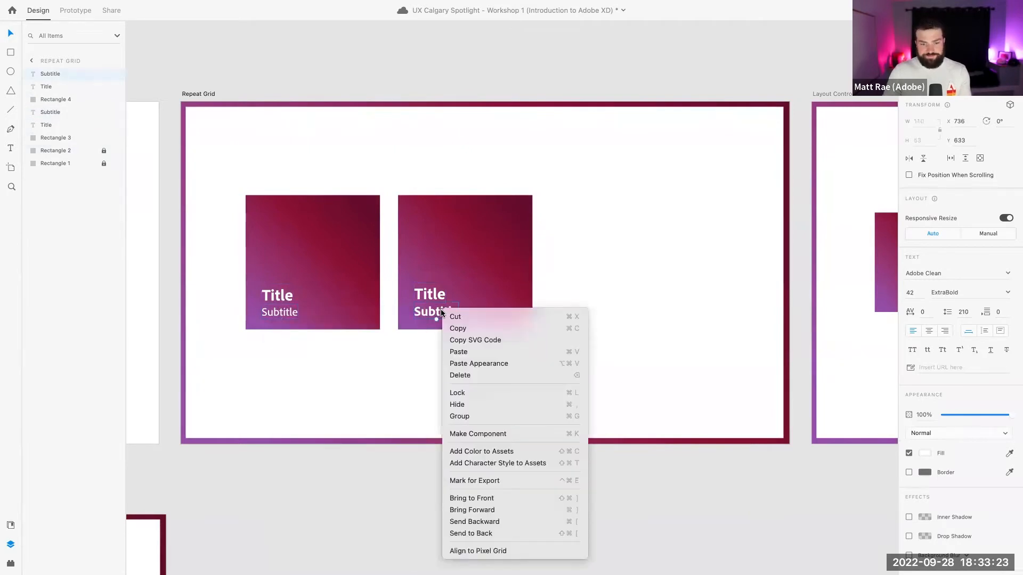
left_click(489, 364)
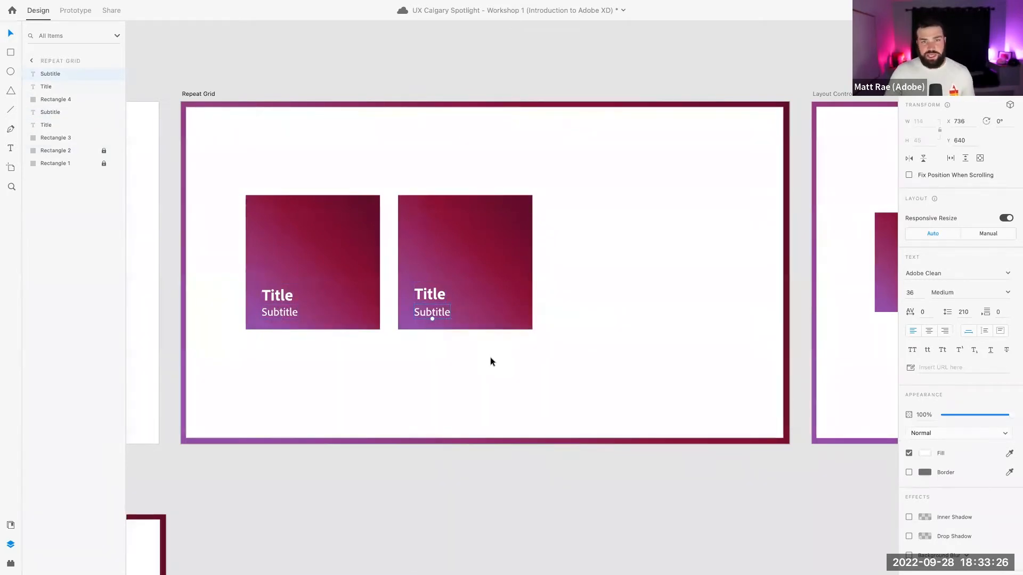
Delete the second card, then make the first card a Cmd+R repeat grid of three cards, 1314 wide
left_click_drag(407, 339, 465, 193)
key("Delete")
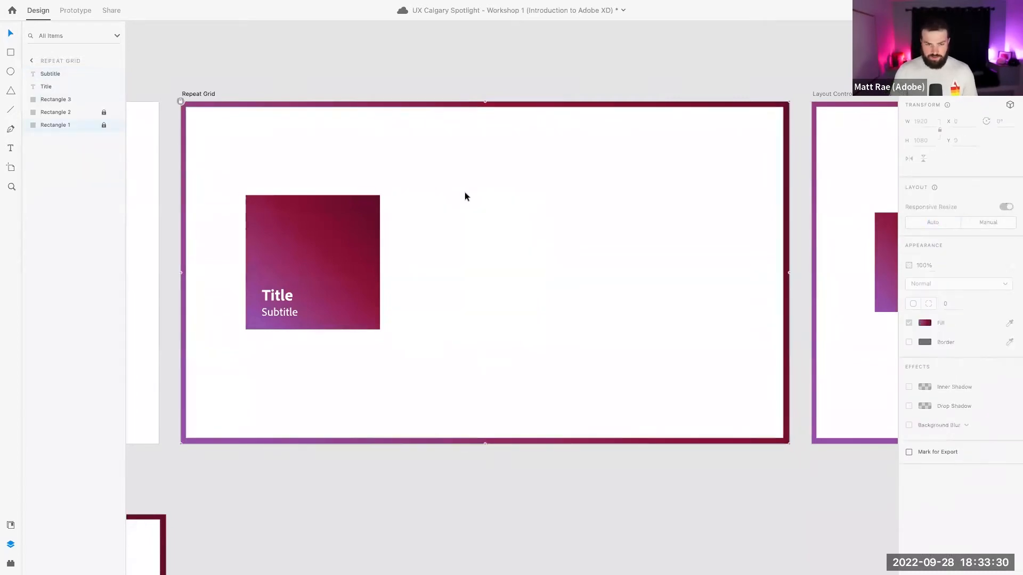
left_click_drag(232, 182, 387, 347)
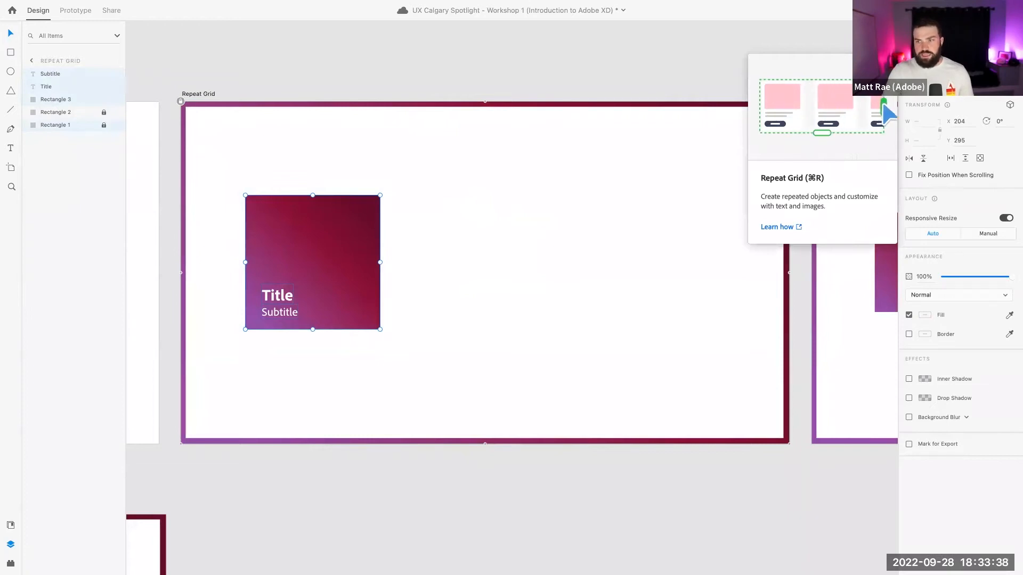
key("super+r")
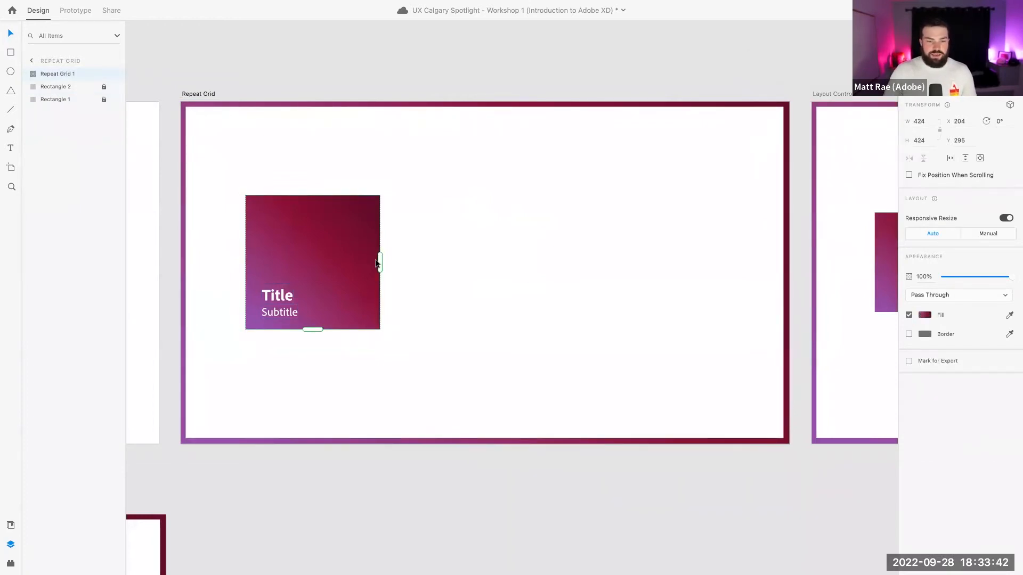
left_click_drag(377, 261, 661, 261)
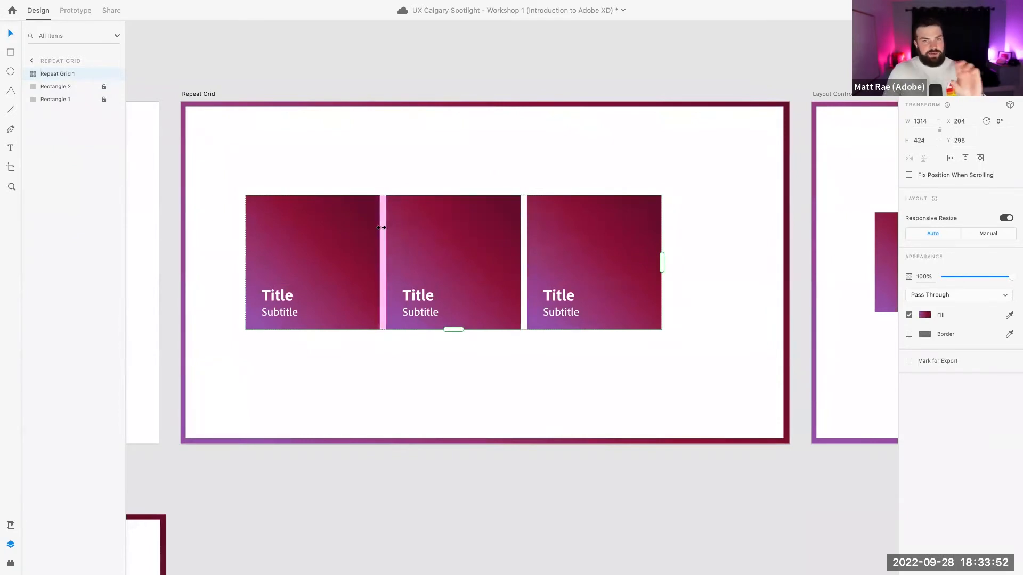
Widen the column gap so the three-card repeat grid spans 1466 wide
left_click_drag(380, 228, 404, 226)
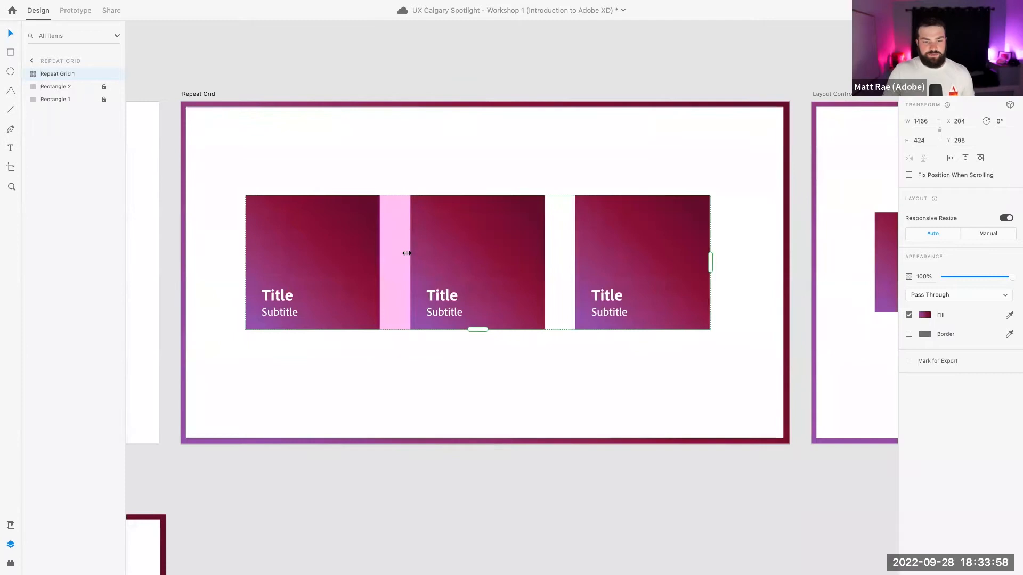
left_click(482, 345)
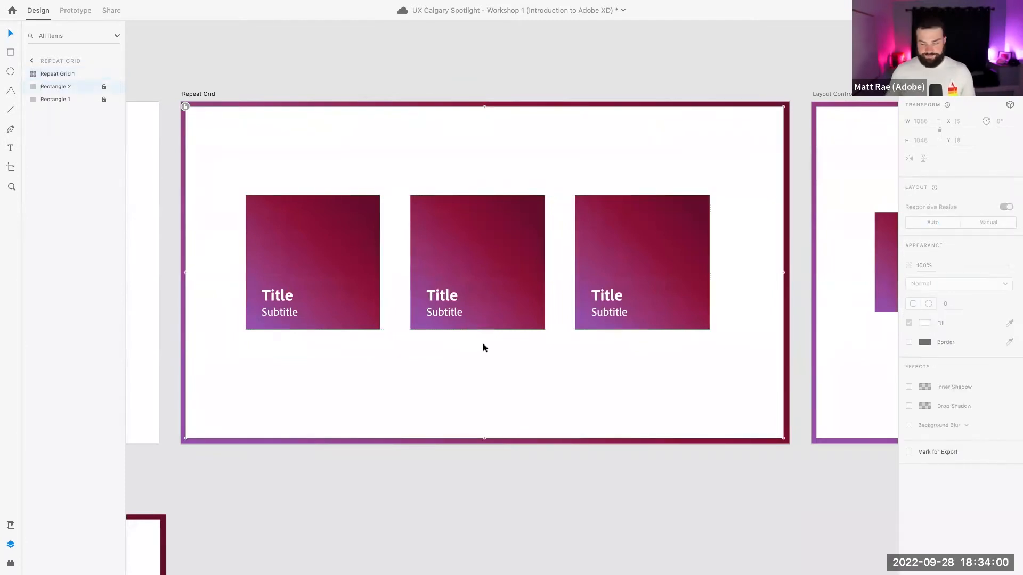
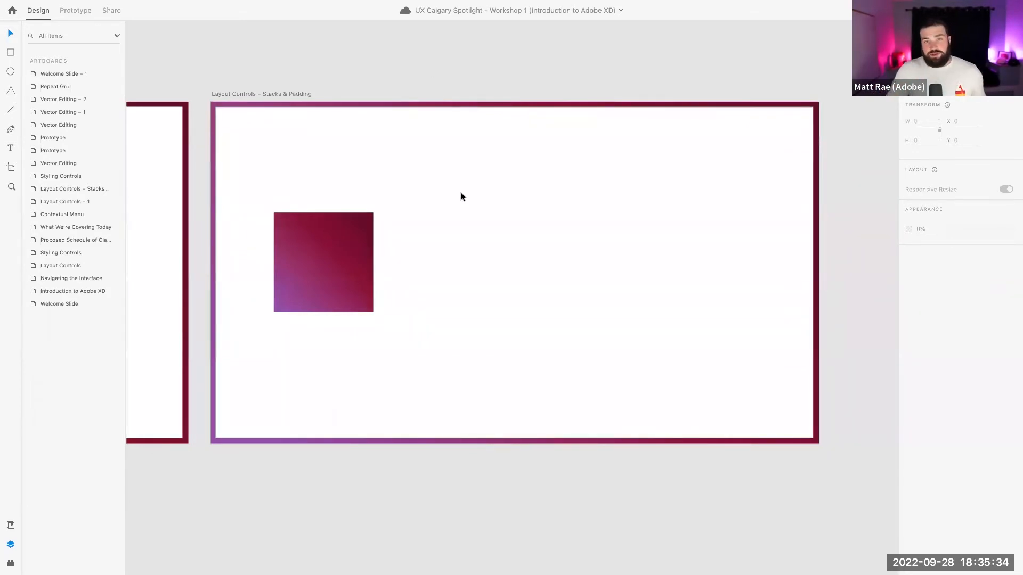
Duplicate the gradient square twice, placing the copies to its right
left_click(353, 241)
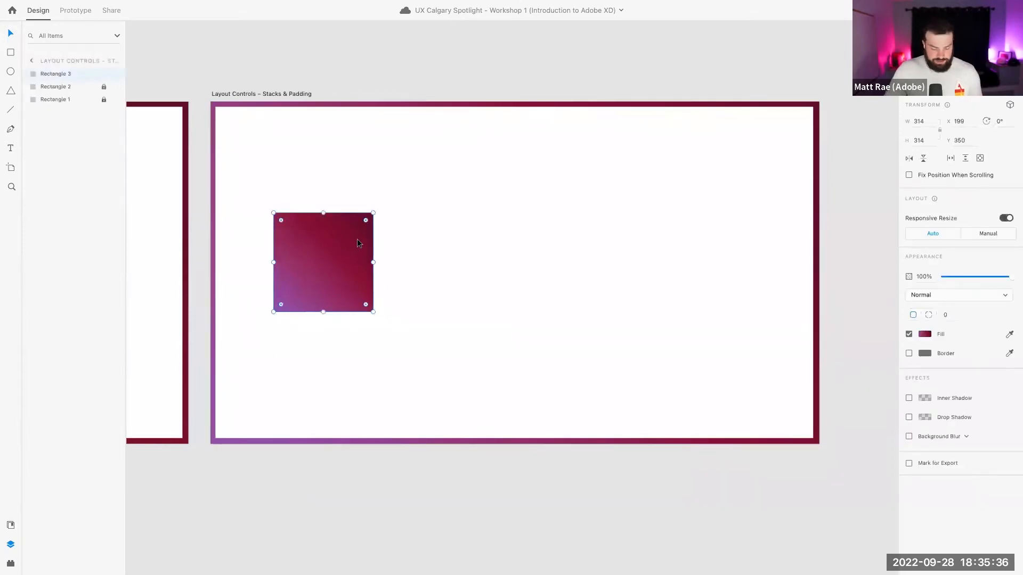
key("ctrl+d")
left_click_drag(335, 255, 529, 256)
key("ctrl+d")
left_click_drag(327, 199, 589, 269)
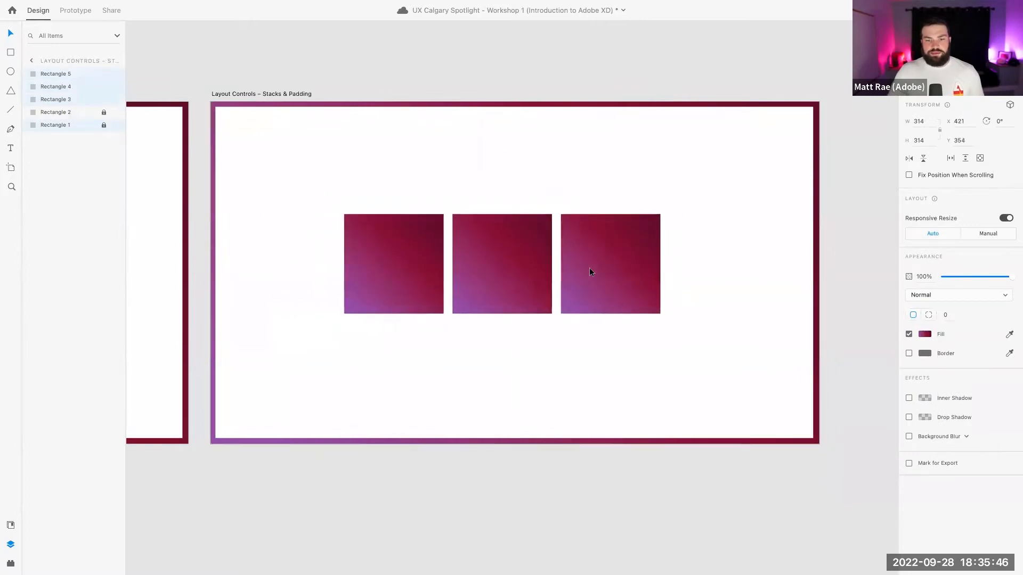
Give one copy a solid purple fill and the other solid bright magenta #D820C3
left_click(610, 247)
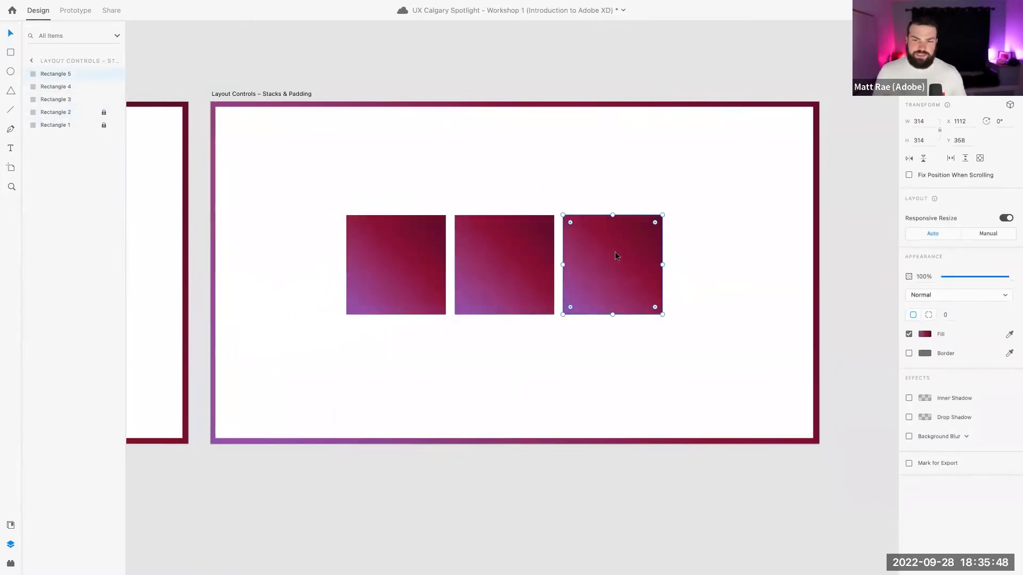
left_click(925, 334)
left_click(814, 261)
left_click(809, 254)
left_click(482, 243)
left_click(409, 247)
left_click(928, 335)
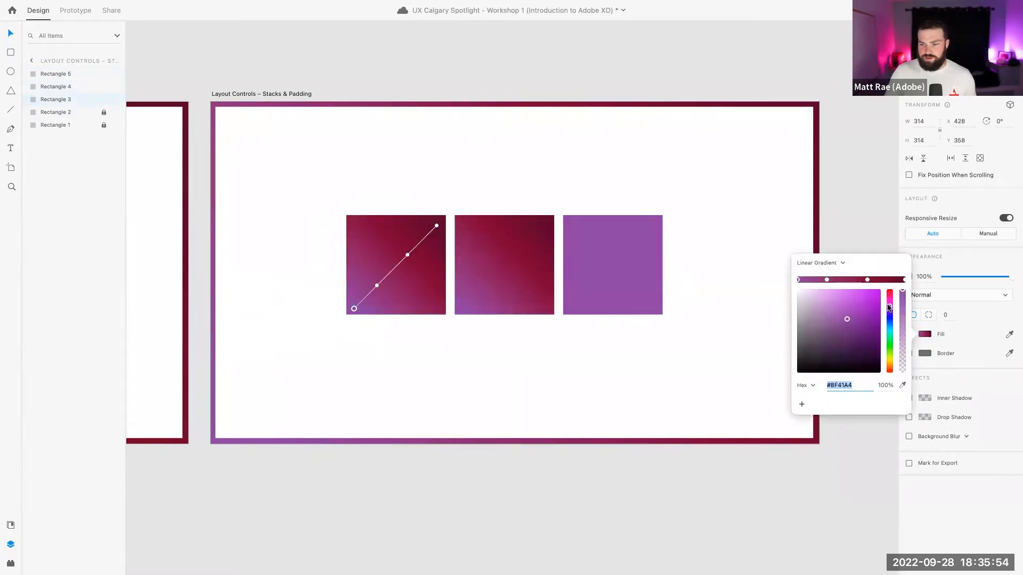
left_click(819, 265)
left_click(818, 254)
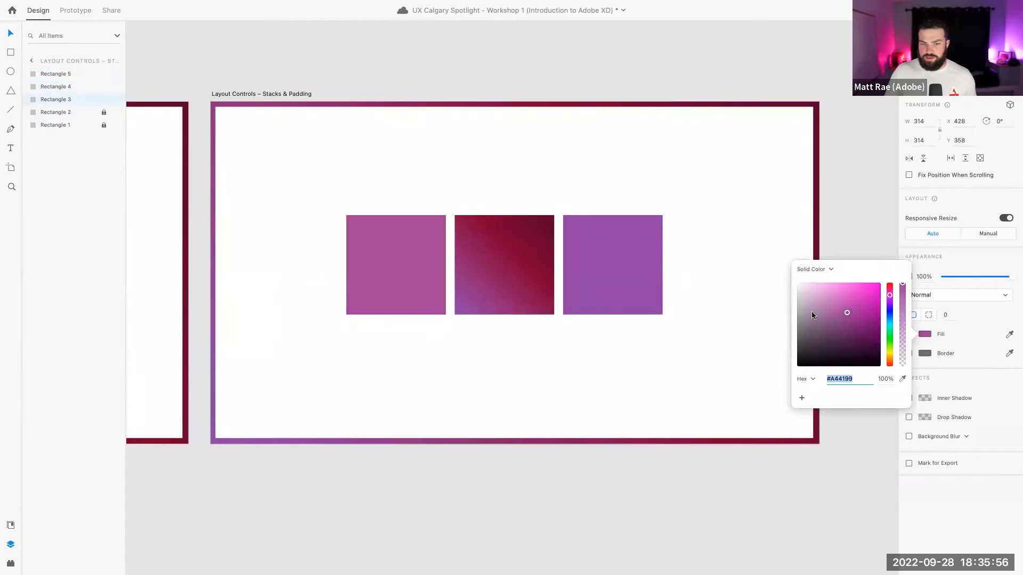
left_click_drag(865, 305, 868, 297)
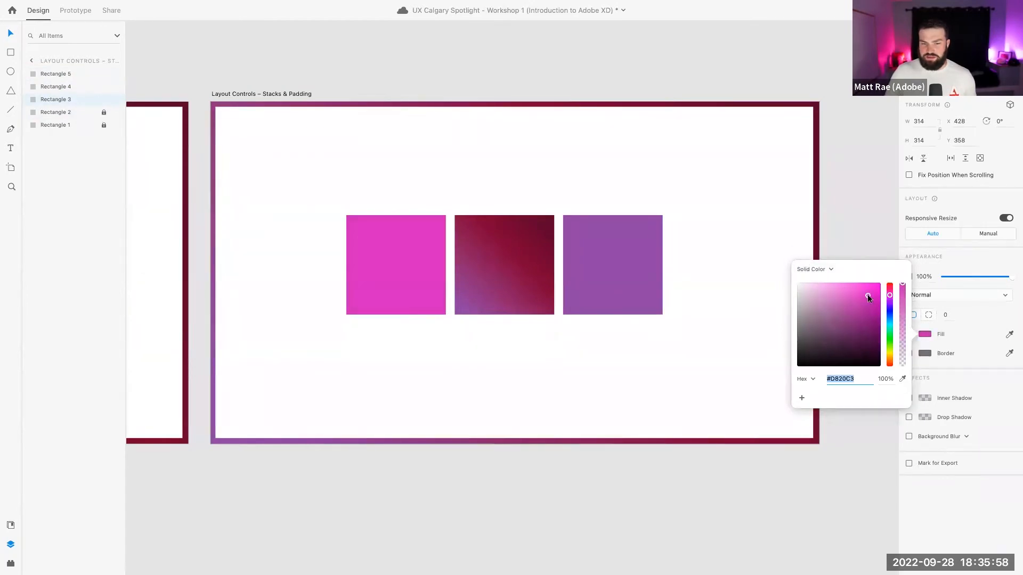
left_click(689, 220)
Rearrange the squares into purple, gradient, magenta order from left to right
left_click(654, 277)
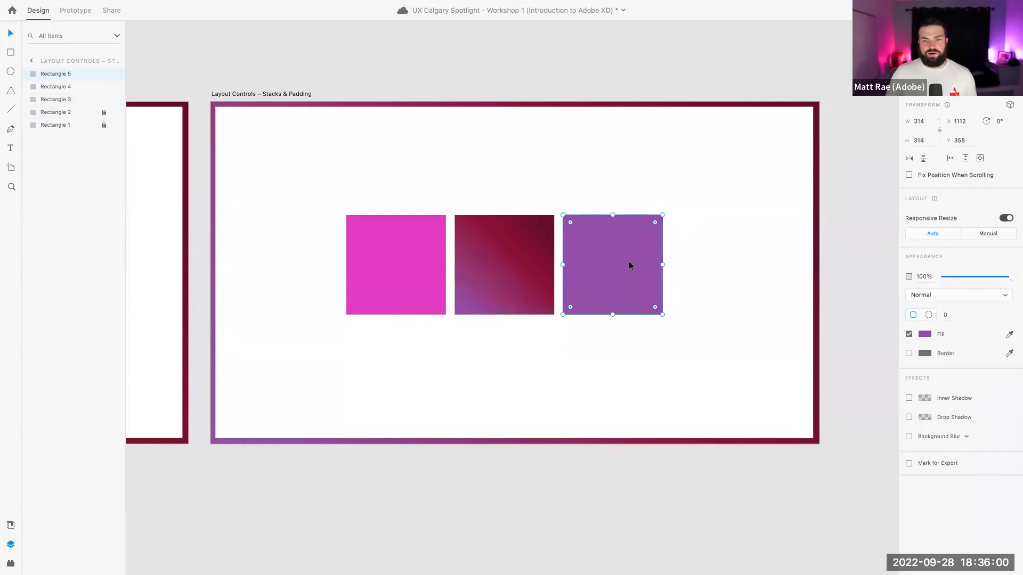
left_click_drag(637, 260, 390, 250)
key("super+shift+bracketleft")
left_click(423, 202)
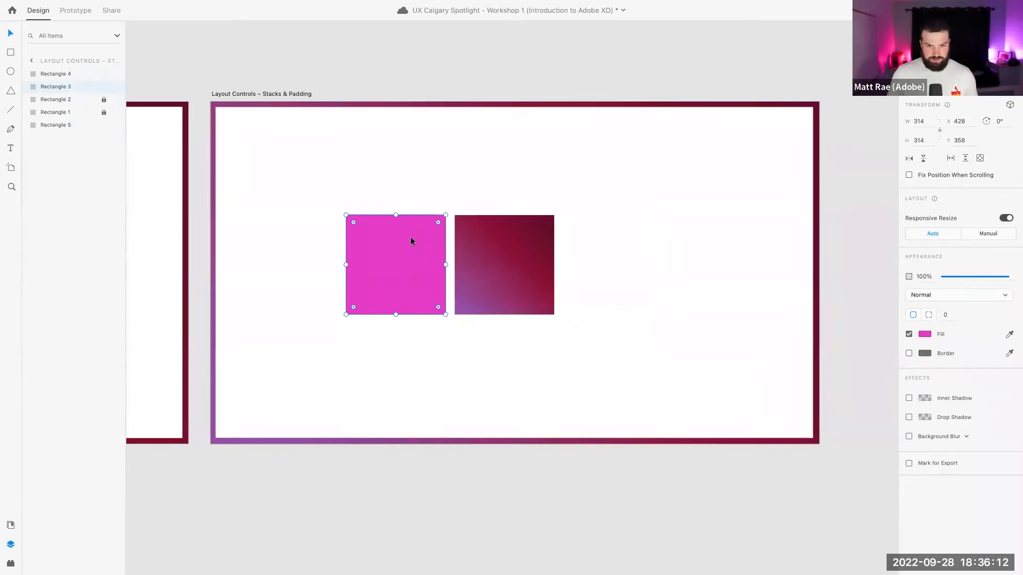
key("super+z")
left_click_drag(411, 237, 490, 237)
left_click_drag(410, 285, 603, 282)
left_click_drag(407, 222, 393, 259)
left_click_drag(625, 252, 623, 254)
Select all three squares together
left_click(517, 180)
left_click(615, 261)
left_click(515, 247, "shift")
left_click(389, 237, "shift")
Group the three selected squares from the context menu
right_click(390, 240)
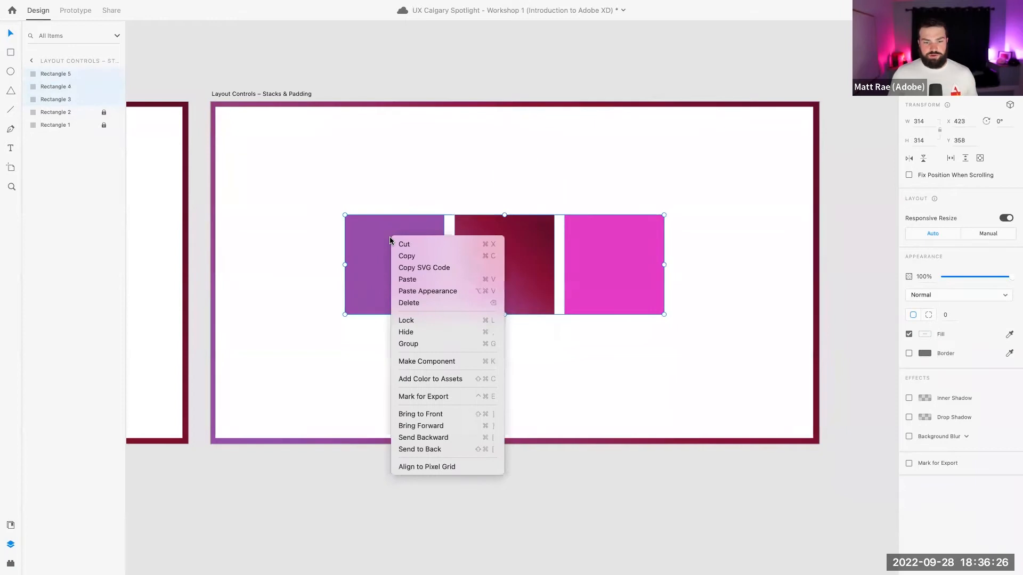
left_click(437, 344)
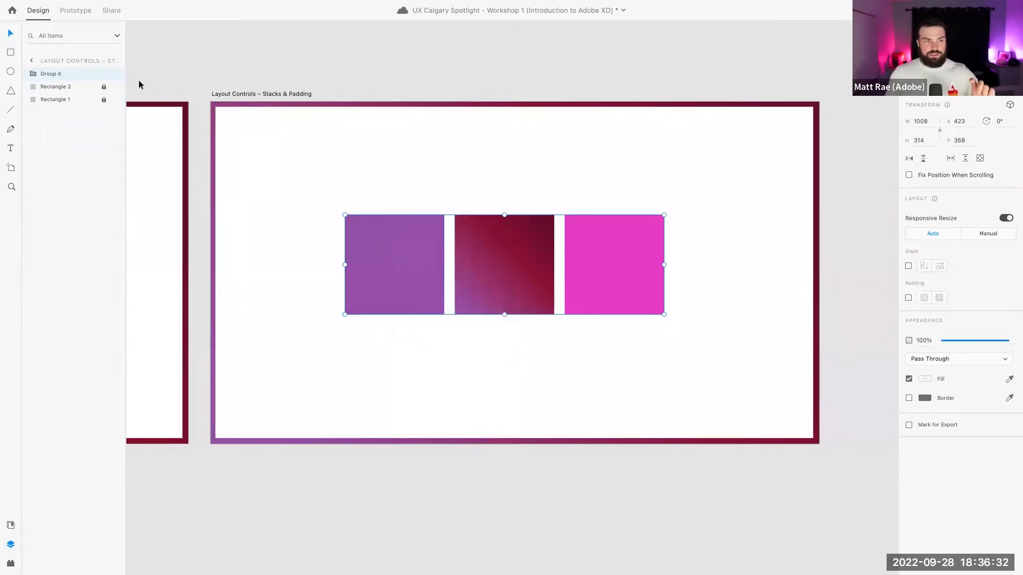
left_click(33, 73)
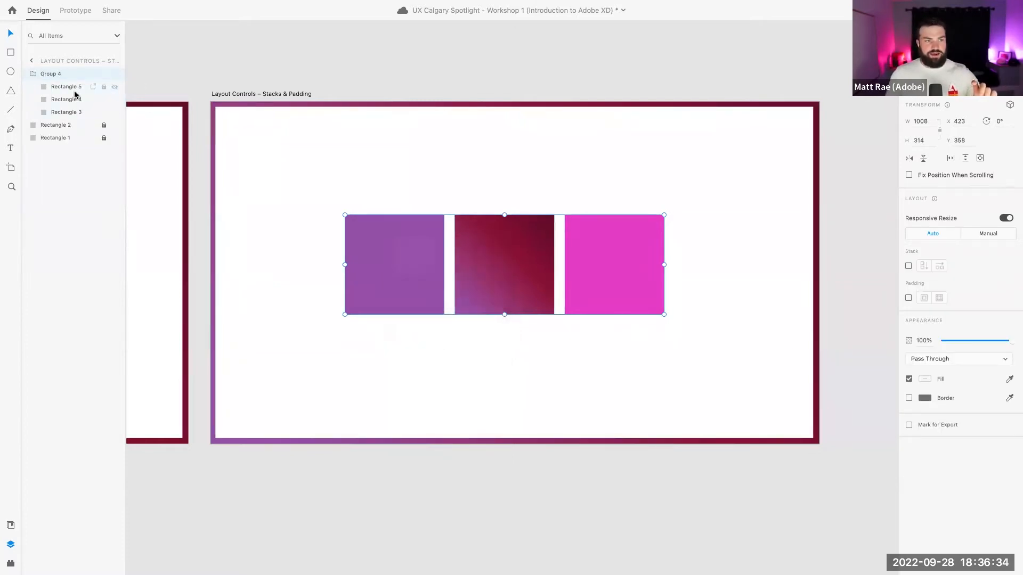
left_click(32, 75)
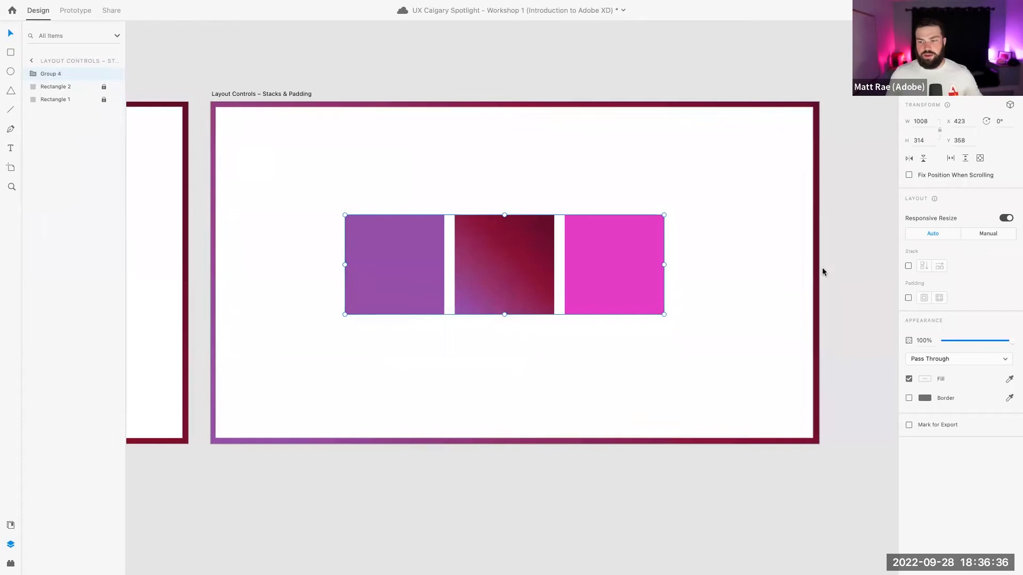
Make the group a horizontal stack with spacing 50, then drag the gaps down to 26
left_click(908, 266)
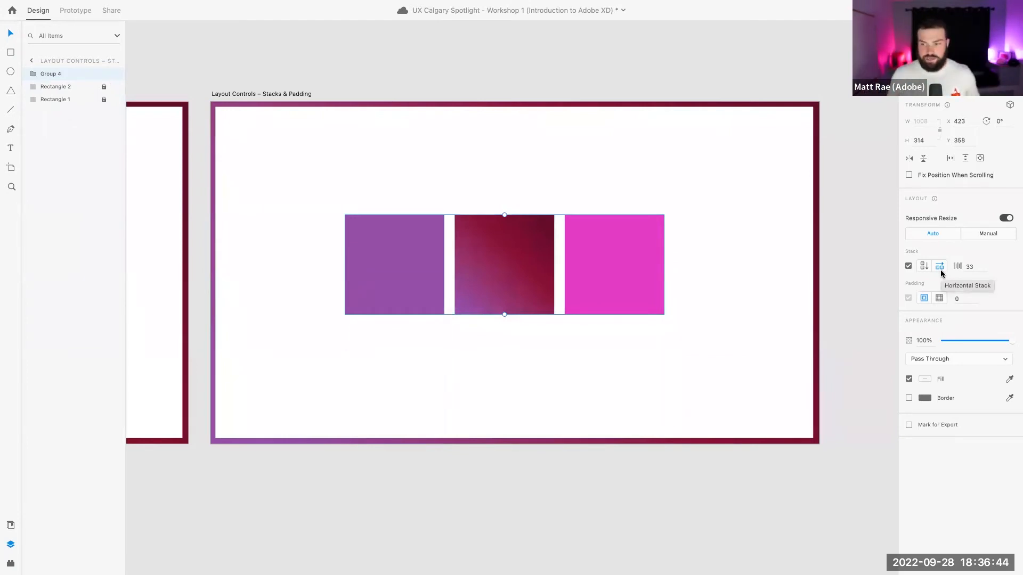
left_click(972, 267)
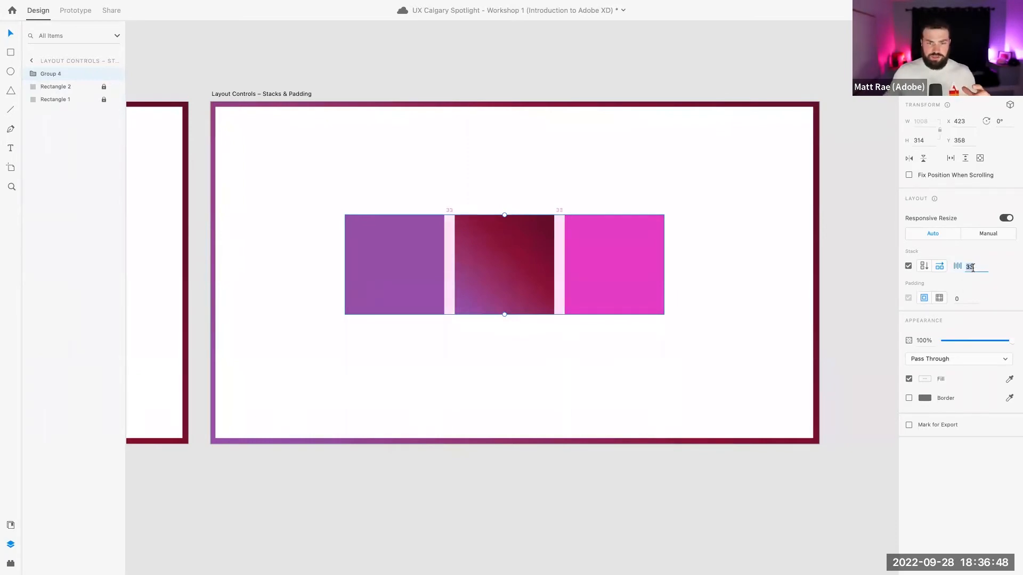
type("50")
key("Return")
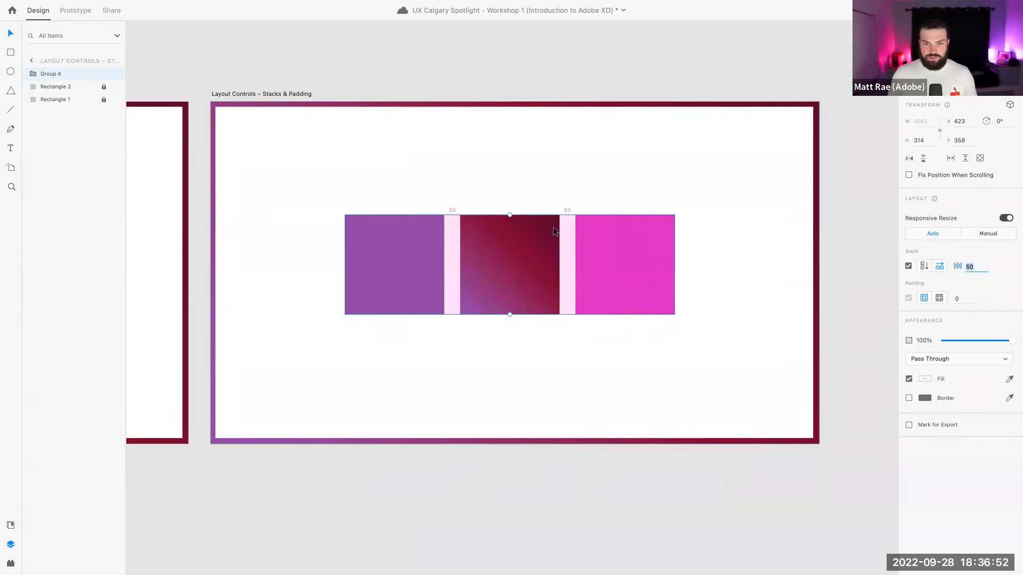
left_click(569, 229)
left_click(583, 234)
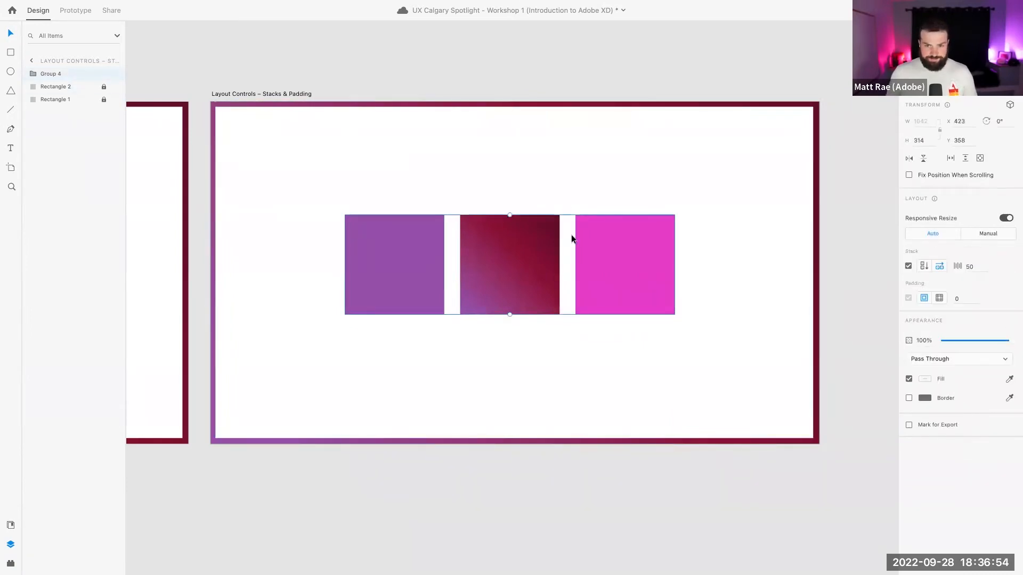
left_click_drag(566, 236, 542, 233)
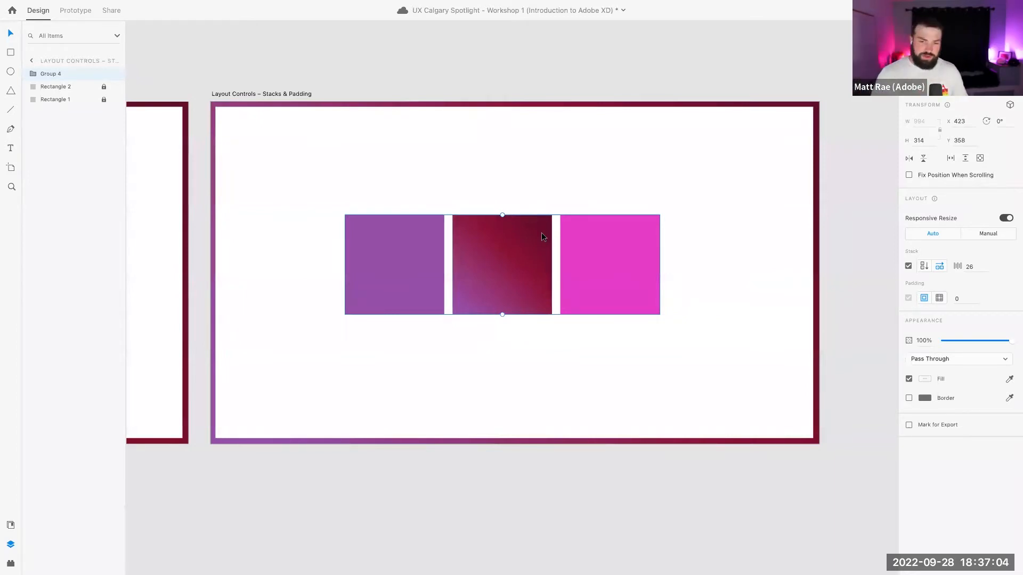
double_click(610, 242)
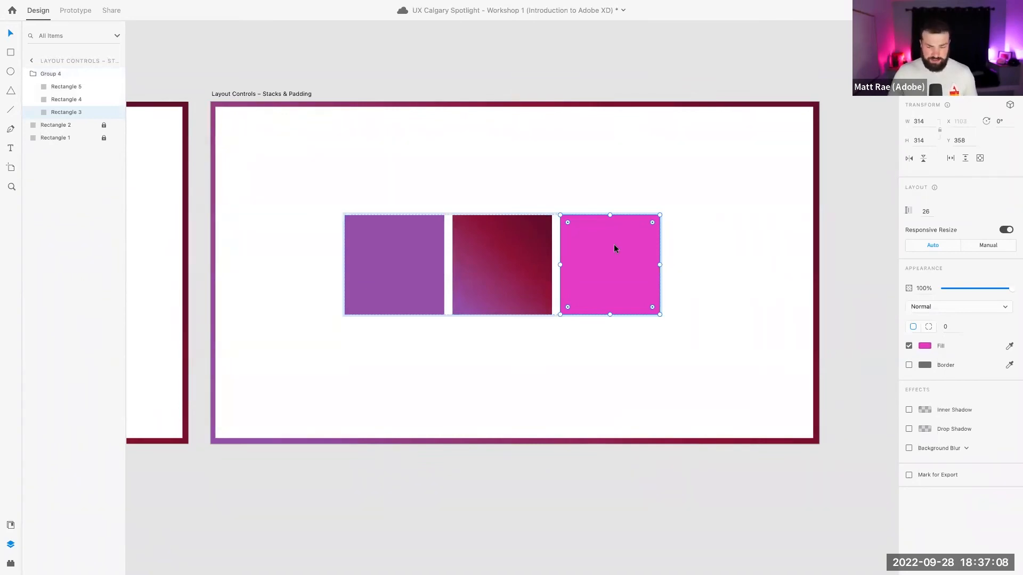
Move the magenta square into the first slot and raise the stack toward the artboard top
left_click_drag(616, 246, 431, 249)
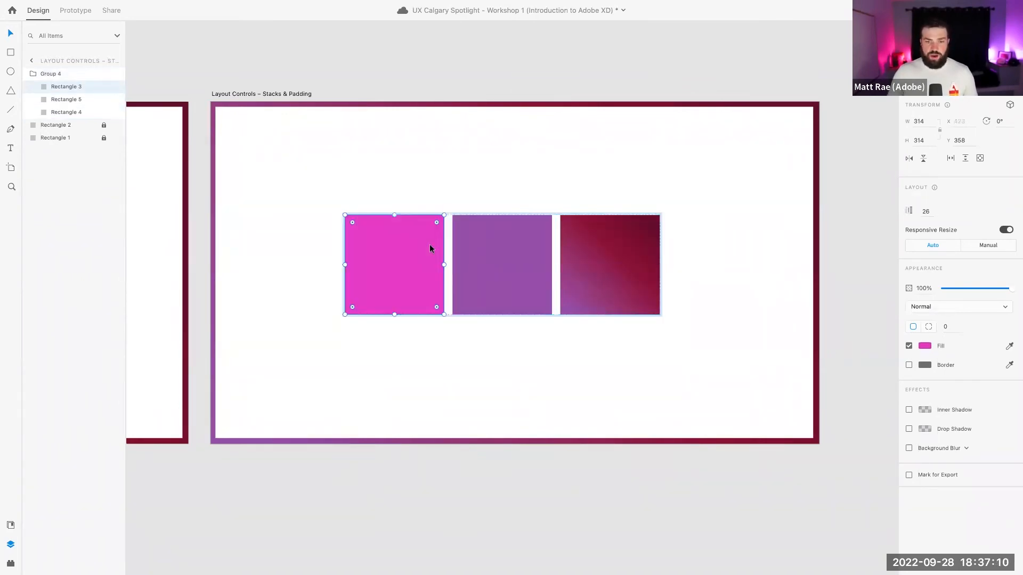
left_click(501, 181)
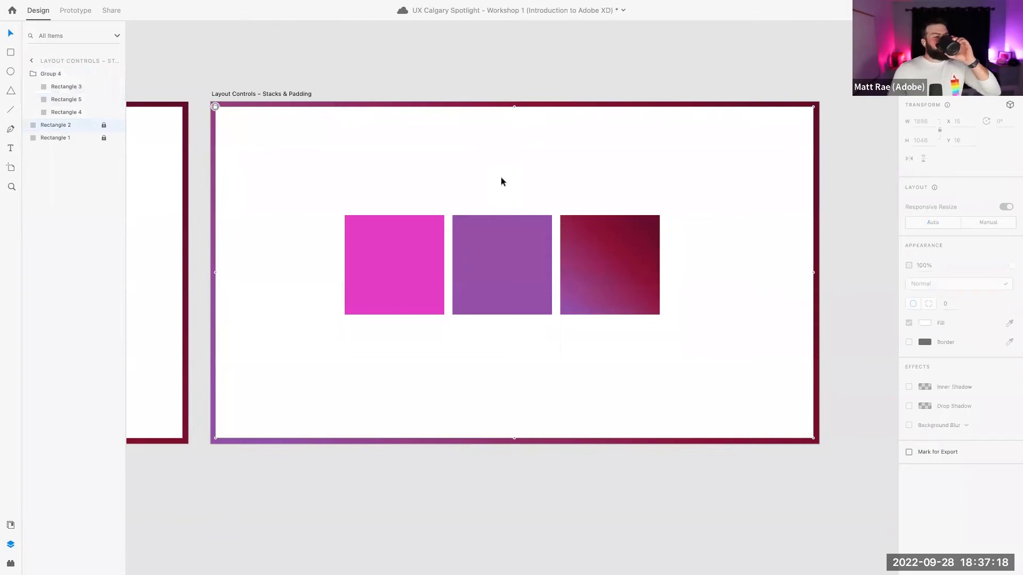
left_click_drag(513, 251, 514, 188)
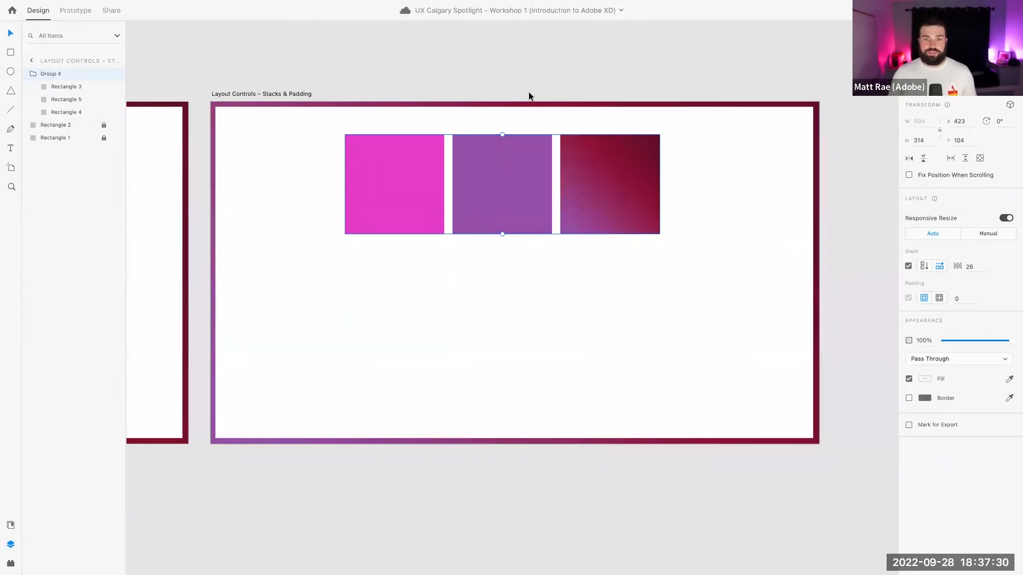
left_click(535, 79)
Paste a copy of the gradient square below the middle of the stack
double_click(600, 200)
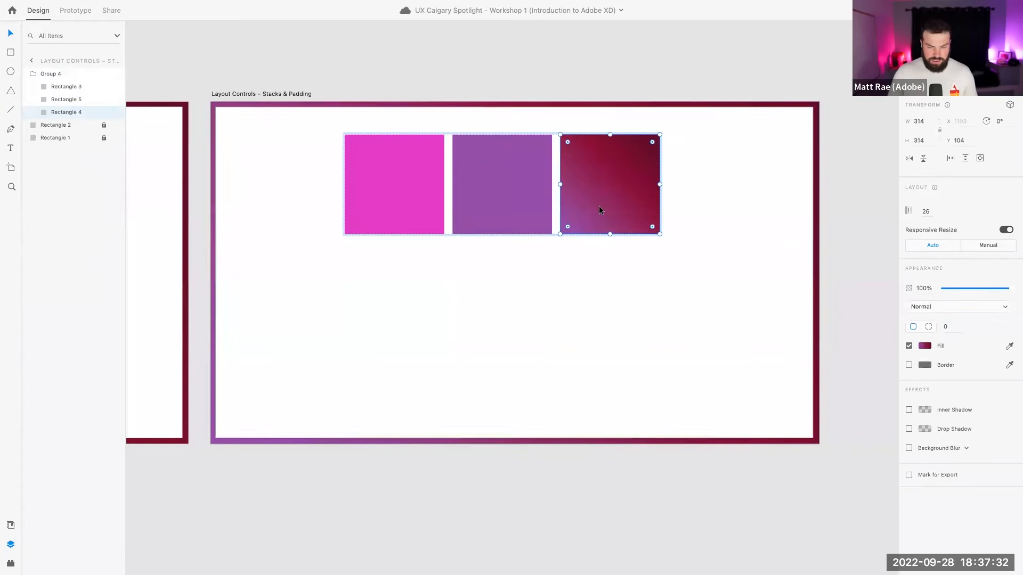
left_click(581, 290)
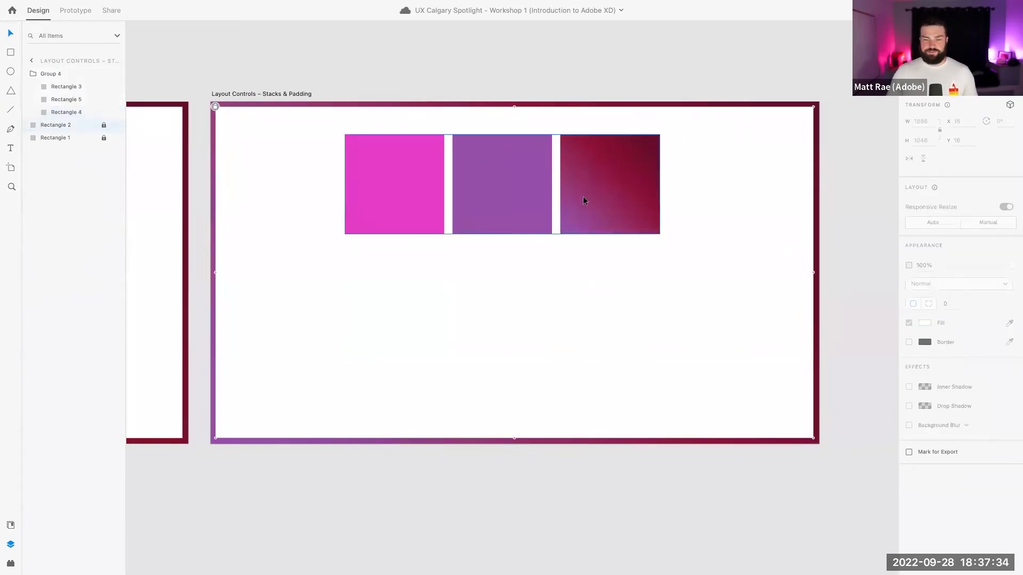
key("super+v")
left_click_drag(583, 196, 490, 337)
left_click(396, 304)
scroll(398, 301, "left", 15)
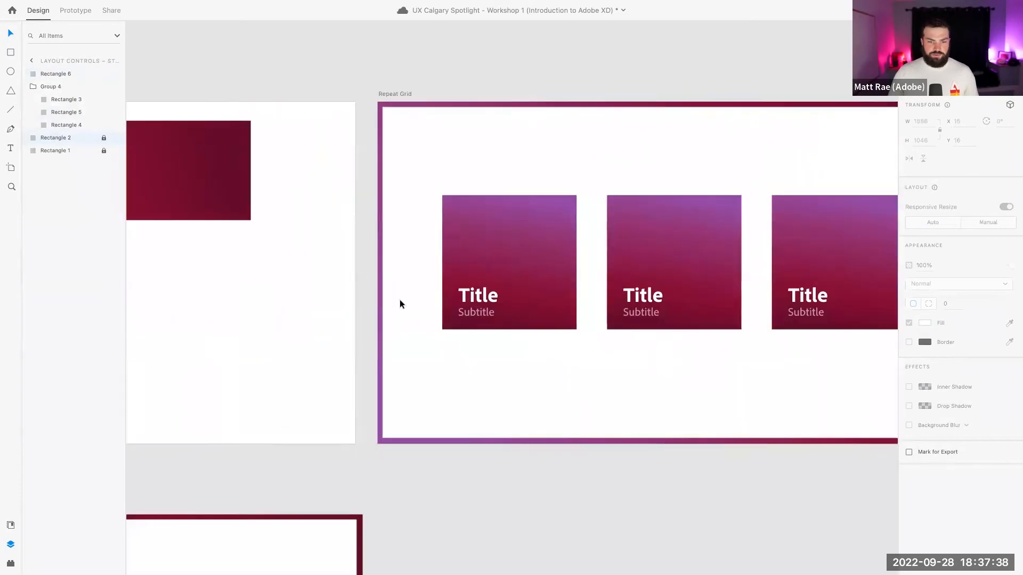
Copy the card's Title text onto the lower gradient square as a button label
double_click(491, 298)
key("super+c")
scroll(557, 309, "right", 15)
left_click(480, 323)
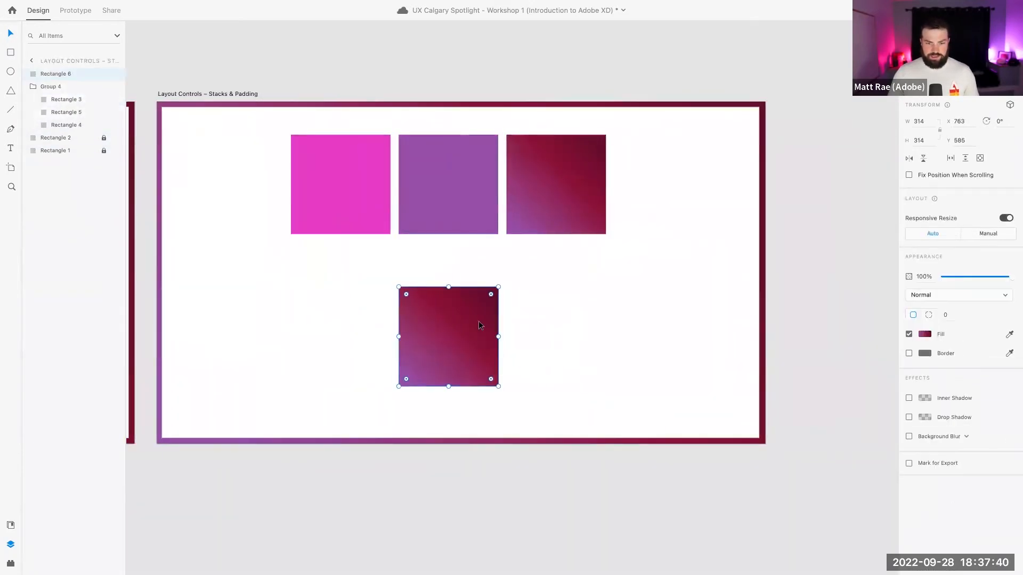
key("super+v")
left_click_drag(273, 294, 483, 322)
left_click(446, 291)
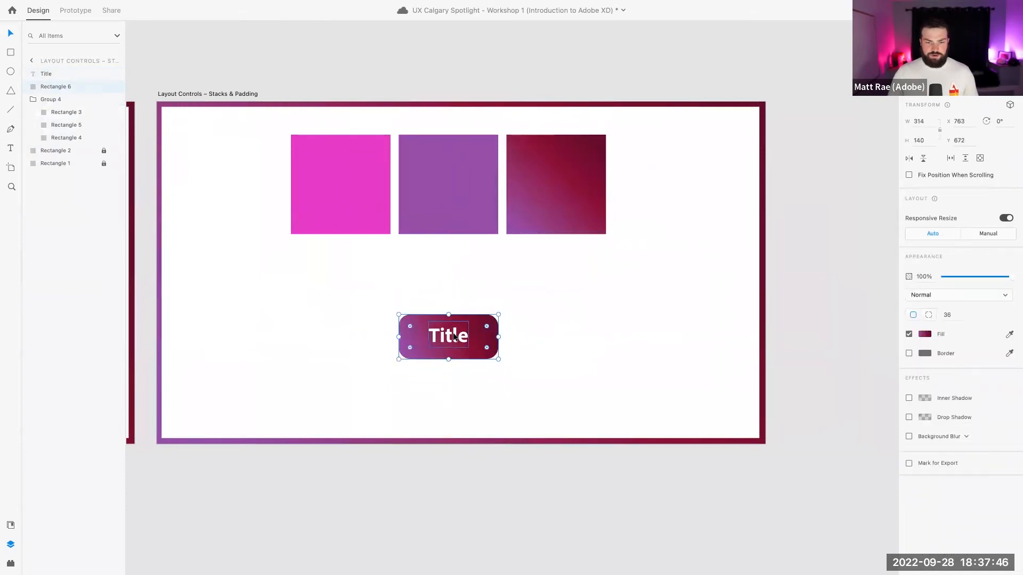
left_click(453, 339)
key("Up")
key("Up")
key("Up")
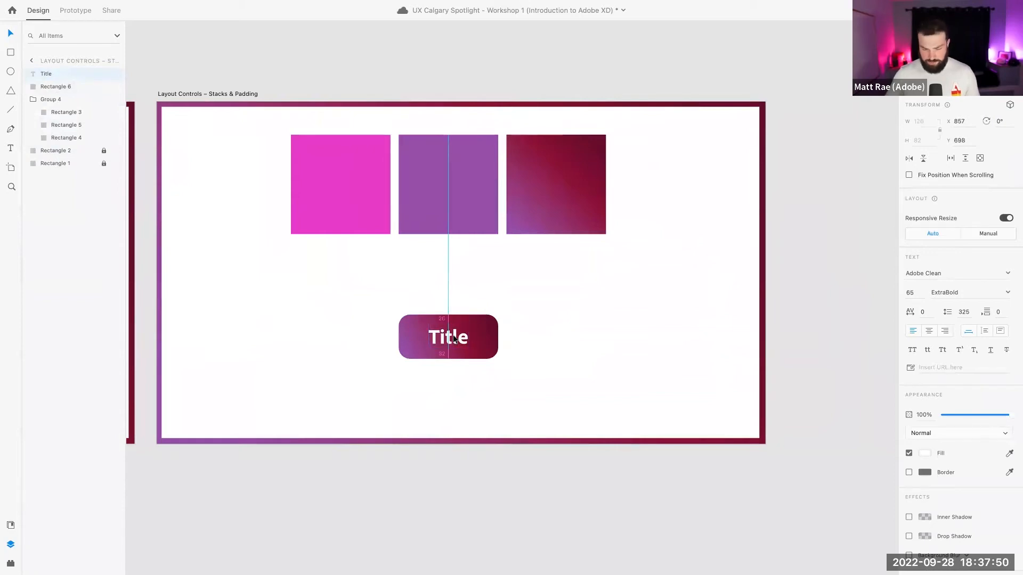
left_click(476, 293)
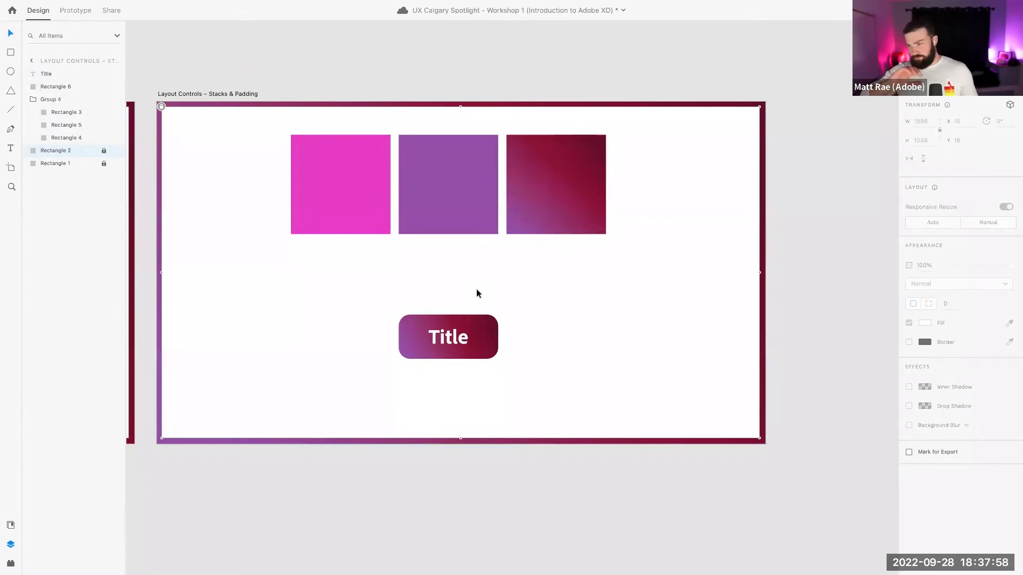
Centre the label, retype it 'Longer Label', and widen the background to fit
left_click(446, 338)
double_click(445, 336)
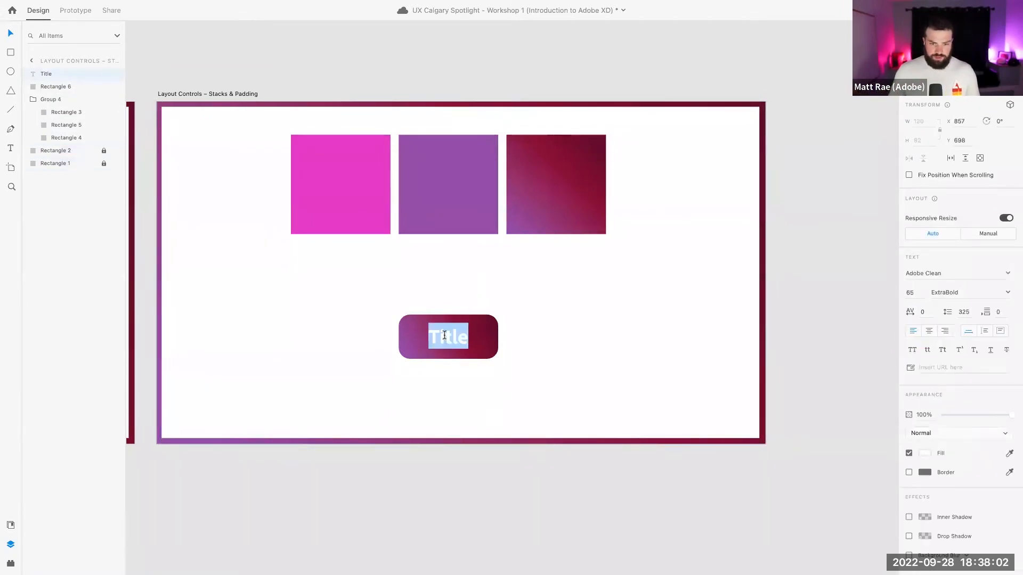
left_click(928, 331)
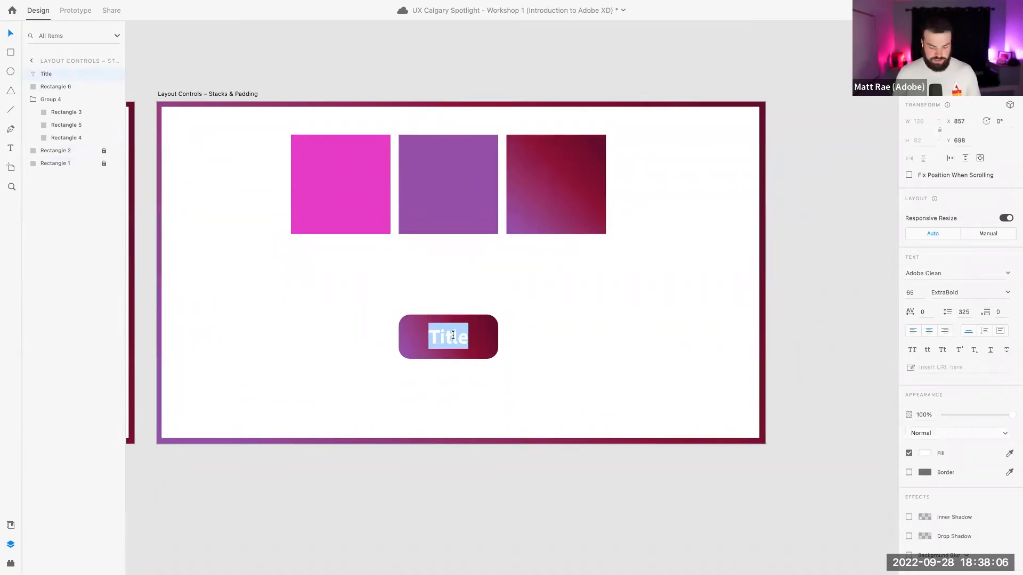
type("Longer Label")
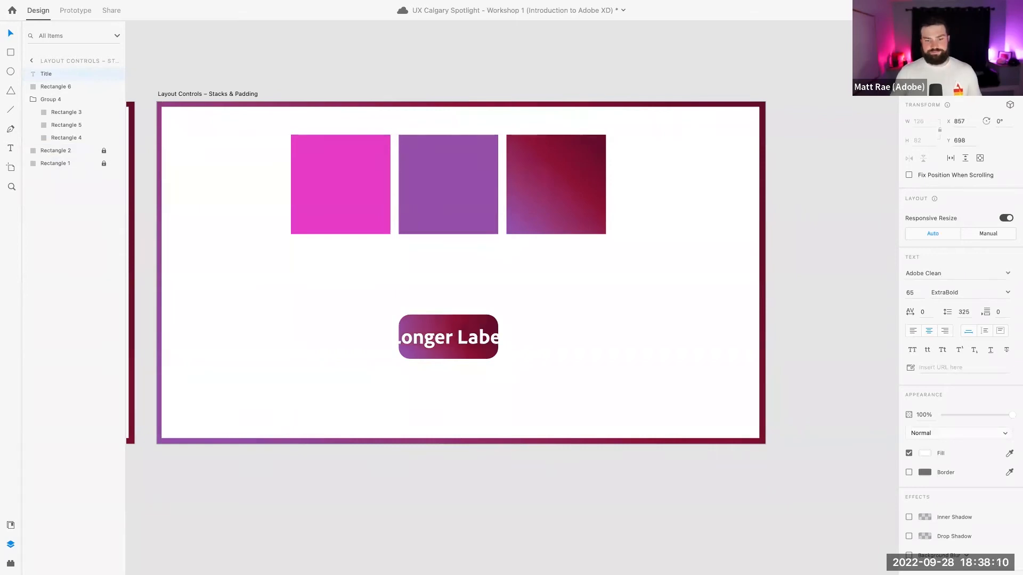
key("Escape")
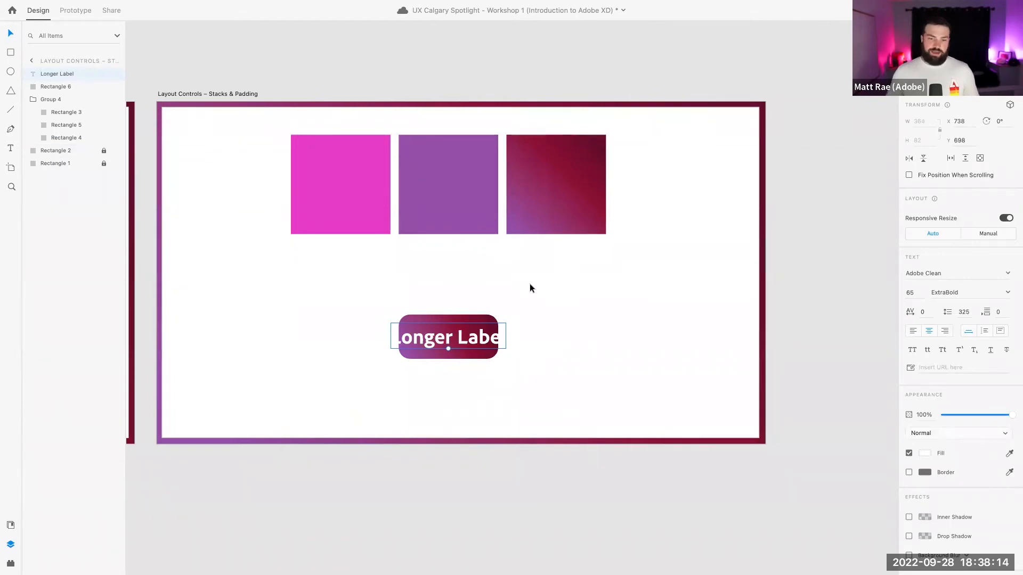
left_click(496, 341)
left_click_drag(497, 336, 518, 336)
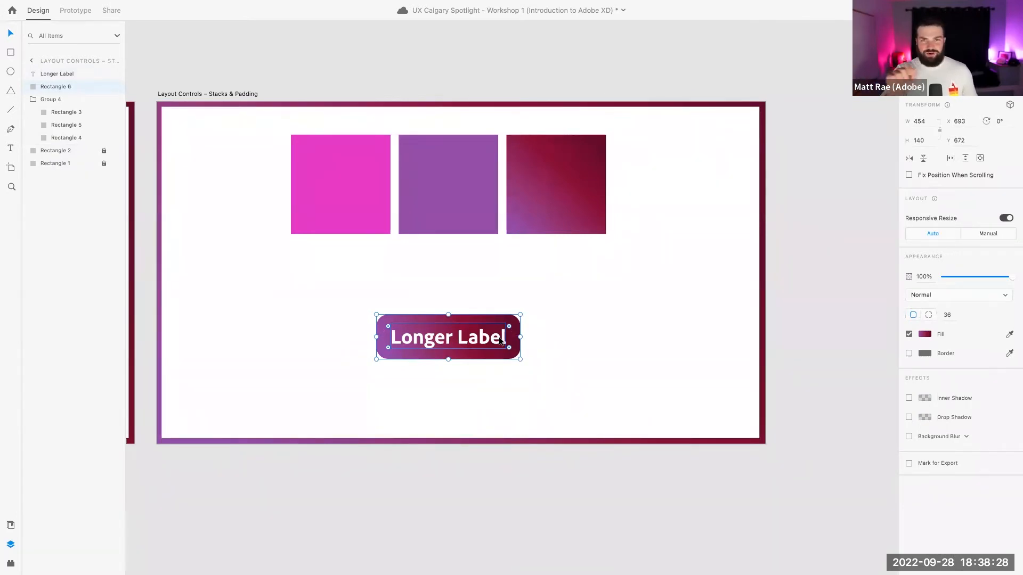
Group the label and background, name the group 'Button', and turn on Padding
left_click(534, 335)
left_click(476, 340)
left_click(510, 334, "shift")
right_click(511, 333)
left_click(542, 424)
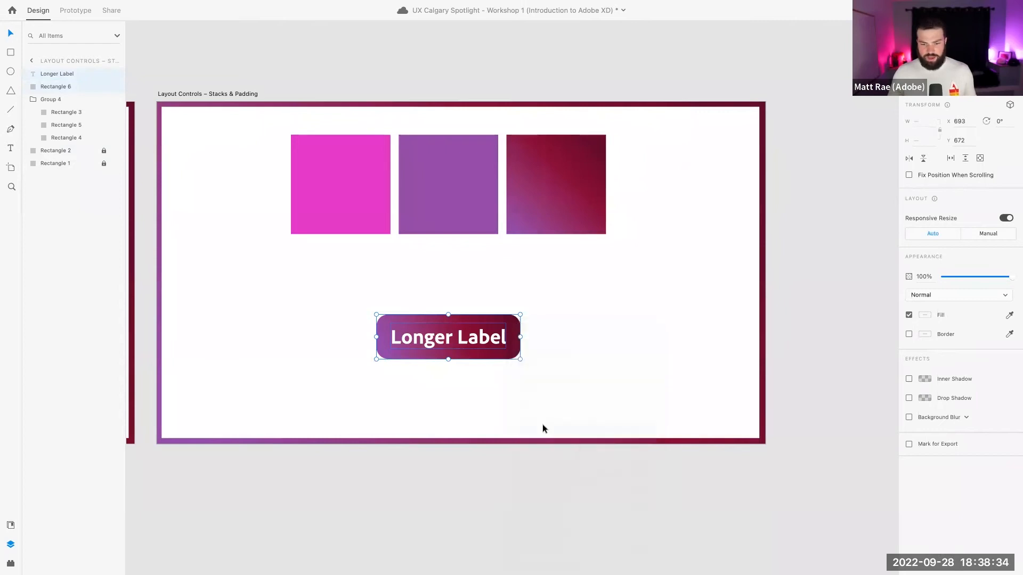
double_click(55, 73)
type("Button")
key("Return")
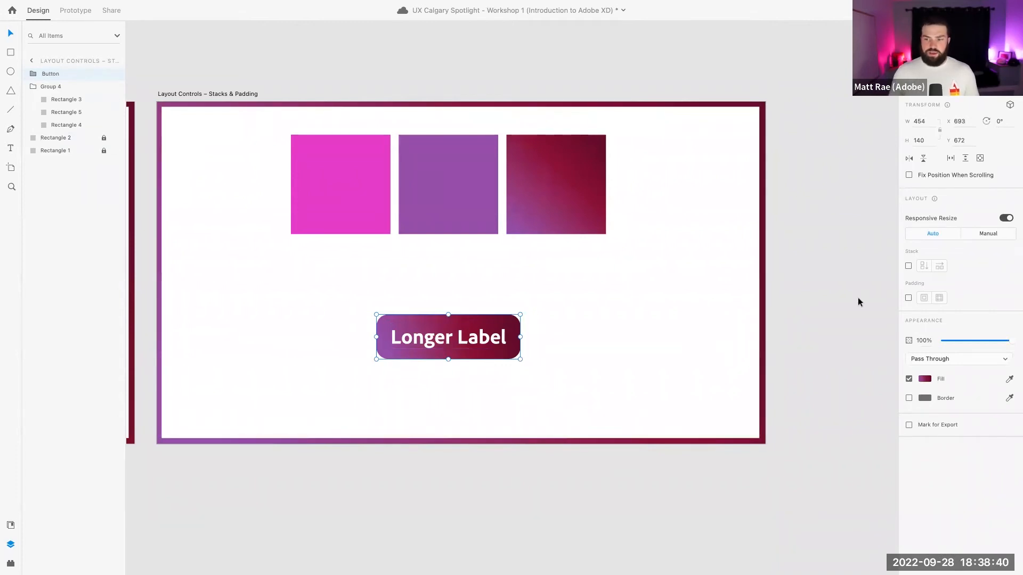
left_click(909, 299)
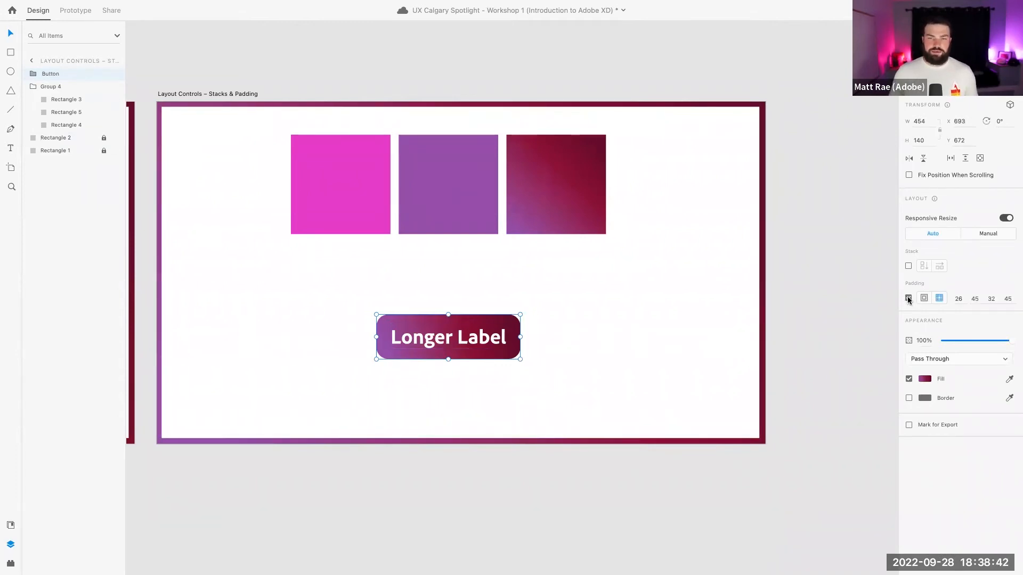
Change the label to 'Evene Longer Label' so the padded background grows
double_click(485, 343)
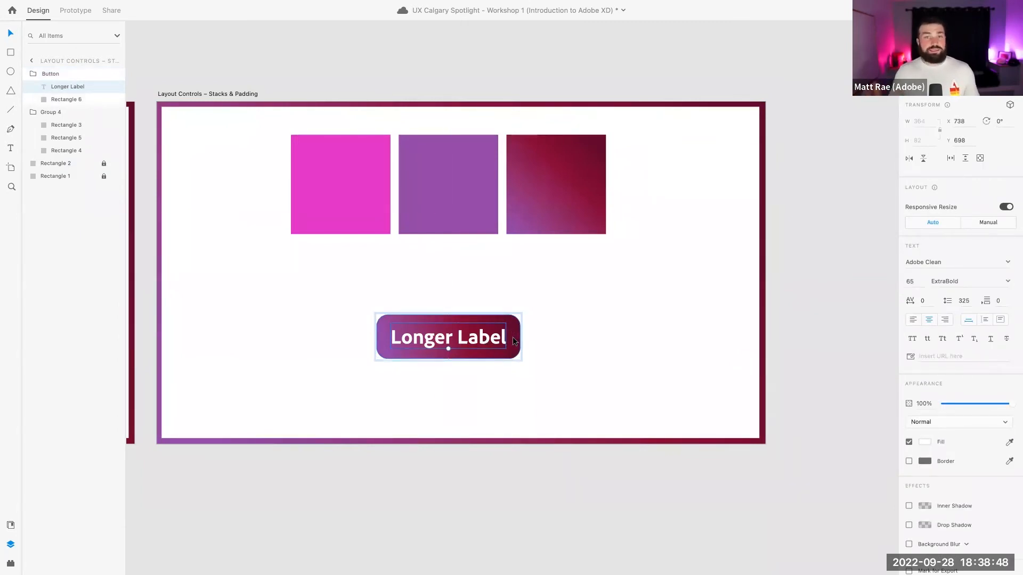
left_click(540, 339)
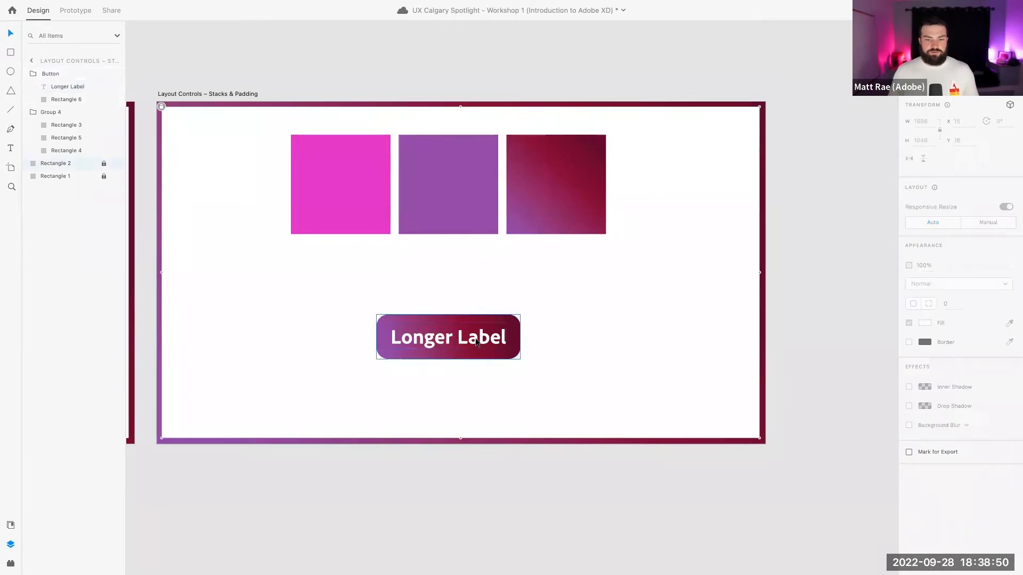
double_click(456, 336)
key("Return")
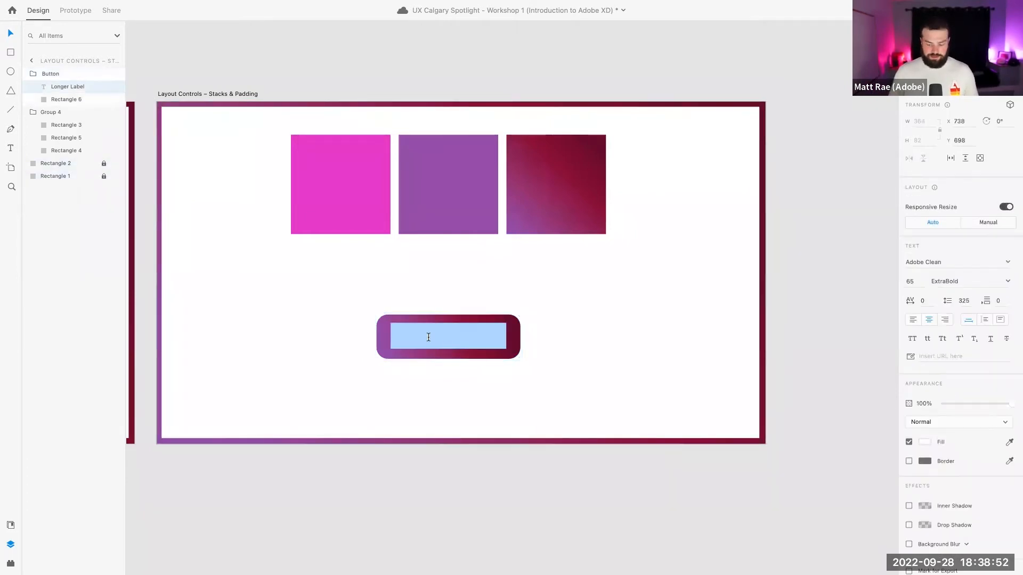
key("BackSpace")
type("Evene")
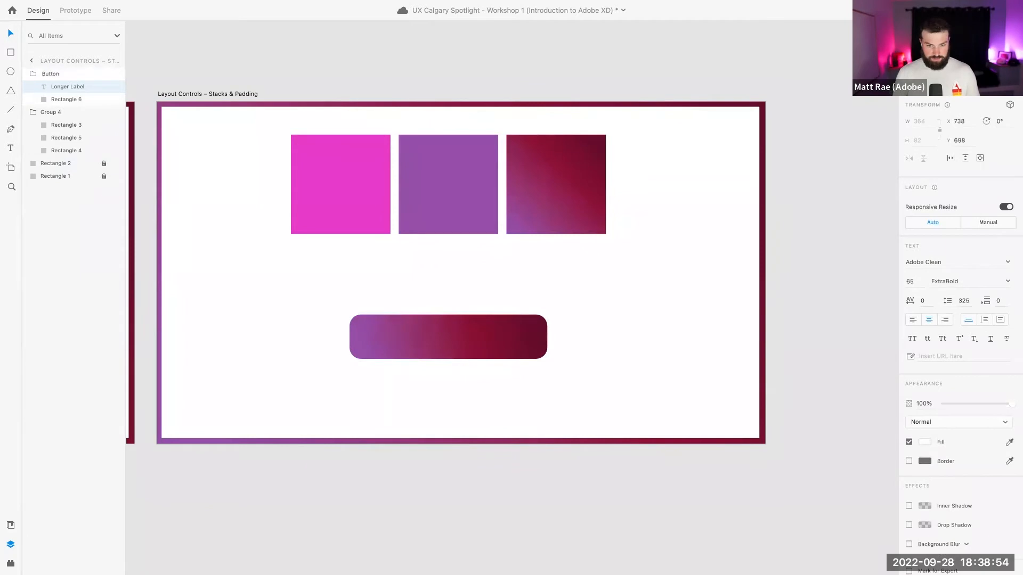
type(" Longer Label")
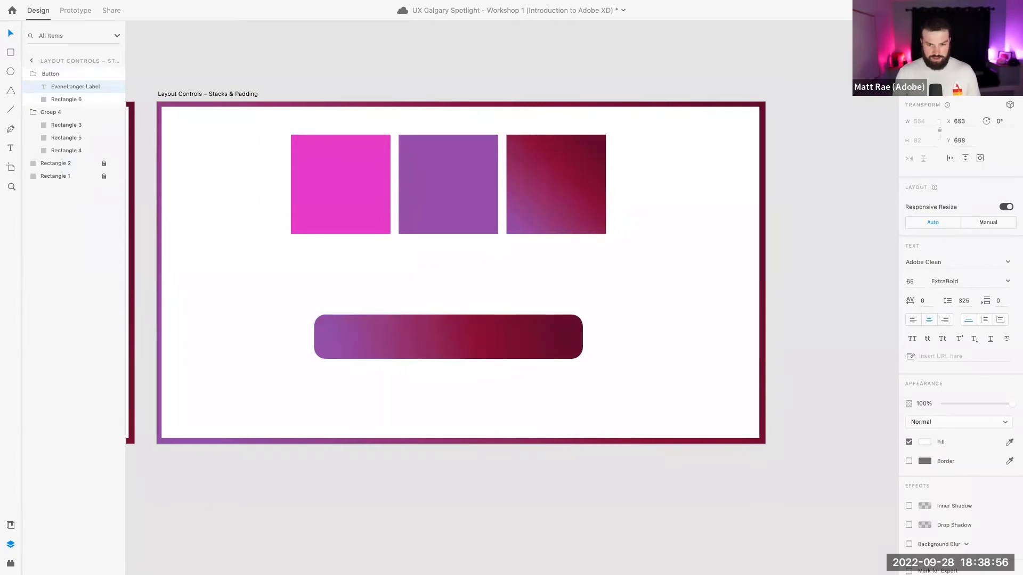
left_click(539, 279)
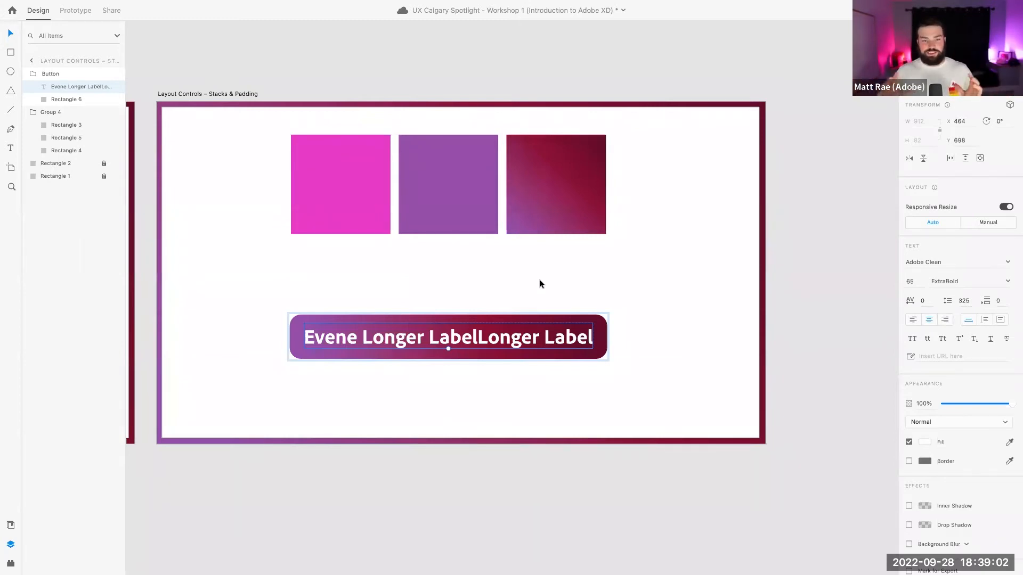
Retype the button label as 'Save'
double_click(503, 335)
type("Save")
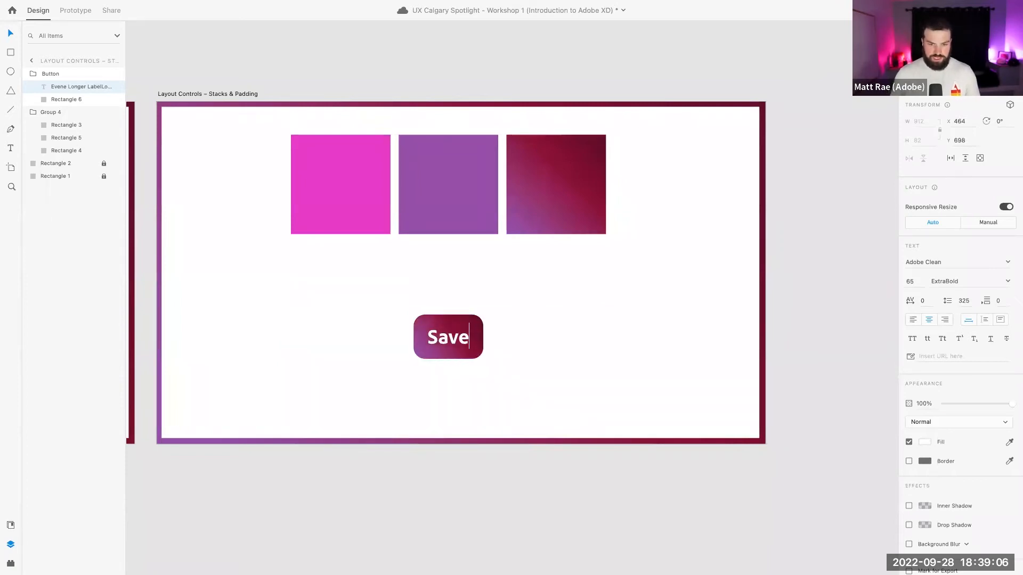
left_click(521, 302)
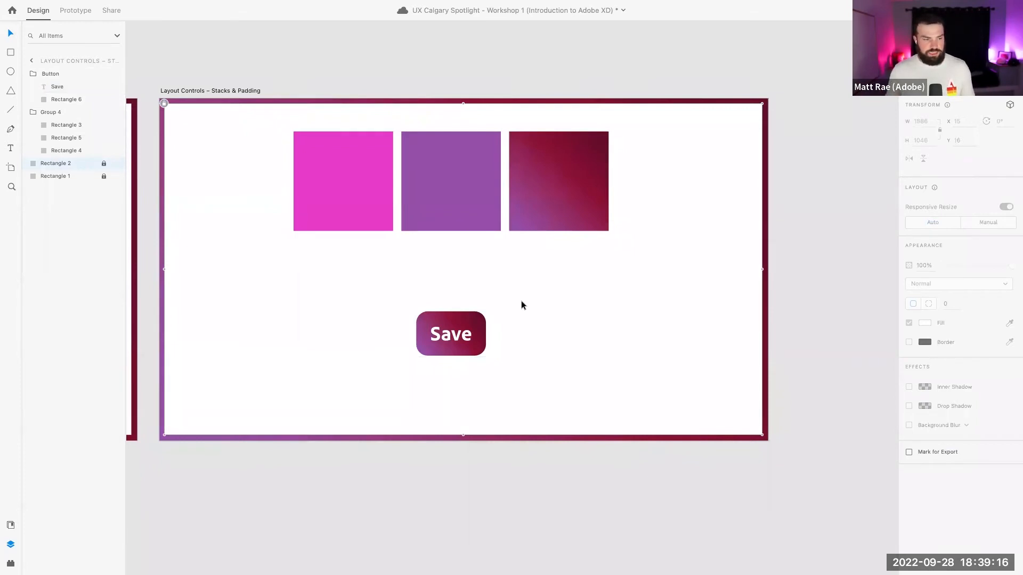
scroll(521, 300, "right", 3)
scroll(521, 300, "left", 3)
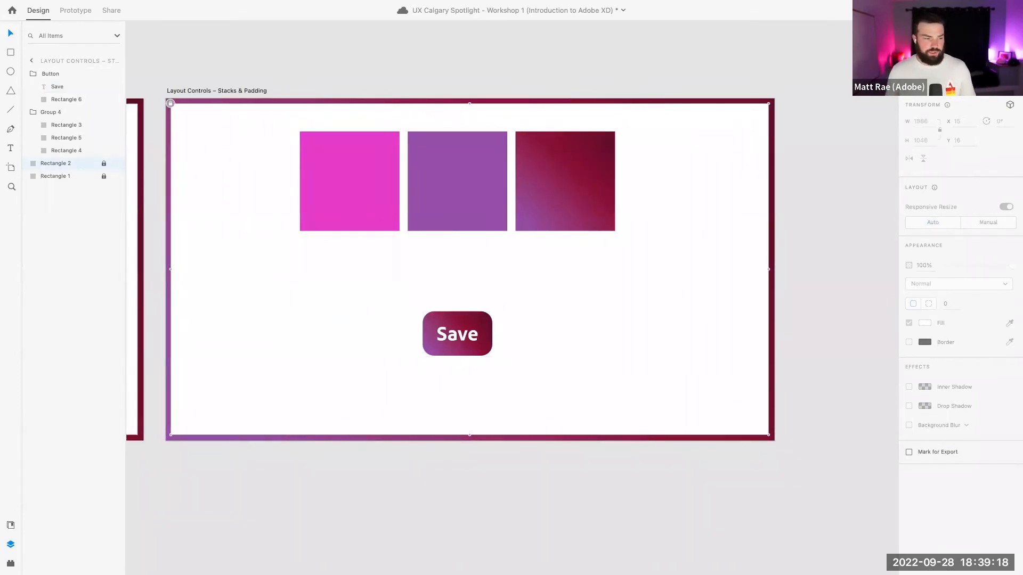
scroll(314, 257, "down", 5)
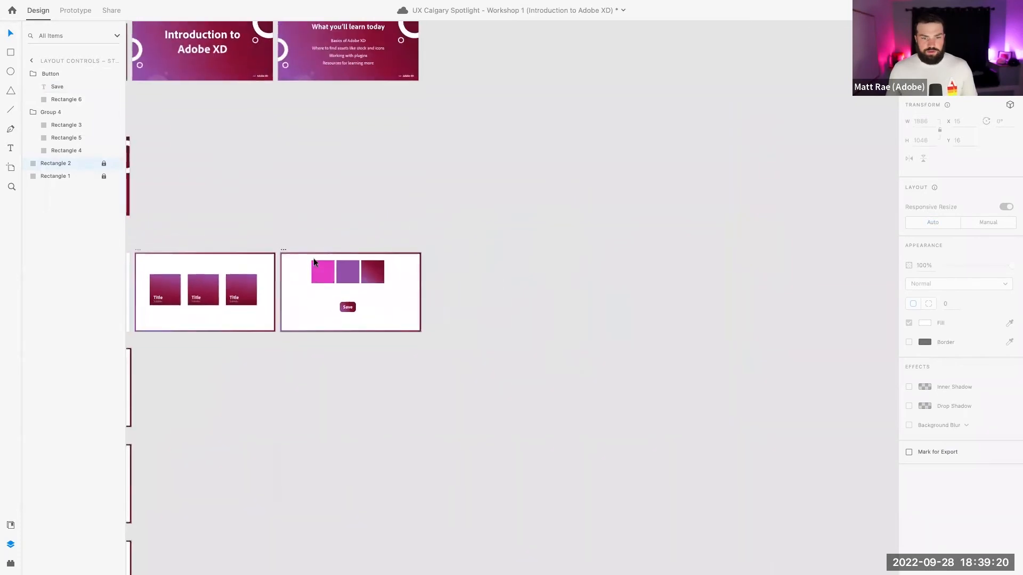
Scroll the canvas over to the Styling Controls artboard and clear the selection
scroll(314, 258, "down", 5)
scroll(314, 258, "right", 2)
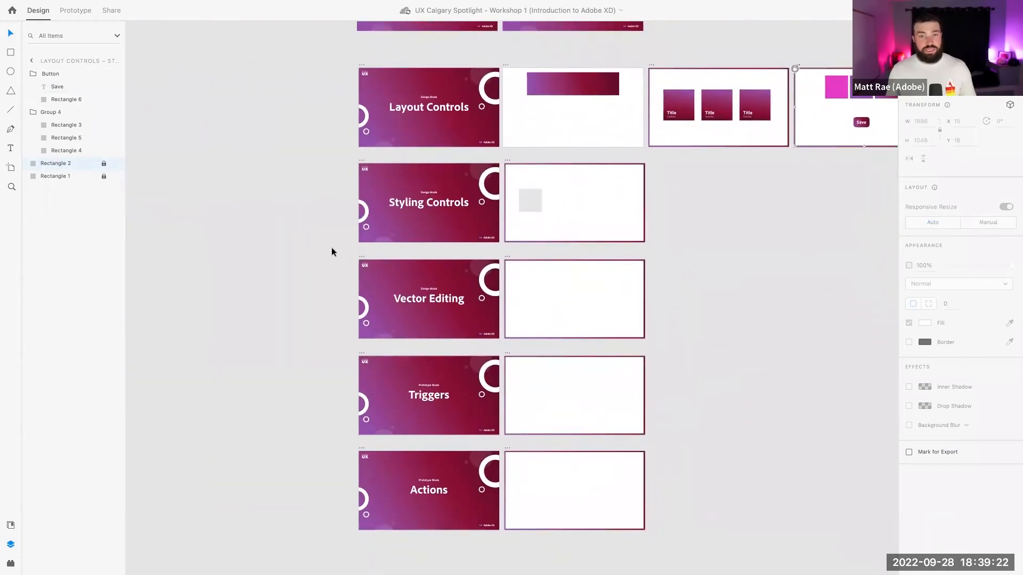
scroll(438, 225, "up", 5)
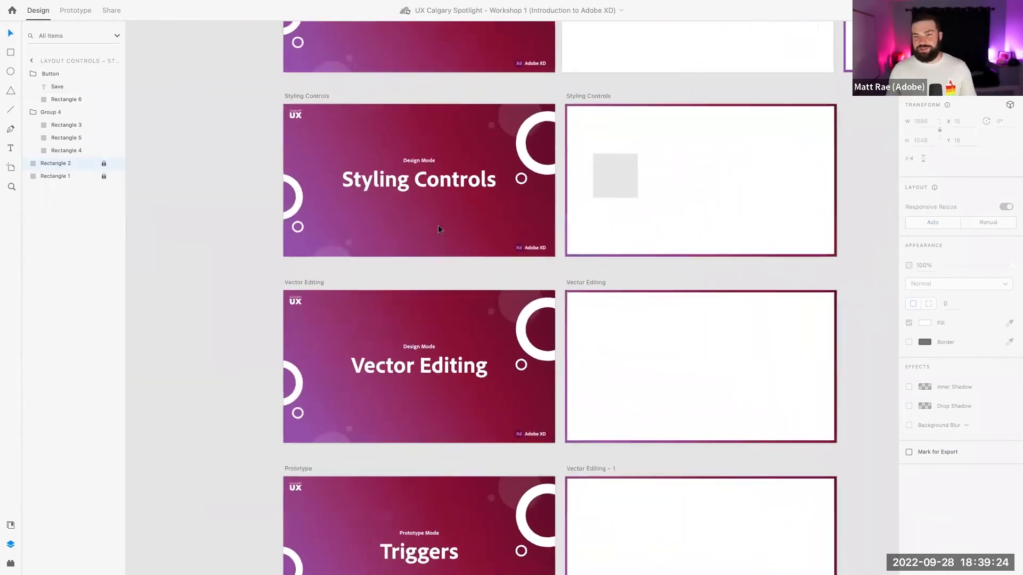
scroll(436, 225, "up", 3)
scroll(435, 225, "up", 3)
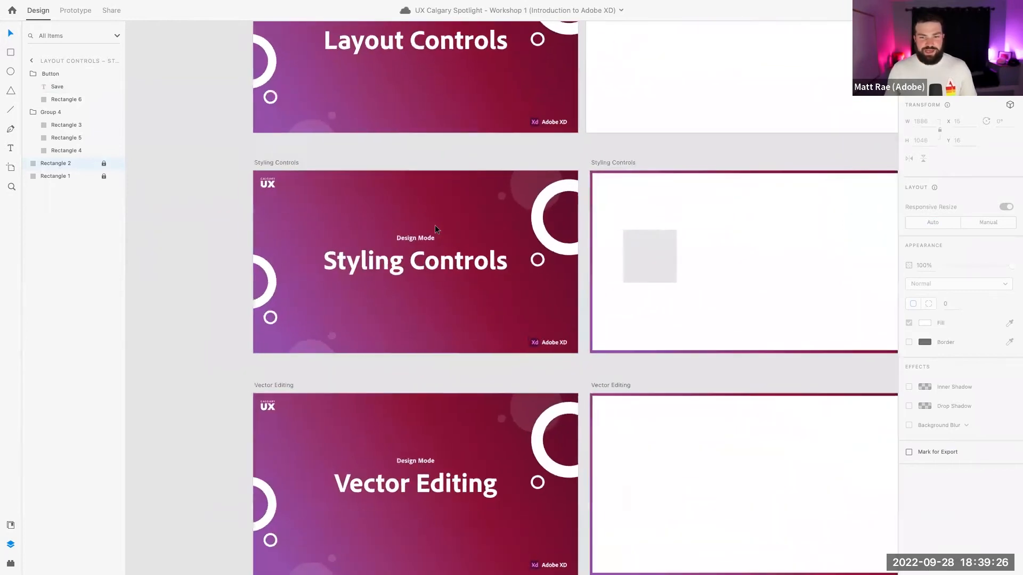
scroll(445, 227, "right", 3)
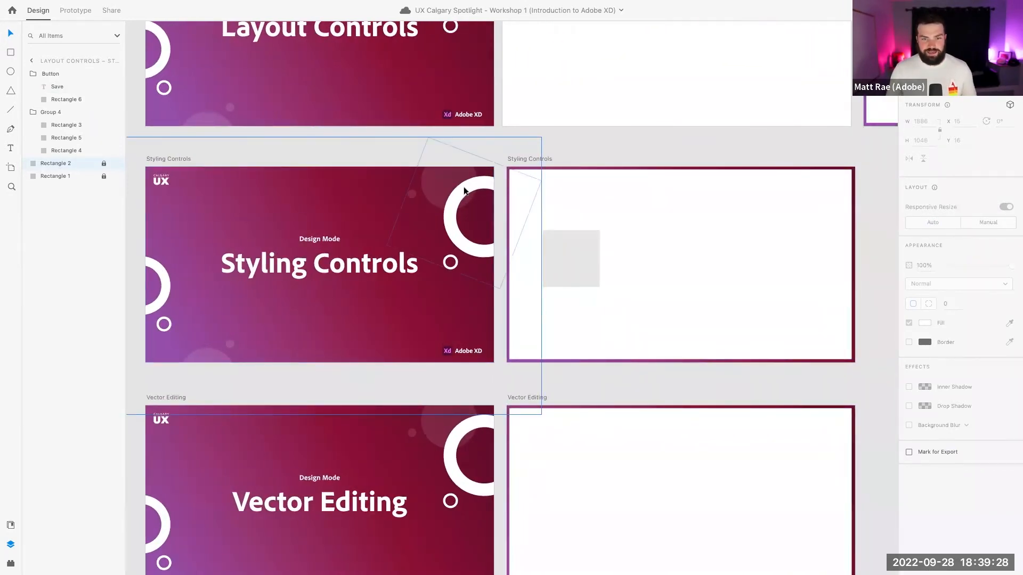
left_click(570, 144)
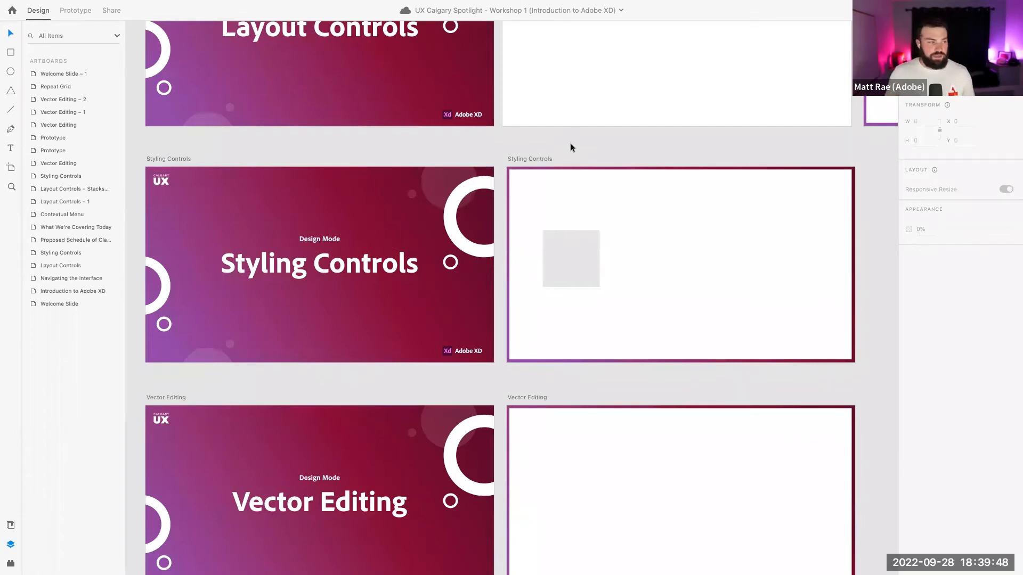
Fill the grey square with grey-brown #948B7C sampled with the eyedropper
left_click(579, 260)
scroll(749, 237, "up", 5)
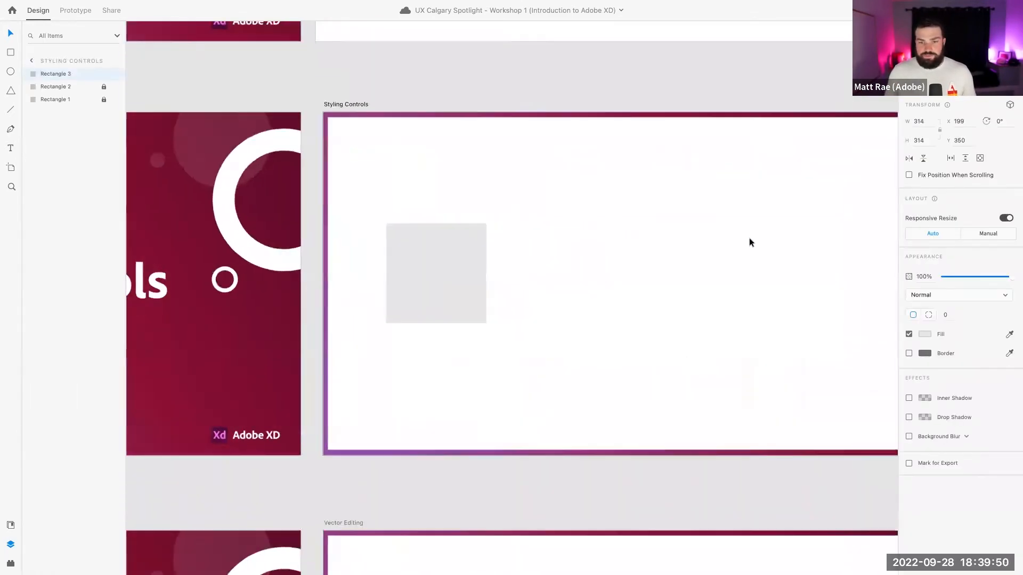
scroll(749, 237, "right", 2)
scroll(749, 237, "down", 1)
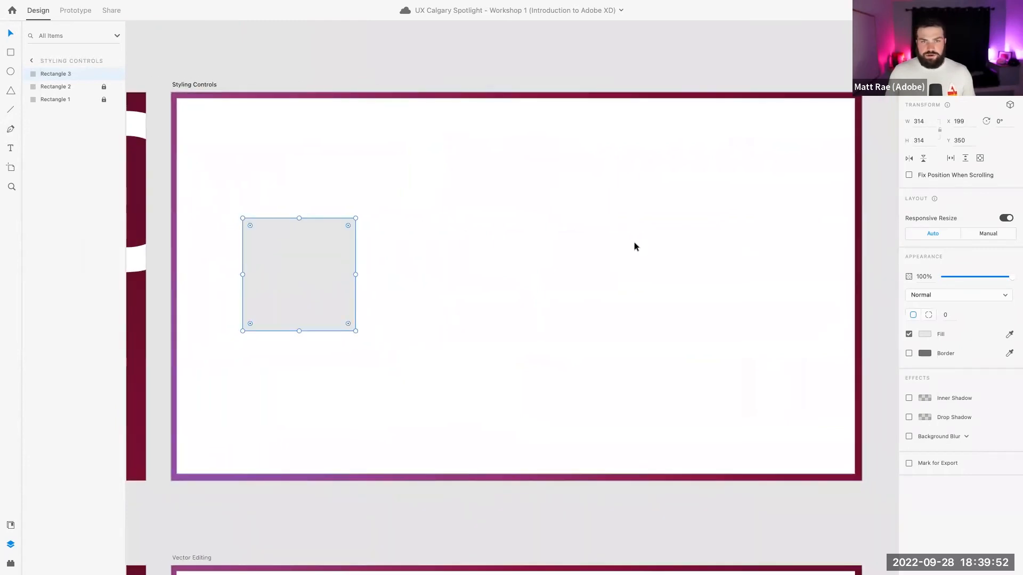
scroll(634, 240, "down", 1)
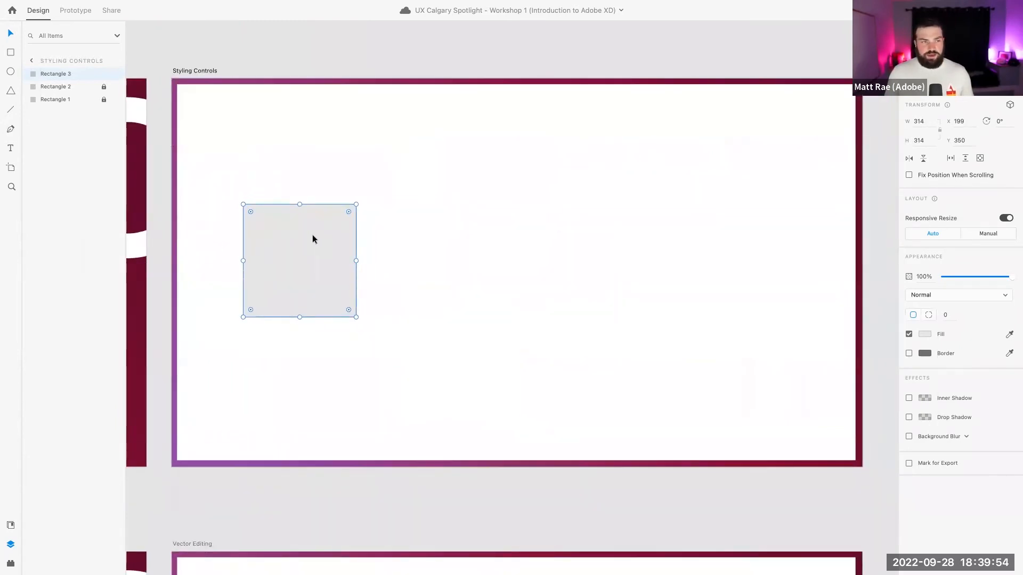
left_click(925, 335)
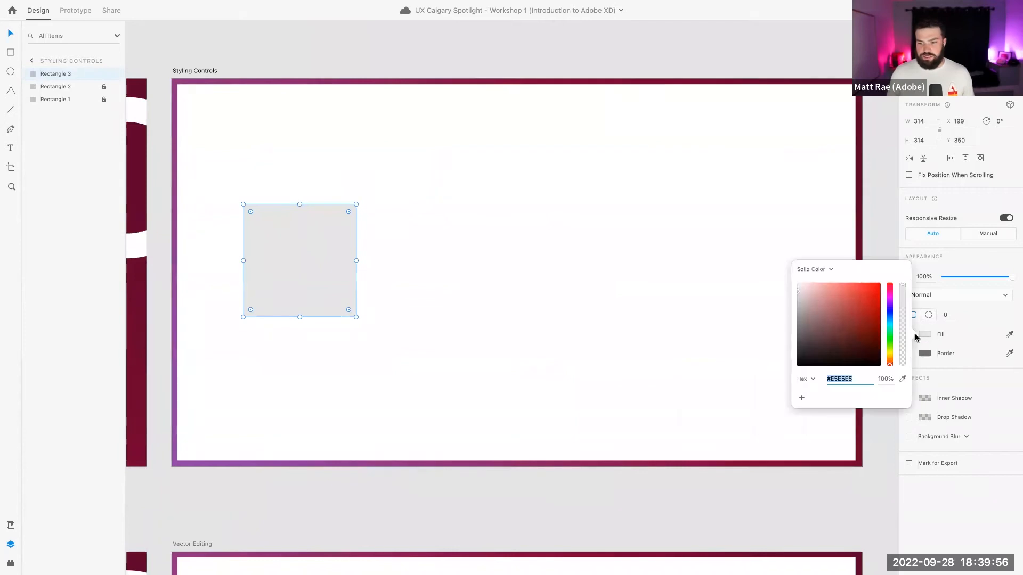
left_click(864, 304)
left_click(903, 379)
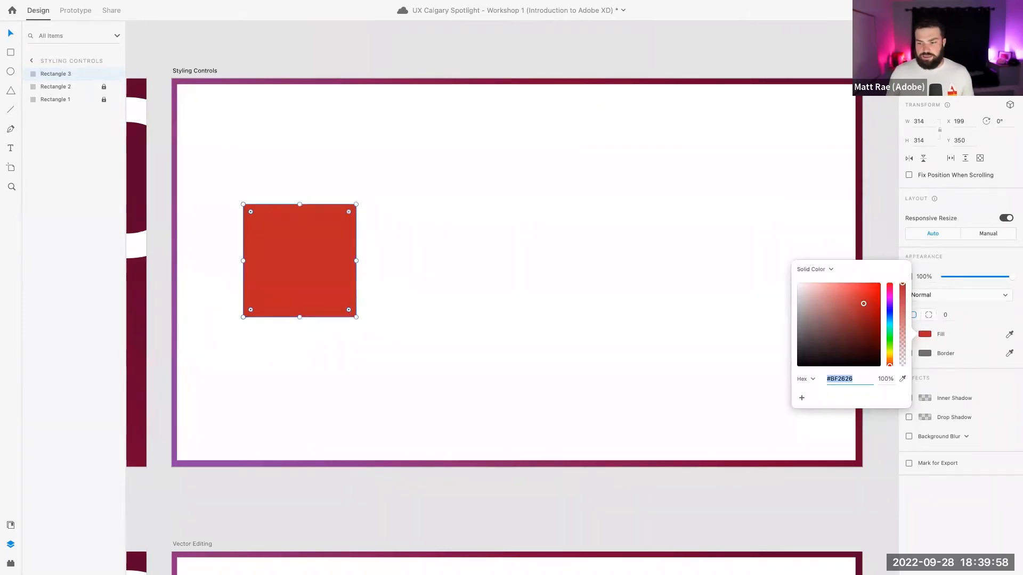
left_click(858, 174)
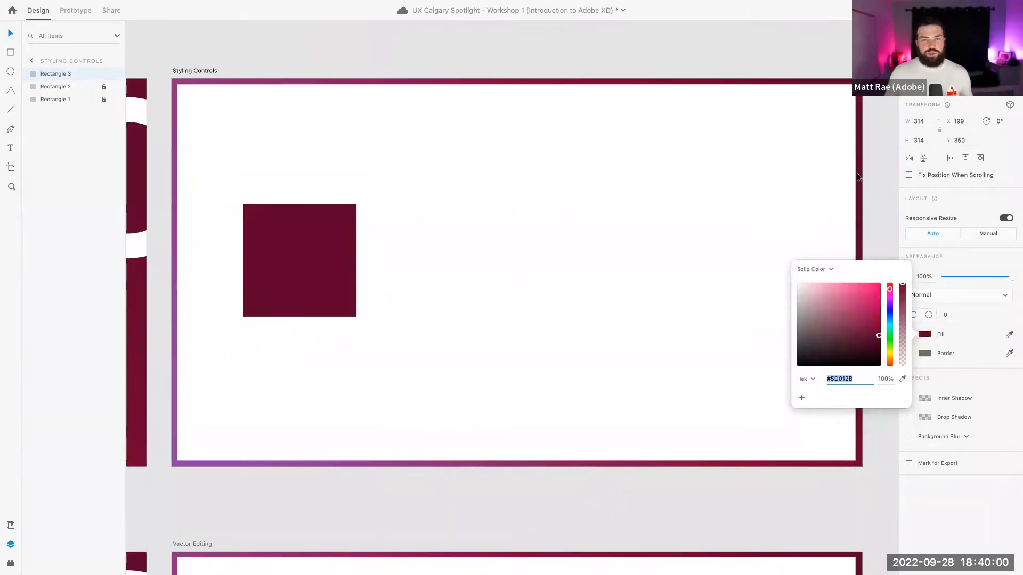
left_click(903, 379)
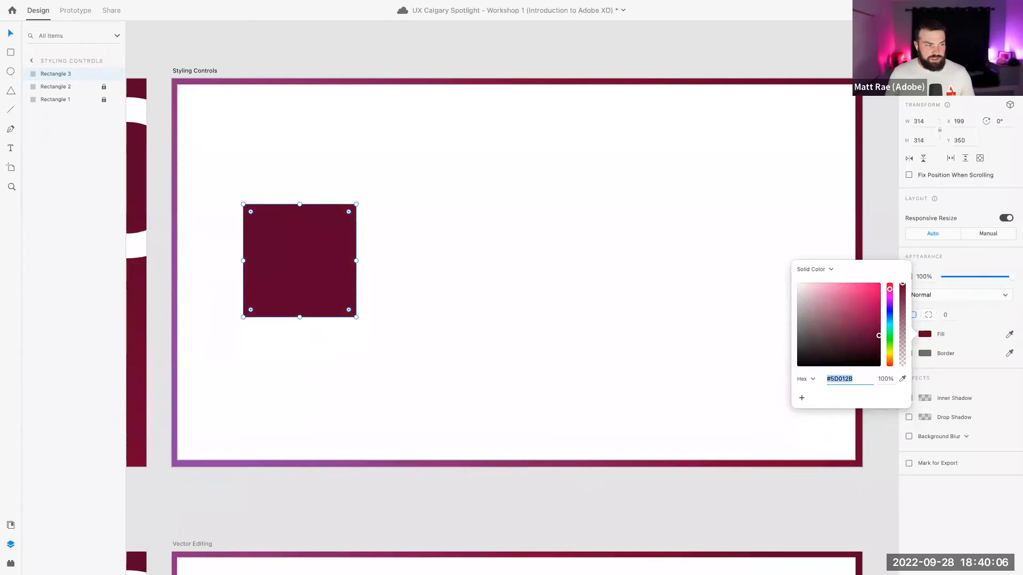
left_click(1, 261)
left_click(456, 273)
Copy the square, paste its appearance onto the white ring, then undo it
left_click(331, 267)
left_click(284, 85)
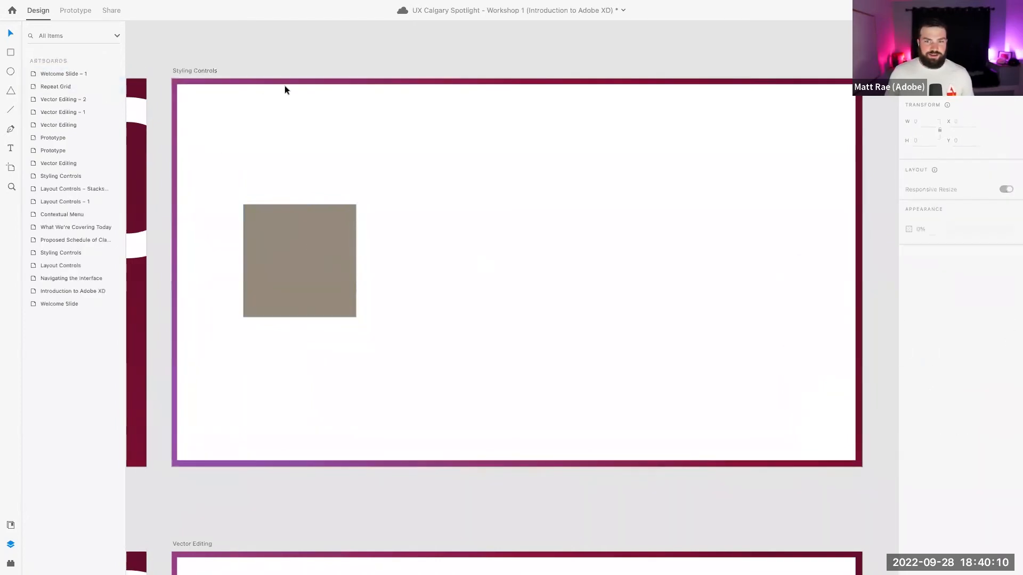
left_click(311, 251)
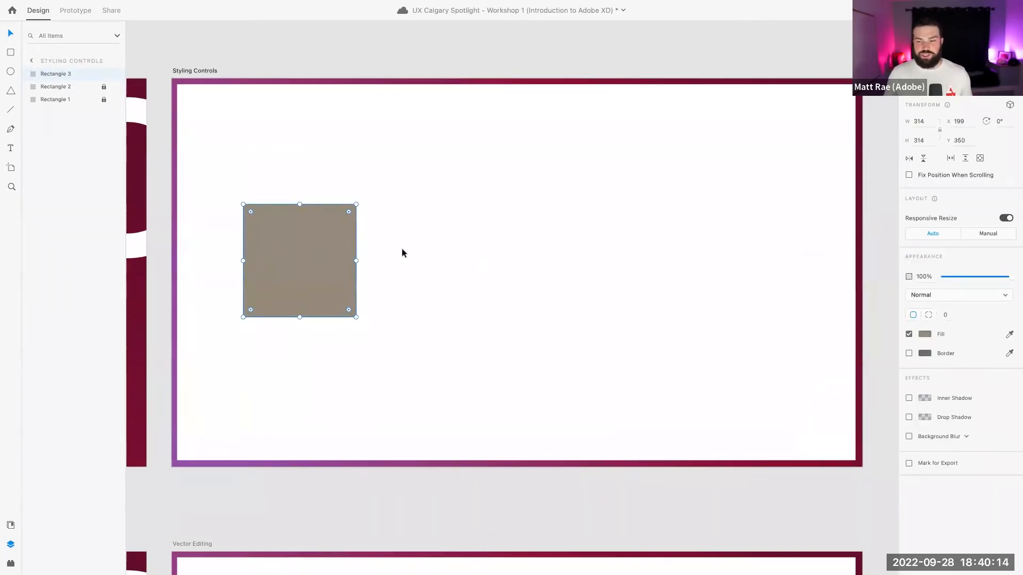
right_click(268, 236)
left_click(288, 252)
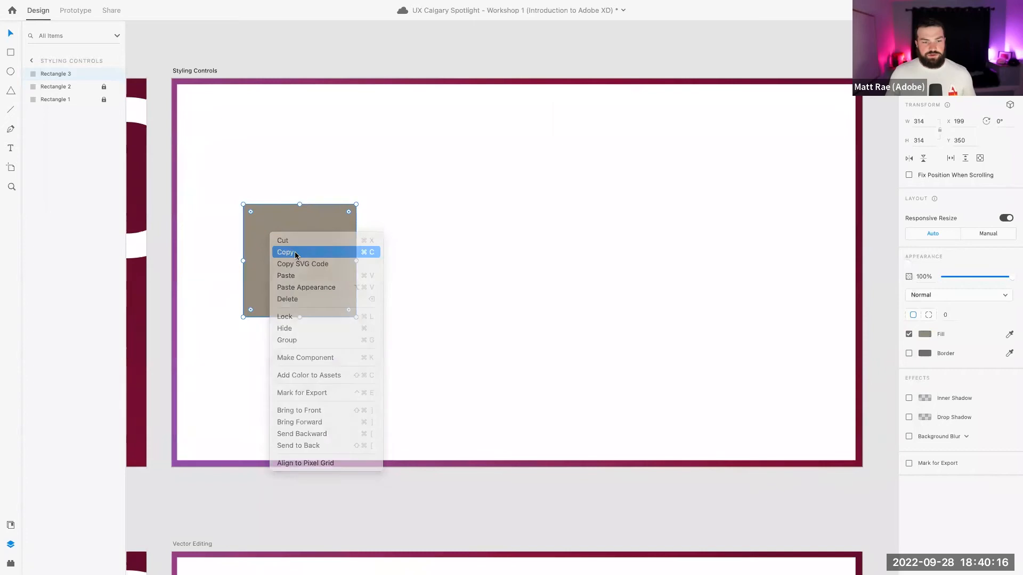
scroll(406, 262, "left", 5)
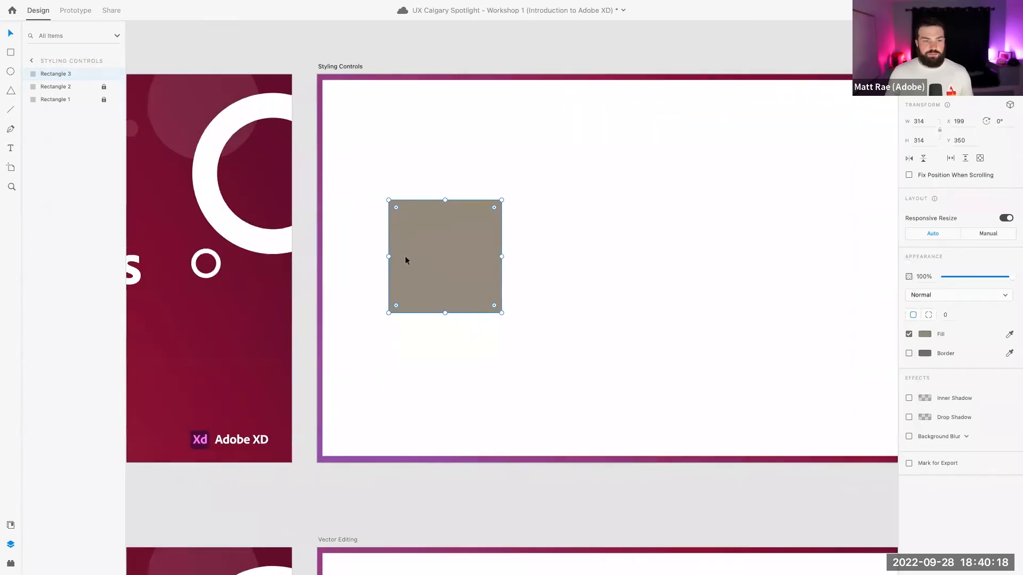
right_click(263, 239)
left_click(309, 294)
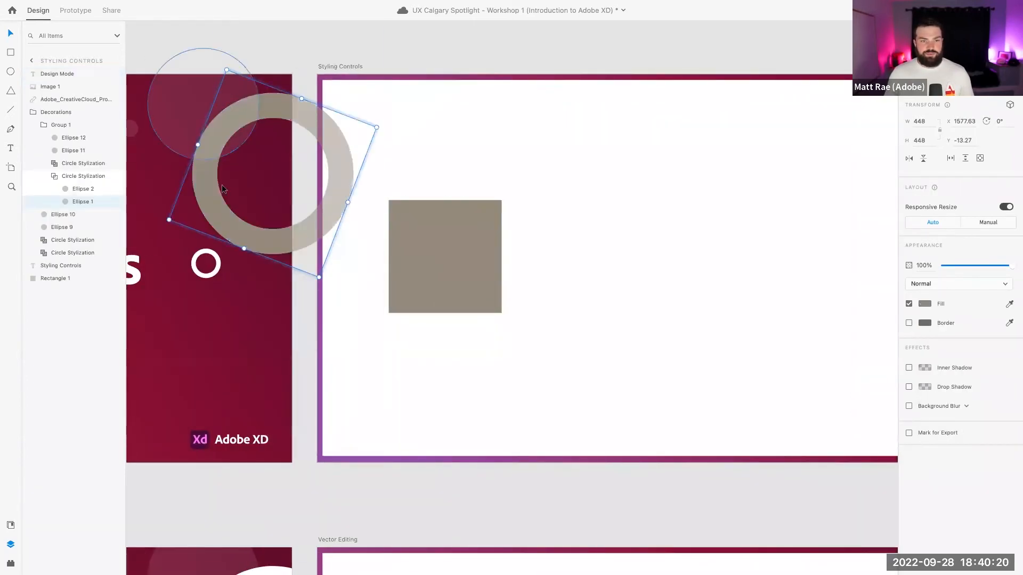
key("super+z")
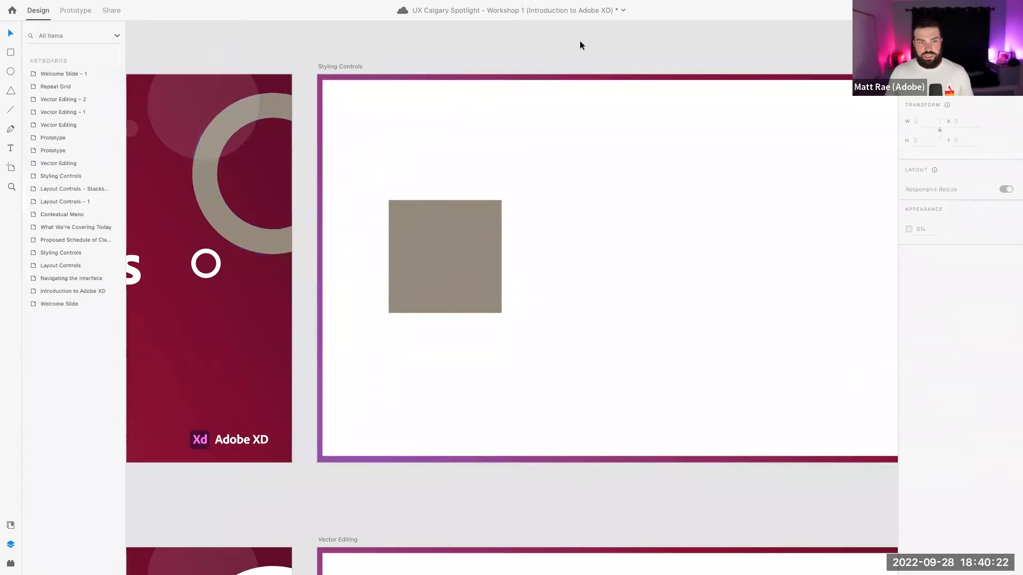
Save the square's #948B7C fill as a colour swatch
left_click(591, 174)
scroll(307, 258, "right", 3)
left_click(308, 259)
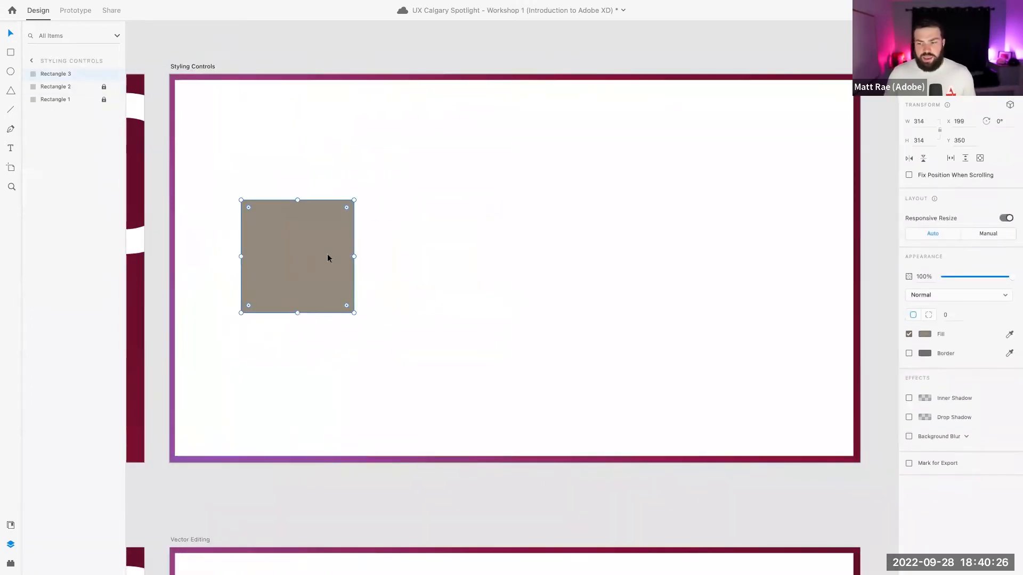
left_click(924, 334)
left_click(802, 399)
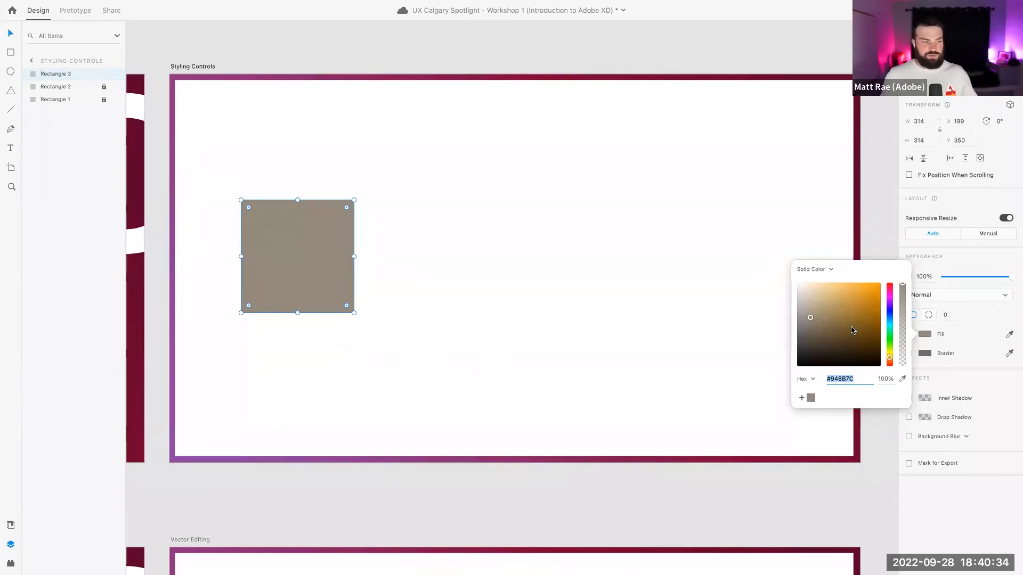
left_click(530, 226)
Draw a smaller square filled with the saved grey swatch, then show Document Assets
key("r")
left_click_drag(411, 215, 501, 300)
left_click(925, 334)
left_click(811, 398)
left_click(557, 271)
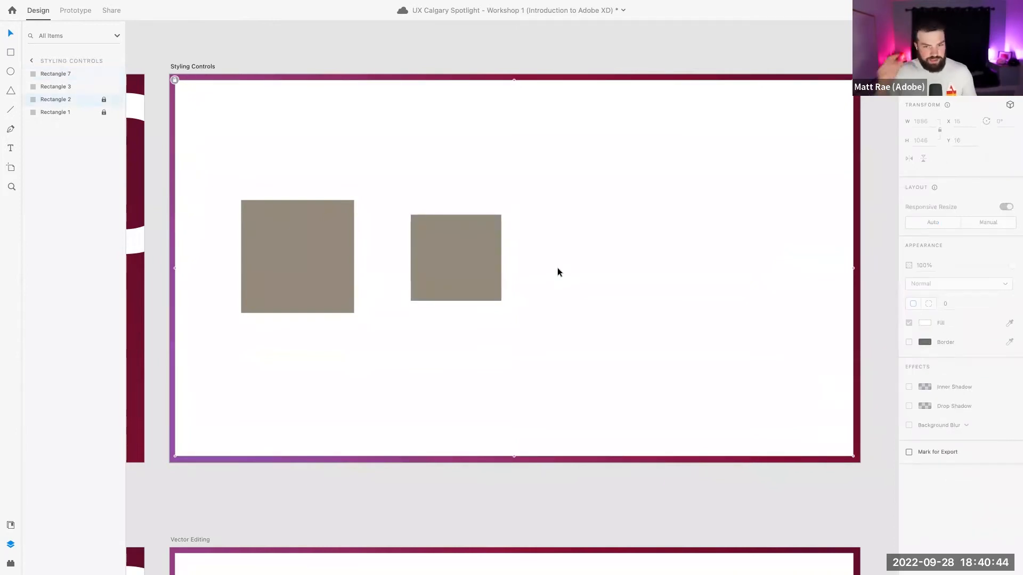
left_click(322, 223)
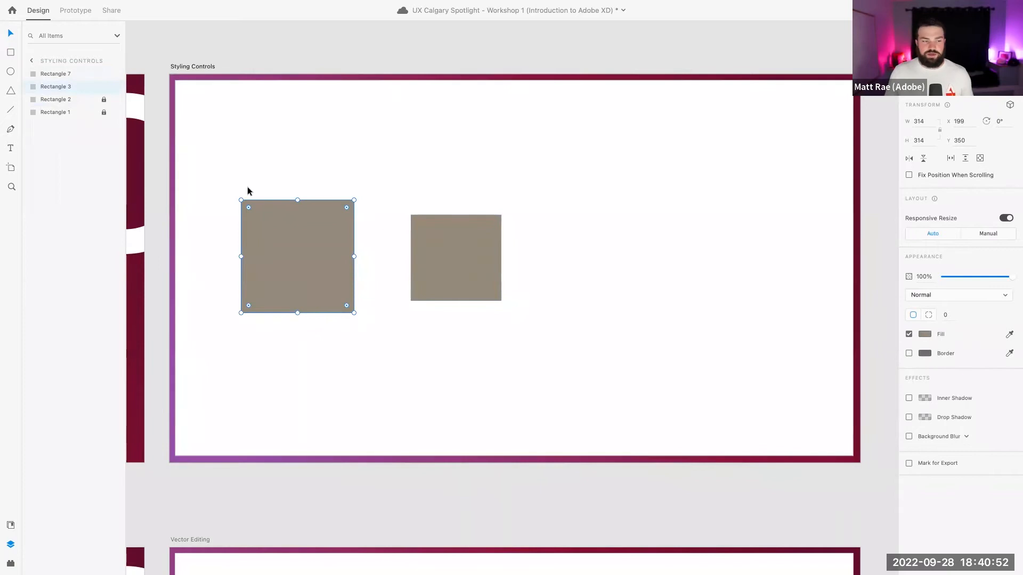
left_click(13, 525)
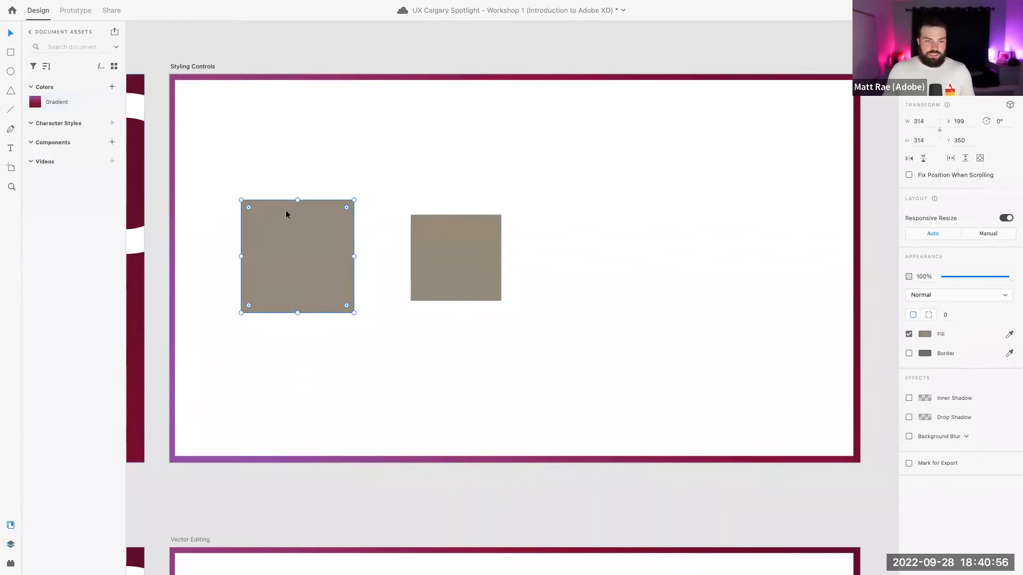
Fill the left square with bright blue #2C5CFC
left_click(926, 334)
left_click(889, 314)
left_click_drag(837, 309, 866, 286)
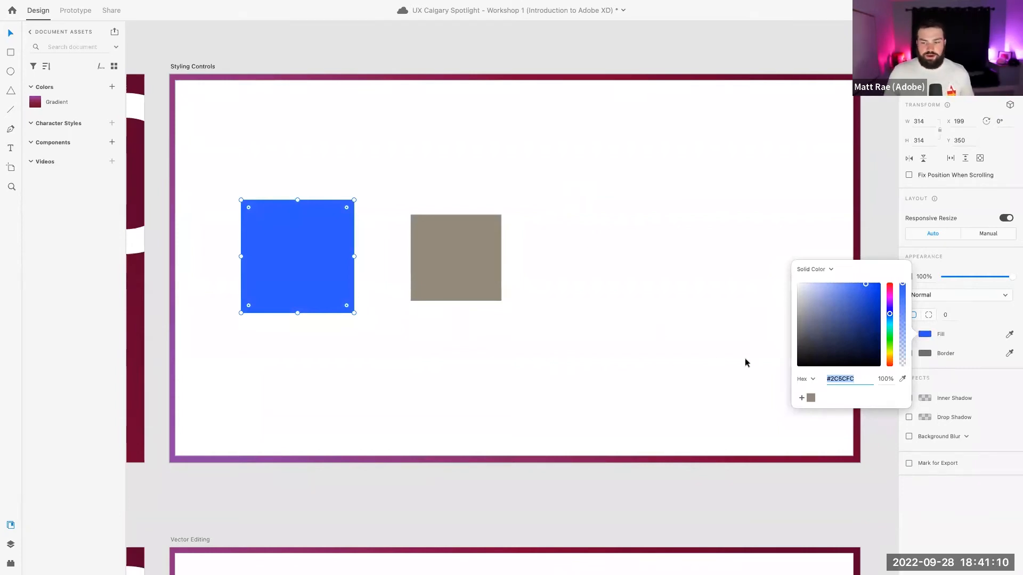
left_click(413, 164)
left_click(322, 224)
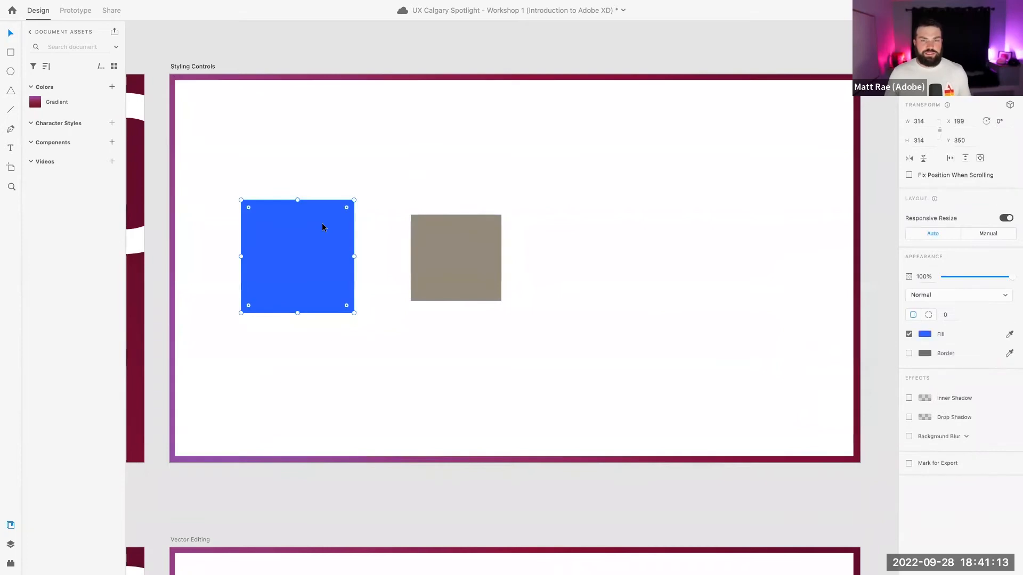
Add the blue to the document Colors and name the swatch 'Blueberry Blue'
left_click(112, 88)
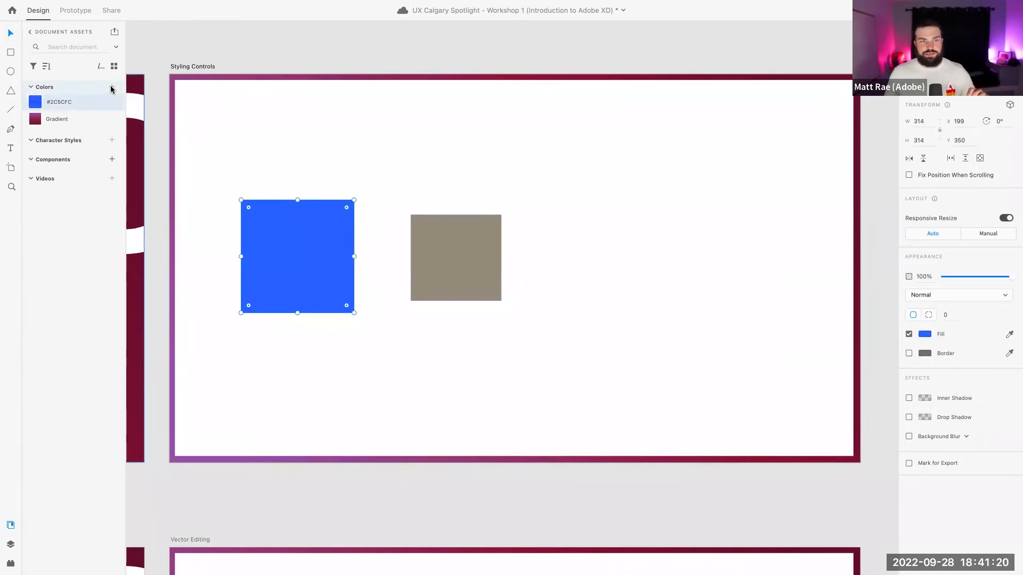
left_click(329, 53)
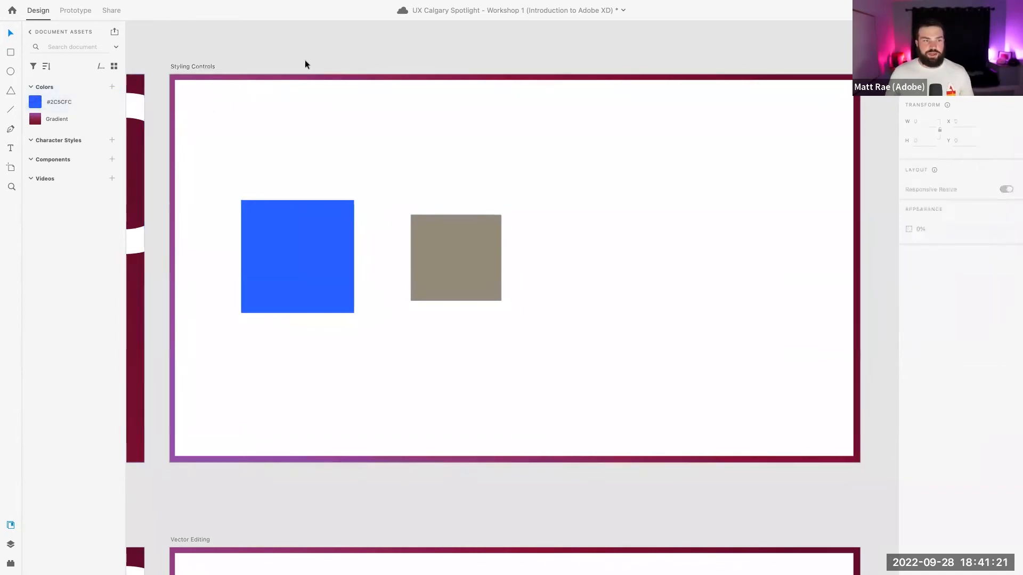
double_click(62, 101)
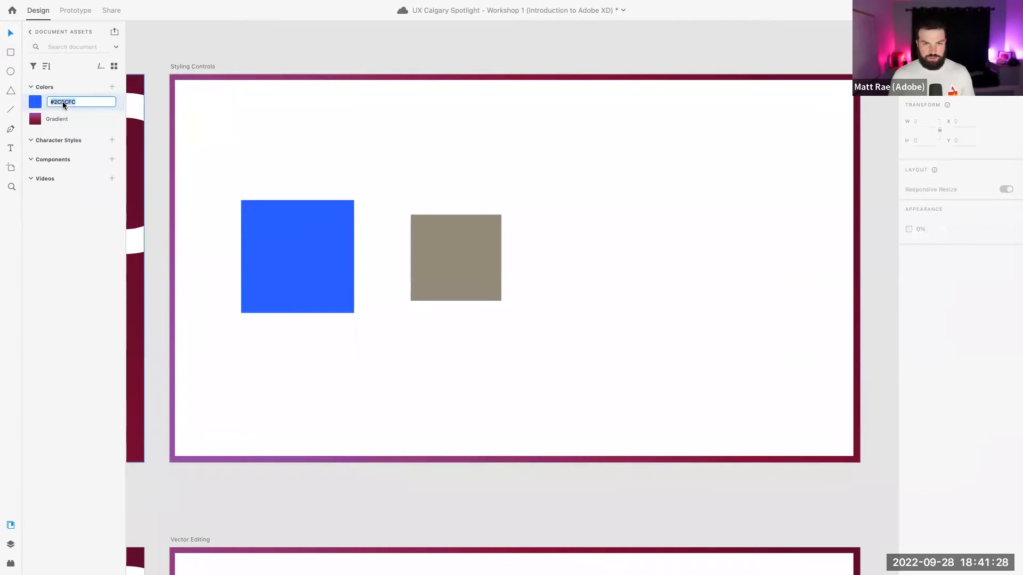
type("Bart")
key("BackSpace")
key("BackSpace")
key("BackSpace")
key("BackSpace")
type("Blueberry Blue")
key("Return")
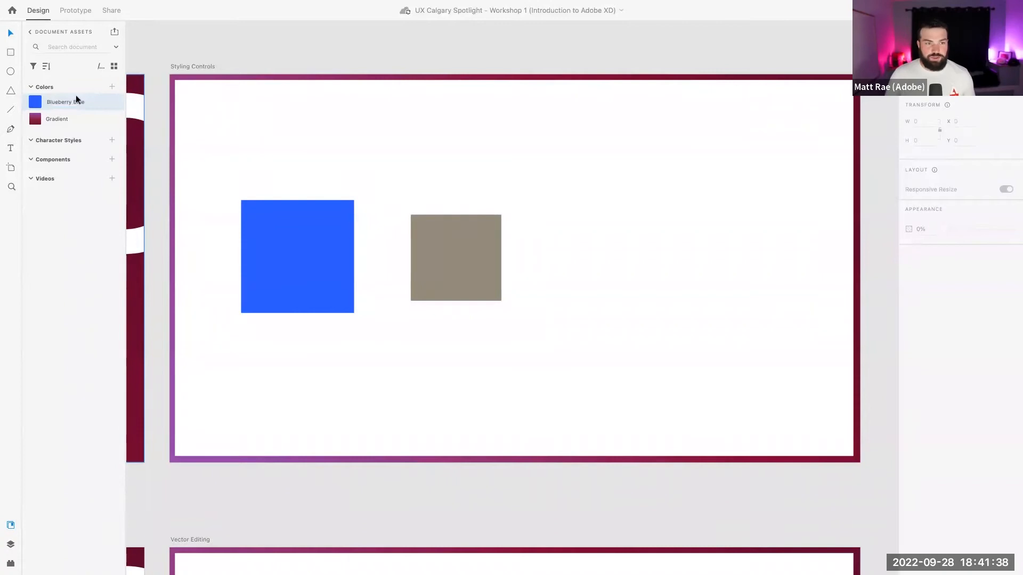
Apply the Blueberry Blue swatch to the grey right square
left_click(318, 219)
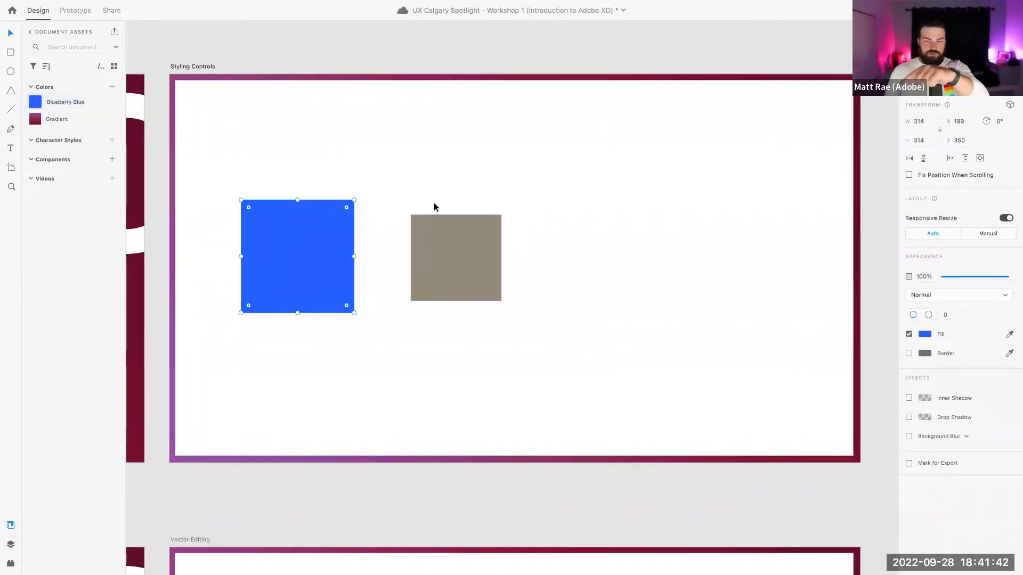
left_click(457, 259)
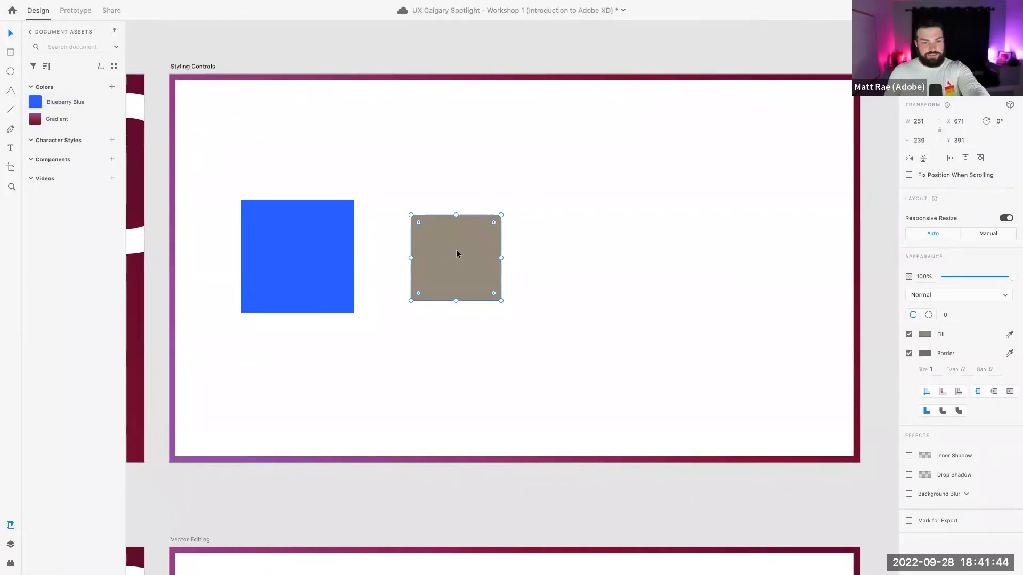
left_click(73, 102)
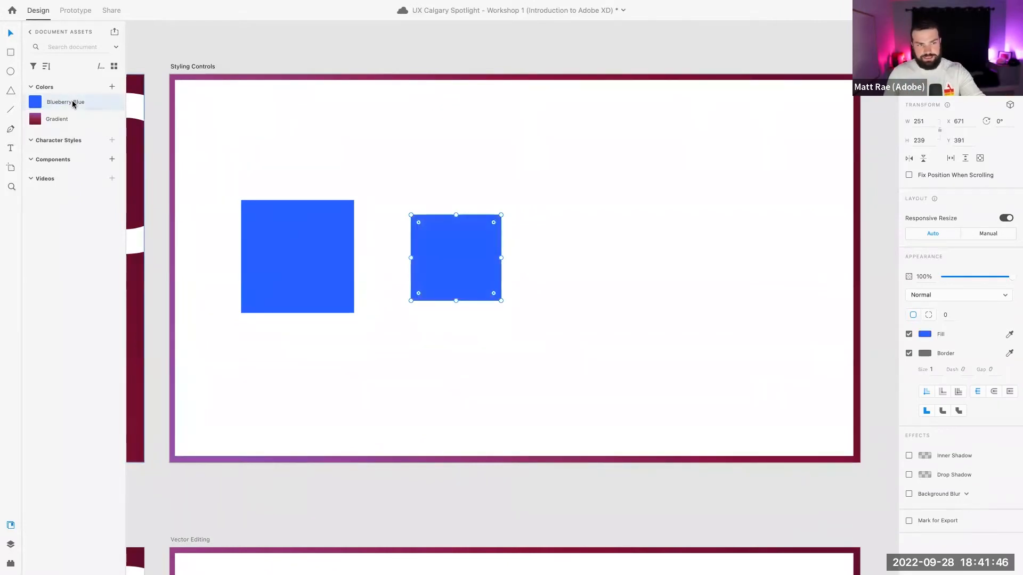
left_click(528, 204)
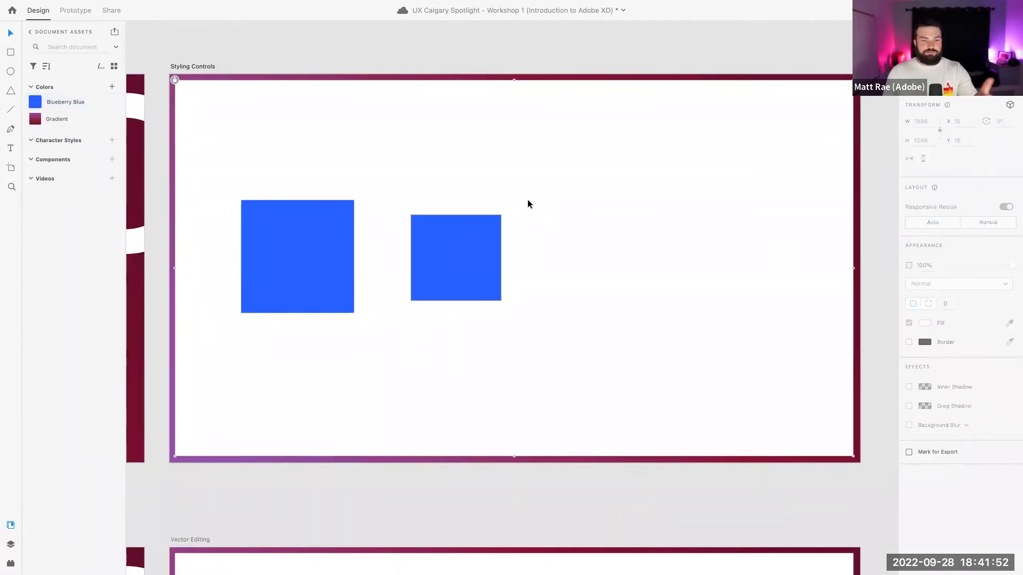
left_click(442, 234)
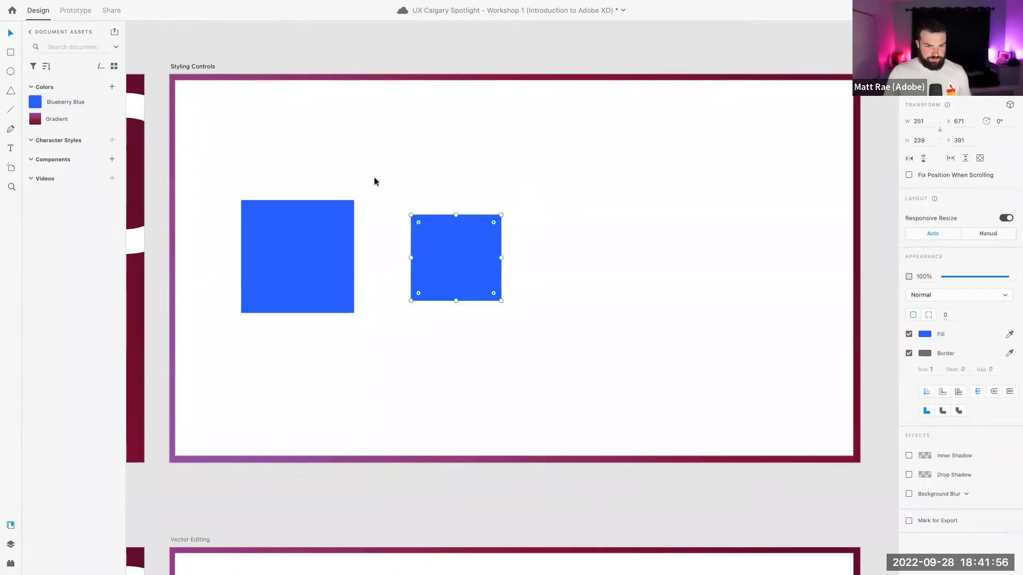
left_click(343, 180)
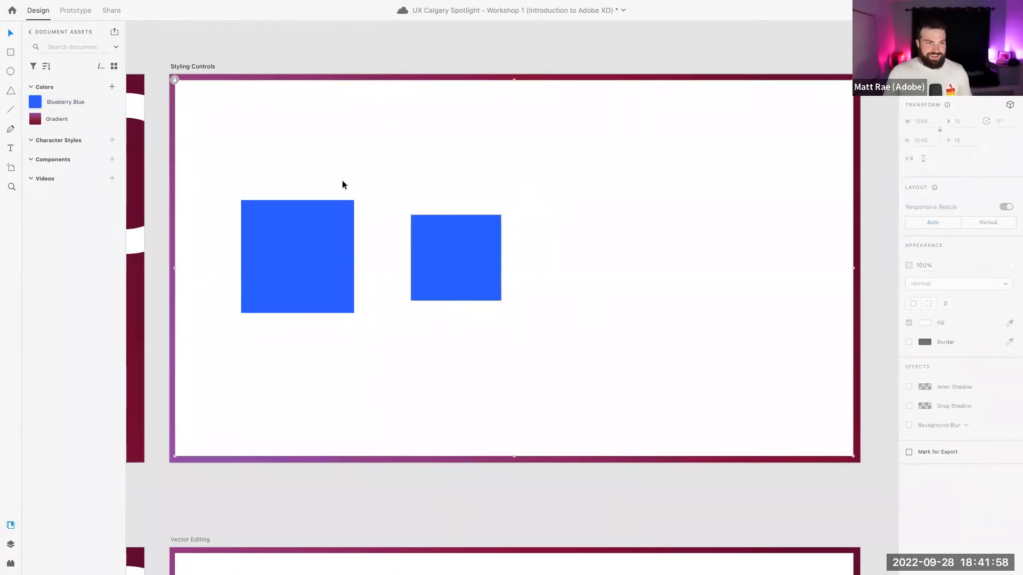
left_click(317, 230)
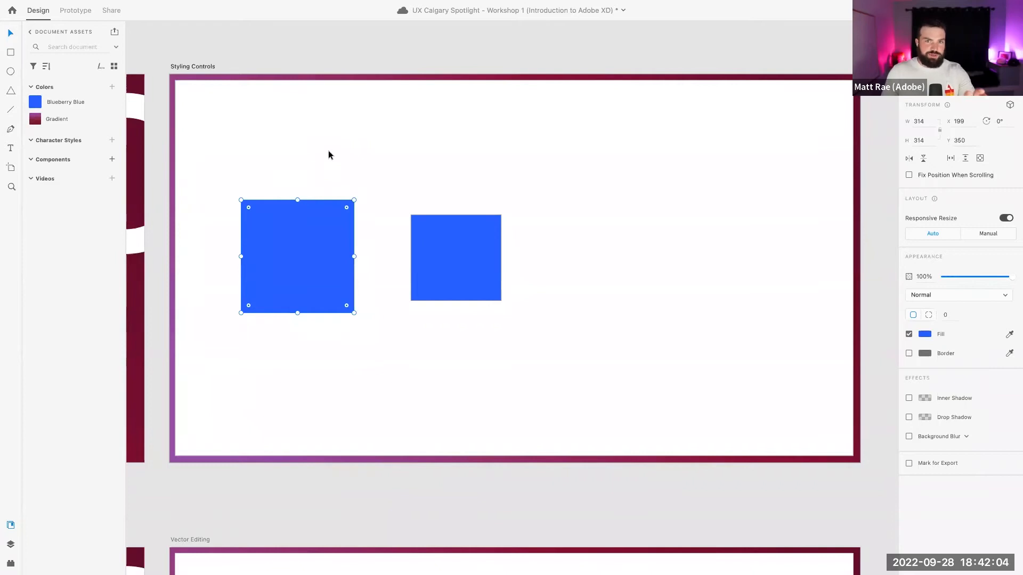
Edit the Blueberry Blue swatch to deep purple so both squares update, and save
right_click(67, 102)
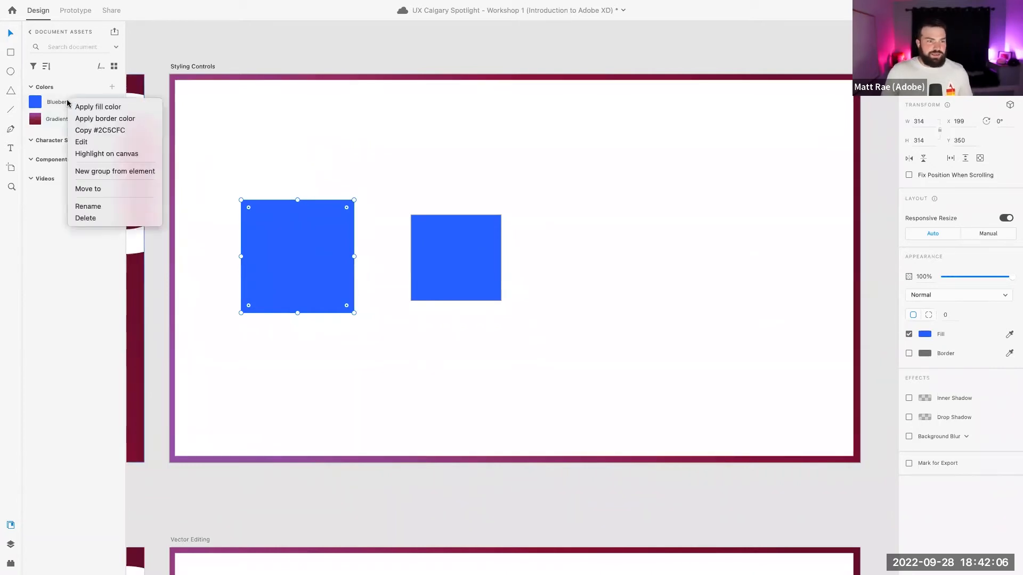
left_click(90, 142)
left_click_drag(230, 86, 201, 92)
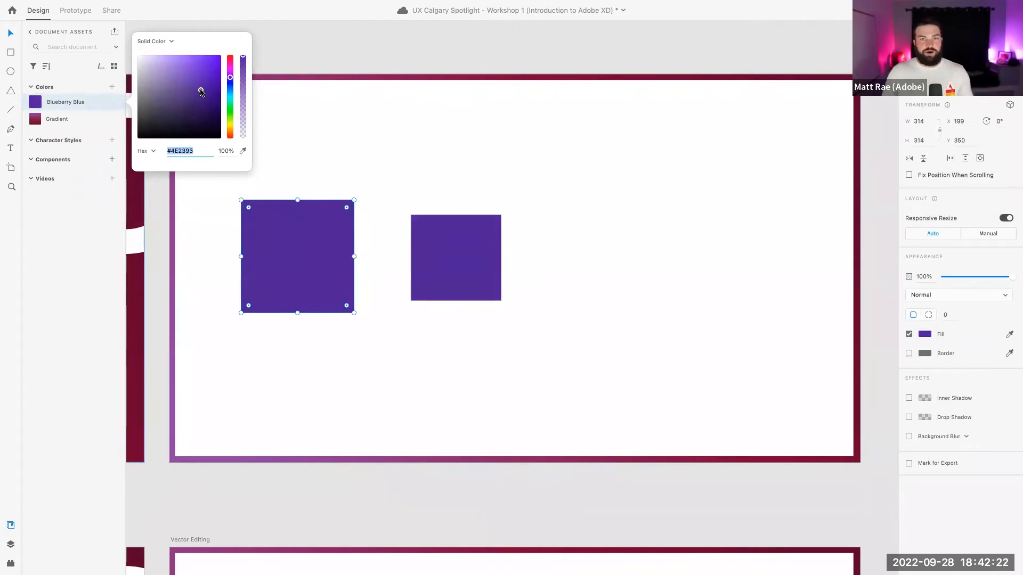
left_click(302, 66)
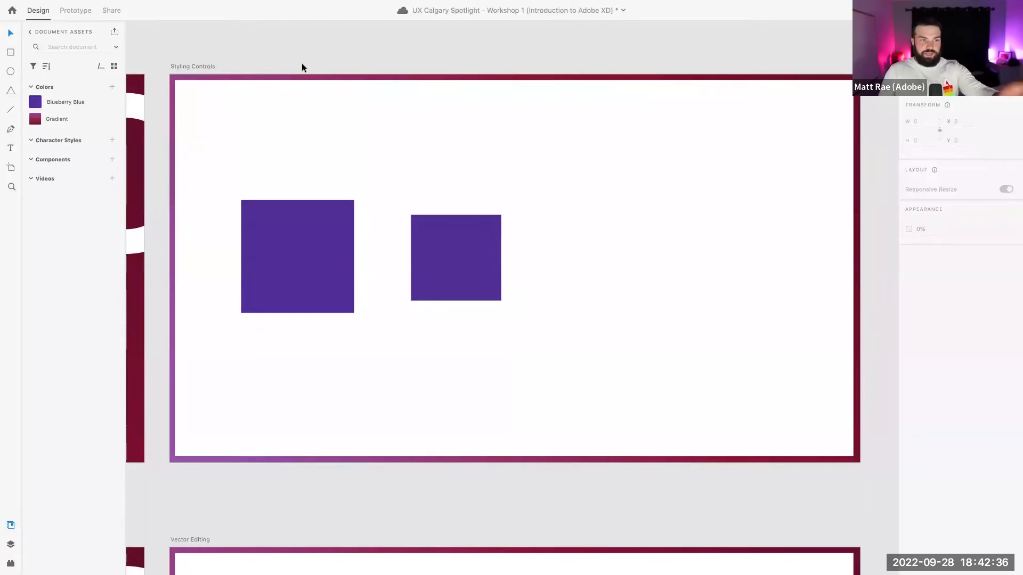
key("super+s")
Save the Styling Controls title's 160pt Adobe Clean formatting as character style 'Header 1'
scroll(365, 140, "down", 2)
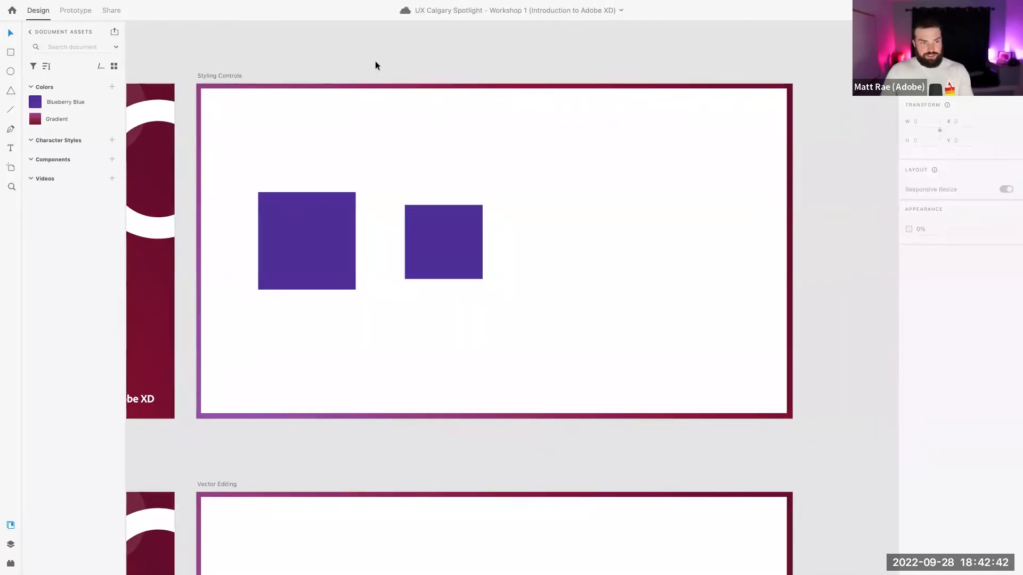
scroll(328, 142, "left", 10)
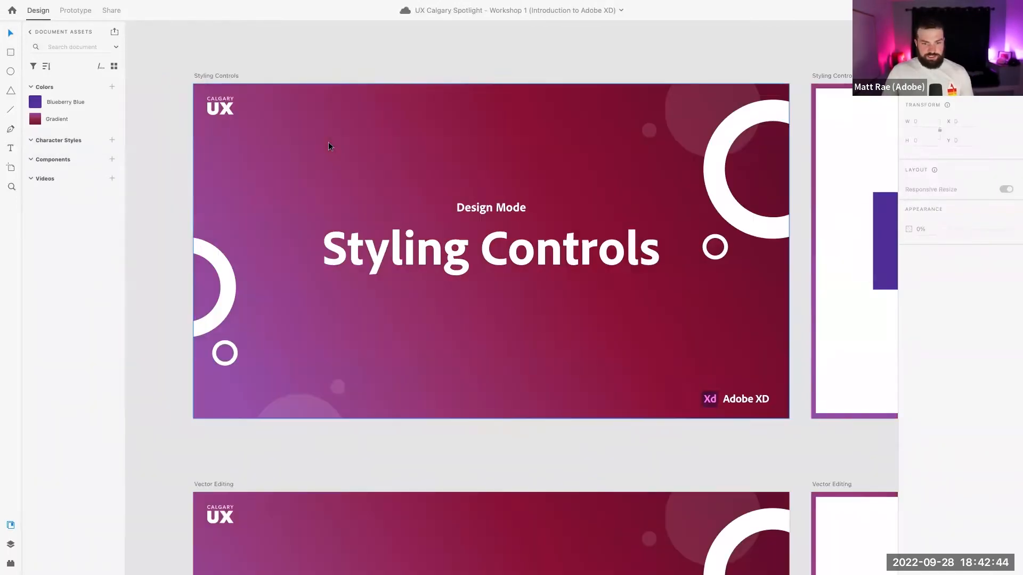
left_click(425, 249)
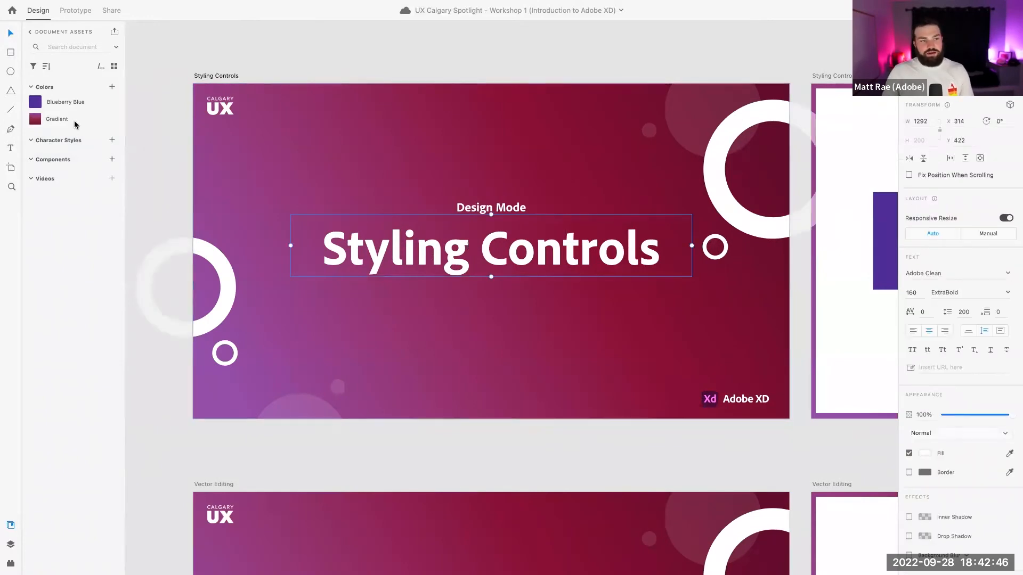
left_click(112, 139)
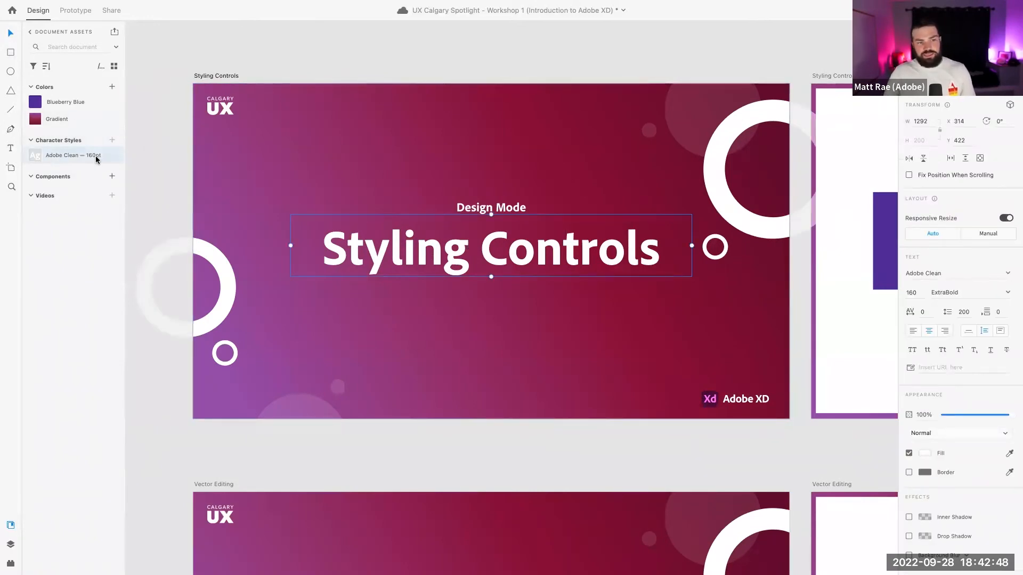
left_click(157, 123)
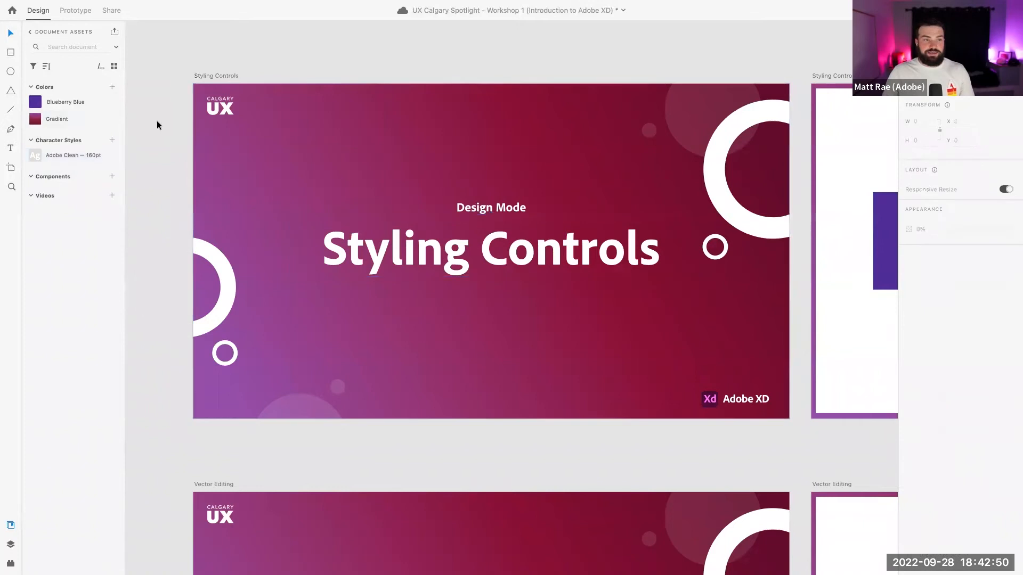
double_click(63, 154)
type("Header 1")
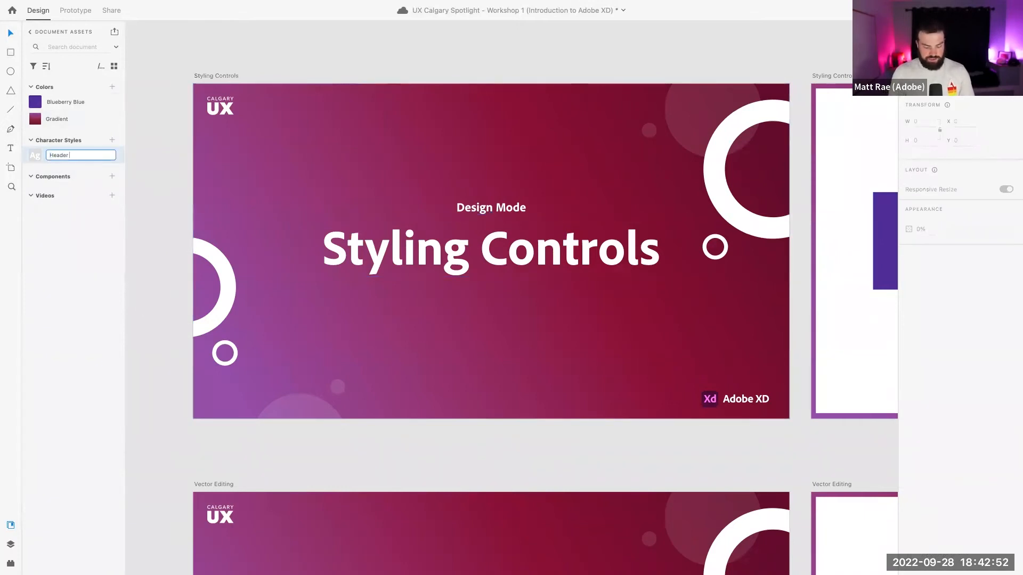
key("Return")
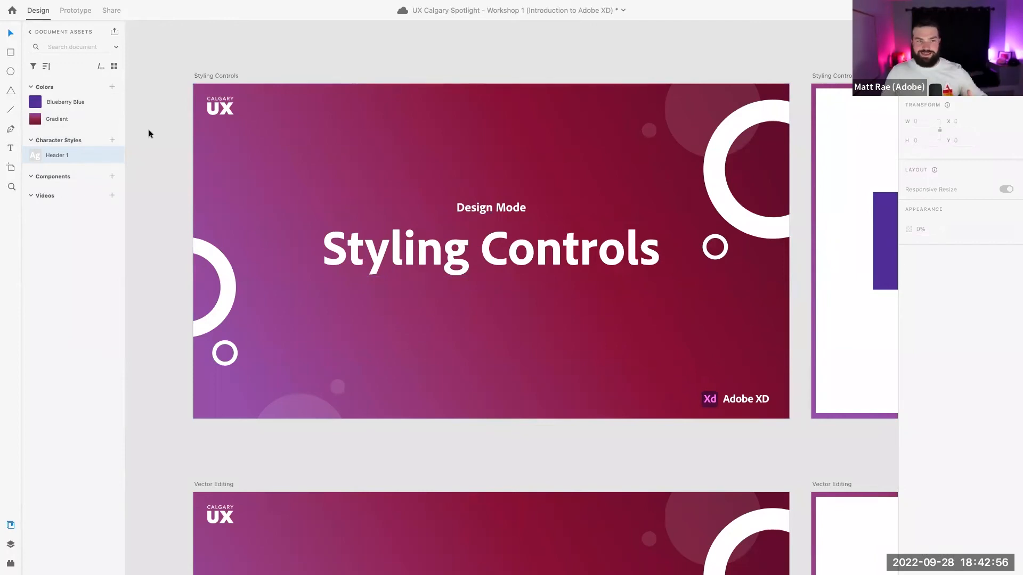
Apply Header 1 to the Design Mode text, then undo it
left_click(434, 205)
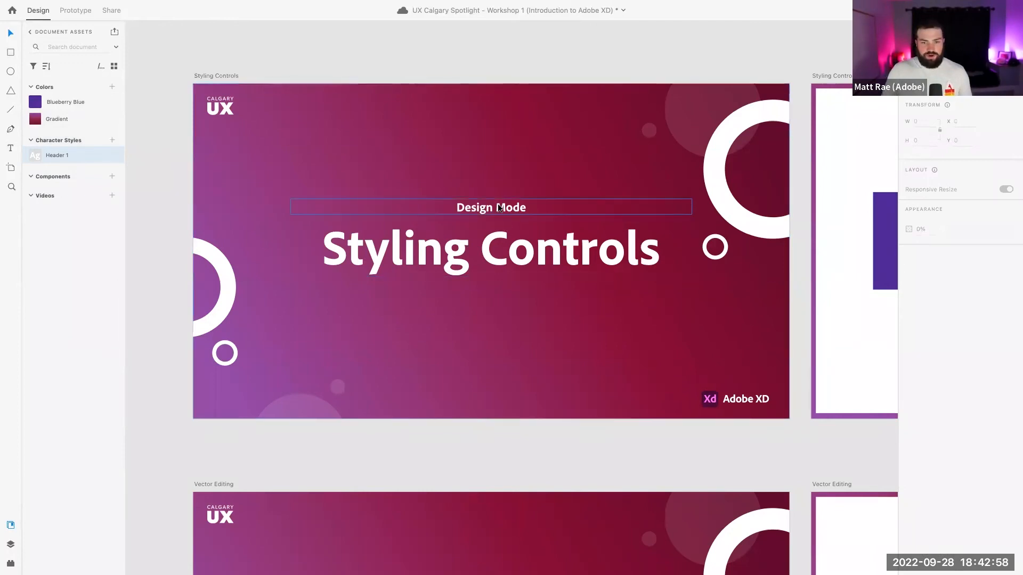
left_click(66, 155)
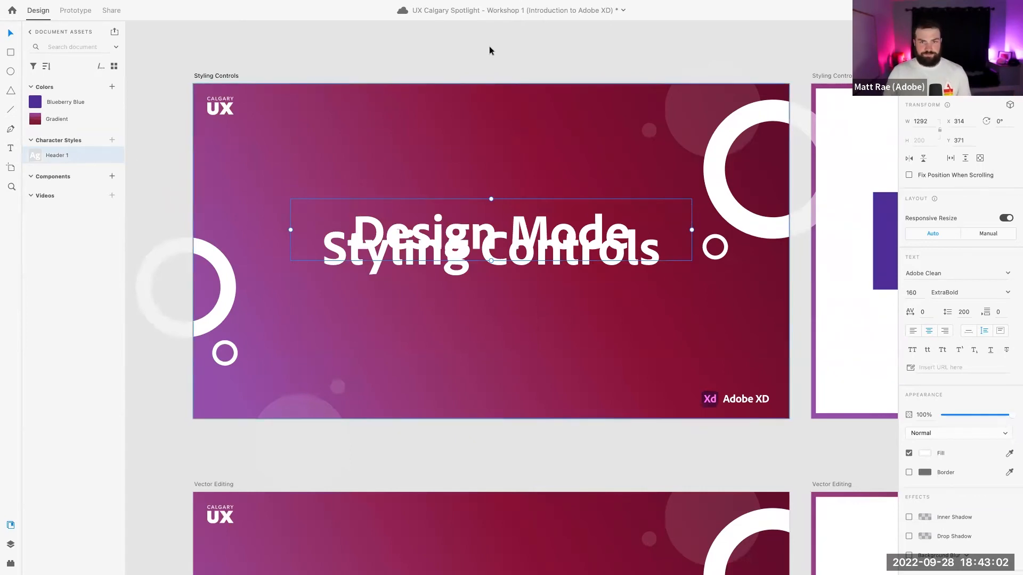
key("super+z")
Zoom out and select the left purple square
scroll(441, 222, "down", 5)
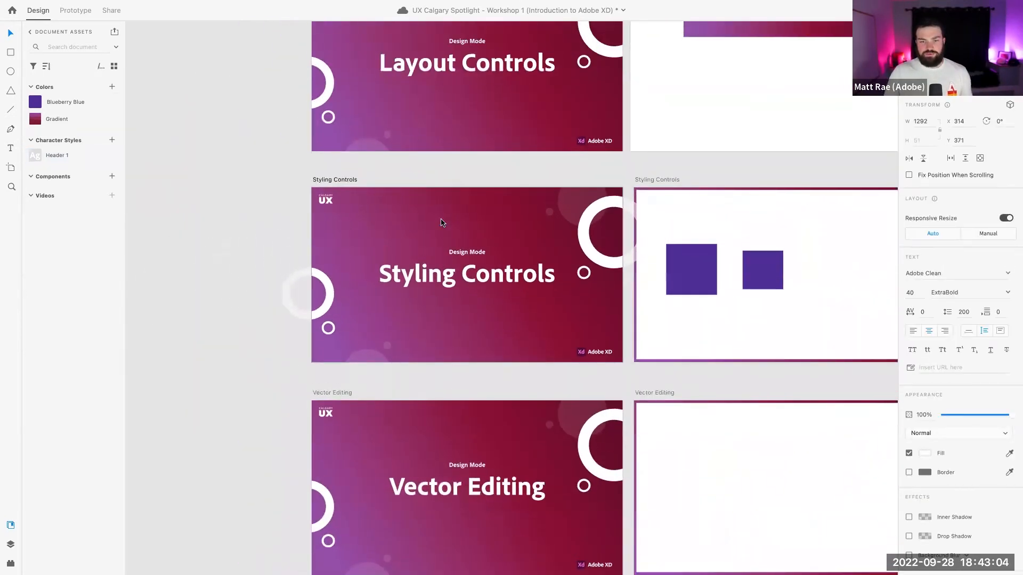
scroll(441, 222, "right", 5)
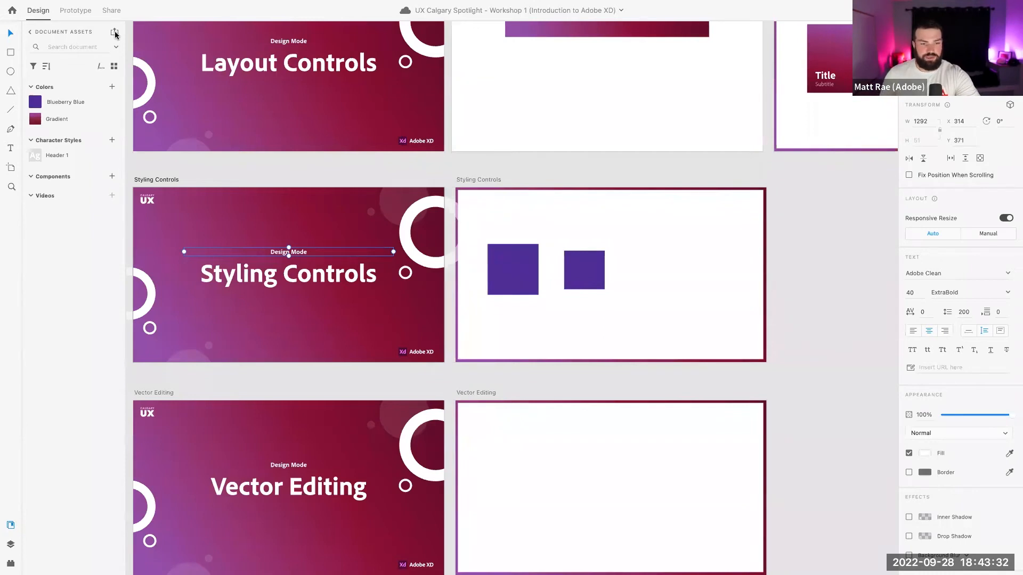
left_click(579, 176)
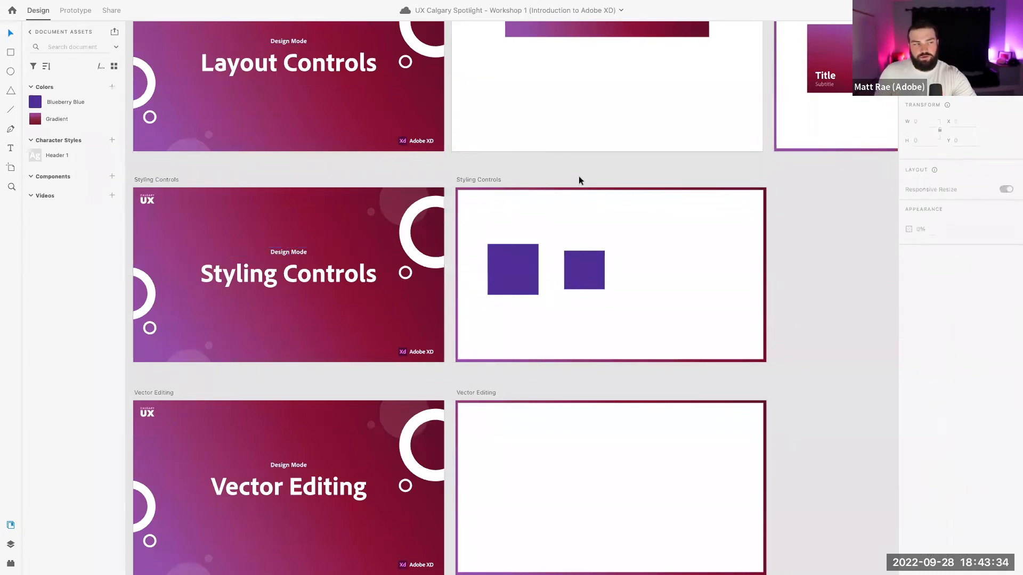
left_click(515, 269)
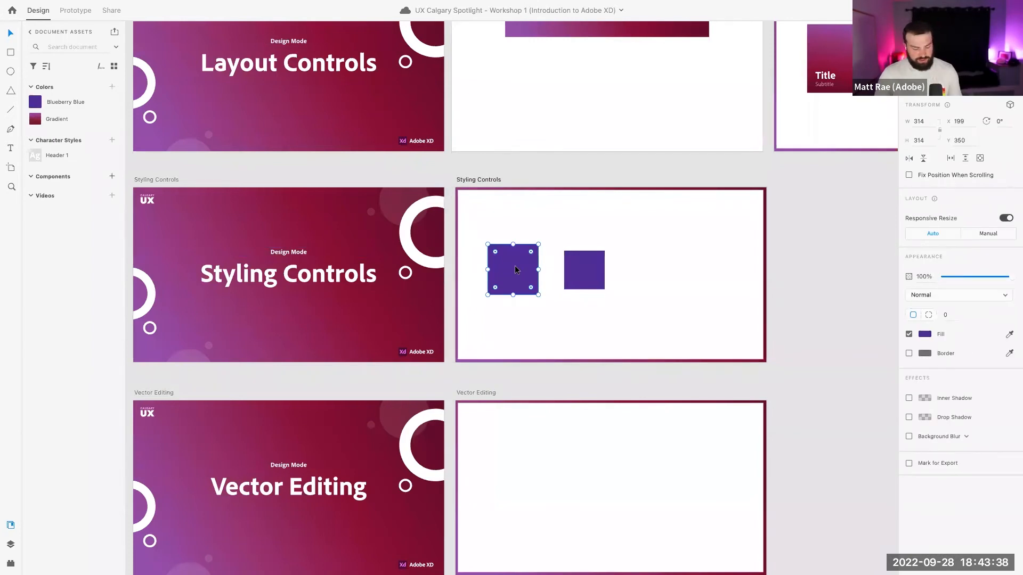
Zoom in on the Styling Controls artboard's two purple squares, selecting the left one
scroll(532, 264, "down", 2)
scroll(532, 263, "up", 5)
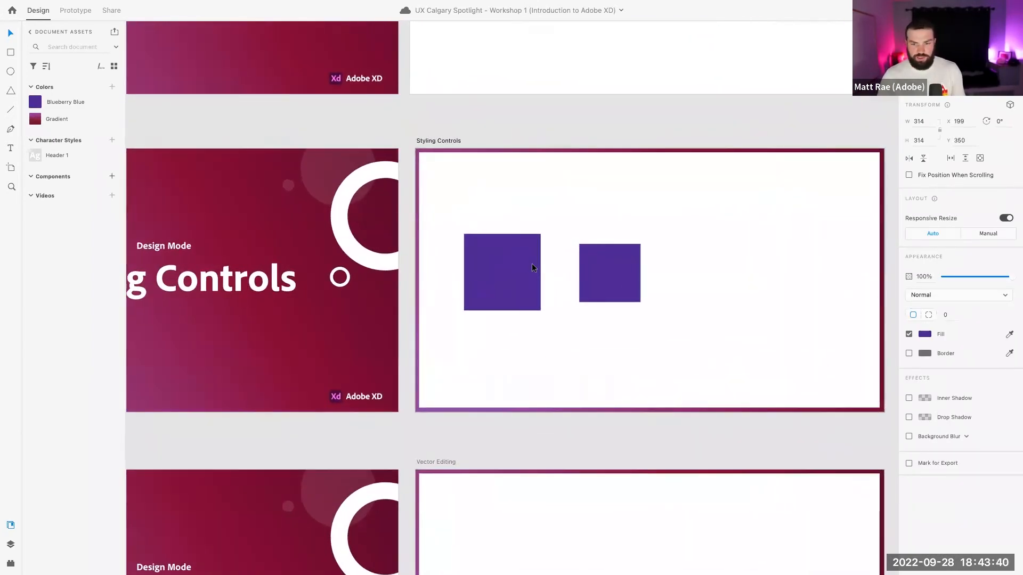
left_click(532, 264)
scroll(553, 258, "right", 5)
scroll(553, 257, "up", 3)
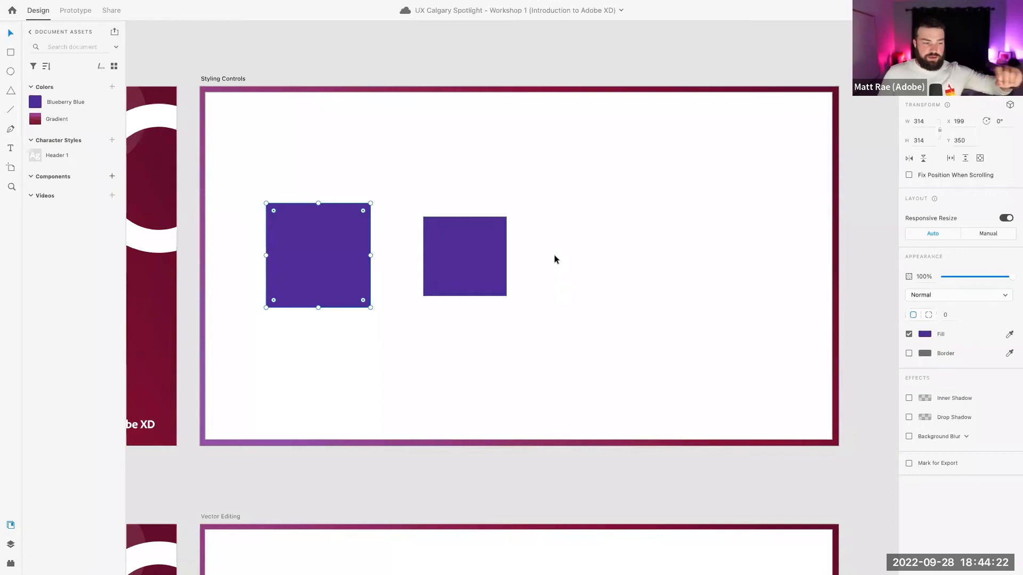
Zoom out to the top row of slides and select the Welcome Slide artboard
left_click(514, 99)
scroll(534, 129, "down", 3)
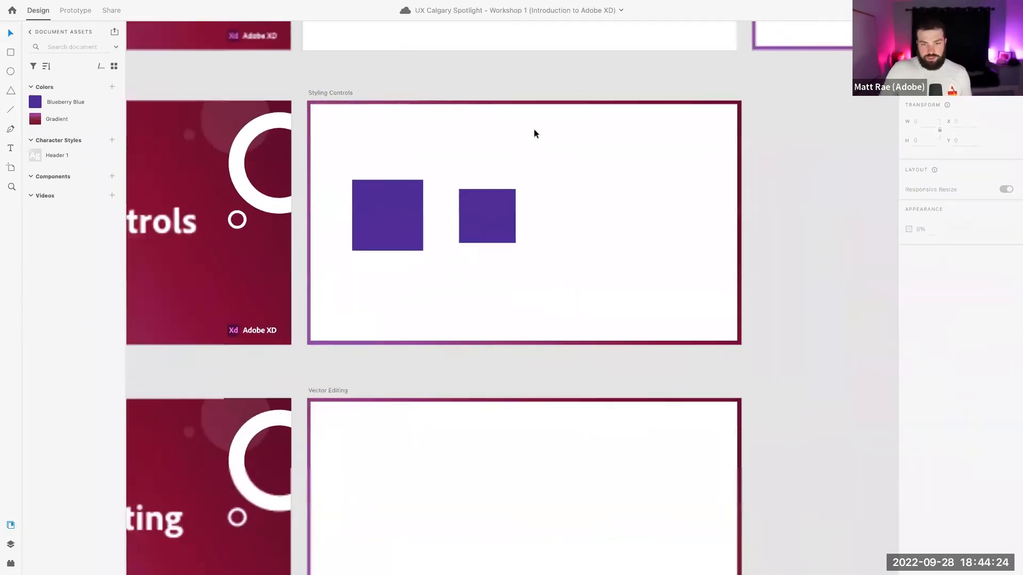
scroll(534, 129, "down", 5)
scroll(534, 129, "up", 6)
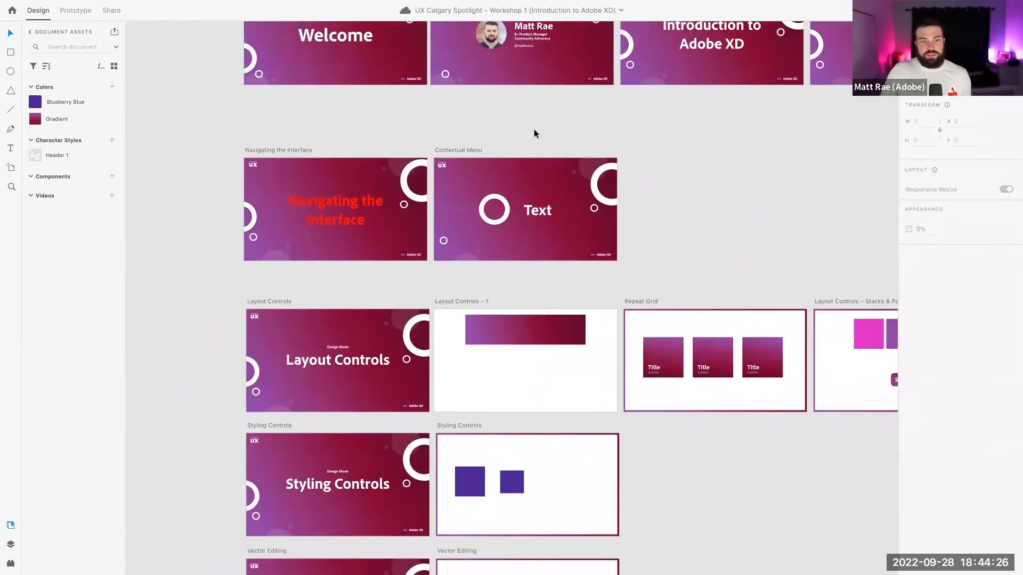
scroll(534, 129, "down", 3)
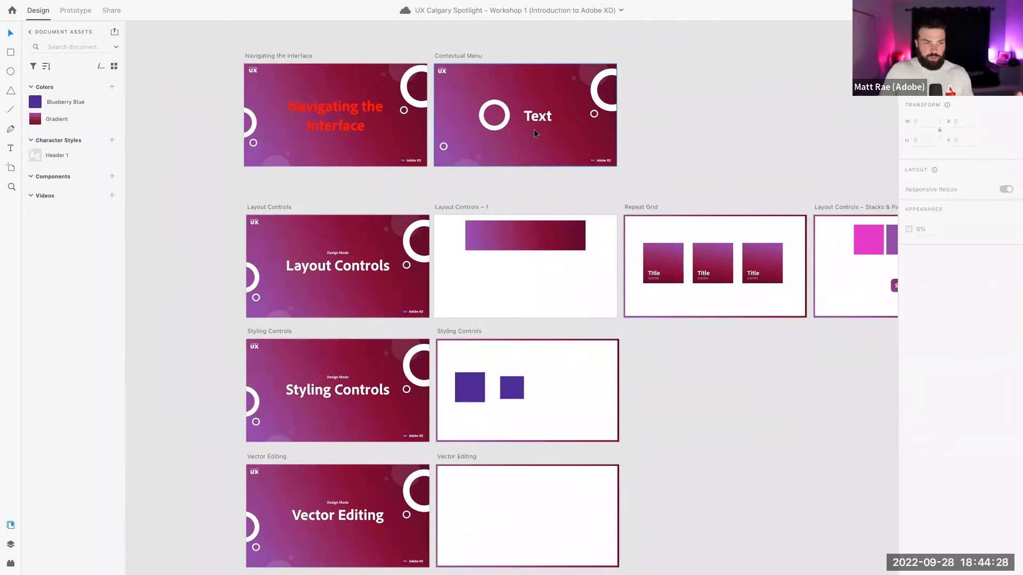
scroll(322, 161, "left", 4)
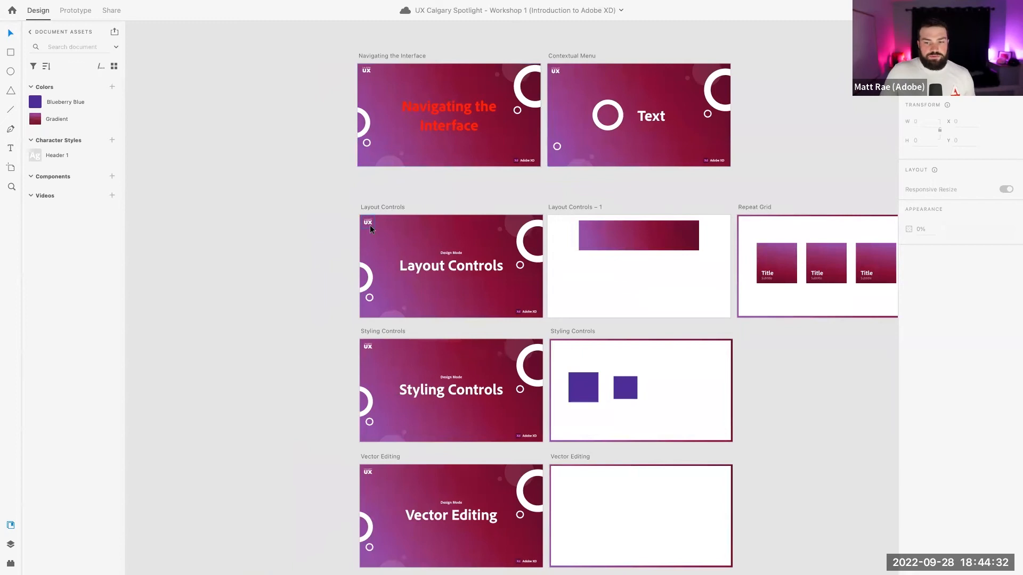
scroll(370, 225, "down", 5)
scroll(370, 224, "up", 7)
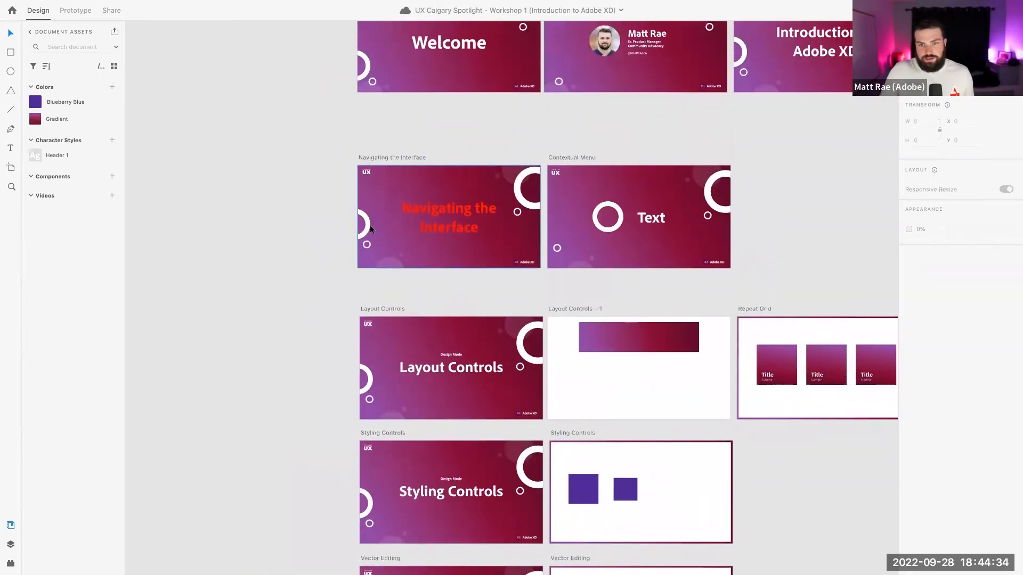
scroll(370, 225, "up", 2)
left_click(386, 93)
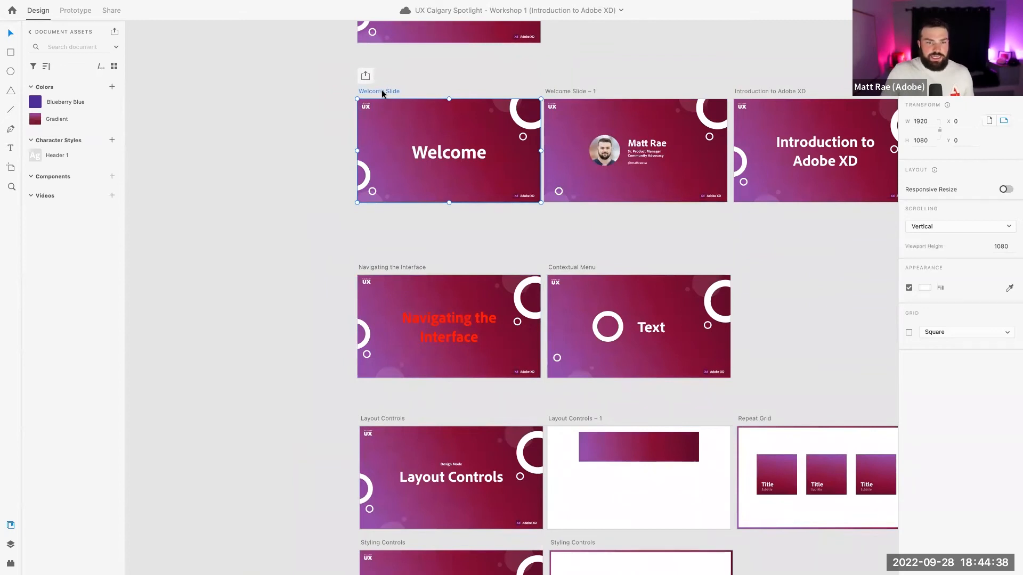
Add the Welcome Slide's #FFFFFF to document Colors, then delete that swatch
left_click(112, 88)
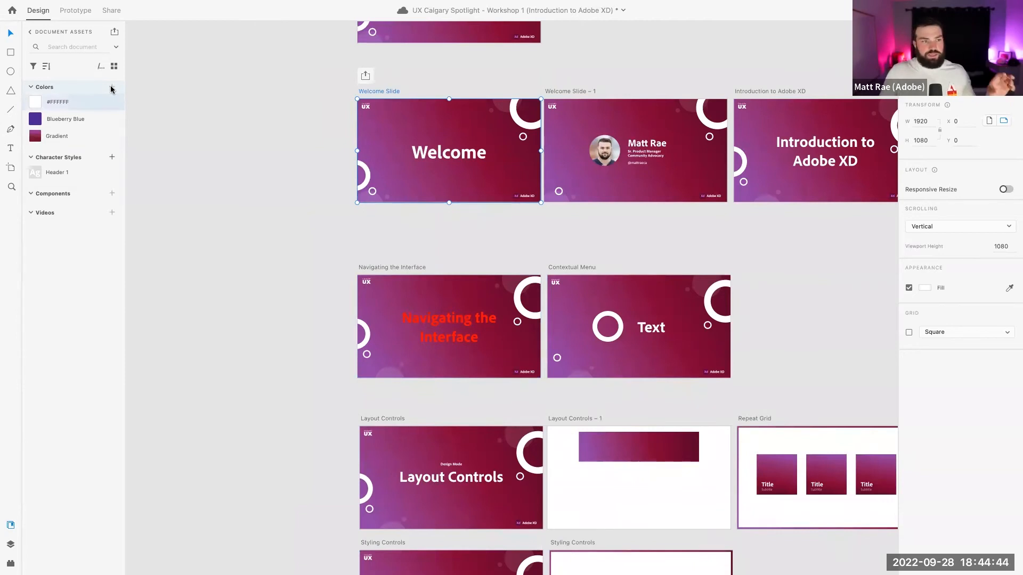
left_click(140, 109)
right_click(78, 104)
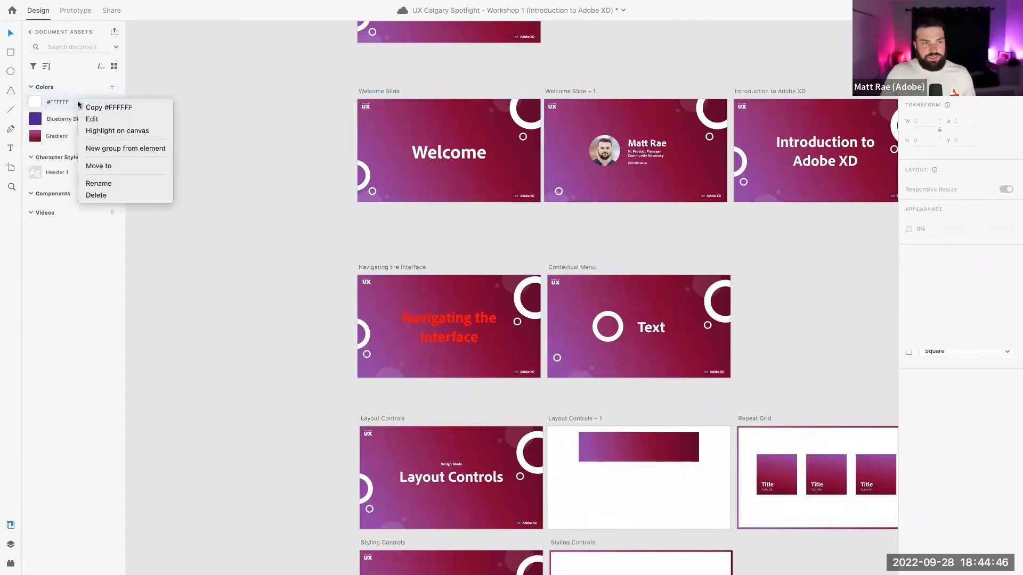
left_click(109, 195)
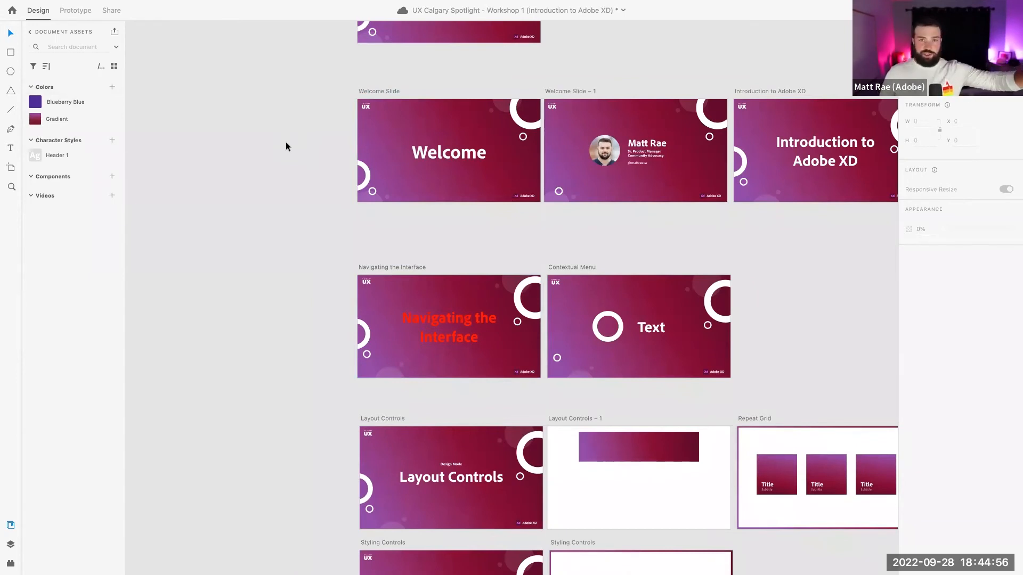
Zoom back in on the Styling Controls artboard's two purple squares
scroll(275, 151, "down", 10)
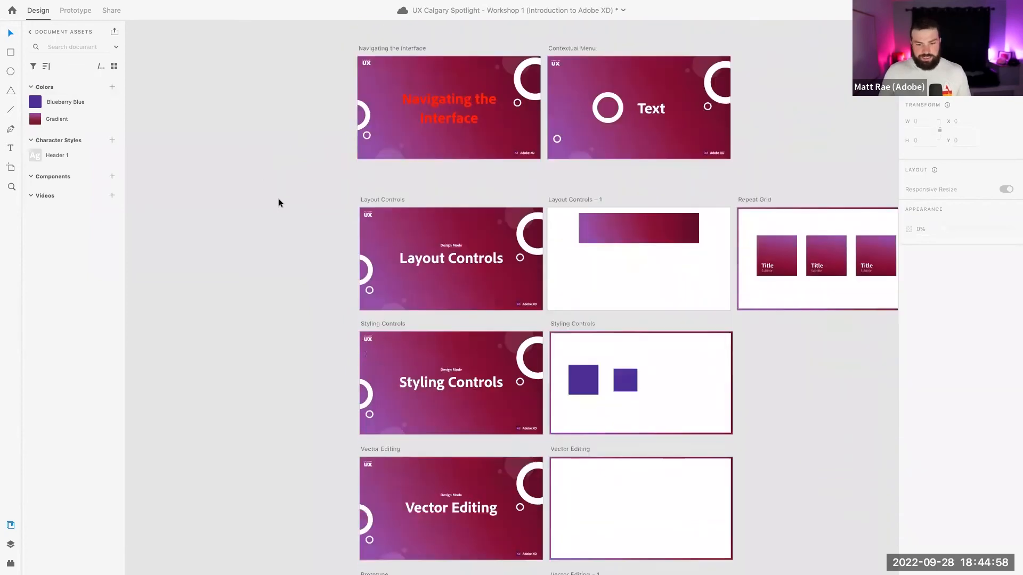
scroll(278, 199, "down", 2, "ctrl")
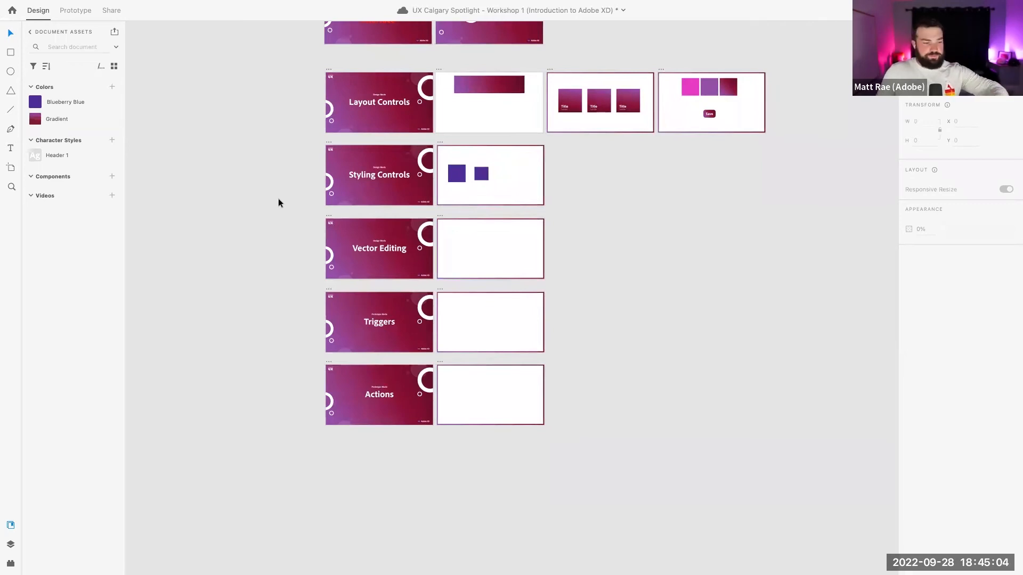
scroll(278, 200, "down", 3)
scroll(278, 201, "up", 5)
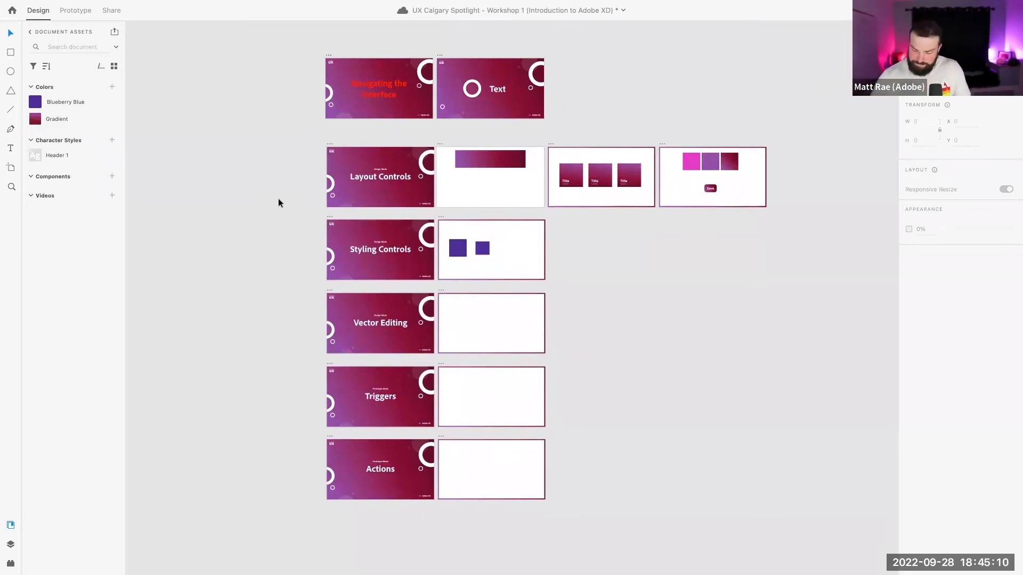
scroll(467, 248, "up", 5)
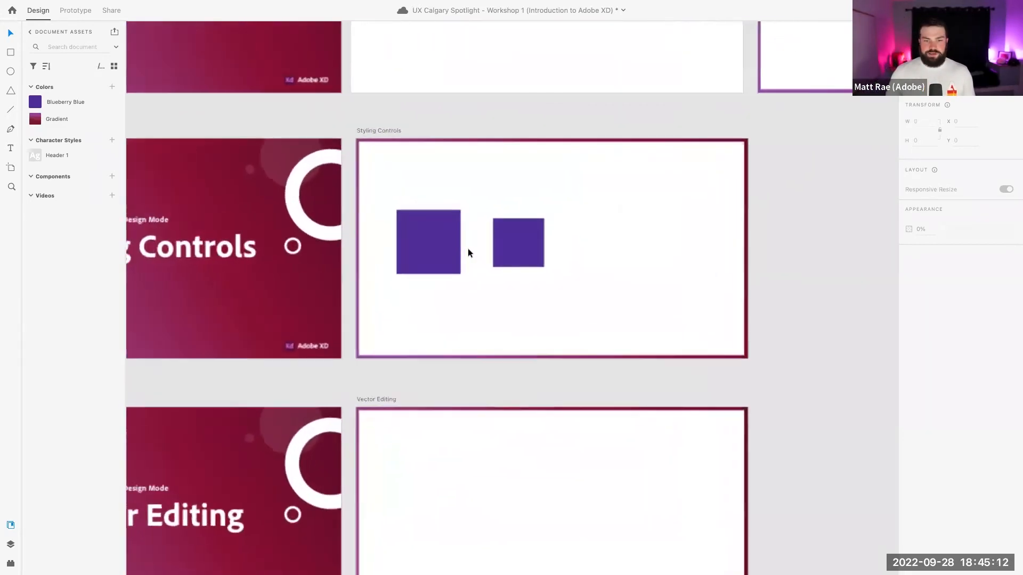
scroll(467, 249, "up", 2)
scroll(473, 195, "up", 3)
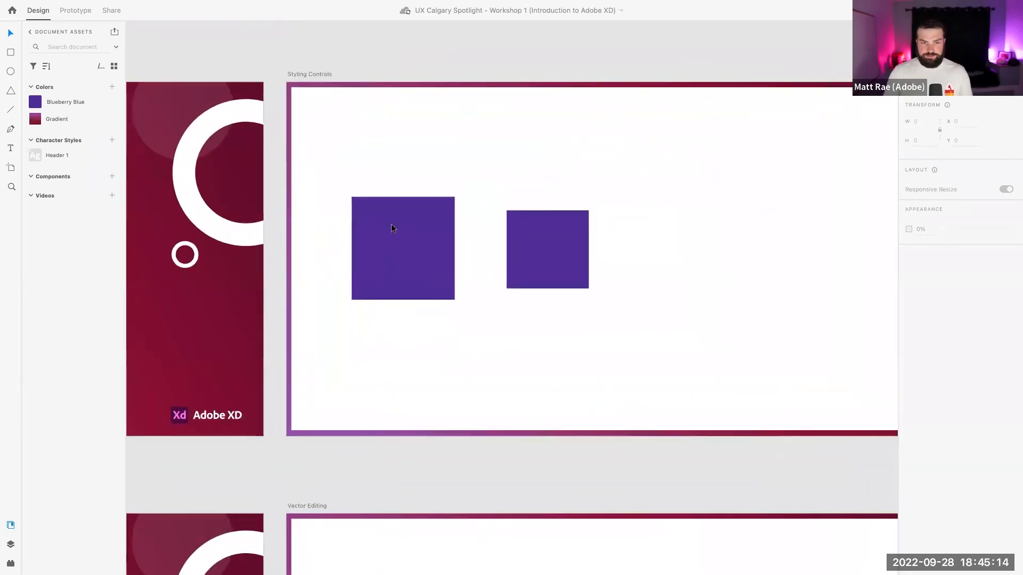
left_click(391, 228)
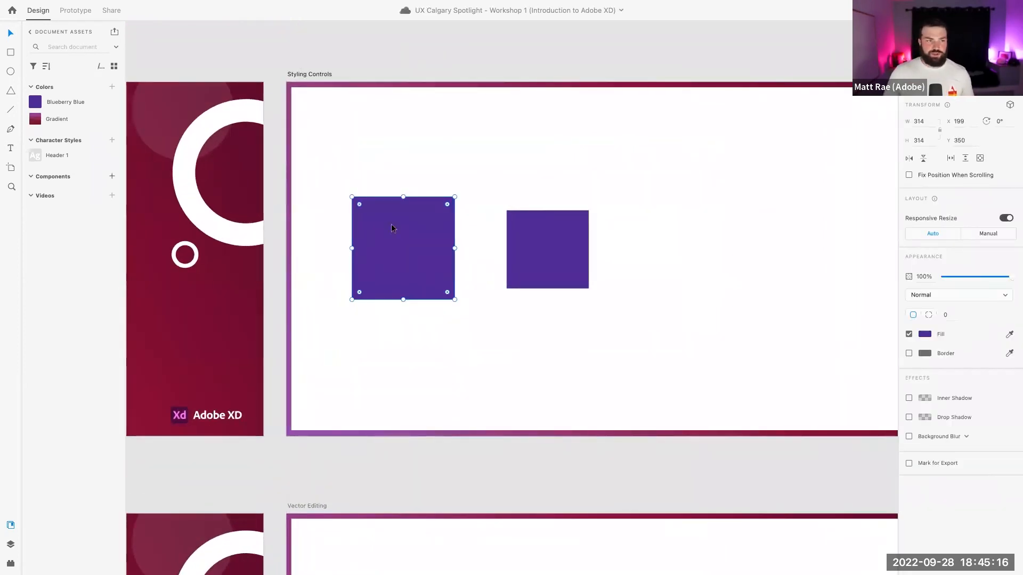
left_click(10, 91)
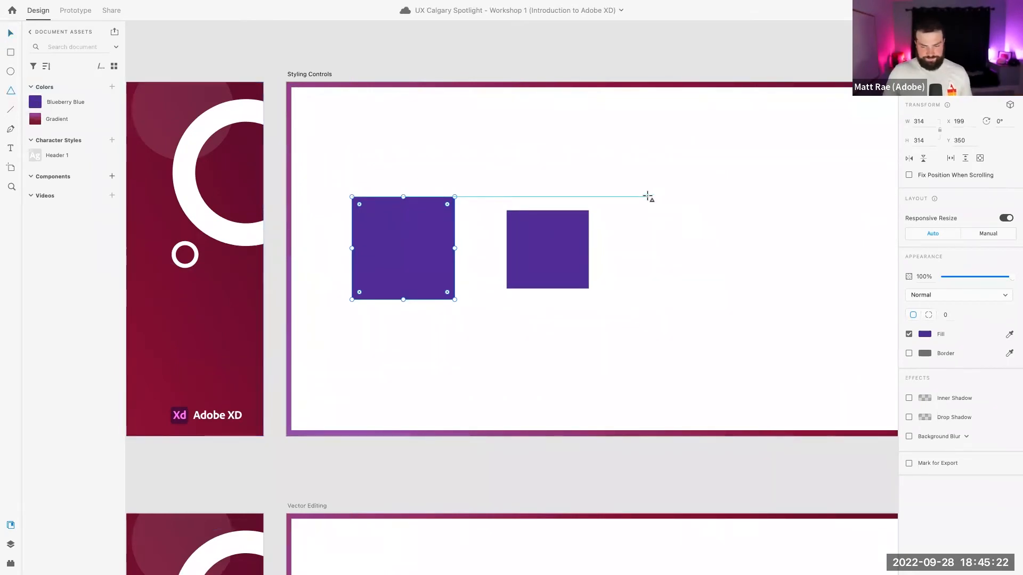
left_click_drag(643, 192, 746, 281)
left_click_drag(749, 319, 766, 333)
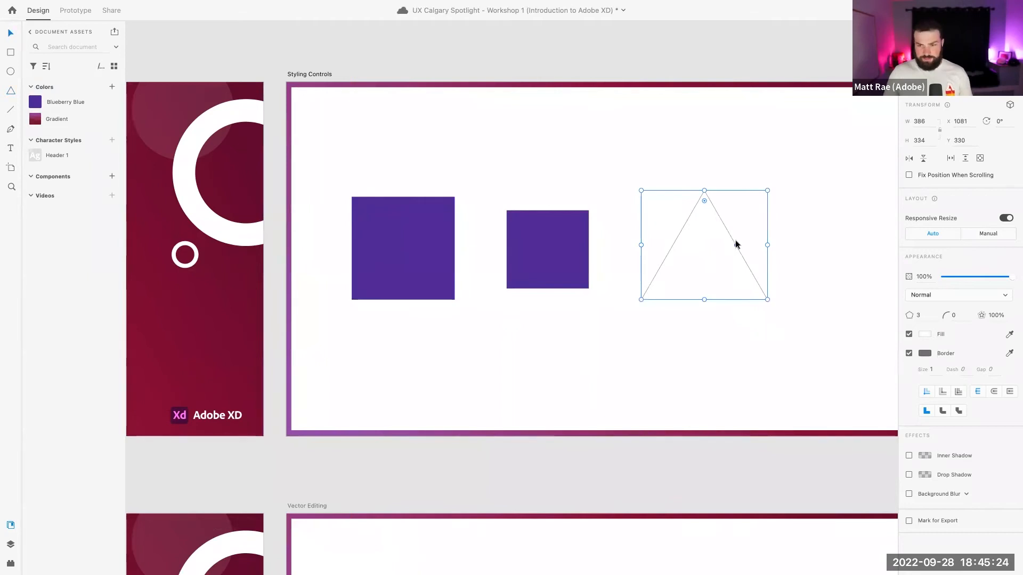
mouse_move(705, 201)
left_mouse_down()
mouse_move(702, 213)
mouse_move(703, 190)
mouse_move(703, 211)
left_mouse_up()
left_click(442, 213)
mouse_move(445, 206)
left_mouse_down()
mouse_move(404, 247)
mouse_move(458, 194)
left_mouse_up()
left_click(722, 245)
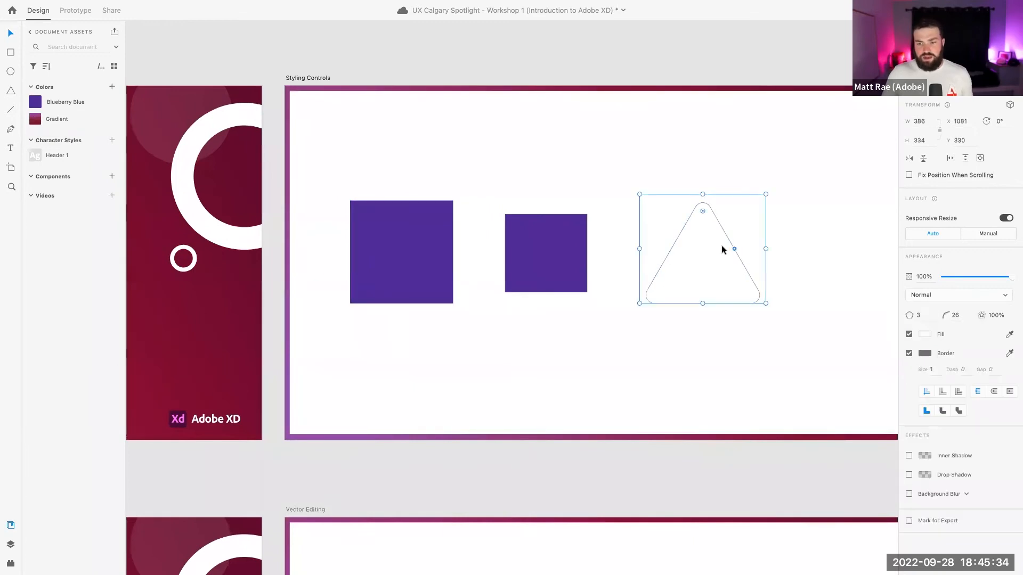
mouse_move(734, 250)
left_mouse_down()
mouse_move(714, 256)
mouse_move(738, 240)
mouse_move(719, 251)
left_mouse_up()
left_click(926, 315)
key("Return")
left_click_drag(714, 256, 715, 255)
left_click(919, 315)
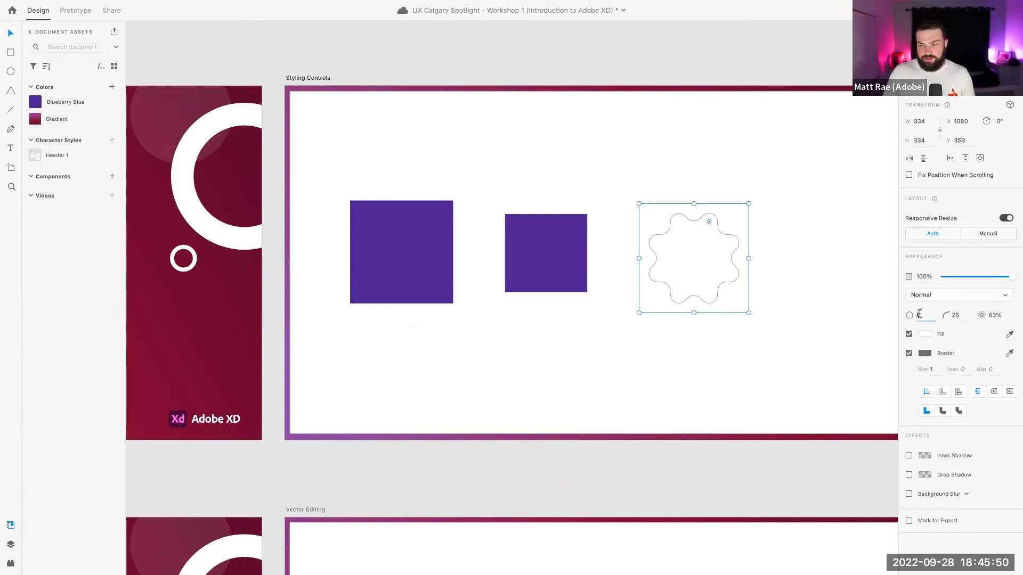
key("BackSpace")
type("3")
key("Return")
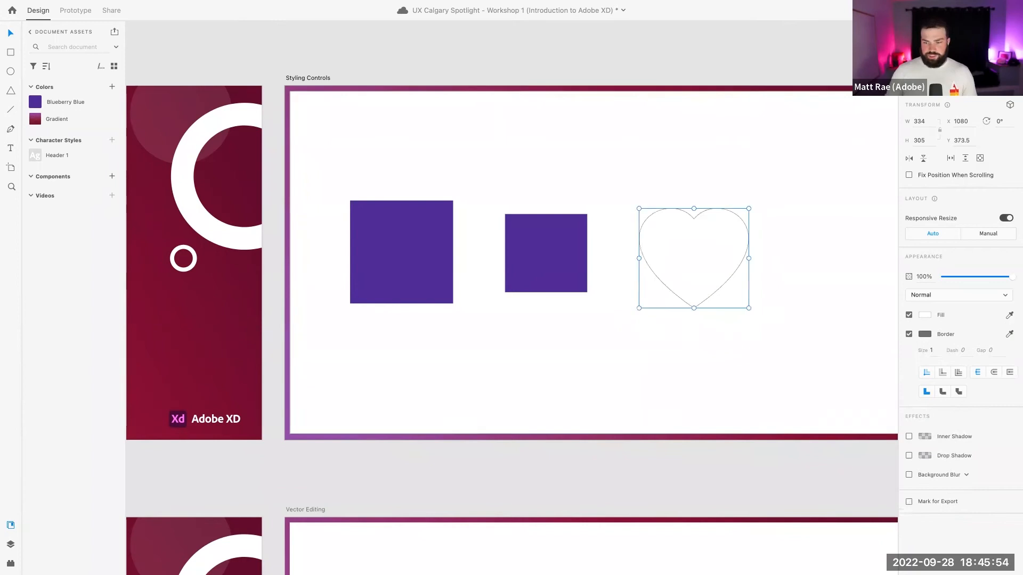
left_click(618, 54)
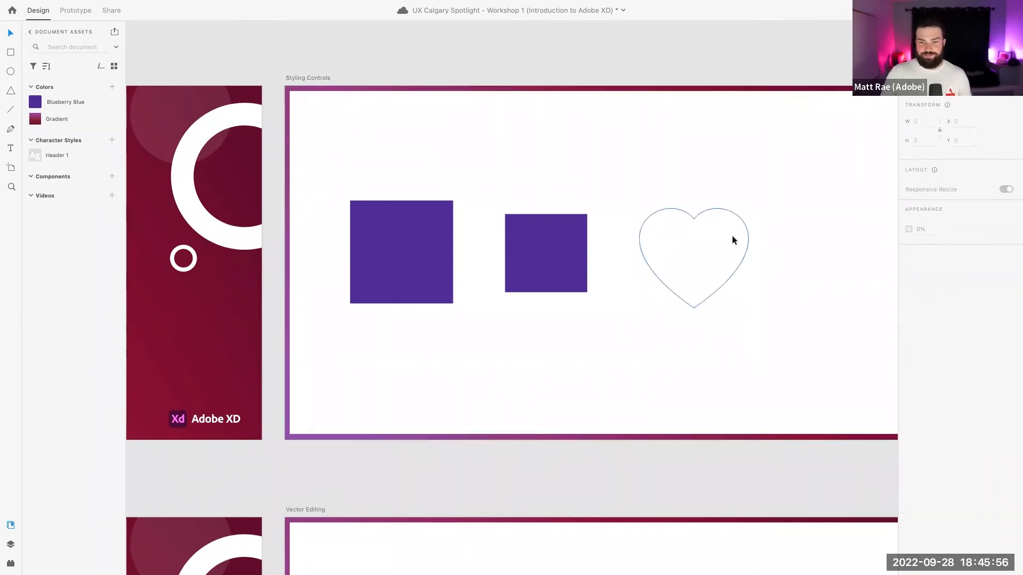
left_click(713, 213)
key("BackSpace")
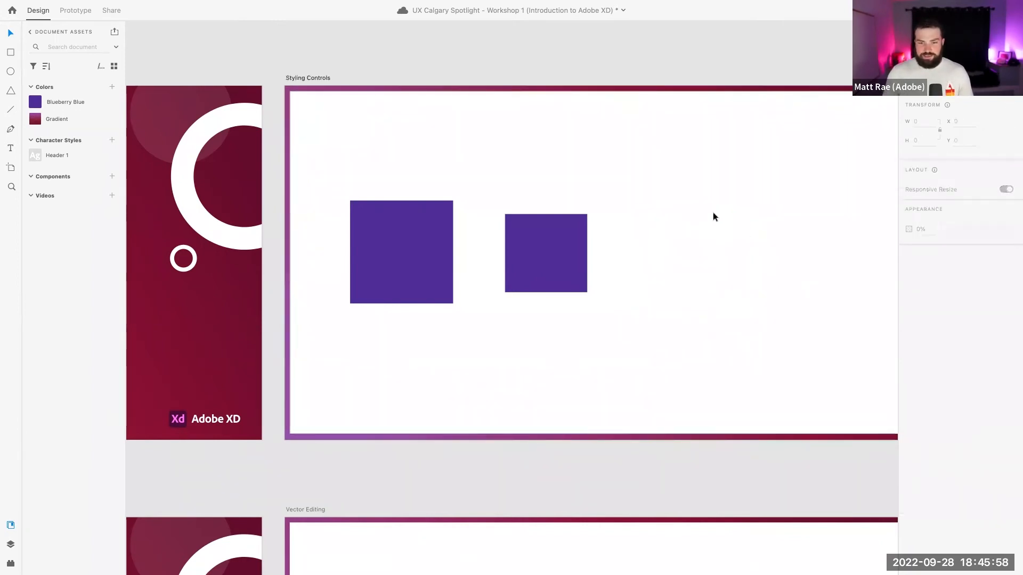
Lower the large purple square's opacity with the Opacity slider
left_click(436, 226)
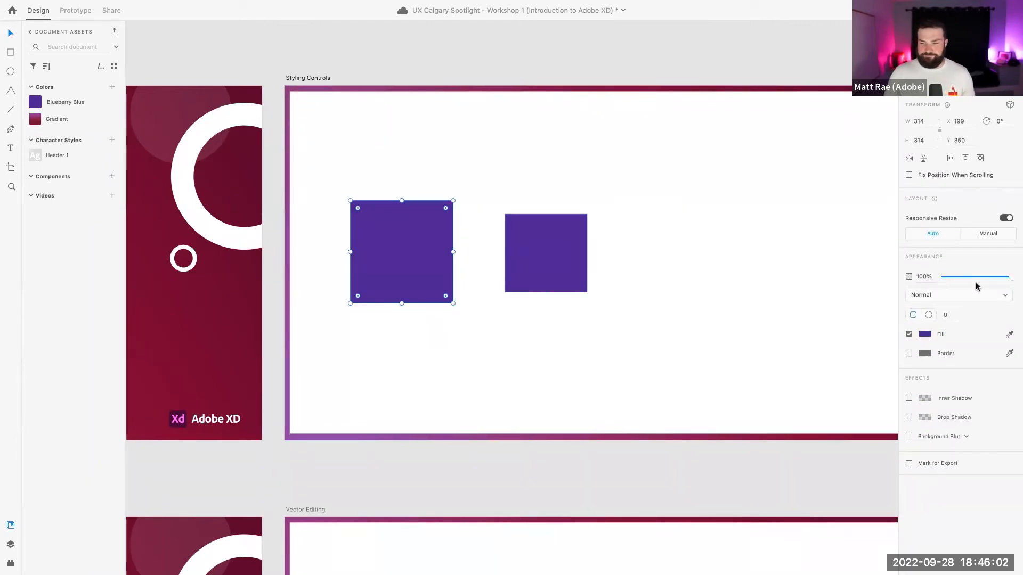
mouse_move(1010, 277)
left_mouse_down()
mouse_move(981, 279)
mouse_move(1017, 282)
left_mouse_up()
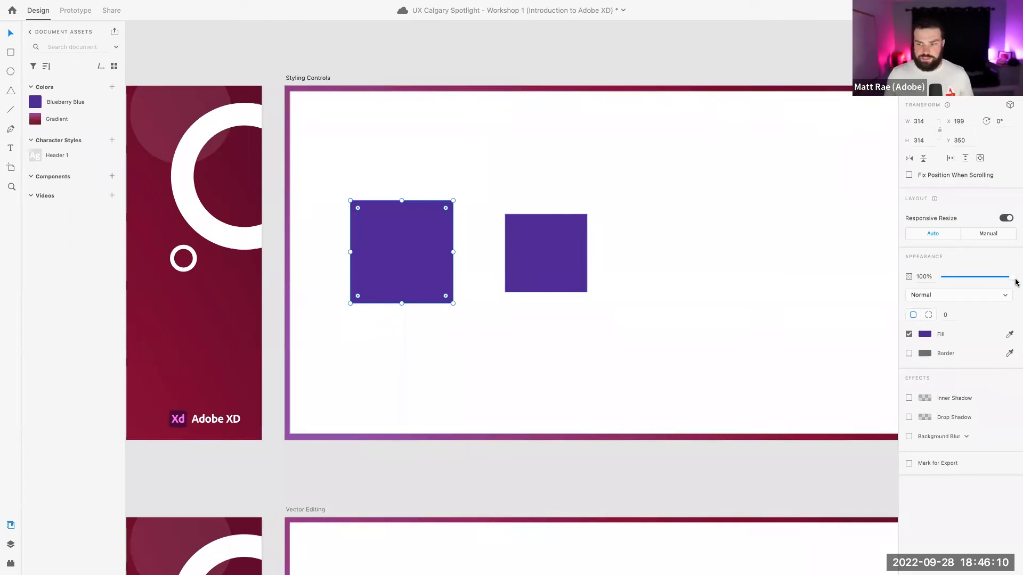
left_click(924, 335)
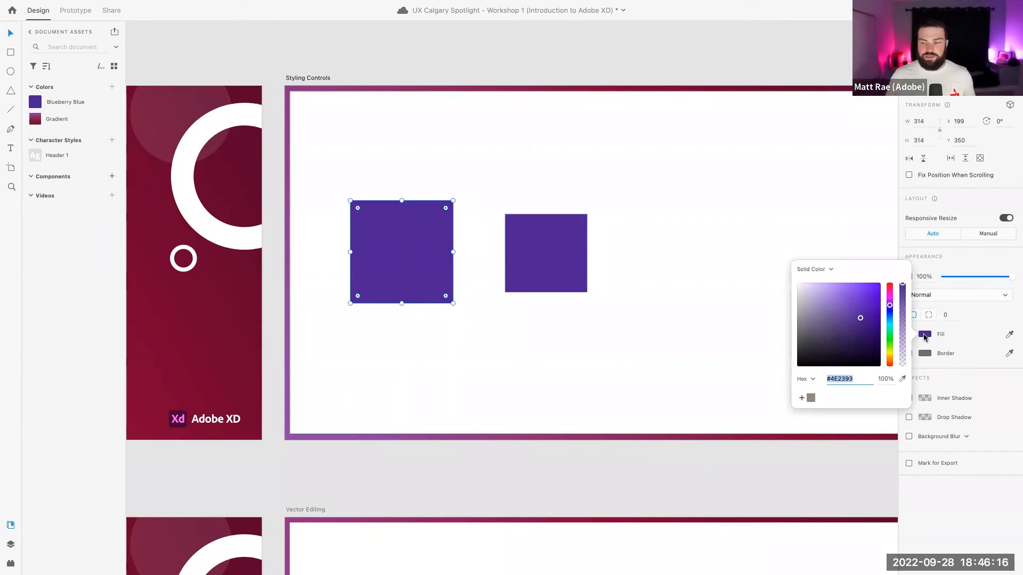
left_click(975, 259)
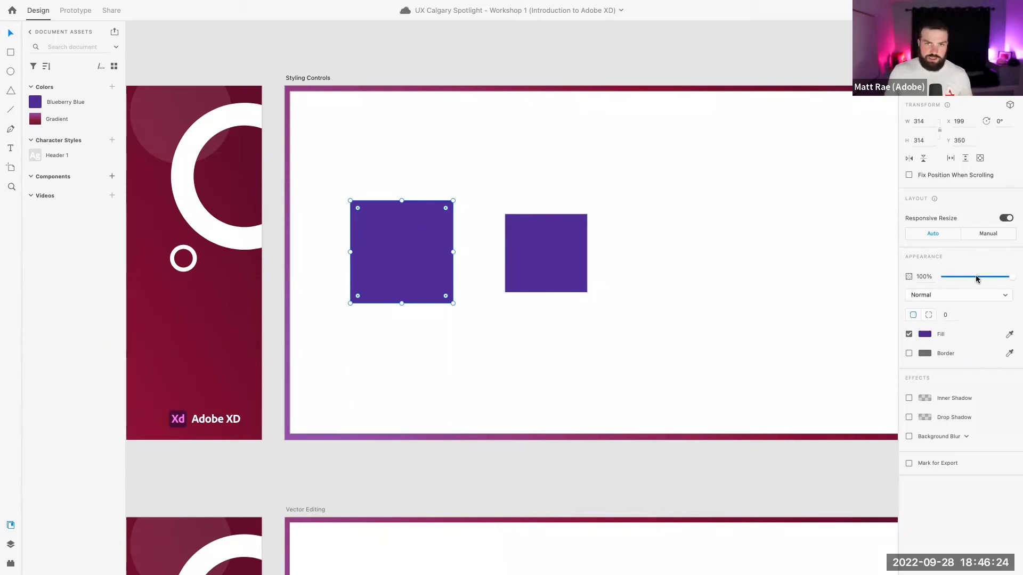
Set the square's opacity to exactly 89%, leaving the blend mode Normal
key("9")
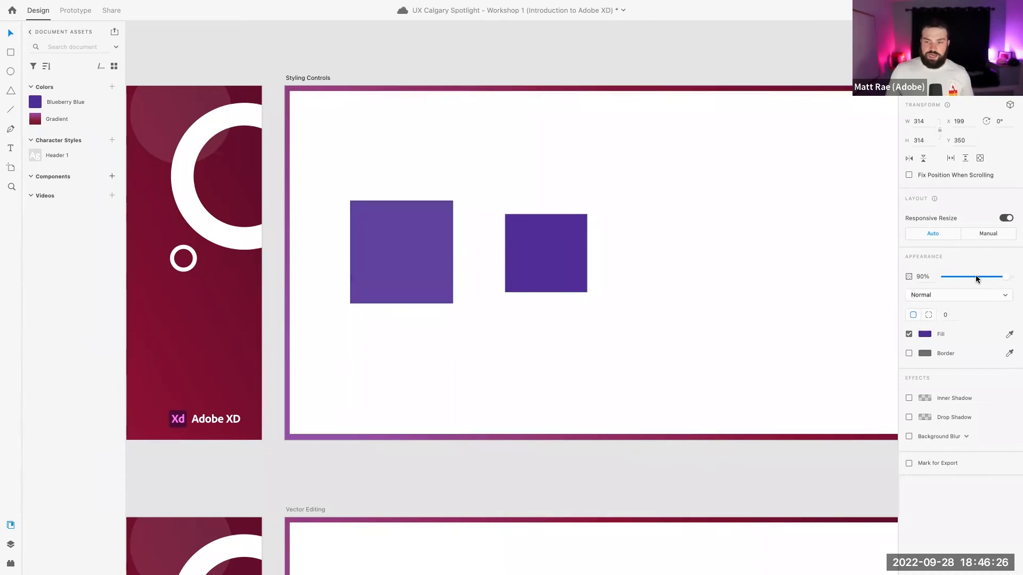
key("8")
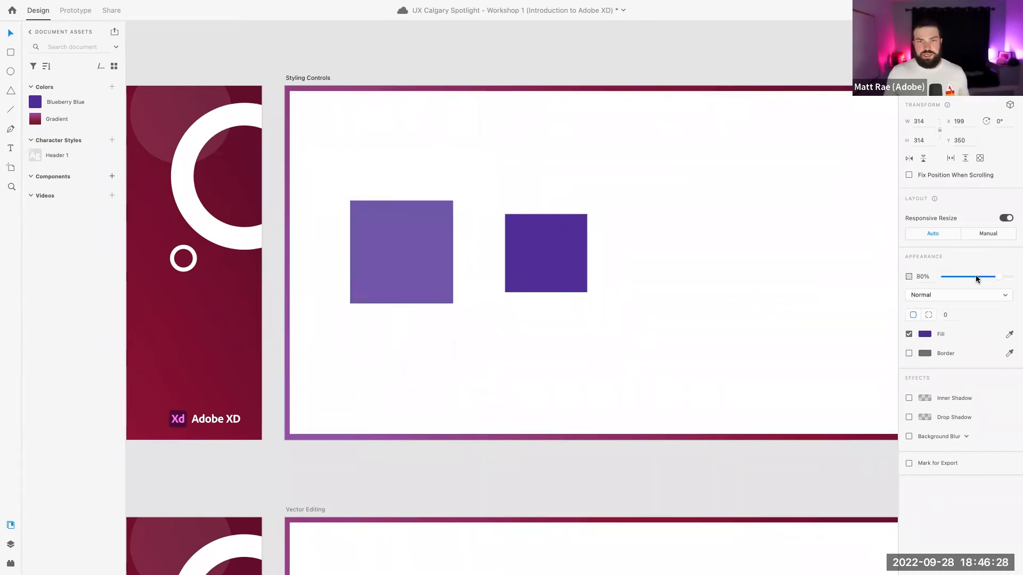
key("7")
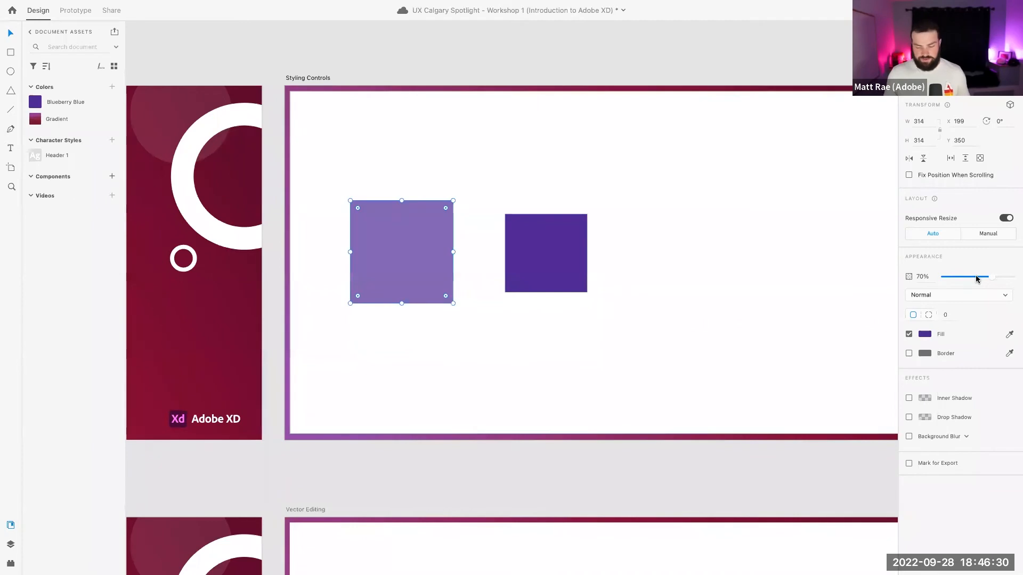
key("2")
key("1")
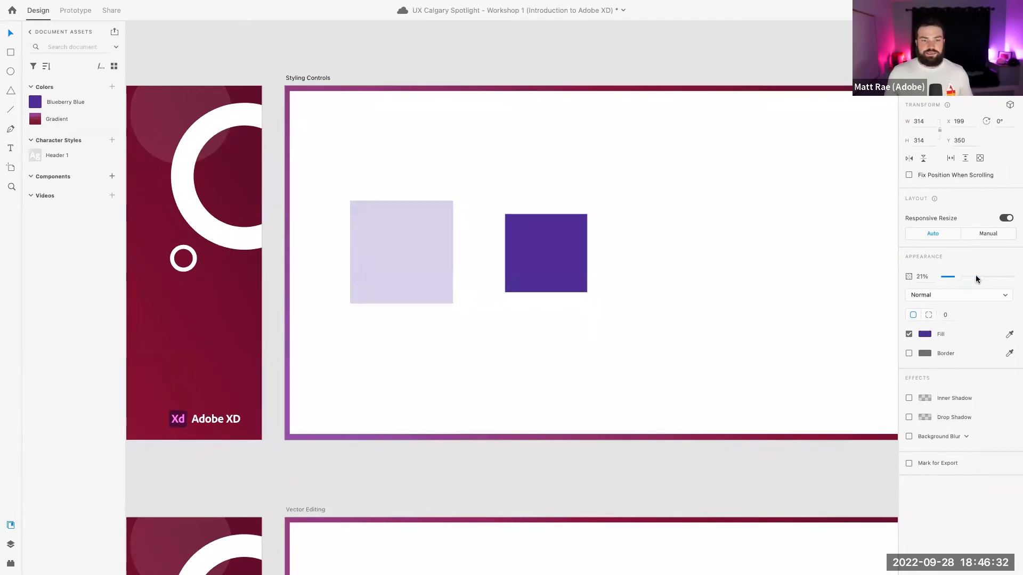
key("8")
key("9")
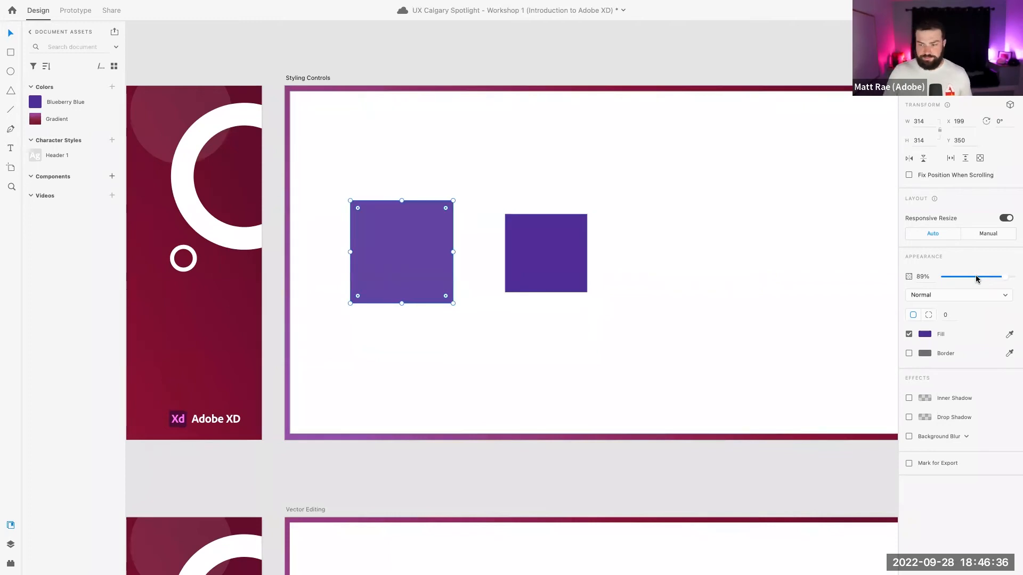
left_click(962, 294)
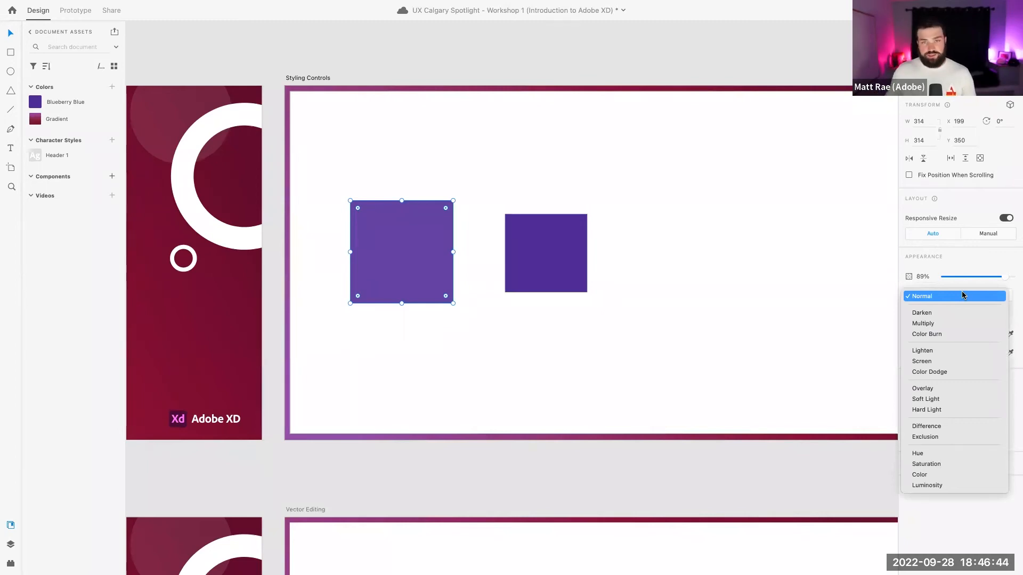
left_click(690, 298)
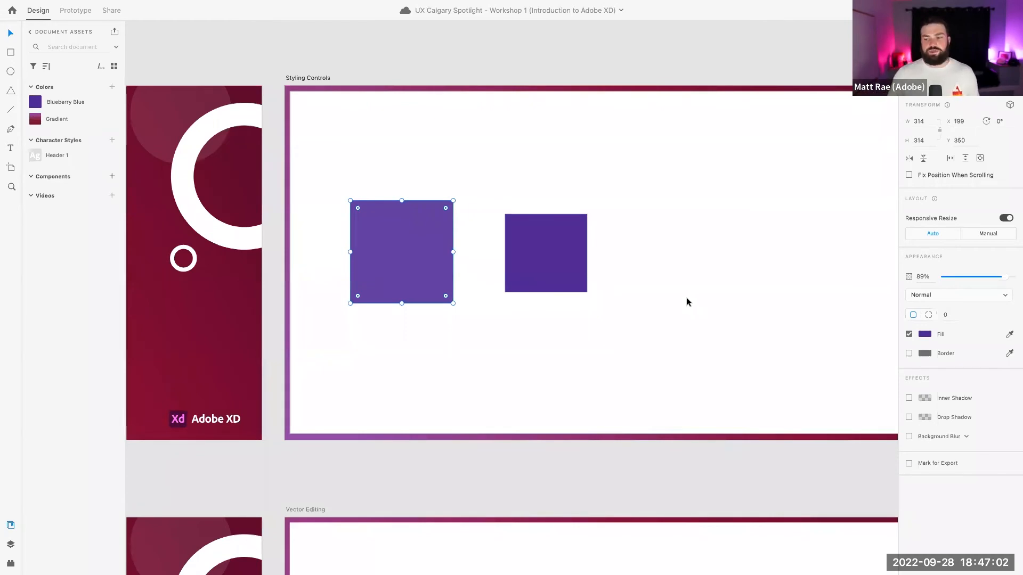
Switch the large square to per-corner radii and set the top-right corner to 50
left_click(850, 297)
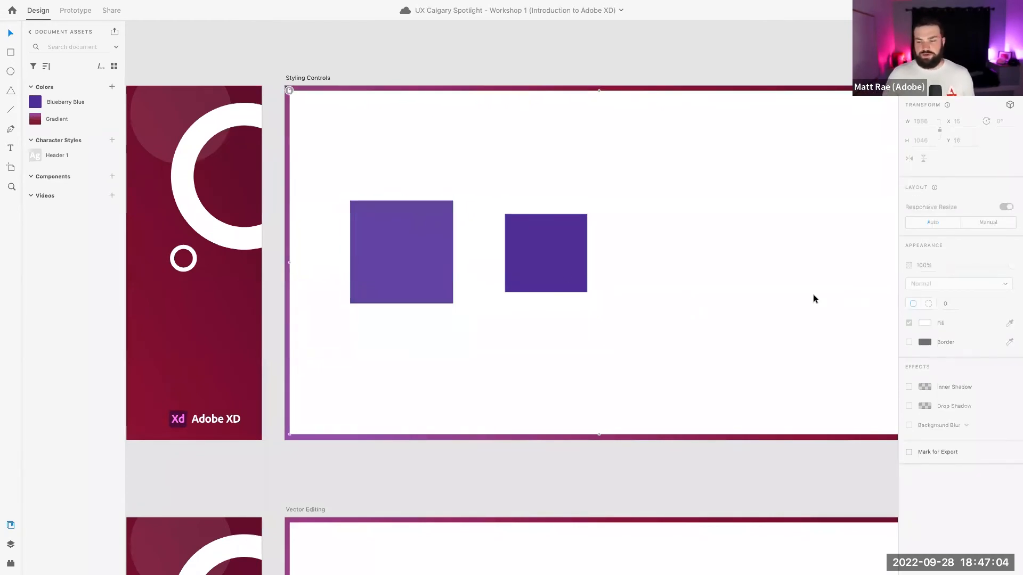
left_click(408, 262)
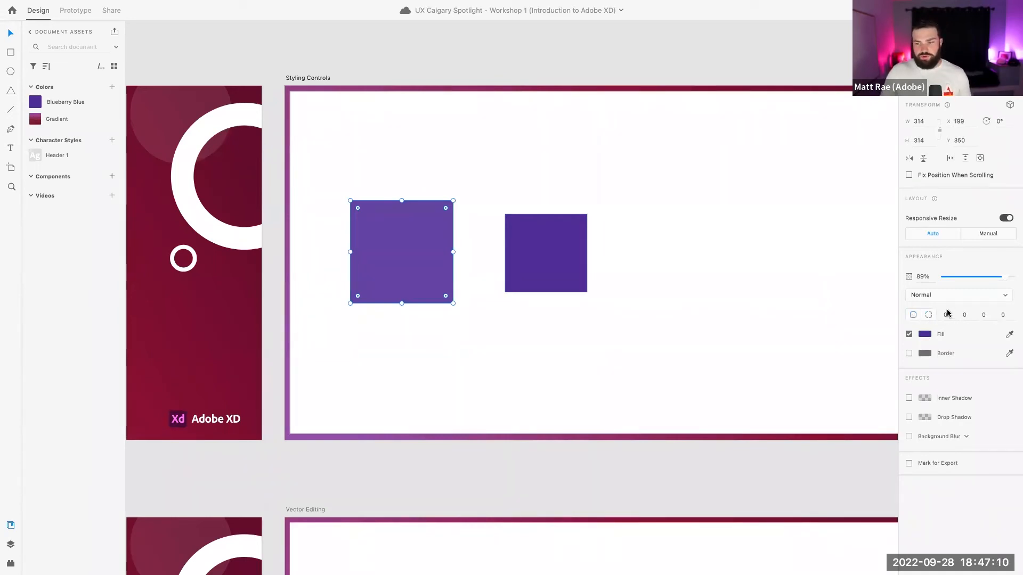
left_click(913, 315)
left_click(928, 315)
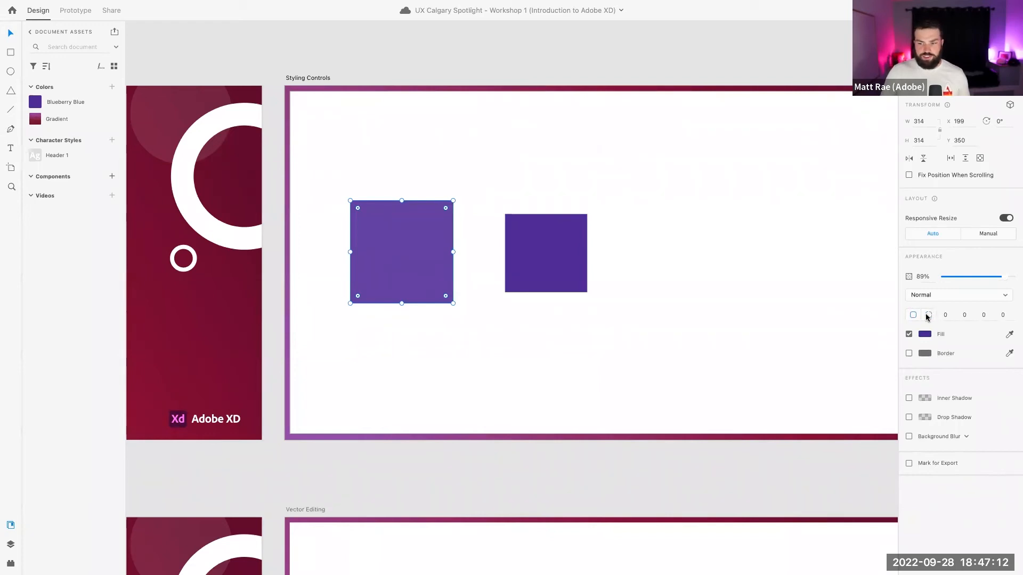
left_click(966, 315)
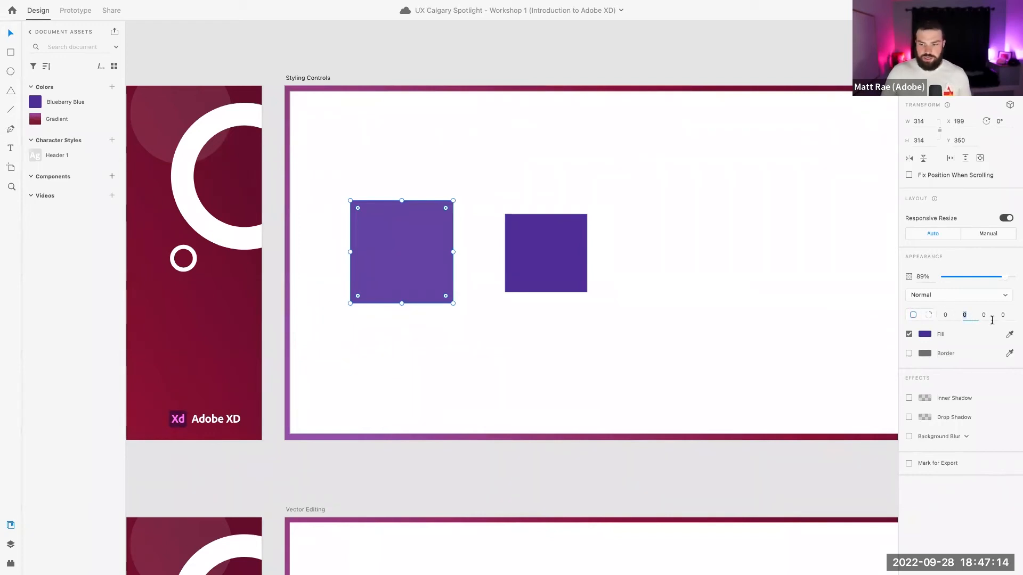
type("50")
key("Return")
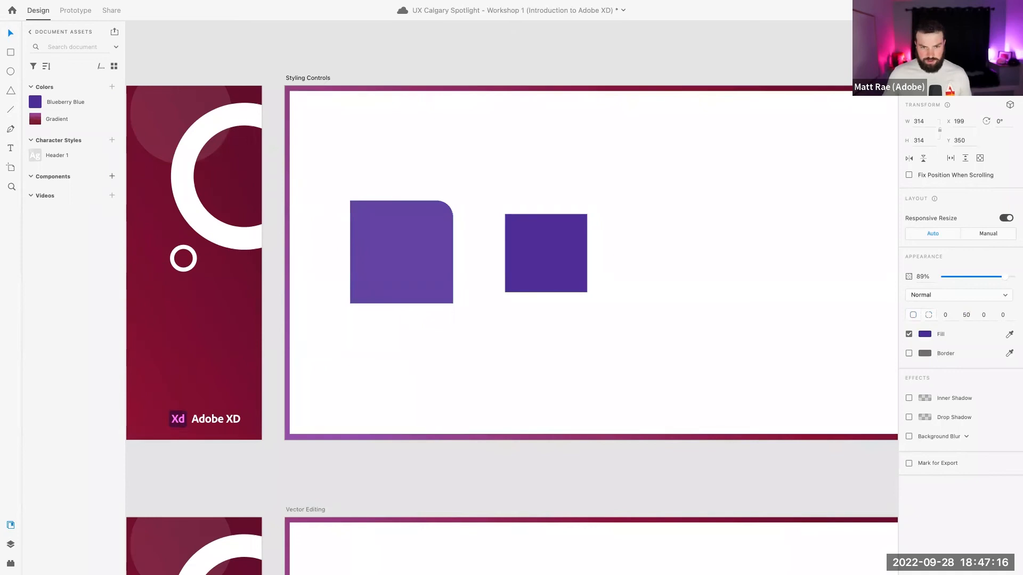
Drag the corner handle to round all four corners evenly to 46
left_click(488, 187)
left_click(408, 235)
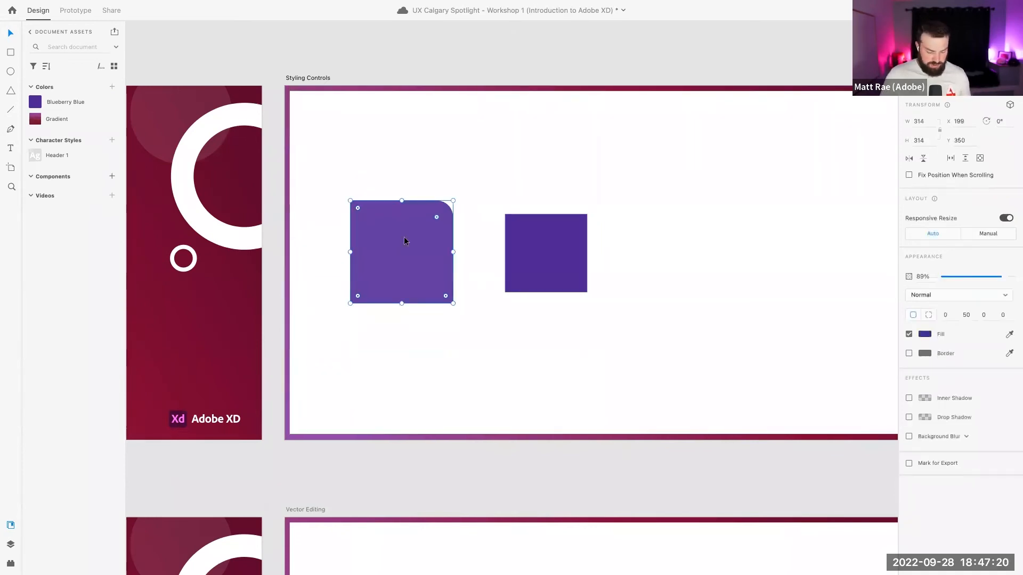
mouse_move(437, 215)
left_mouse_down()
mouse_move(406, 243)
mouse_move(439, 210)
left_mouse_up()
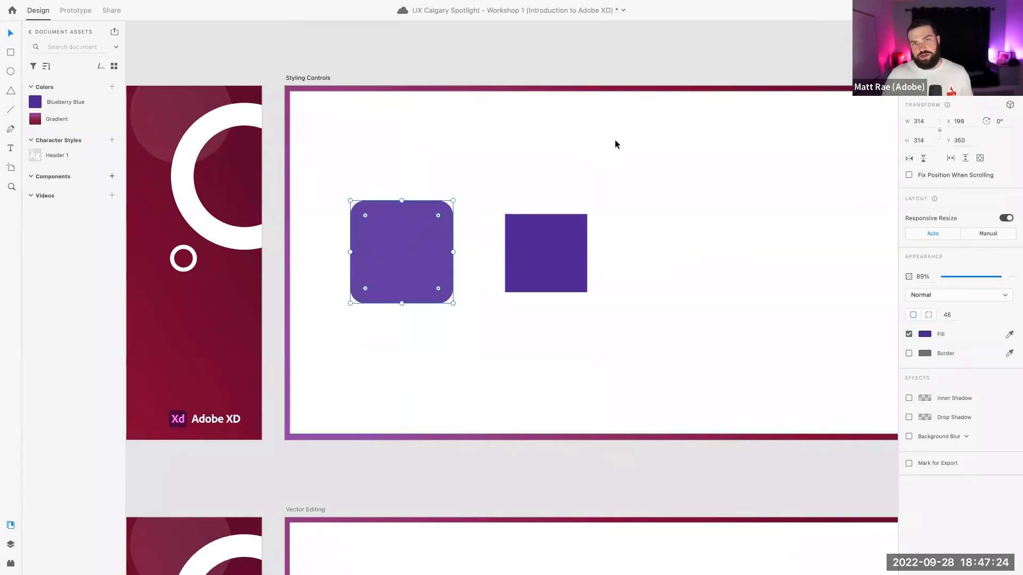
left_click(613, 141)
left_click(429, 258)
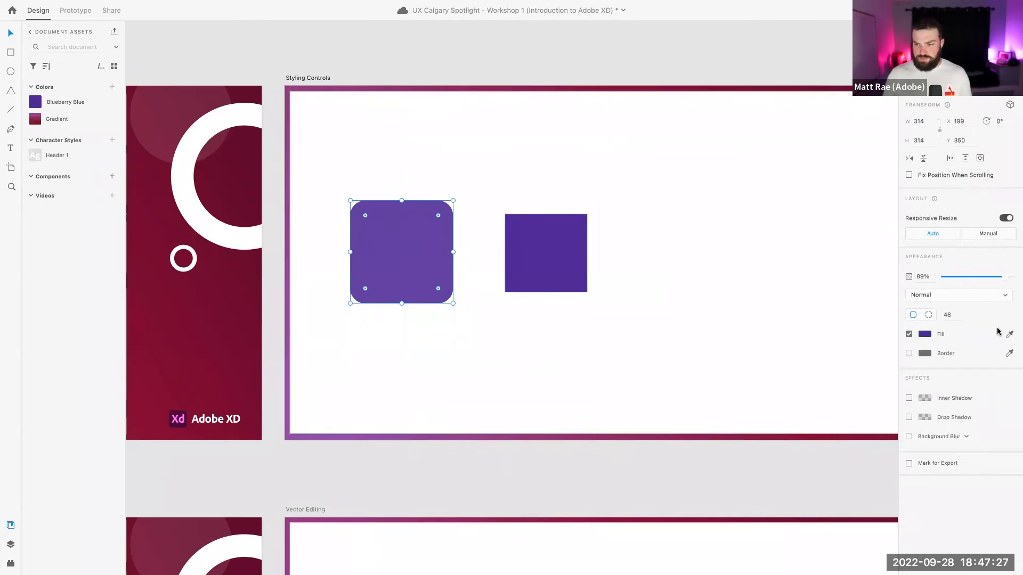
left_click(909, 354)
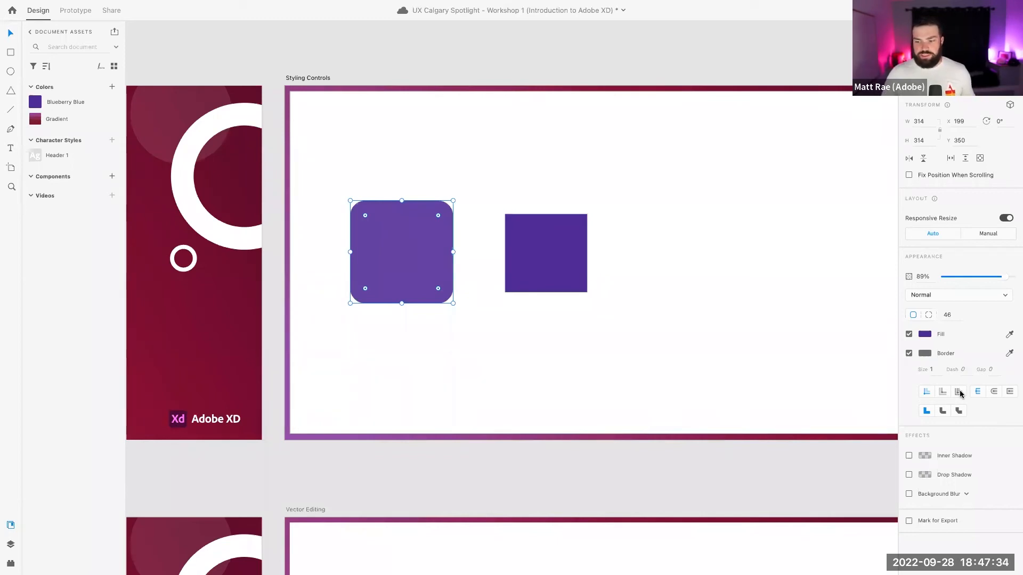
Give the rounded square a 10-thick maroon border sampled from the red artboard
left_click(994, 391)
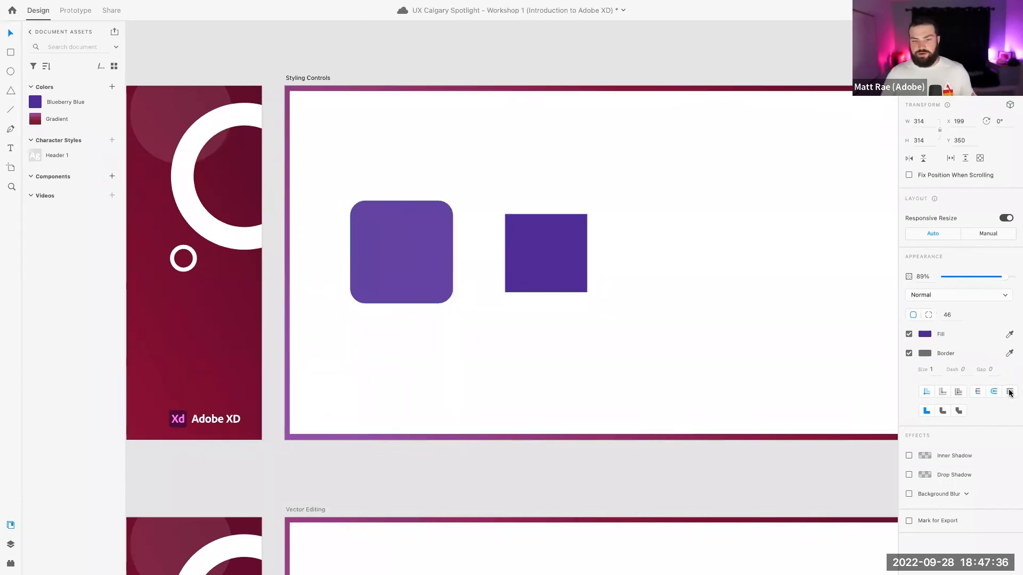
left_click(1010, 391)
left_click(958, 411)
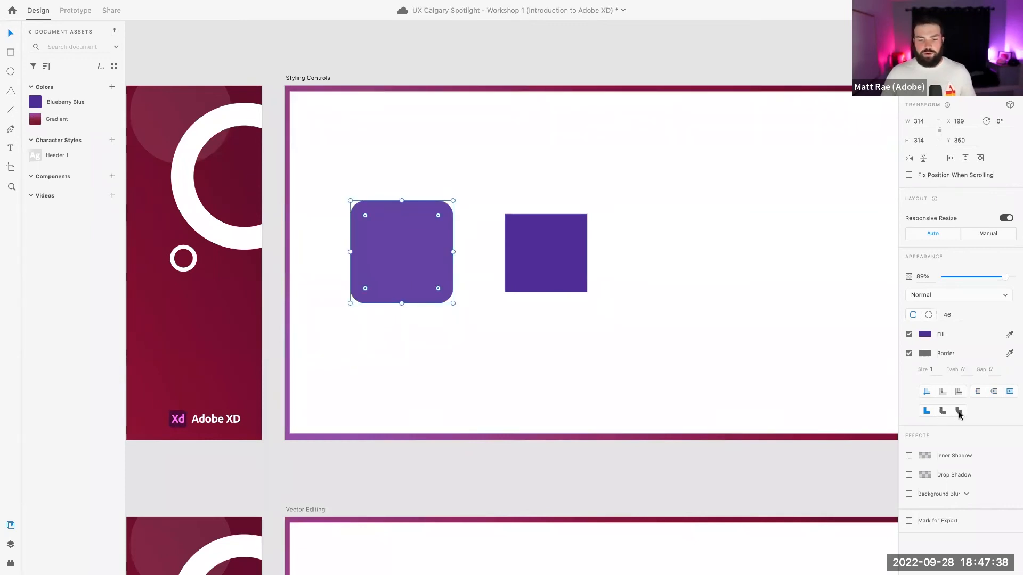
left_click(926, 411)
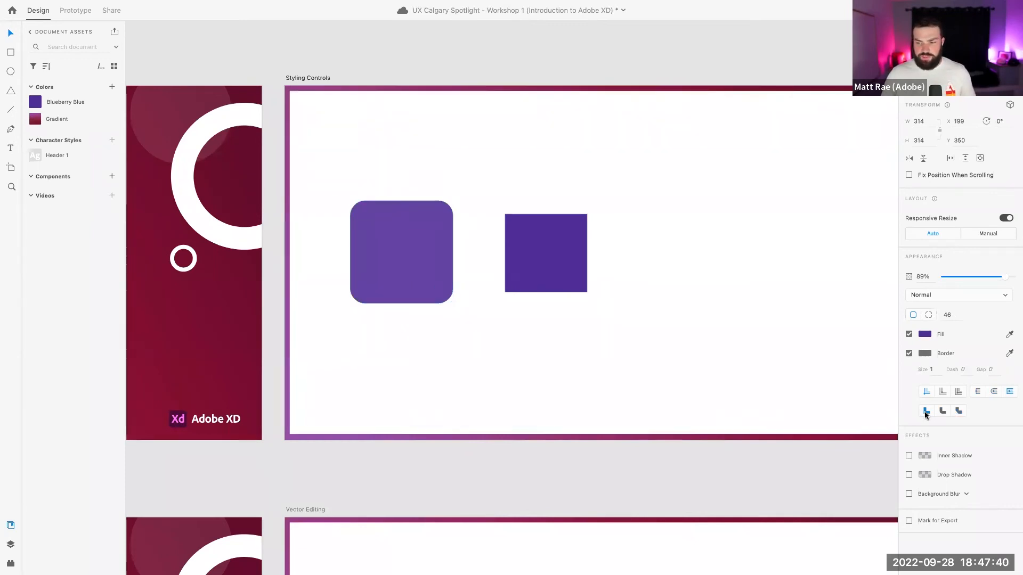
left_click(1009, 353)
left_click(178, 343)
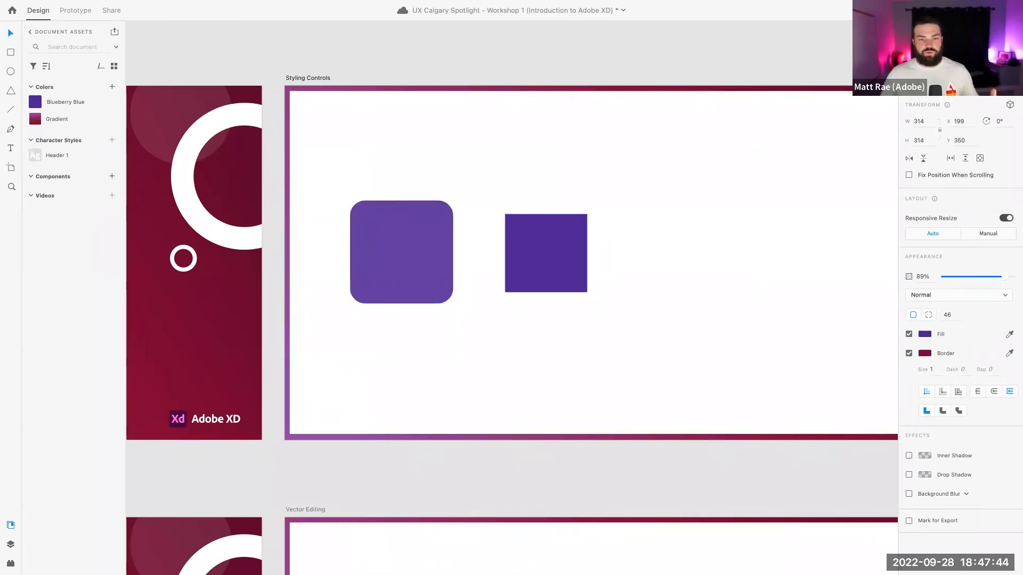
type("10")
key("Return")
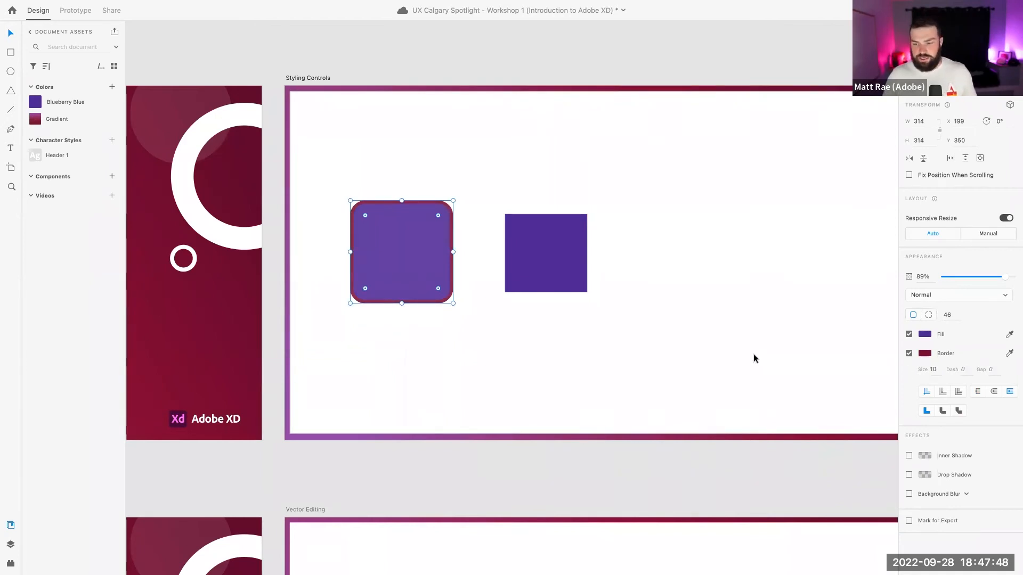
scroll(735, 357, "down", 3)
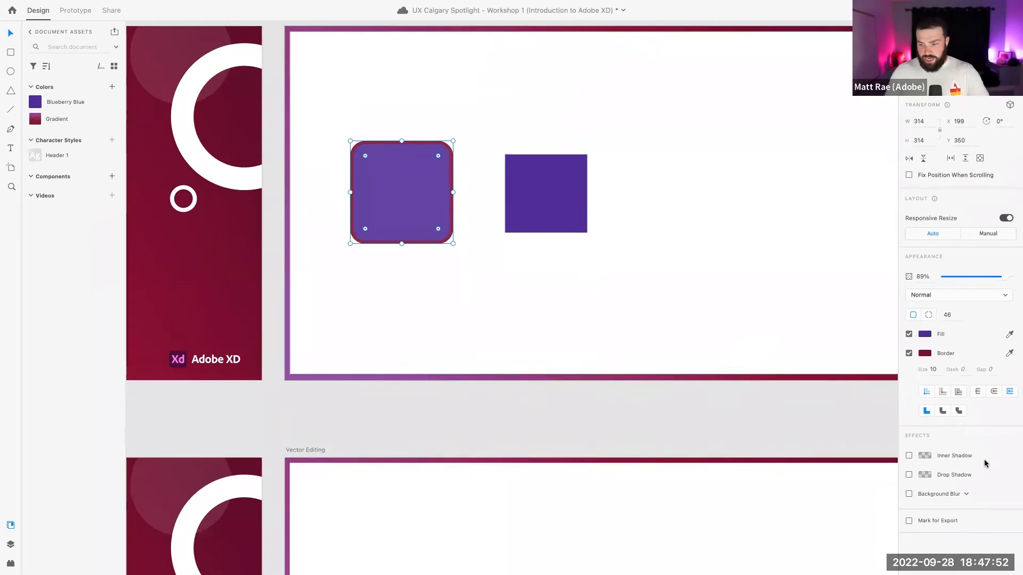
Swap the inner shadow for a drop shadow with a darker, 48%-opacity colour
left_click(909, 457)
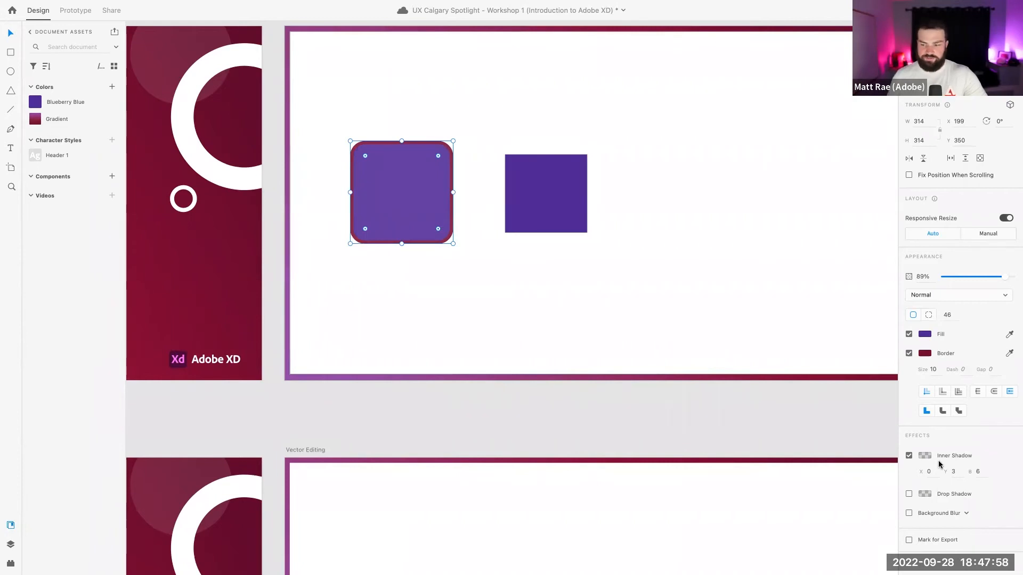
left_click(909, 457)
left_click(910, 475)
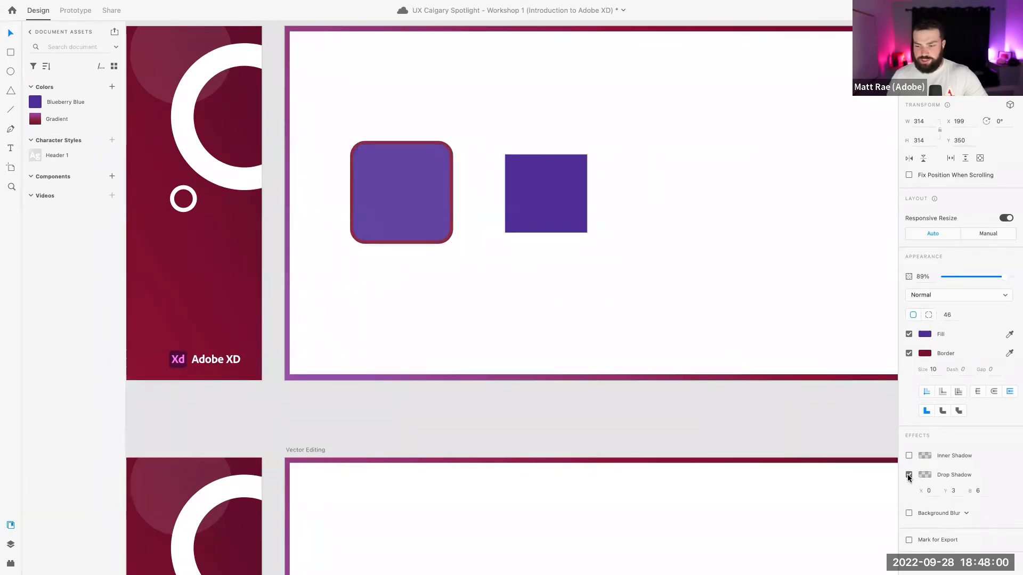
left_click(926, 475)
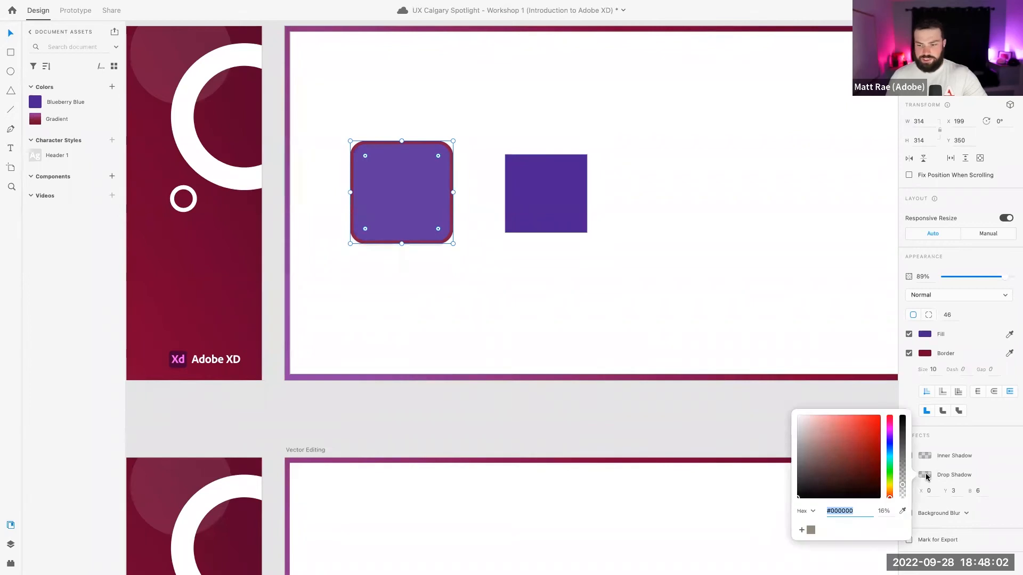
left_click_drag(902, 485, 902, 462)
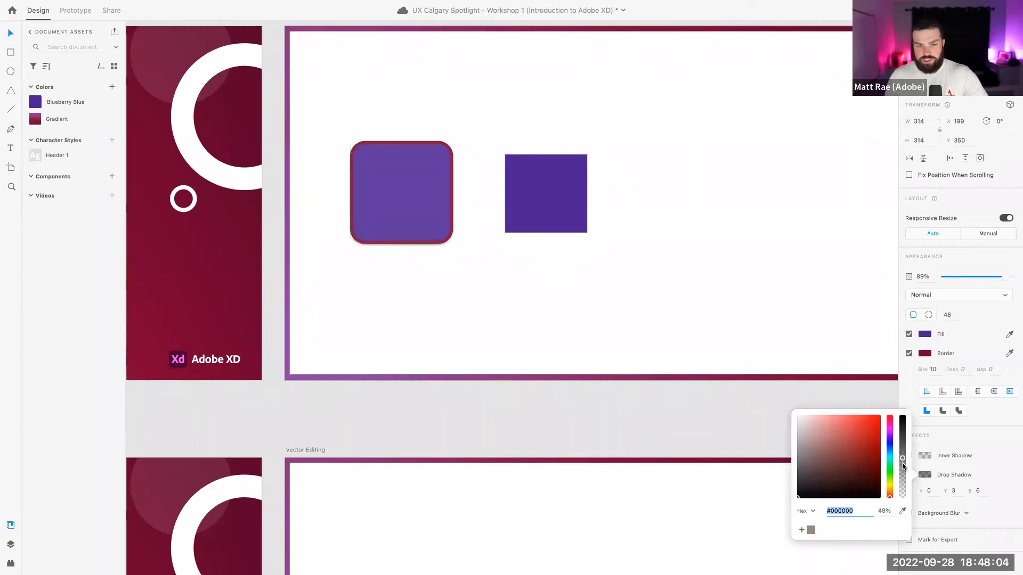
left_click(977, 490)
Set the drop shadow's blur to 20 and preview the result on the square
key("BackSpace")
type("10")
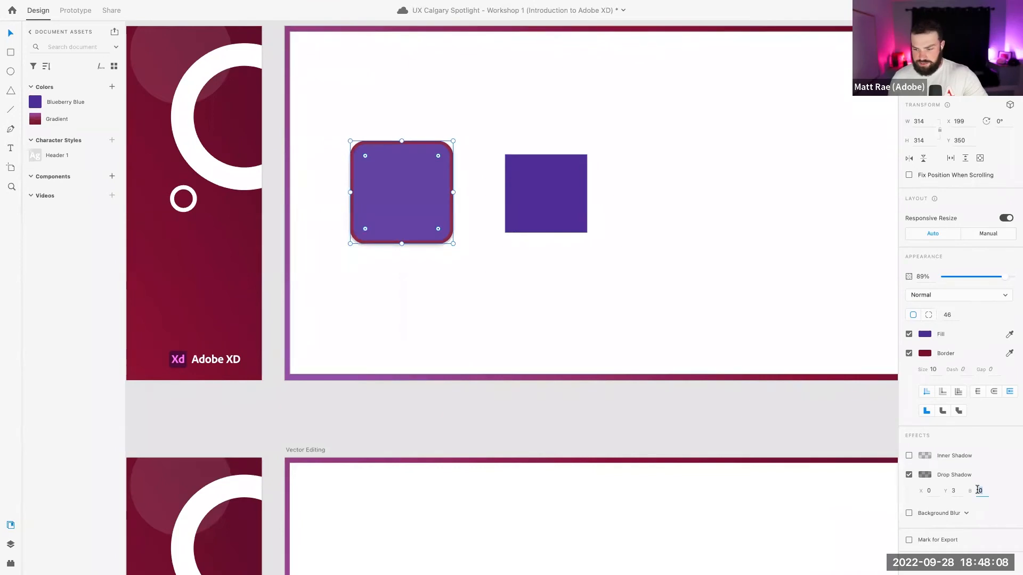
key("BackSpace")
key("BackSpace")
type("20")
left_click(955, 492)
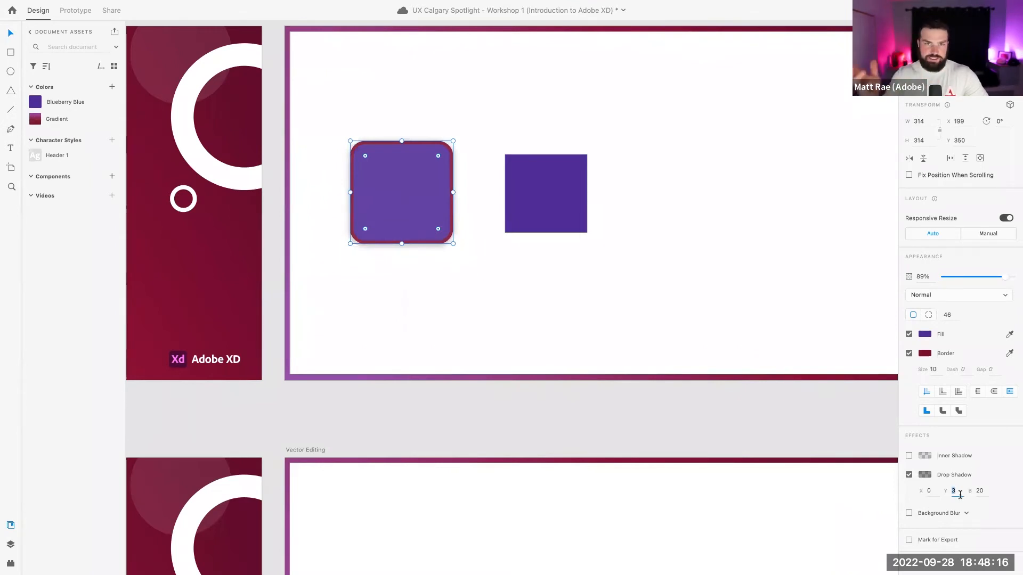
left_click(832, 298)
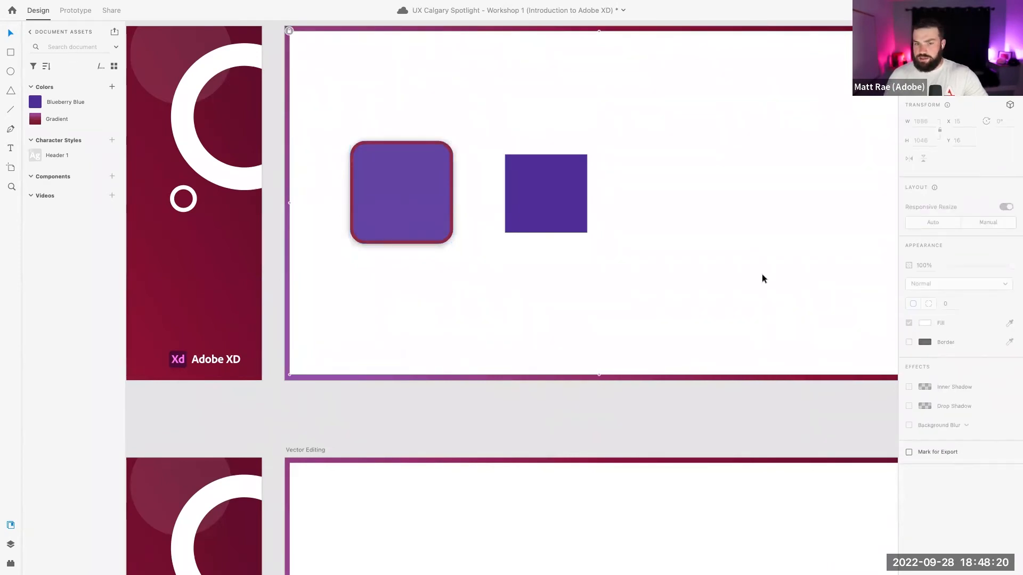
left_click(406, 190)
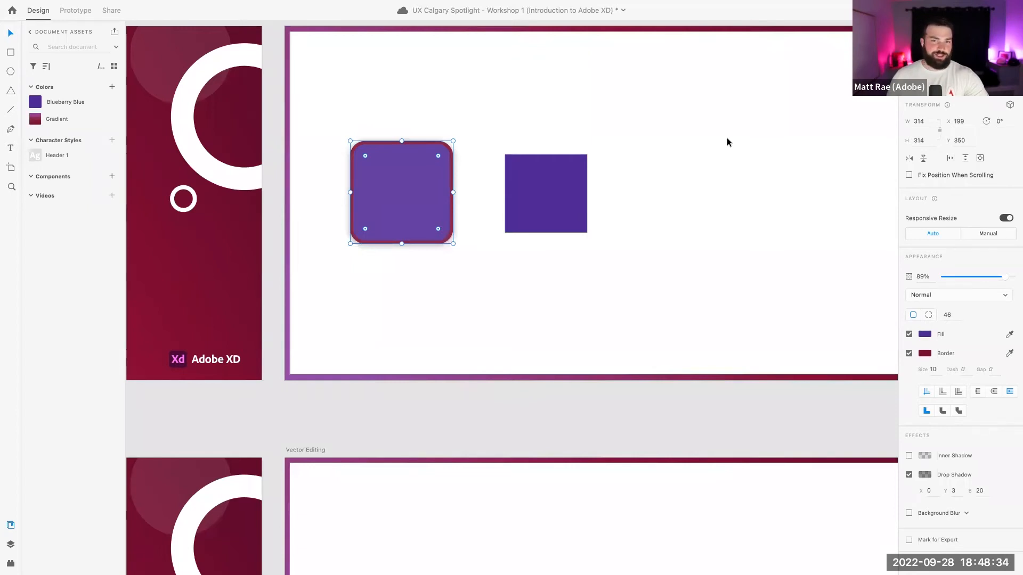
Enable 3D transforms and tilt the rounded square to roughly -21° and -16° rotation
left_click(1010, 105)
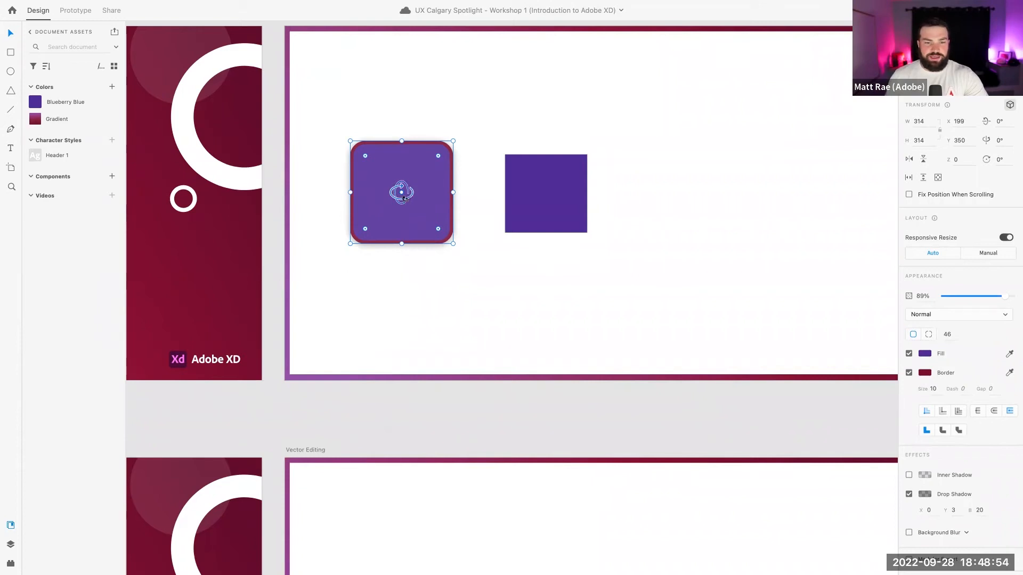
left_click_drag(402, 198, 398, 220)
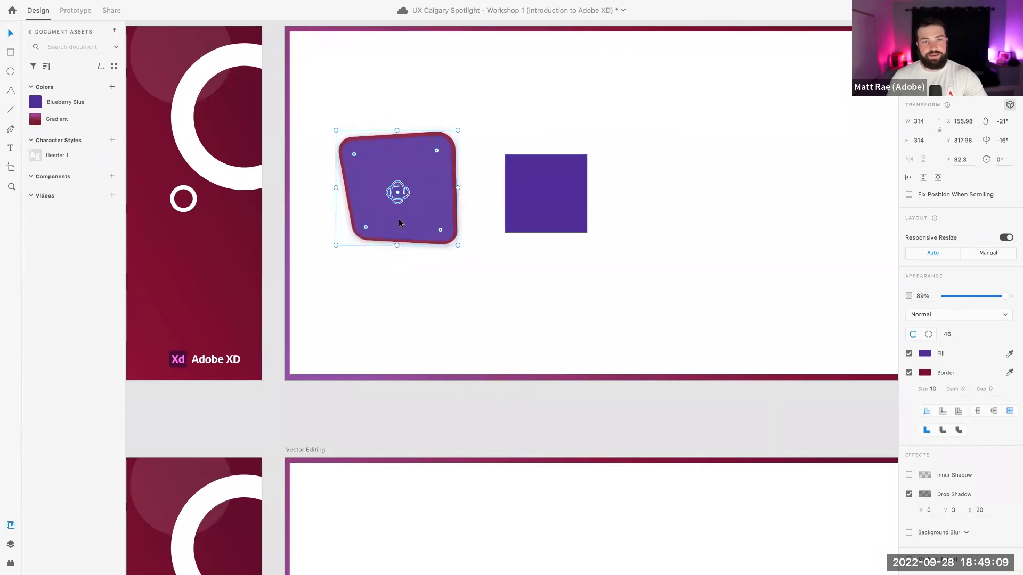
left_click(508, 135)
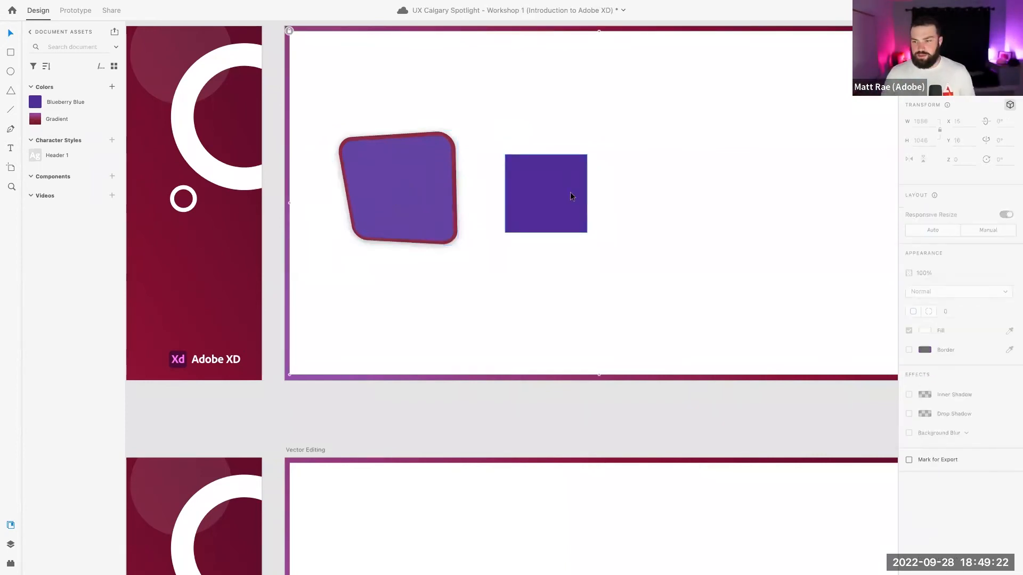
left_click(447, 187)
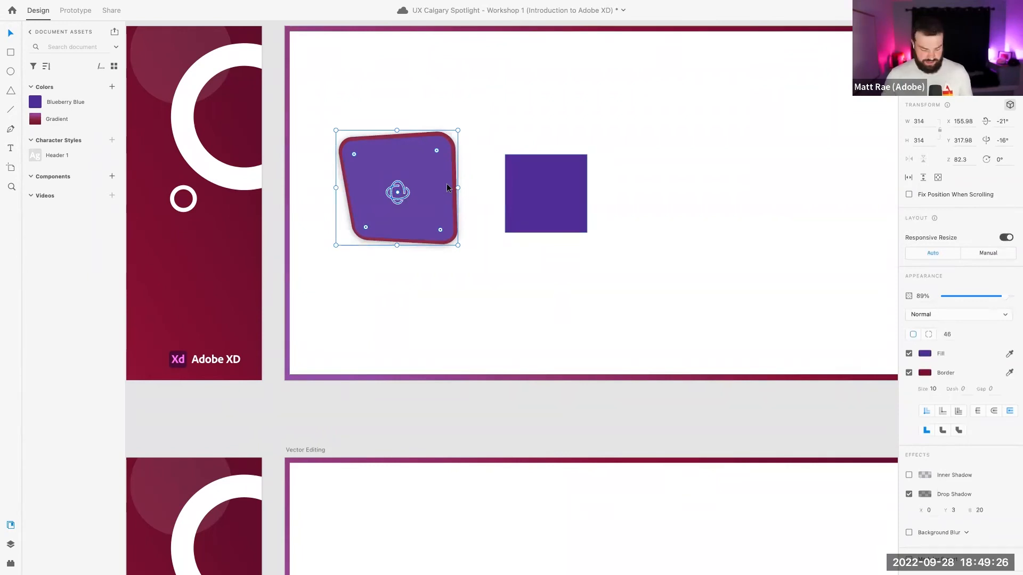
Zoom out and pan to the blank canvas beside the Stacks & Padding artboard, clearing the selection
scroll(605, 266, "down", 5)
scroll(633, 247, "down", 3)
scroll(633, 248, "right", 10)
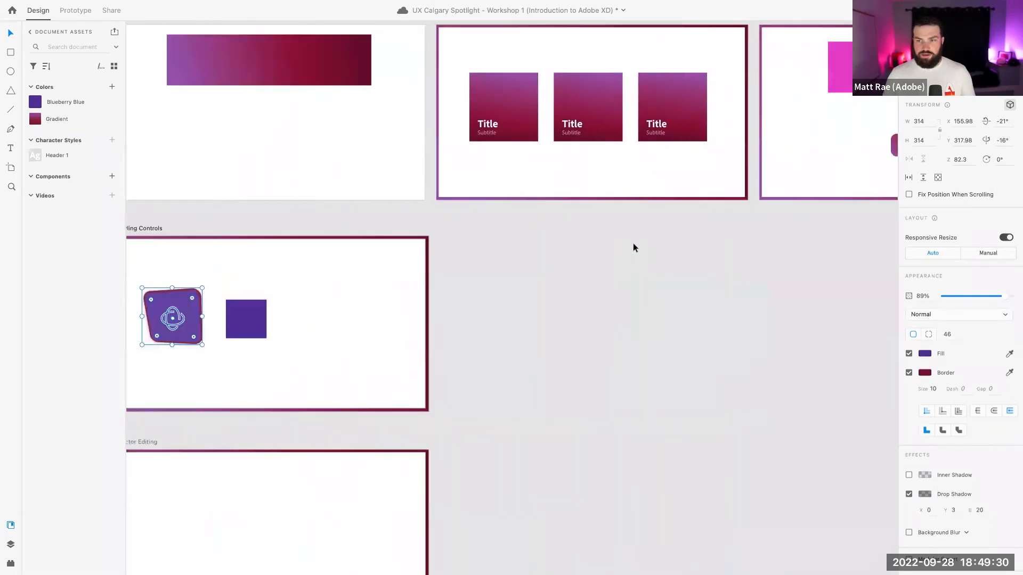
scroll(633, 248, "right", 4)
scroll(632, 248, "up", 1)
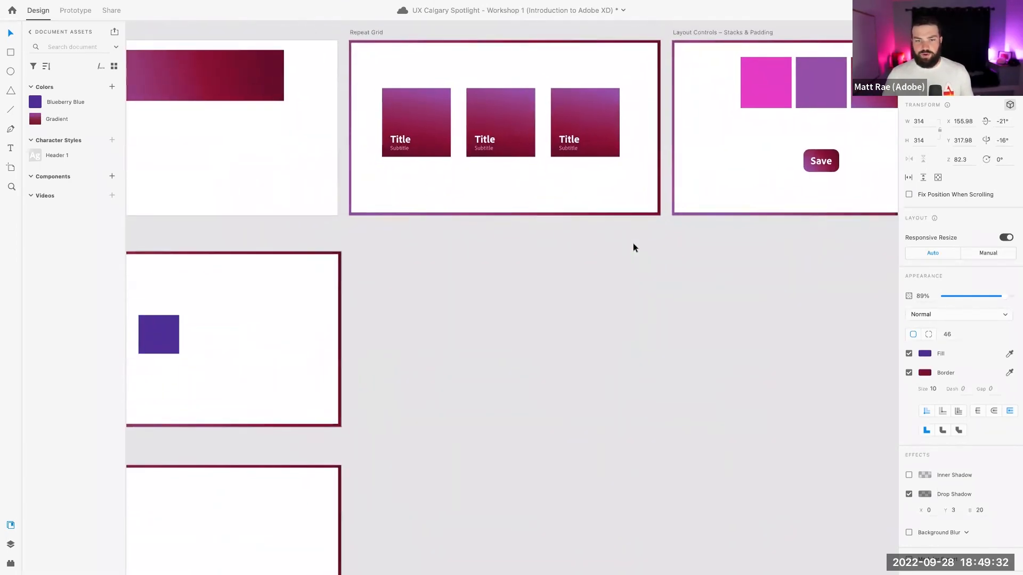
scroll(633, 247, "left", 12)
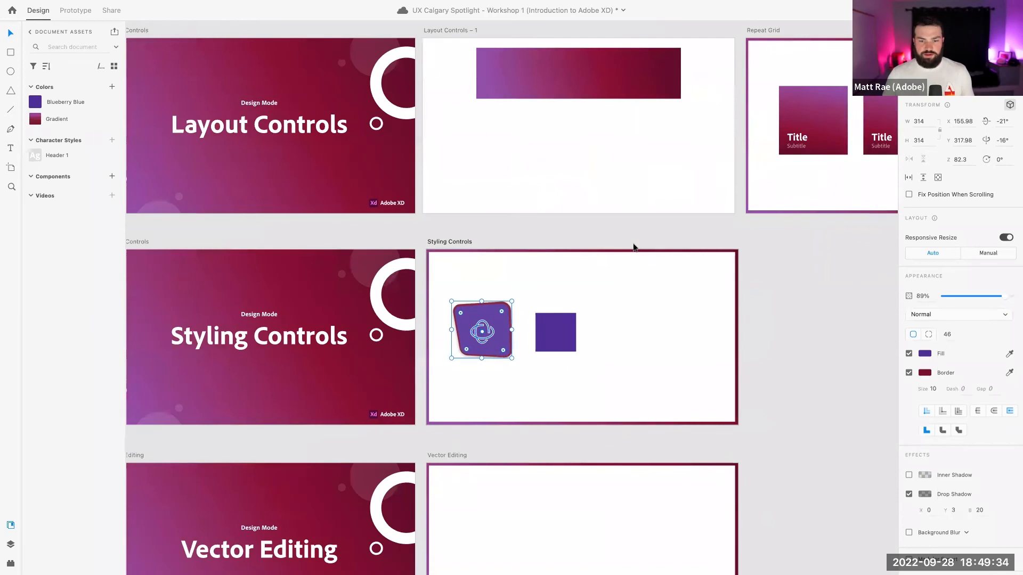
scroll(611, 286, "down", 3)
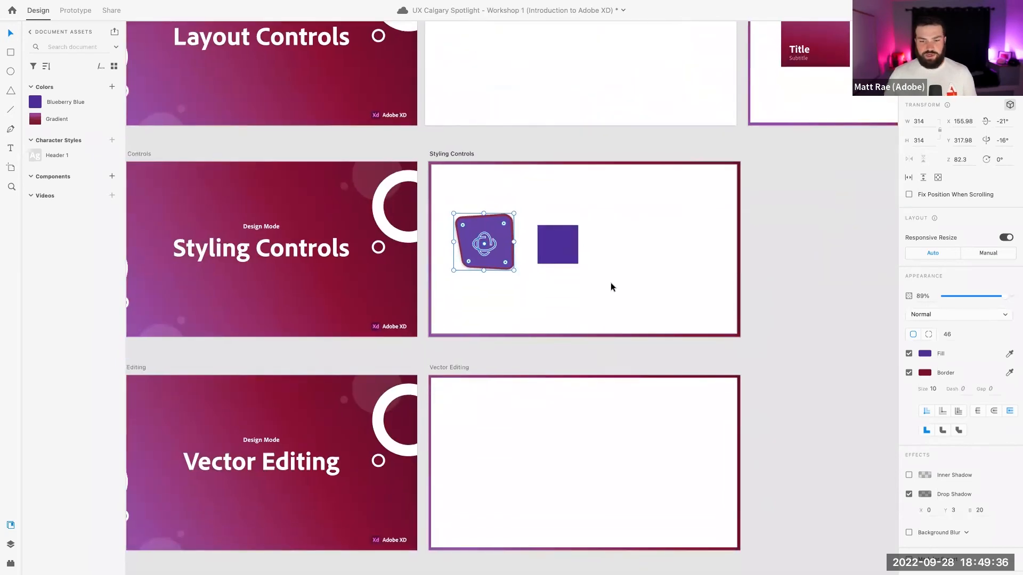
scroll(610, 286, "right", 10)
scroll(610, 286, "up", 5)
scroll(611, 286, "right", 18)
scroll(610, 287, "up", 3)
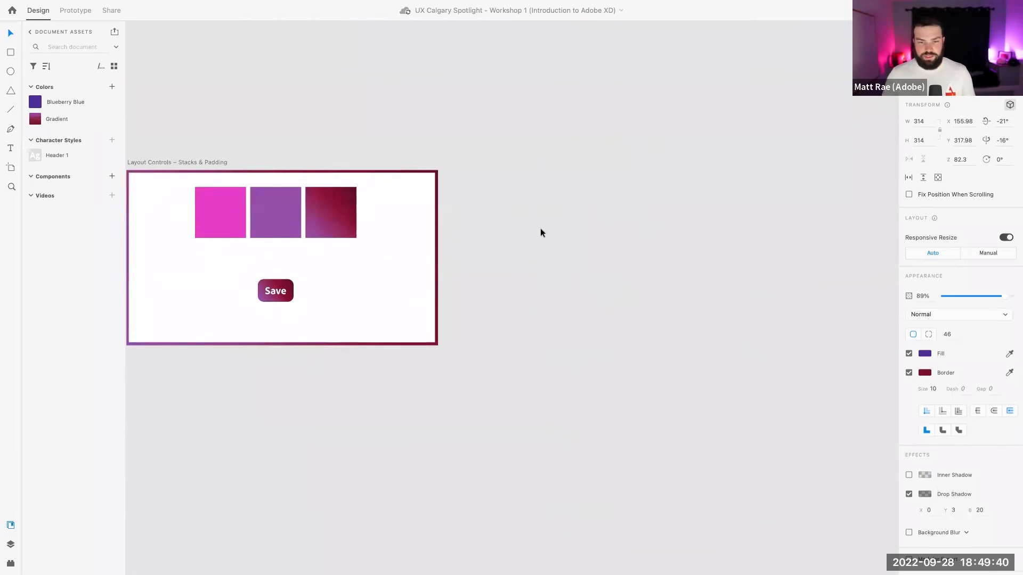
key("Escape")
Draw a large white square and duplicate it into a wide, short crimson-filled bar
key("r")
left_click_drag(488, 218, 668, 337)
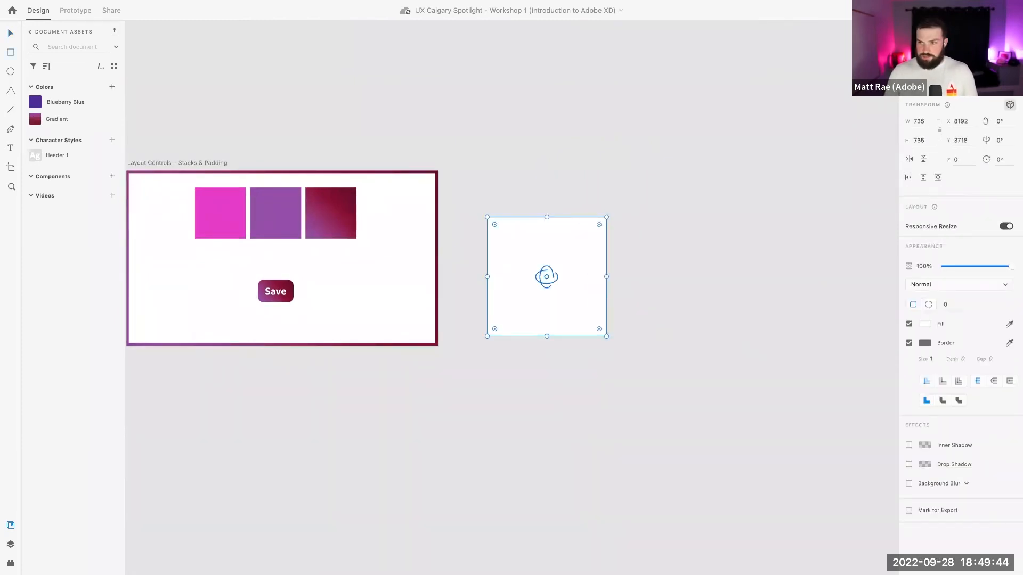
left_click(1009, 105)
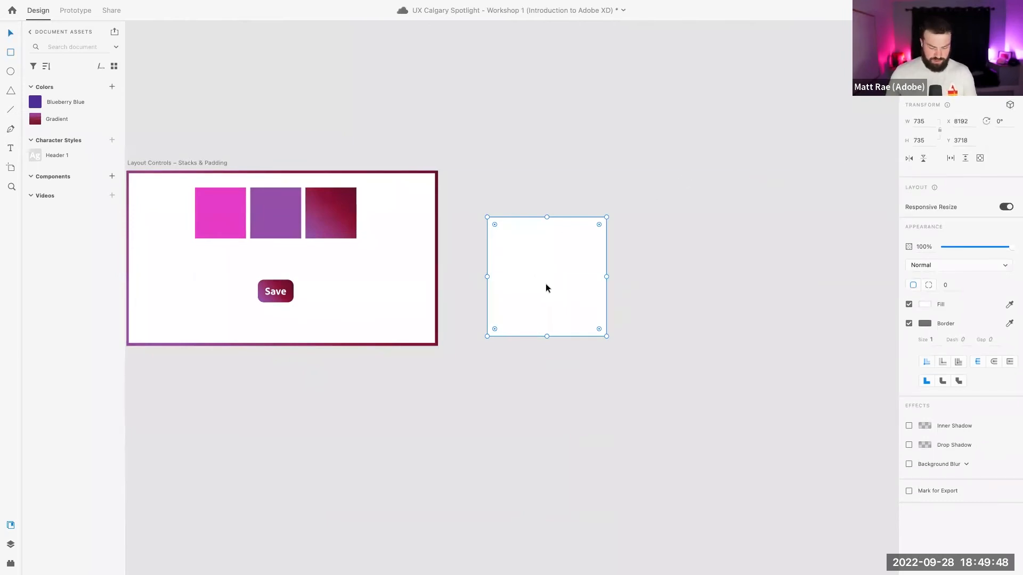
key("super+d")
left_click_drag(605, 334, 566, 240)
left_click(319, 208)
left_click(548, 199)
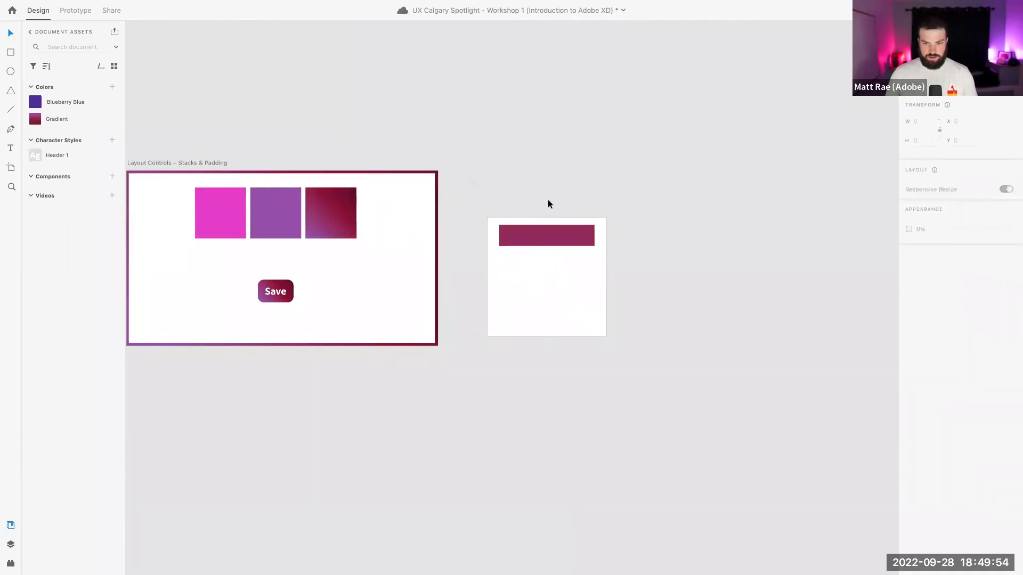
Group square and bar, stretch the bar across the top edge, and turn off Responsive Resize
scroll(536, 245, "up", 5)
scroll(537, 245, "down", 3)
left_click_drag(375, 55, 710, 327)
key("ctrl+g")
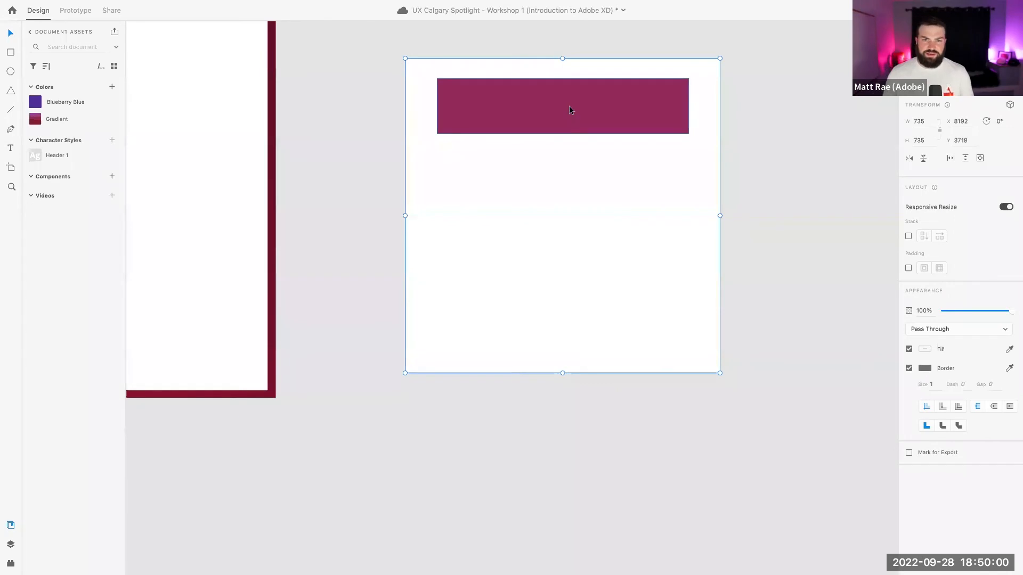
double_click(559, 122)
left_click_drag(558, 119, 562, 88)
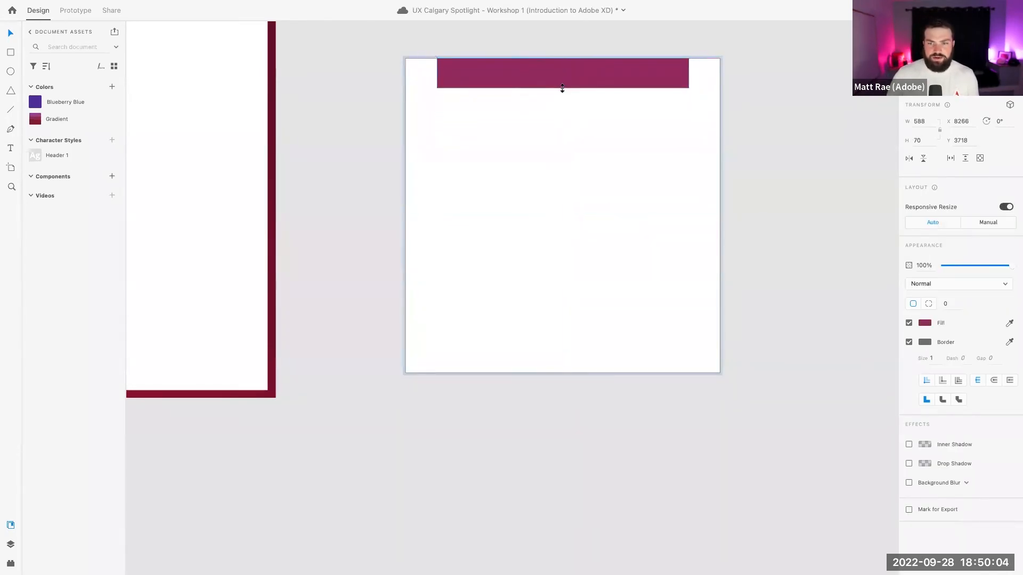
left_click_drag(689, 73, 720, 73)
left_click(764, 89)
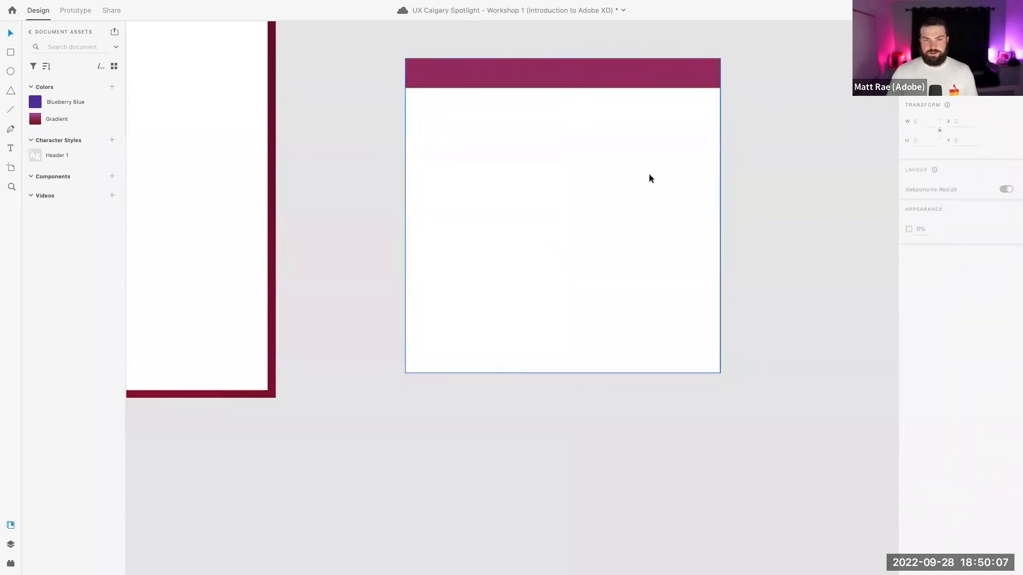
left_click(584, 161)
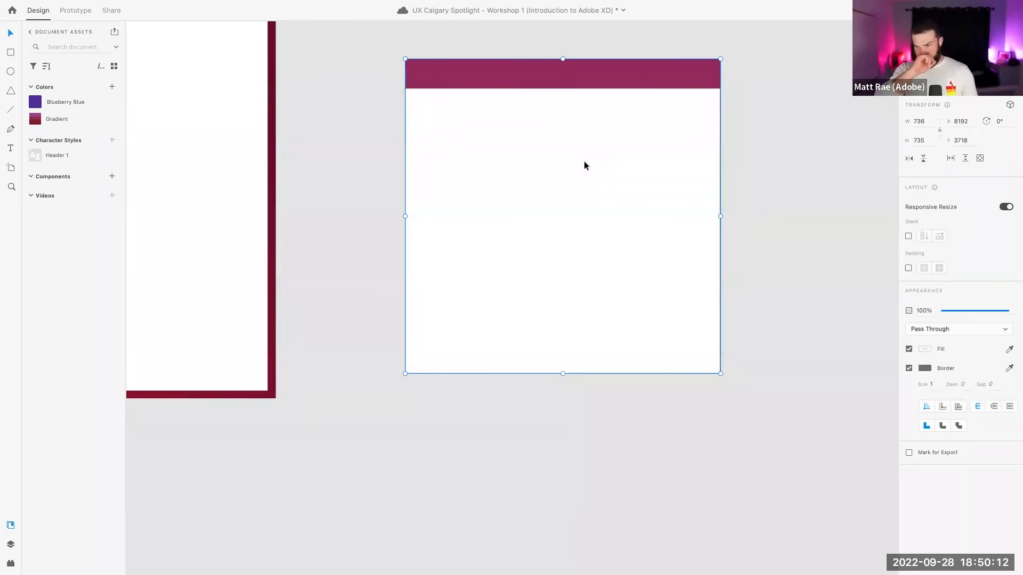
left_click(1005, 206)
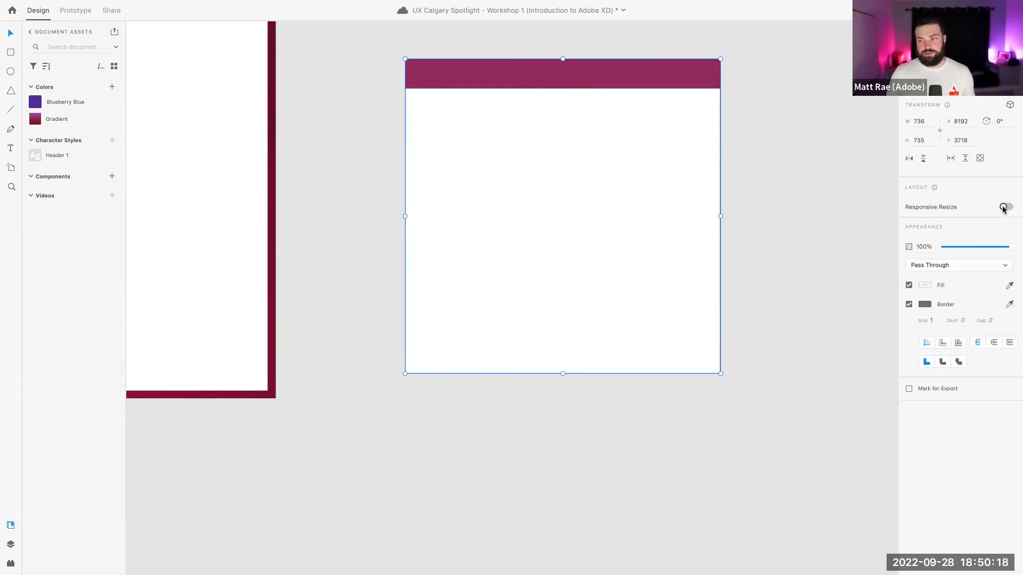
Turn Responsive Resize back on and duplicate the header bar as a narrow pill near the card's bottom
left_click(1003, 208)
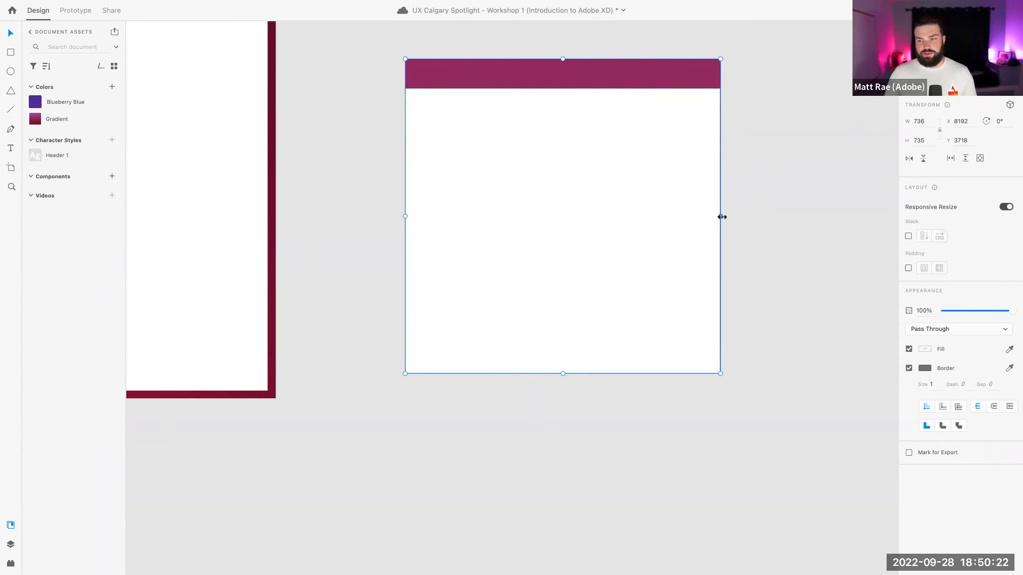
mouse_move(722, 216)
left_mouse_down()
mouse_move(542, 212)
mouse_move(726, 214)
left_mouse_up()
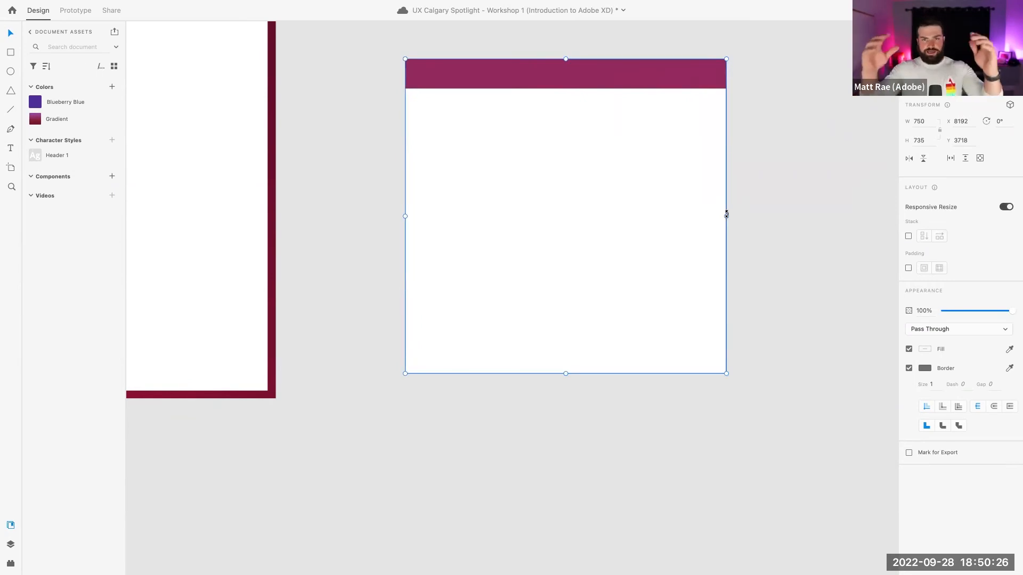
left_click(659, 76)
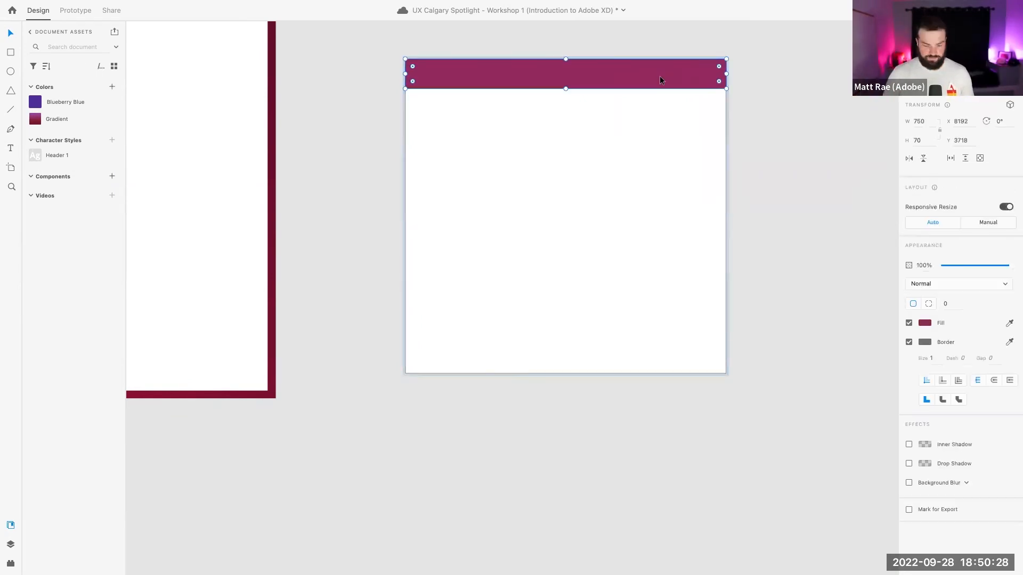
left_click_drag(659, 76, 654, 327)
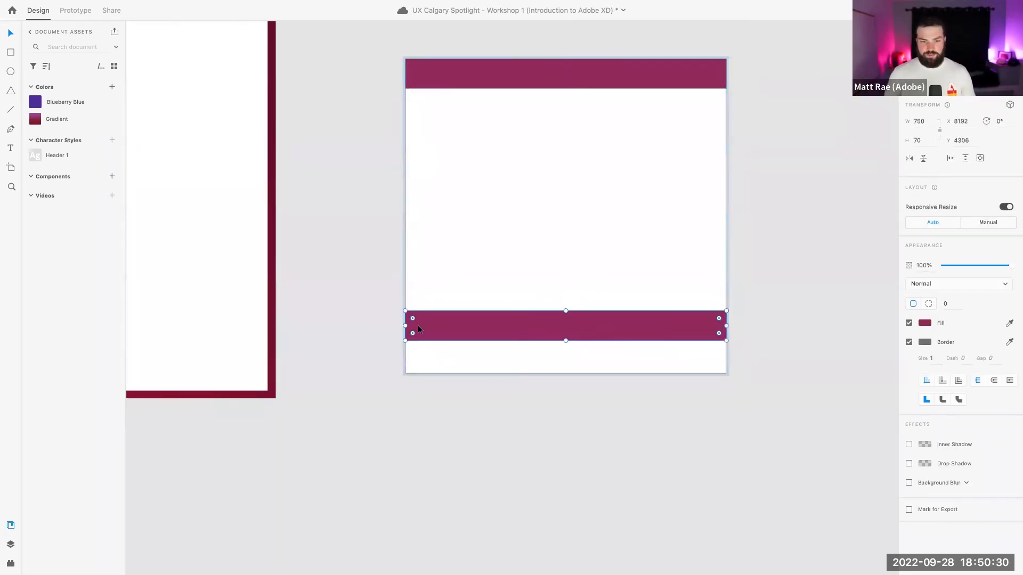
left_click_drag(407, 311, 677, 342)
Narrow the whole card group to phone width, then select the entire mockup
left_click(679, 308)
left_click(772, 294)
left_click(701, 269)
left_click_drag(726, 217, 550, 215)
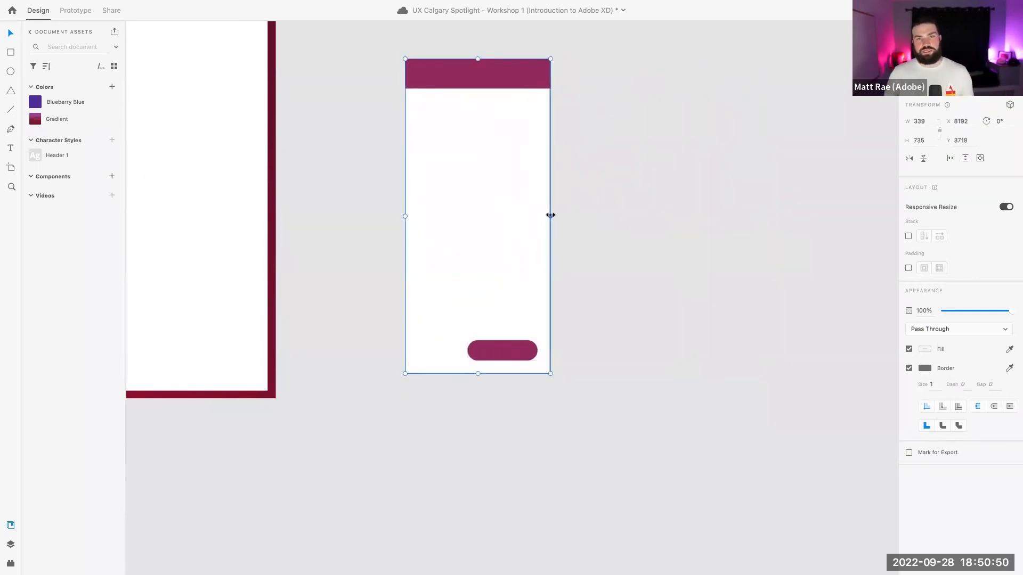
left_click_drag(384, 47, 560, 394)
Delete the phone mockup and scroll over to the Styling Controls and Vector Editing slides
key("Delete")
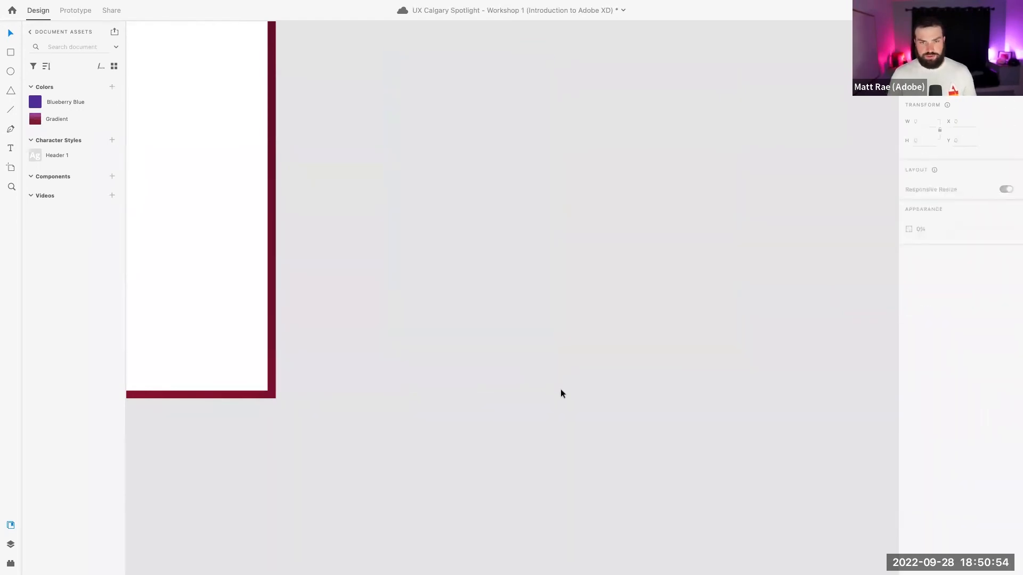
scroll(534, 248, "down", 5)
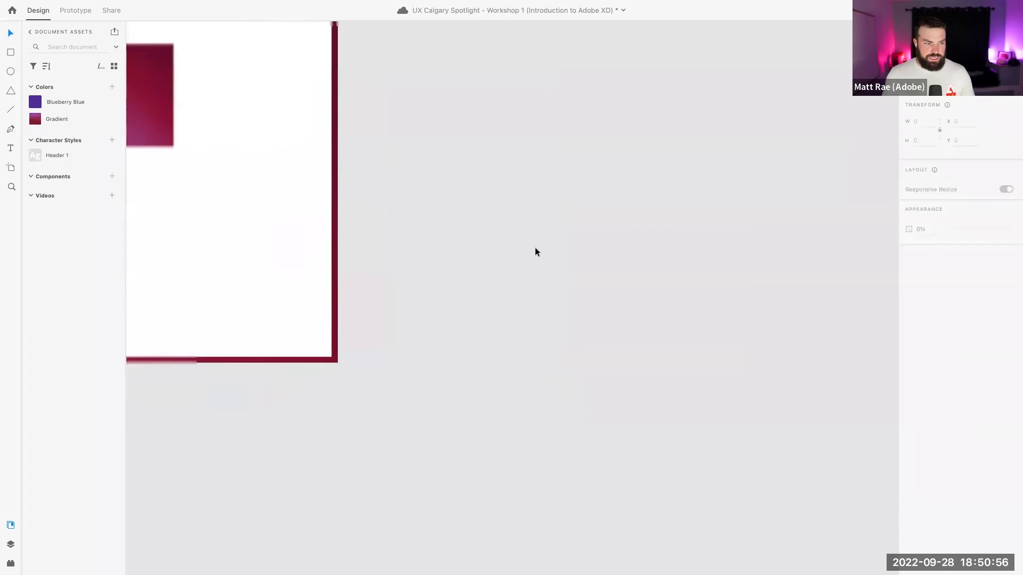
scroll(535, 247, "up", 2)
scroll(535, 247, "left", 10)
scroll(535, 247, "down", 2)
scroll(535, 248, "down", 5)
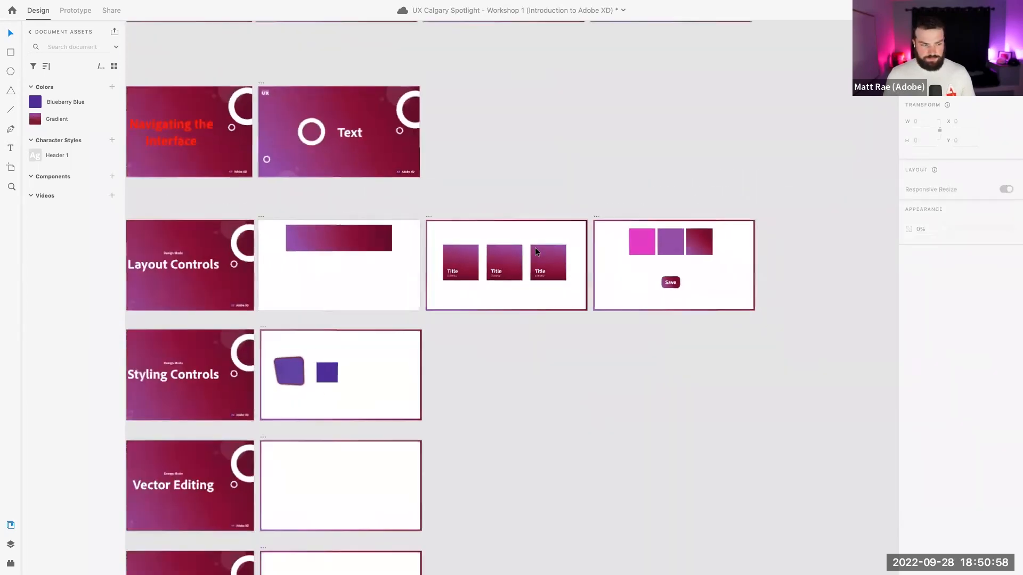
scroll(535, 275, "down", 3)
scroll(535, 275, "left", 3)
scroll(536, 277, "down", 1)
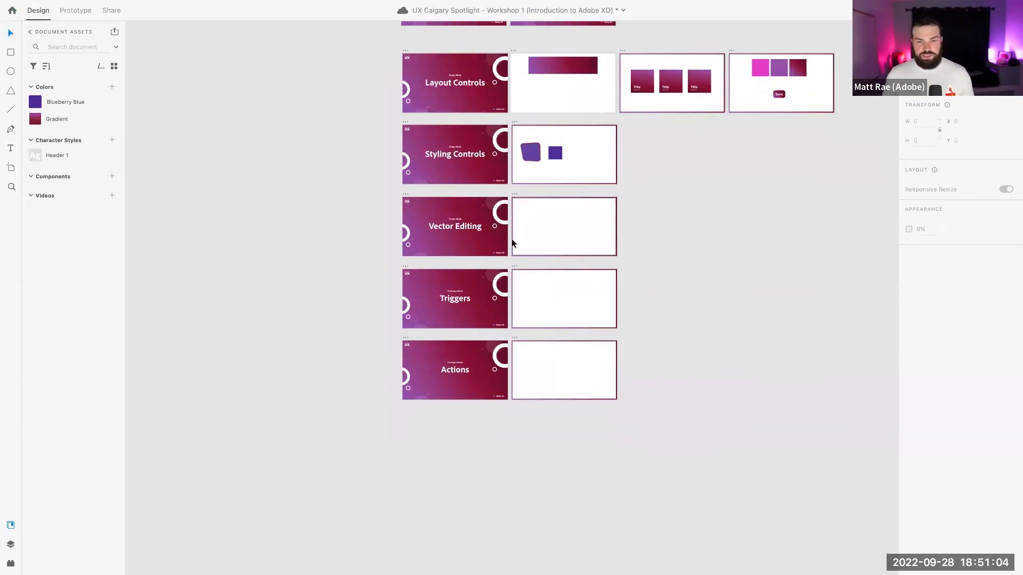
scroll(486, 223, "up", 5)
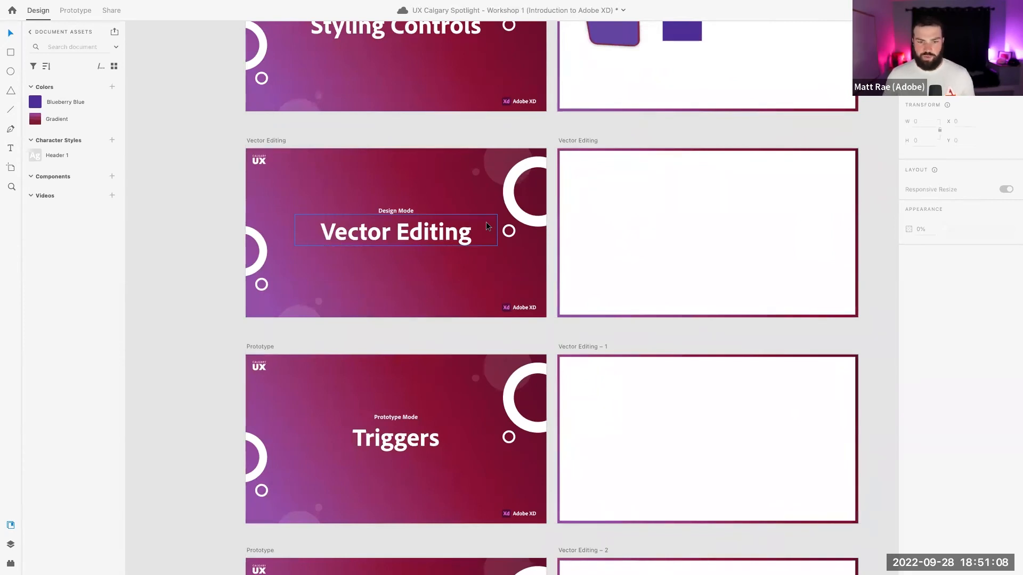
scroll(650, 171, "up", 4)
Copy the plain purple square into the Vector Editing artboard and move it toward the centre
left_click(674, 125)
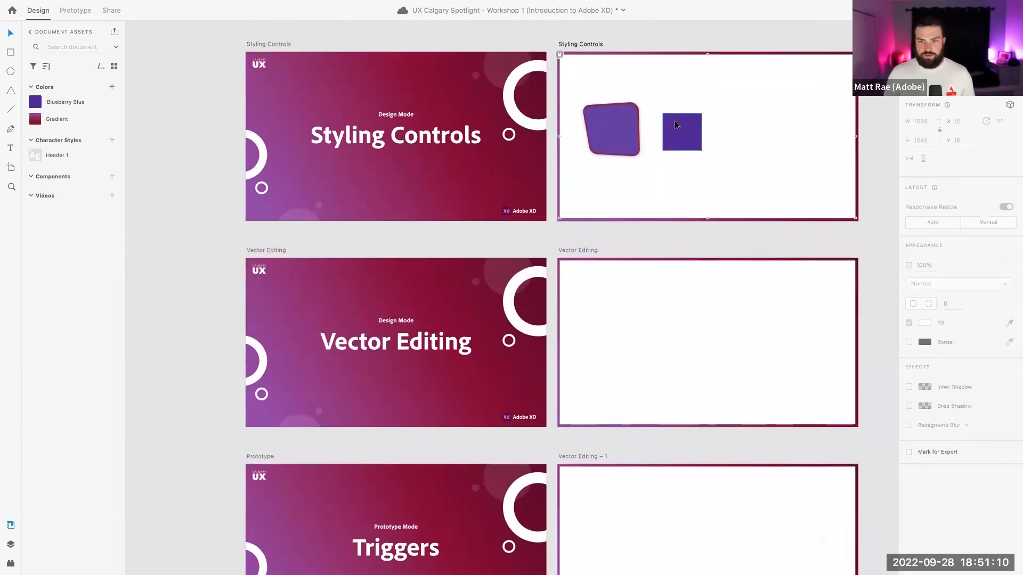
left_click(674, 125)
key("ctrl+c")
left_click(590, 250)
key("ctrl+v")
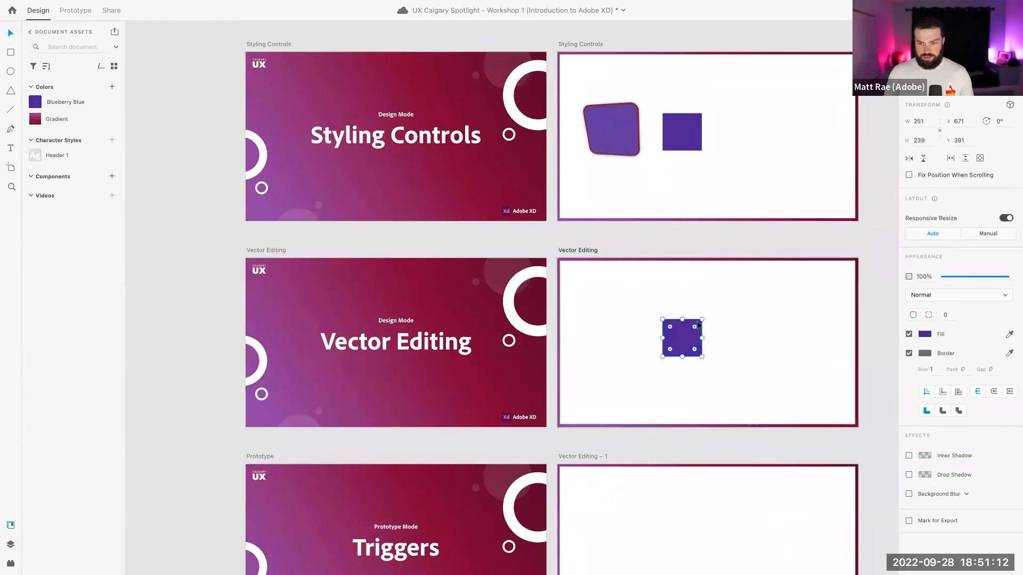
scroll(698, 325, "up", 4)
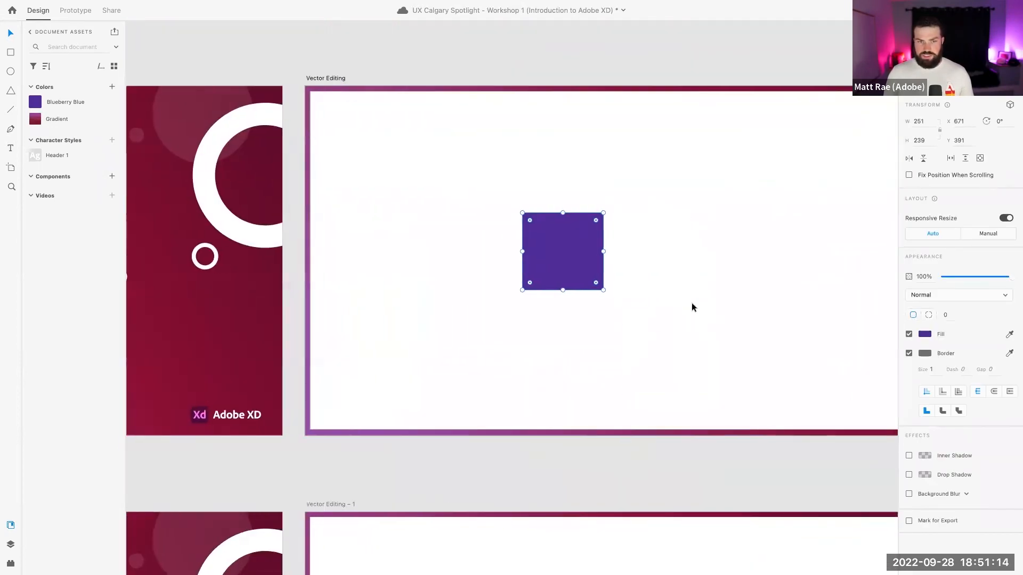
scroll(692, 302, "right", 3)
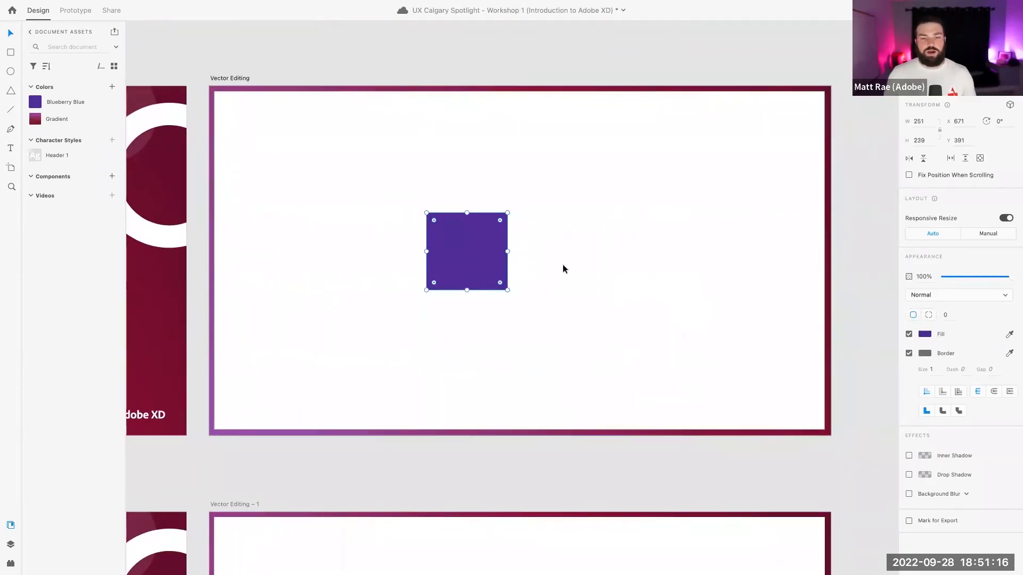
left_click_drag(469, 249, 521, 248)
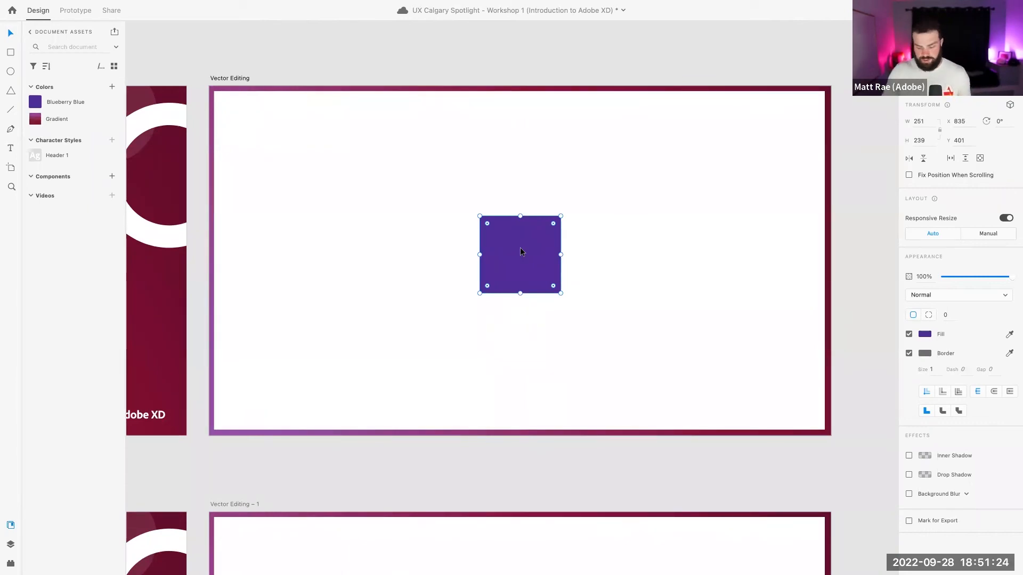
Enter and exit point editing on the pasted square, then scroll the view
double_click(520, 252)
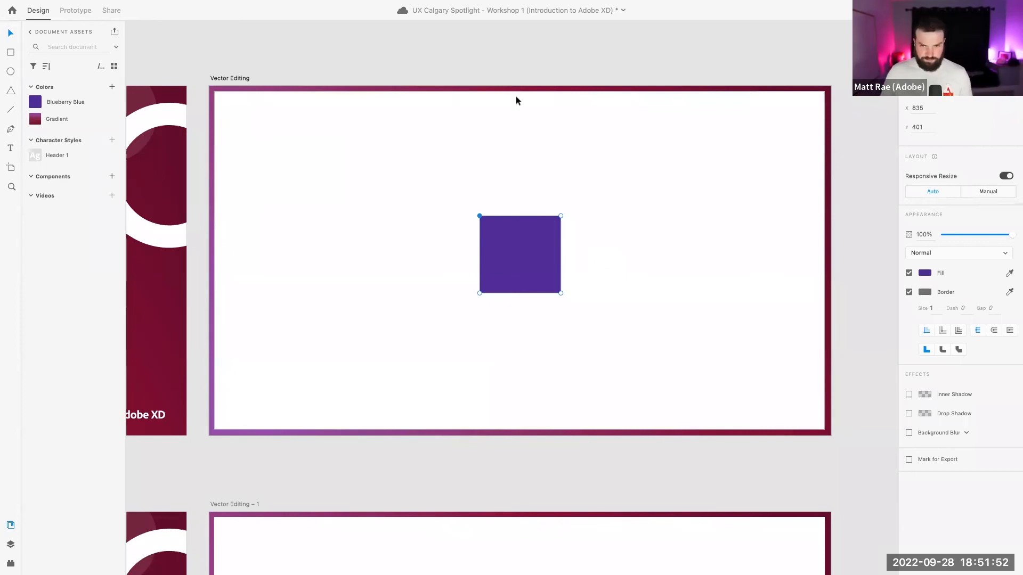
key("Escape")
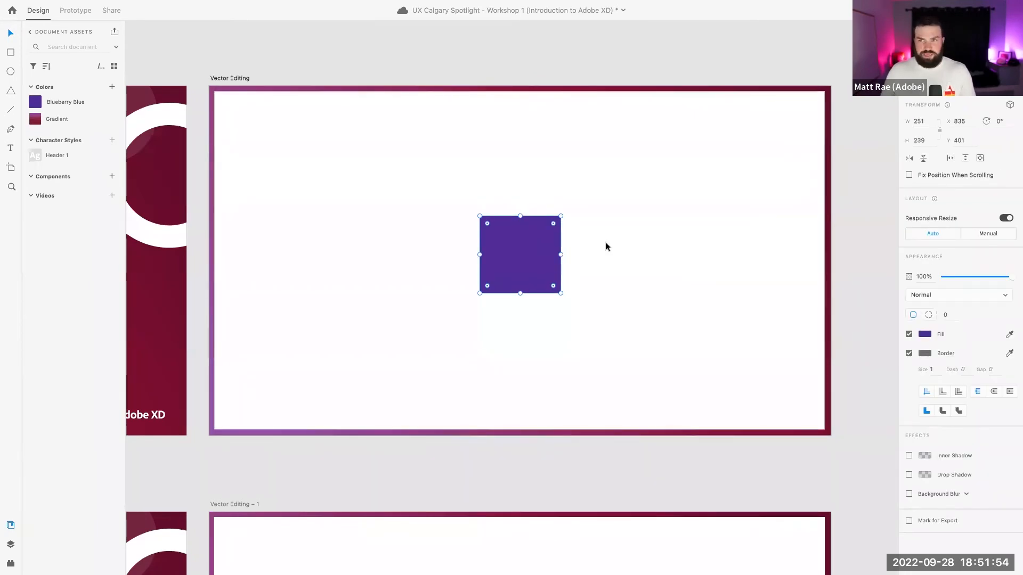
scroll(526, 255, "up", 3)
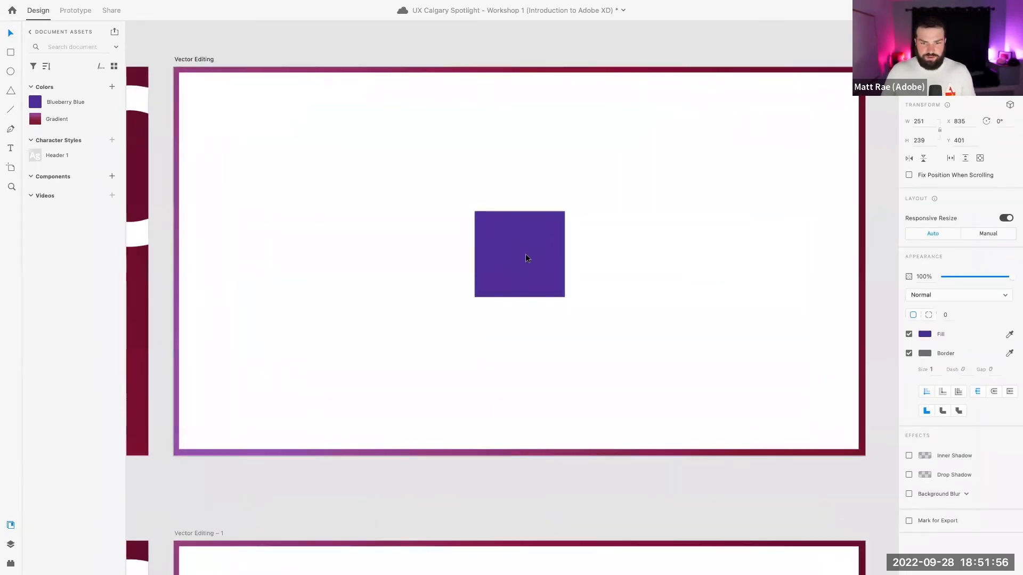
scroll(526, 255, "up", 2)
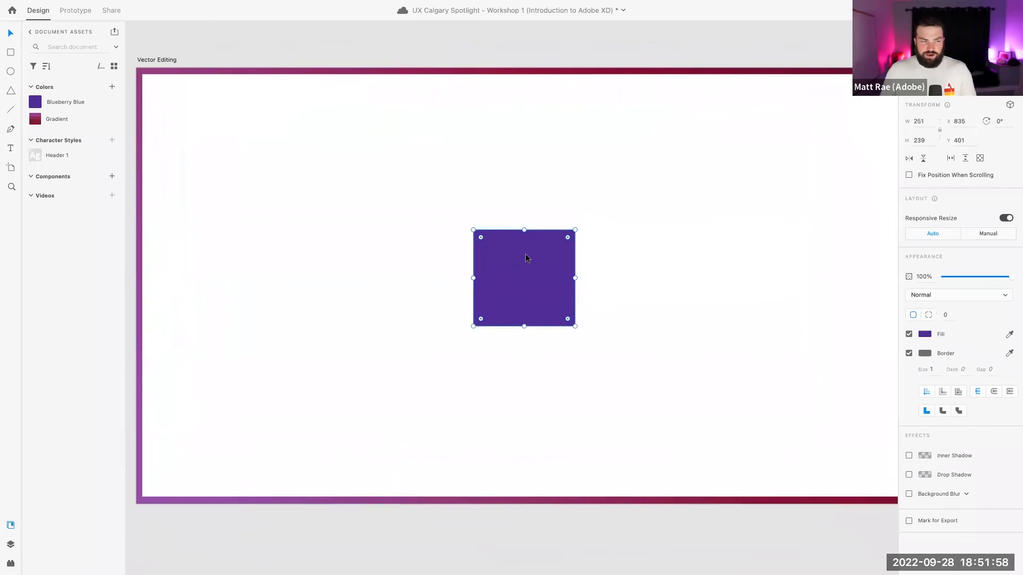
scroll(525, 258, "left", 2)
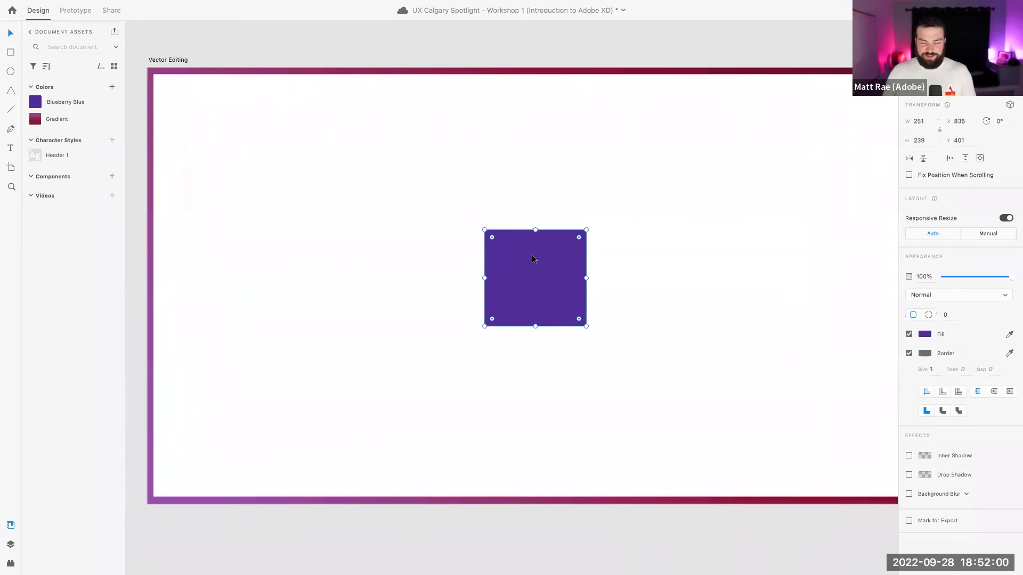
Add an anchor mid-way along the top edge and pull it up into a peak, giving a 251×329.92 house
double_click(534, 256)
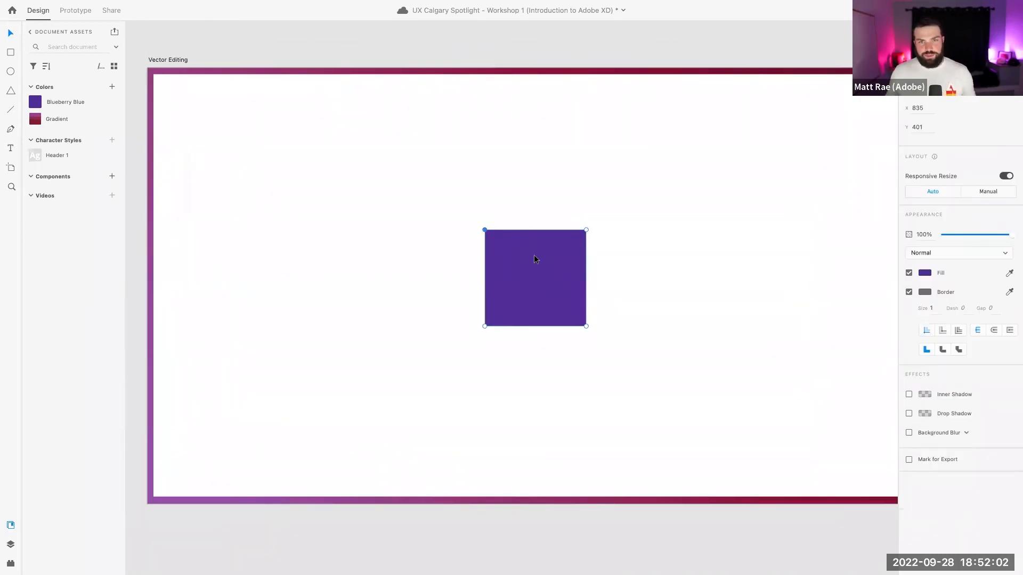
left_click(535, 230)
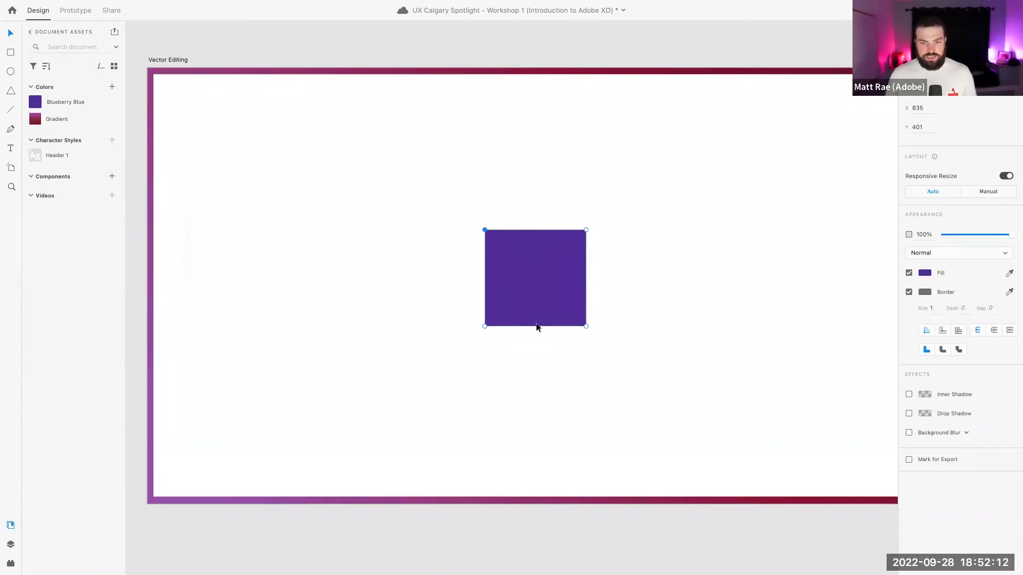
left_click_drag(536, 230, 535, 193)
left_click(618, 181)
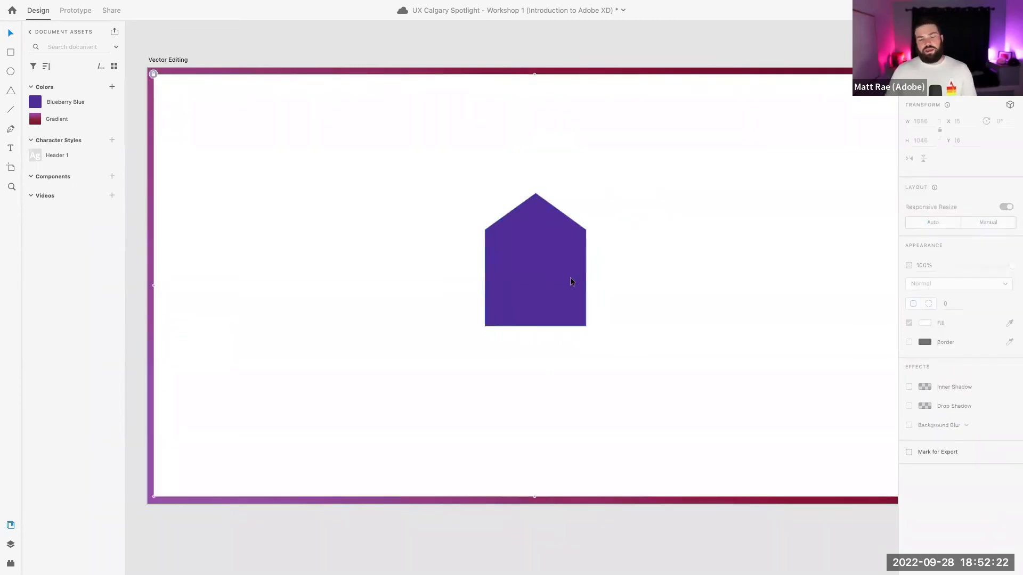
left_click(557, 272)
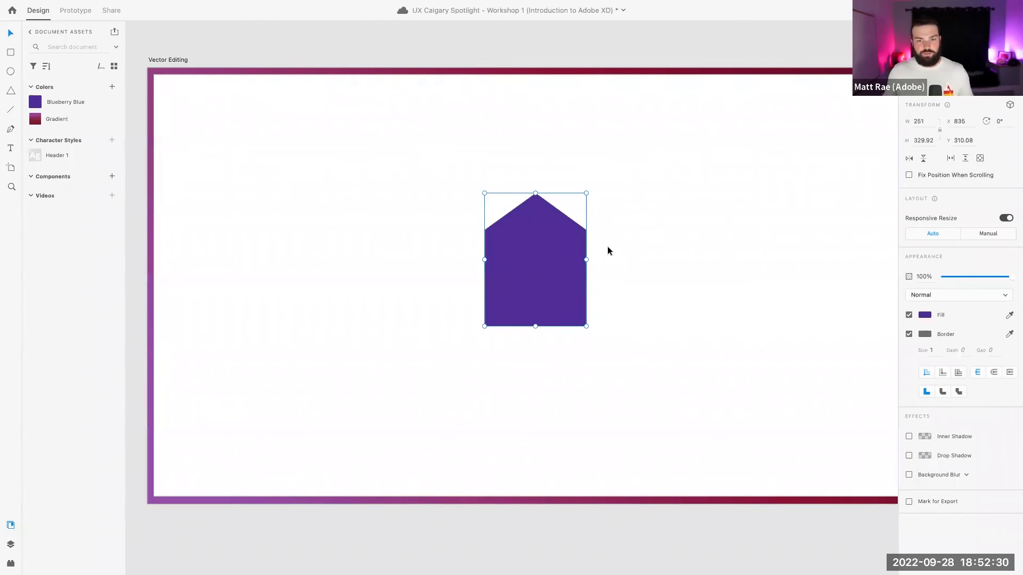
Make the peak a smooth point and drag its handles into a lopsided, wave-like curved top
double_click(553, 243)
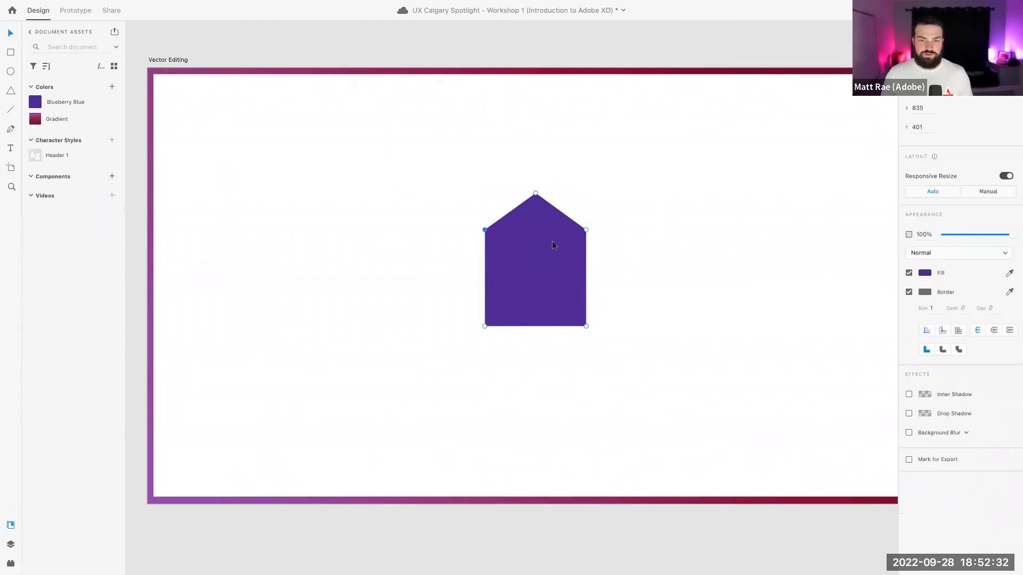
double_click(535, 194)
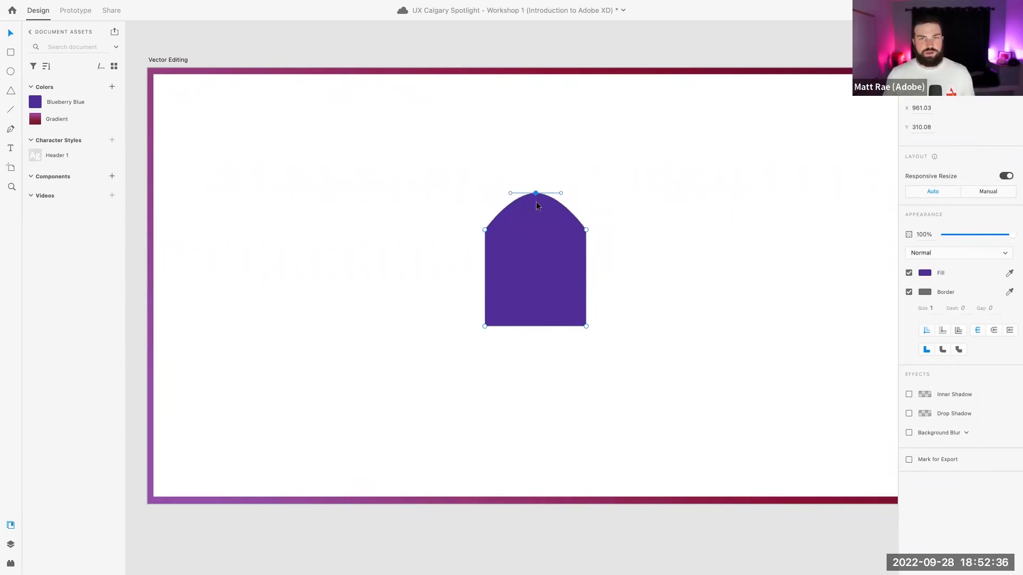
mouse_move(561, 192)
left_mouse_down()
mouse_move(554, 174)
mouse_move(563, 189)
mouse_move(516, 173)
mouse_move(630, 173)
mouse_move(560, 172)
mouse_move(563, 192)
left_mouse_up()
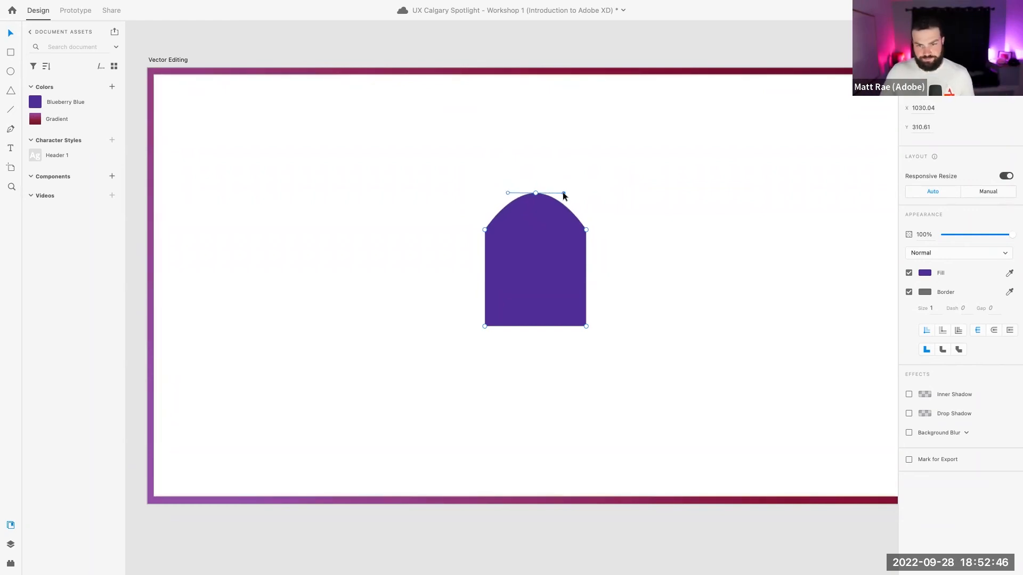
double_click(535, 193)
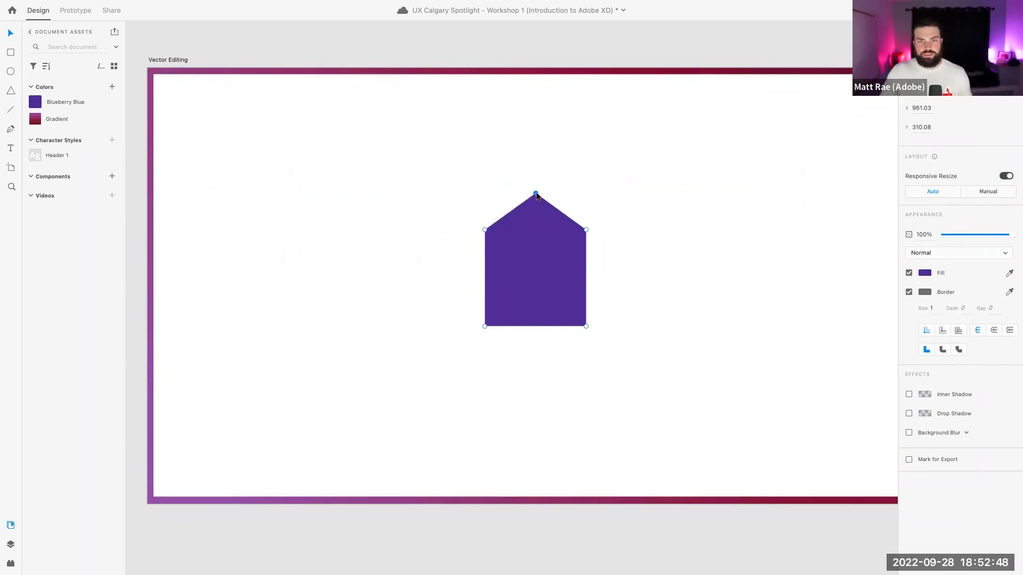
double_click(535, 193)
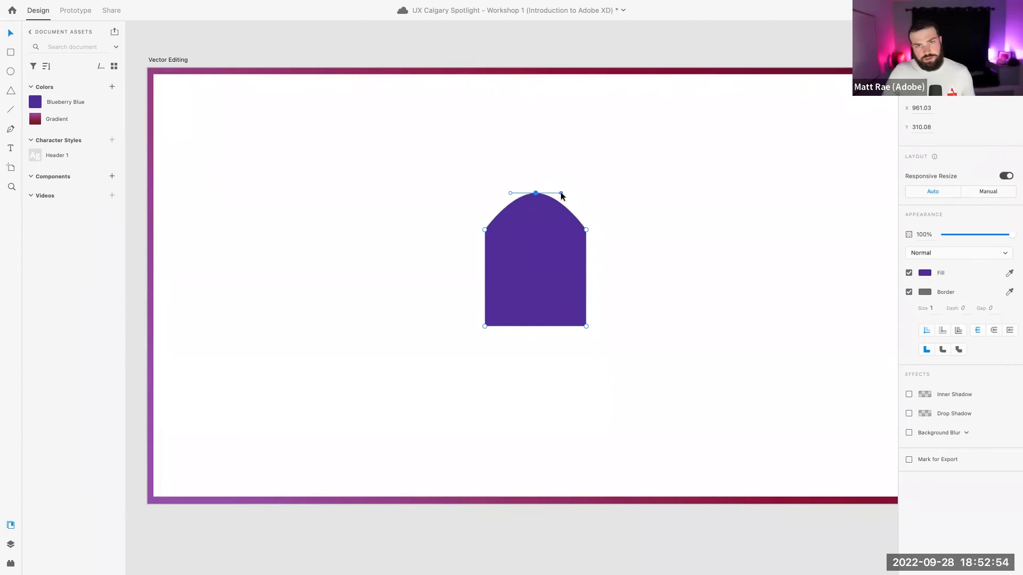
left_click_drag(561, 193, 756, 144)
left_click_drag(509, 194, 468, 200)
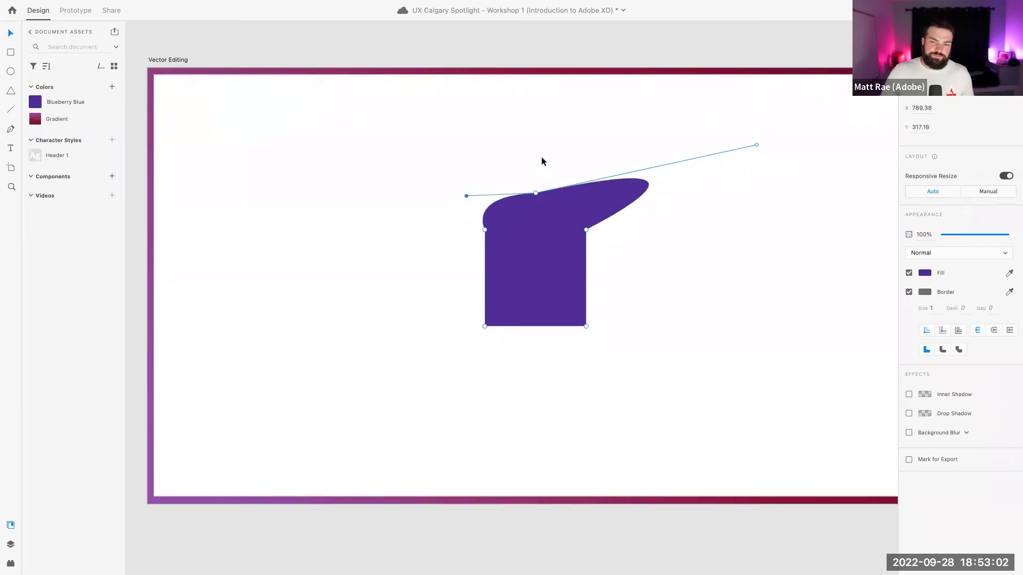
left_click(541, 158)
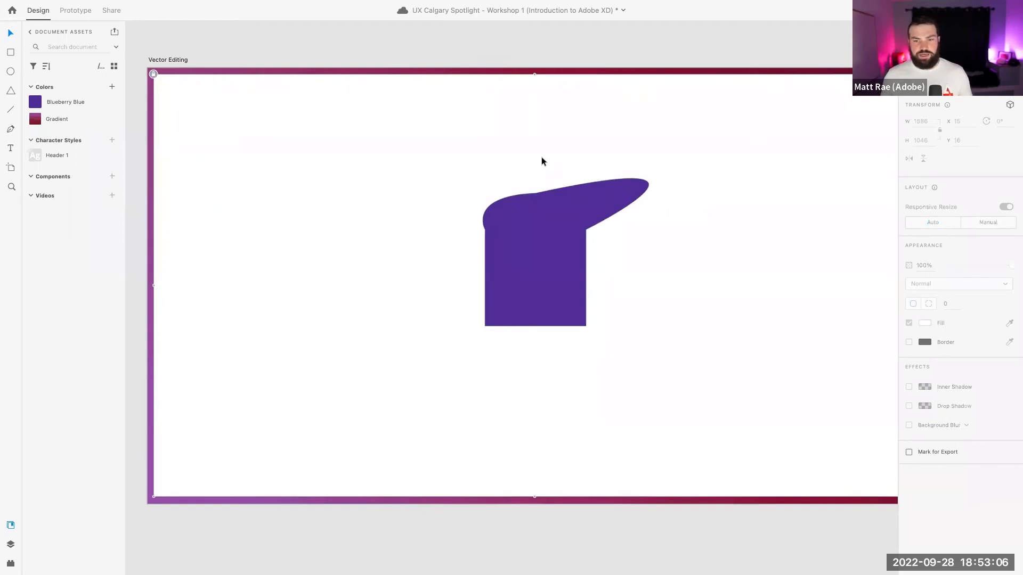
left_click(540, 214)
Shift the purple shape down-left and draw a 217×217 square beside it on the left
left_click_drag(550, 223, 538, 235)
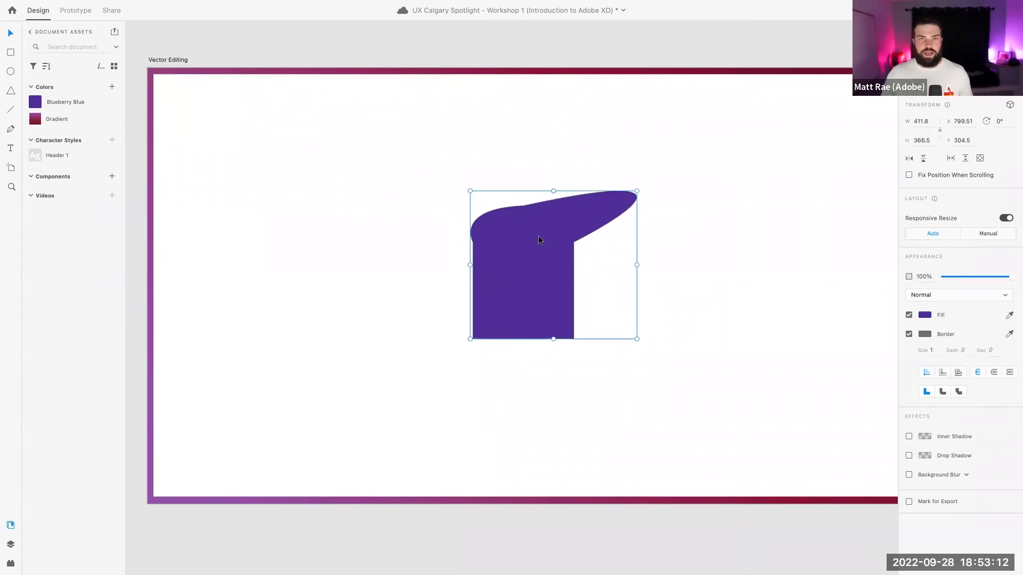
key("r")
left_click_drag(357, 219, 447, 332)
key("v")
left_click_drag(410, 277, 408, 299)
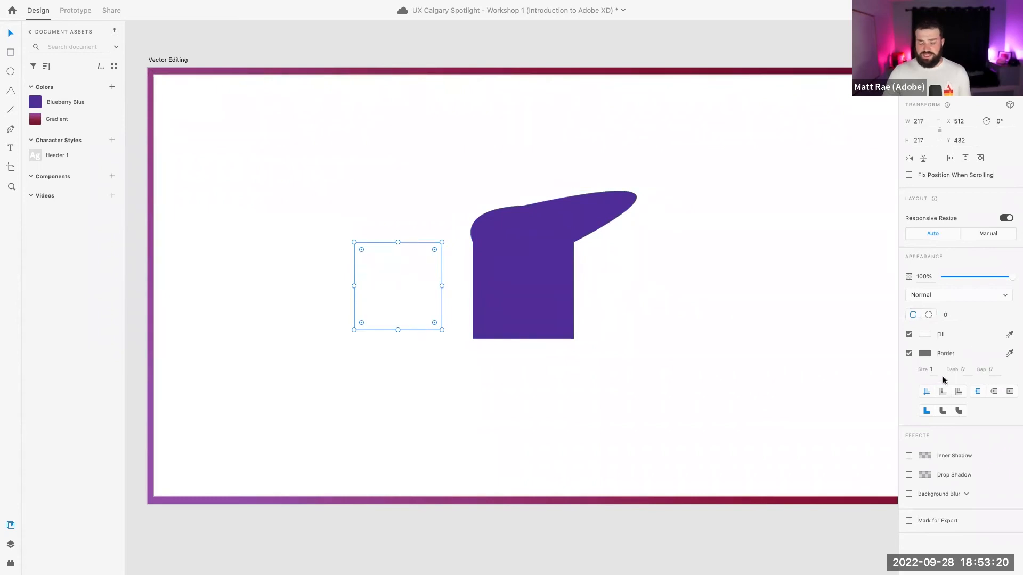
Alternate selecting the purple shape and the new square to compare their placement
left_click(536, 293)
left_click(370, 285)
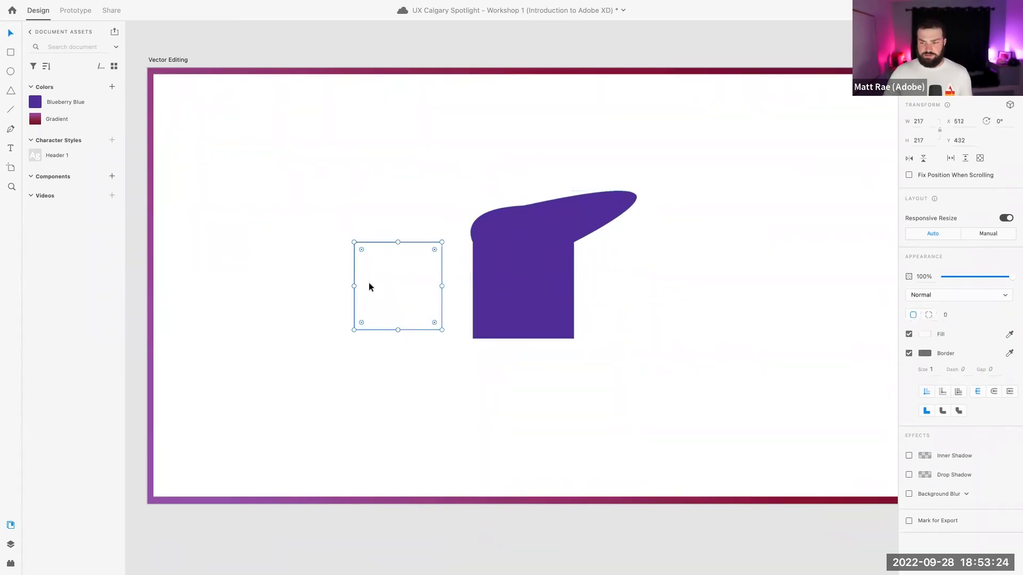
left_click(485, 288)
left_click(400, 286)
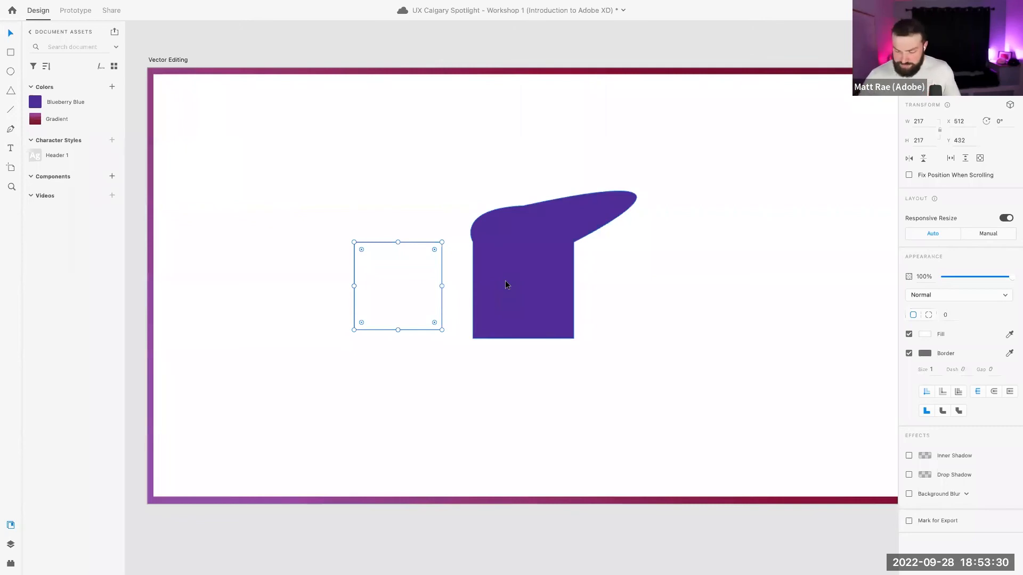
left_click(539, 258)
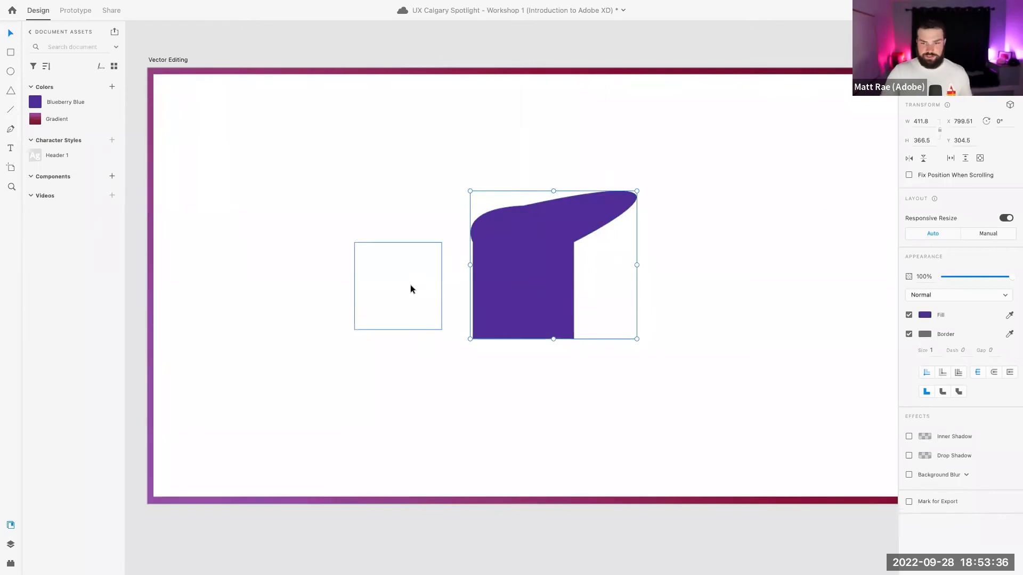
scroll(604, 272, "down", 5)
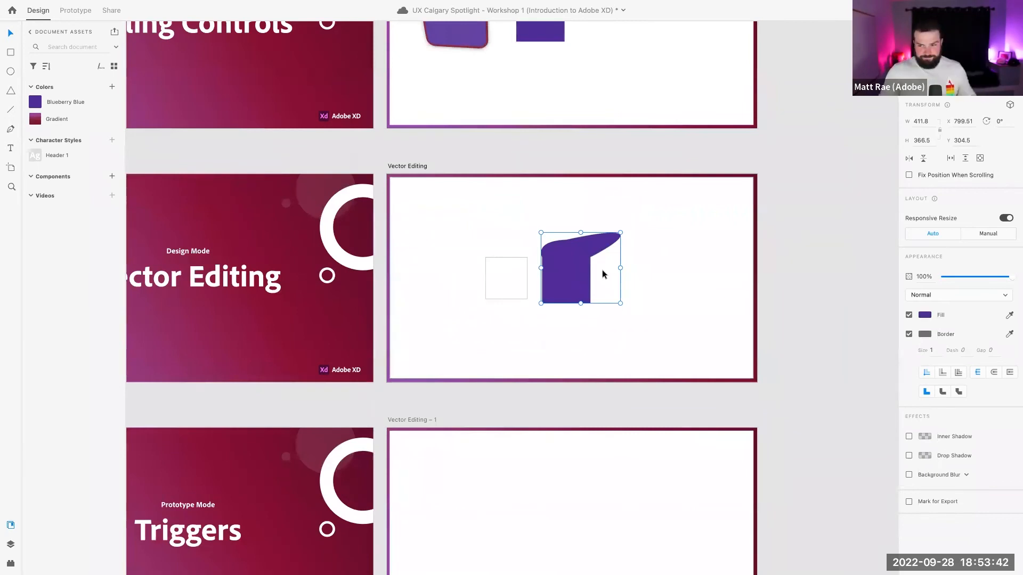
Deselect the purple shape and scroll down to the Prototype Mode Triggers slide
left_click(763, 270)
scroll(596, 258, "down", 4)
scroll(597, 257, "left", 2)
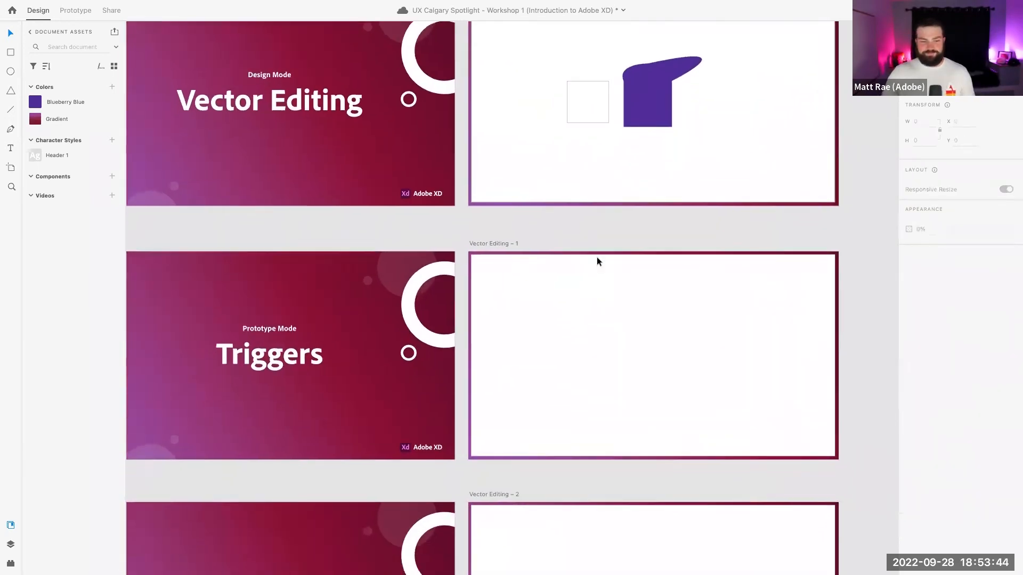
scroll(597, 257, "up", 3)
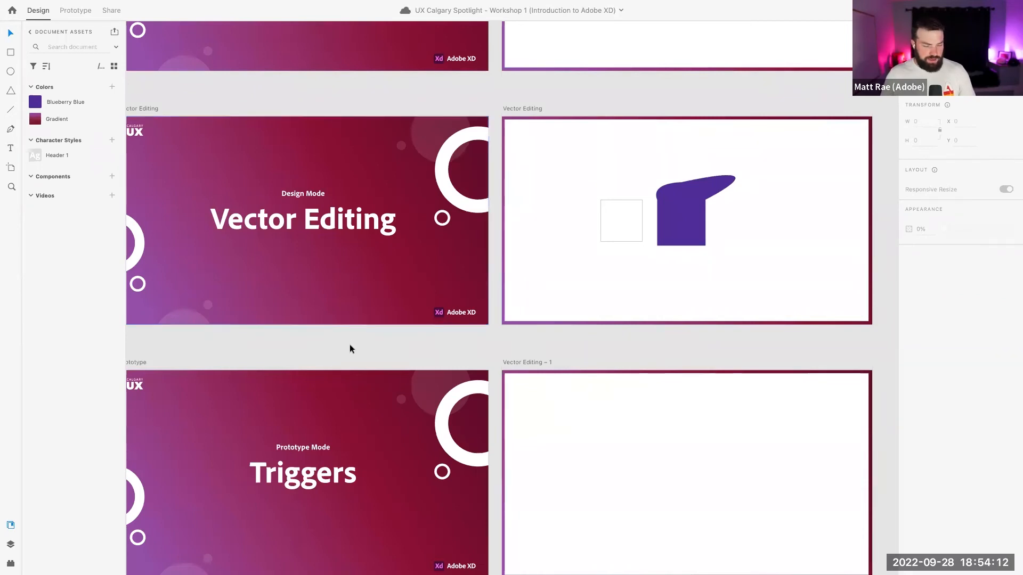
scroll(498, 344, "down", 5)
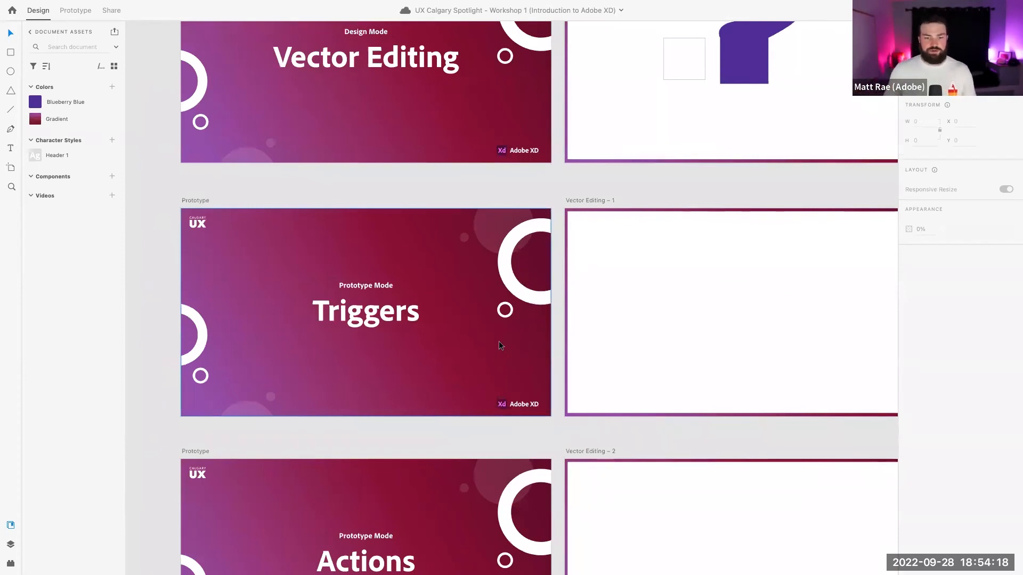
scroll(493, 260, "down", 3)
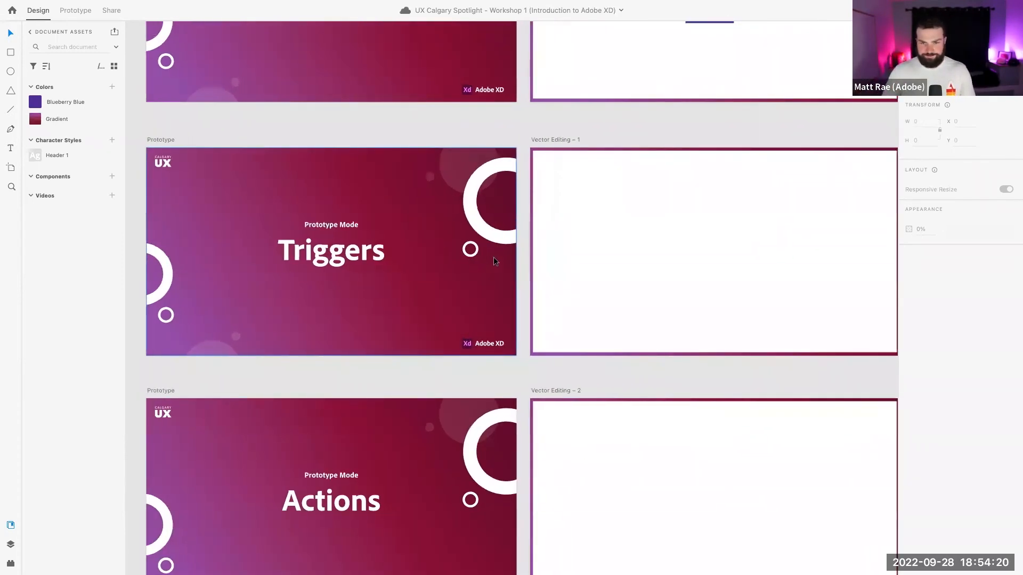
scroll(493, 261, "down", 1)
scroll(494, 261, "down", 3)
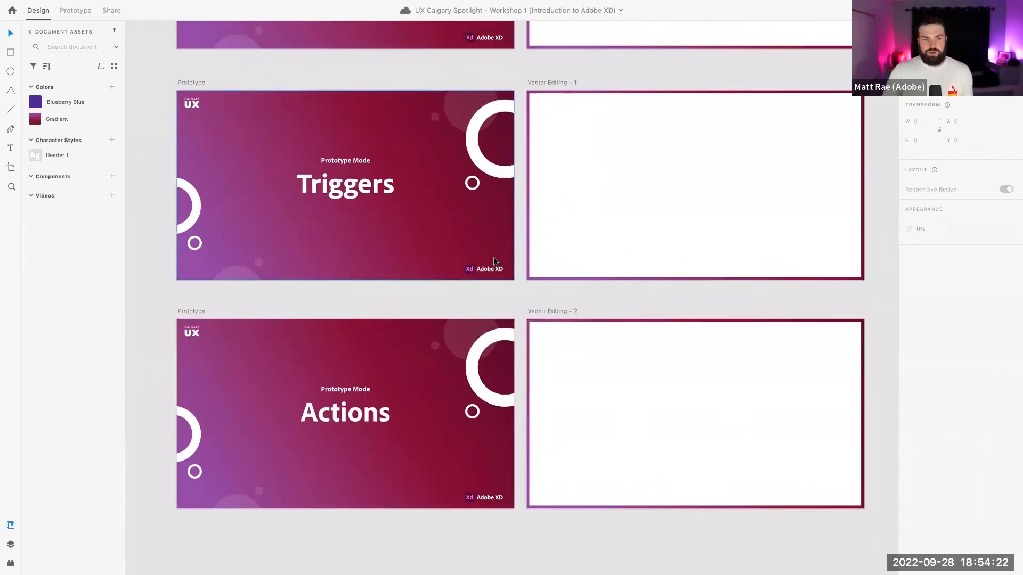
Select the Triggers slide's artboard by its 'Prototype' title
left_click(190, 80)
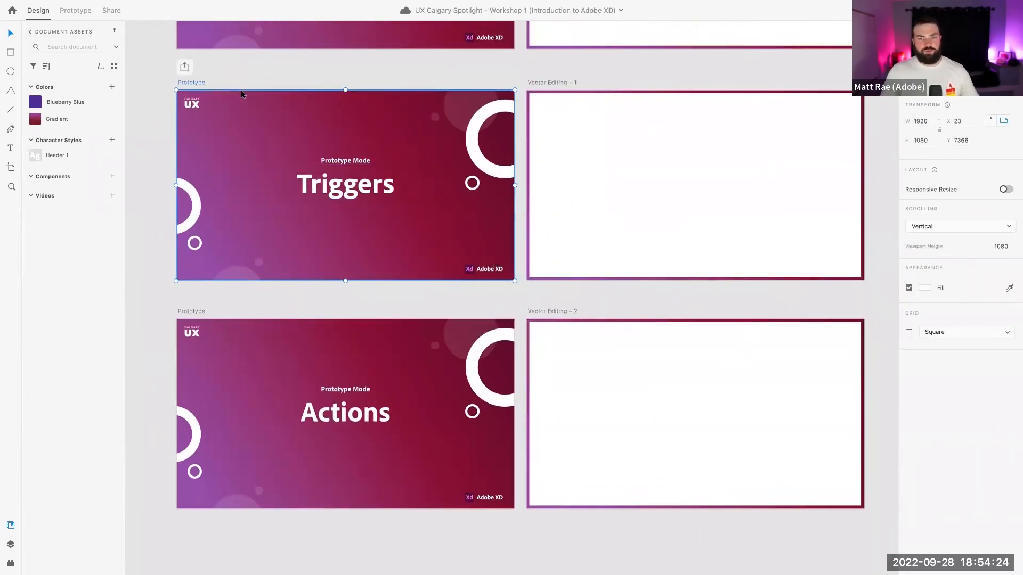
scroll(241, 94, "right", 2)
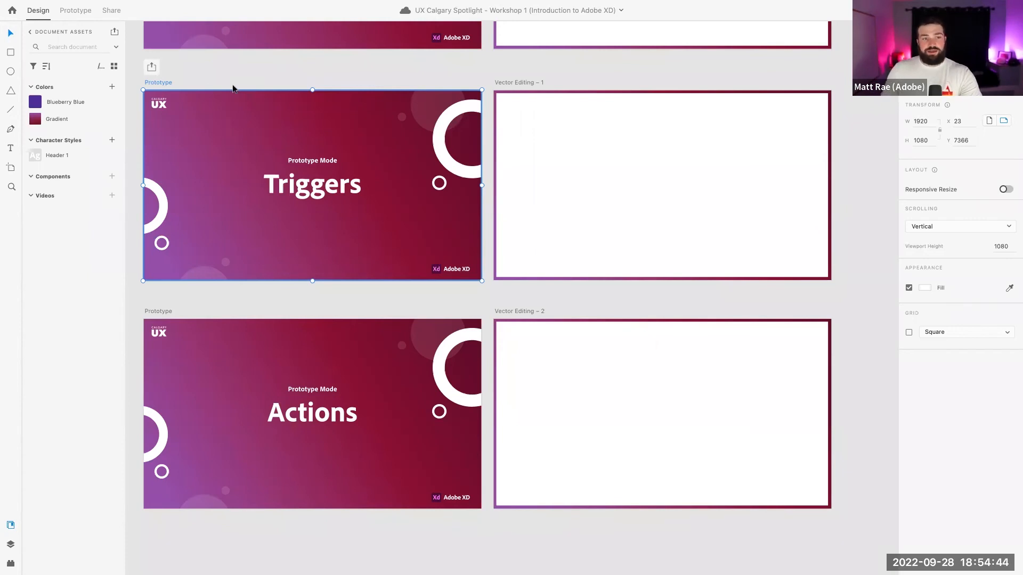
scroll(247, 80, "left", 2)
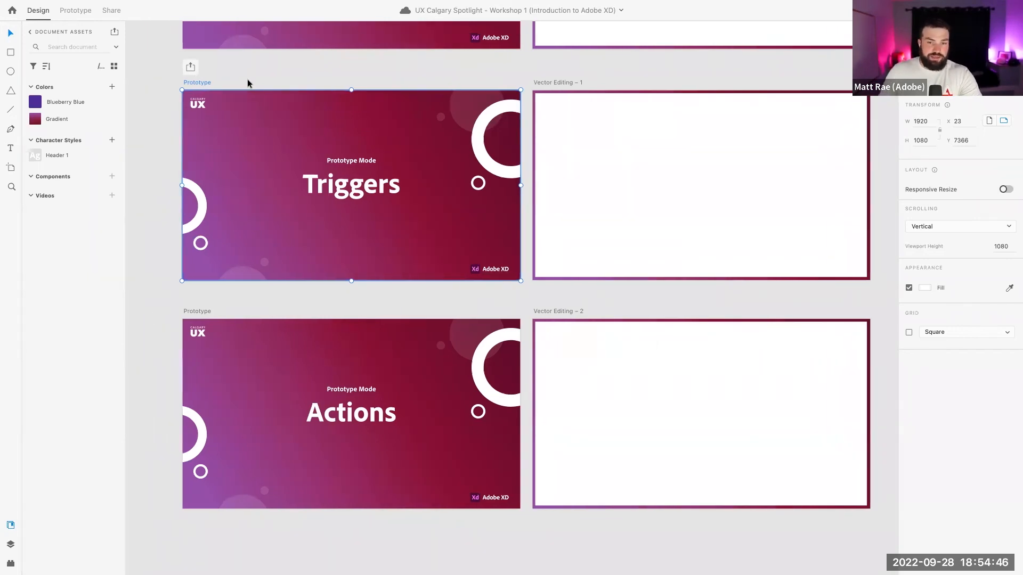
left_click(250, 74)
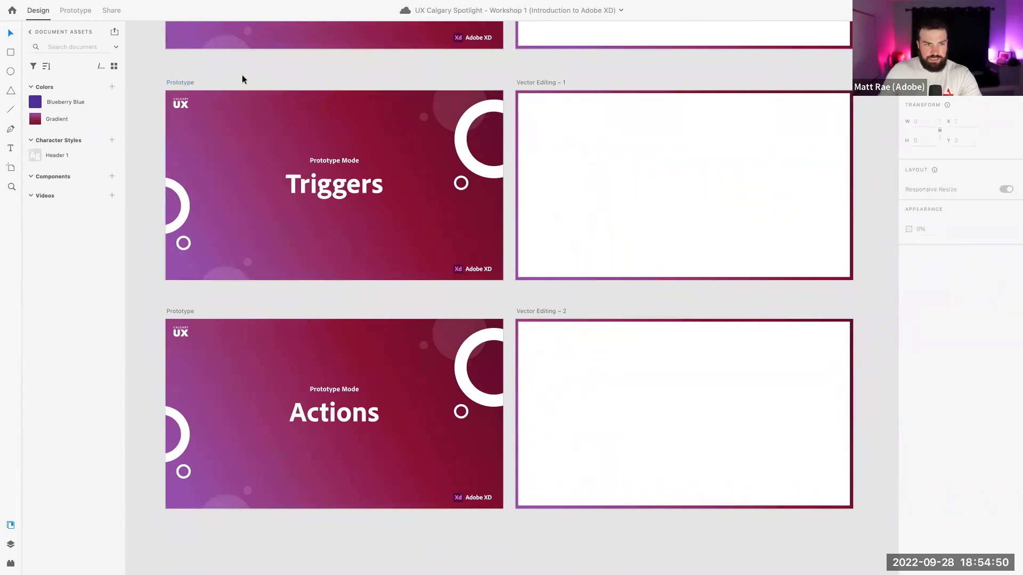
left_click(182, 82)
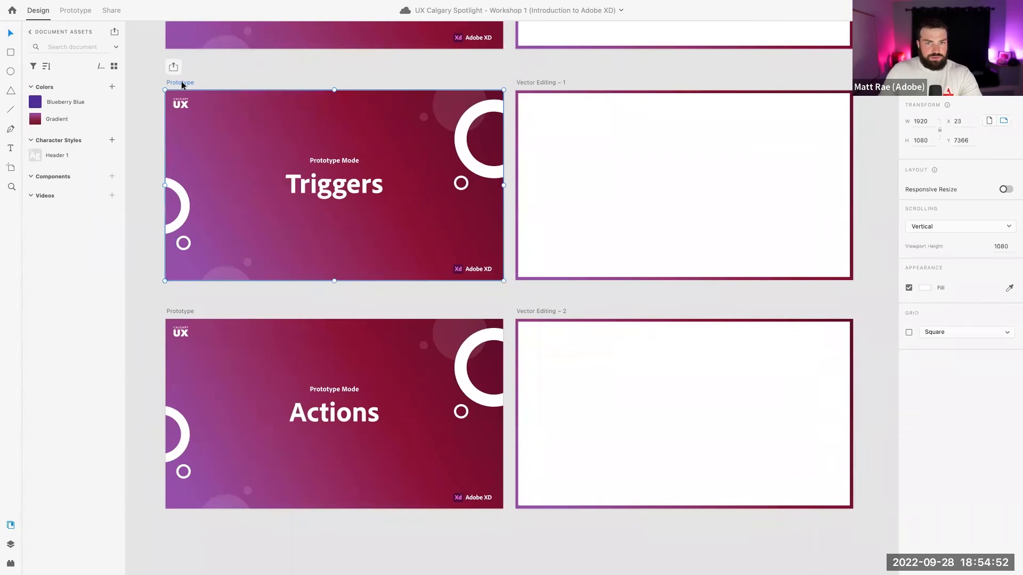
Switch the workspace to Prototype mode
left_click(77, 11)
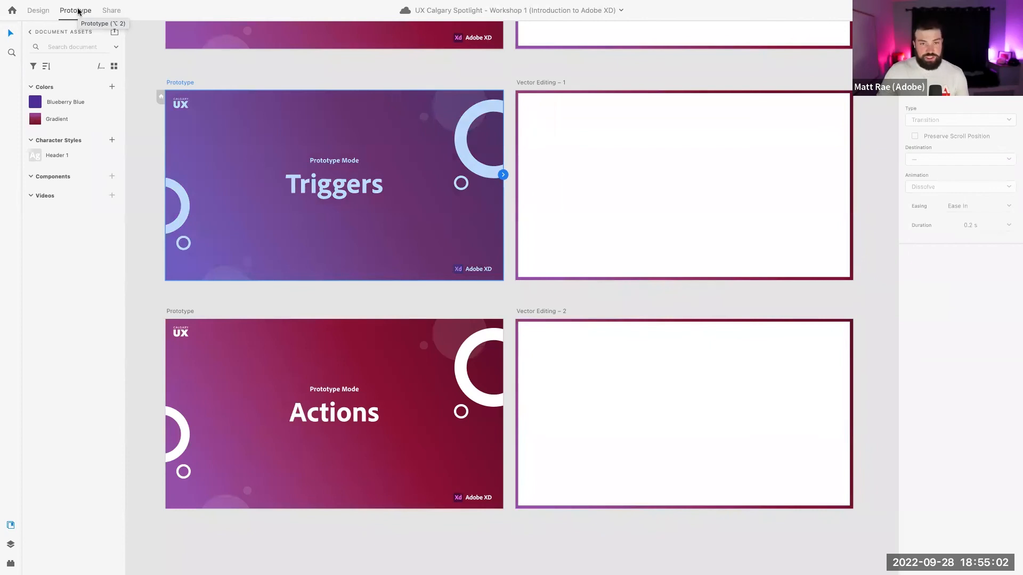
key("super+3")
key("alt+2")
key("alt+3")
key("alt+2")
key("alt+1")
key("alt+2")
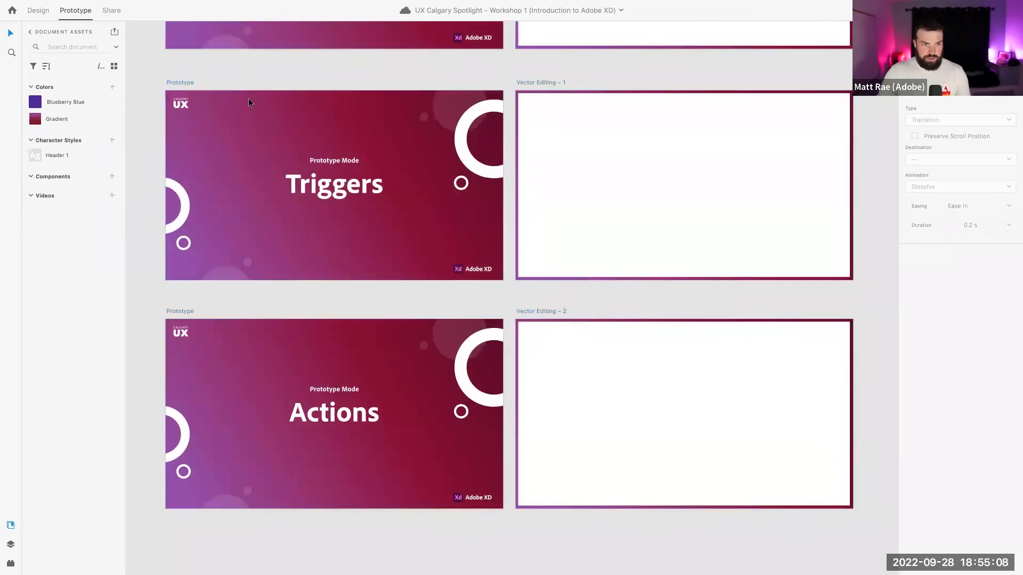
Select the 'Triggers' heading text on the Triggers slide
scroll(284, 181, "down", 3)
scroll(284, 182, "up", 4)
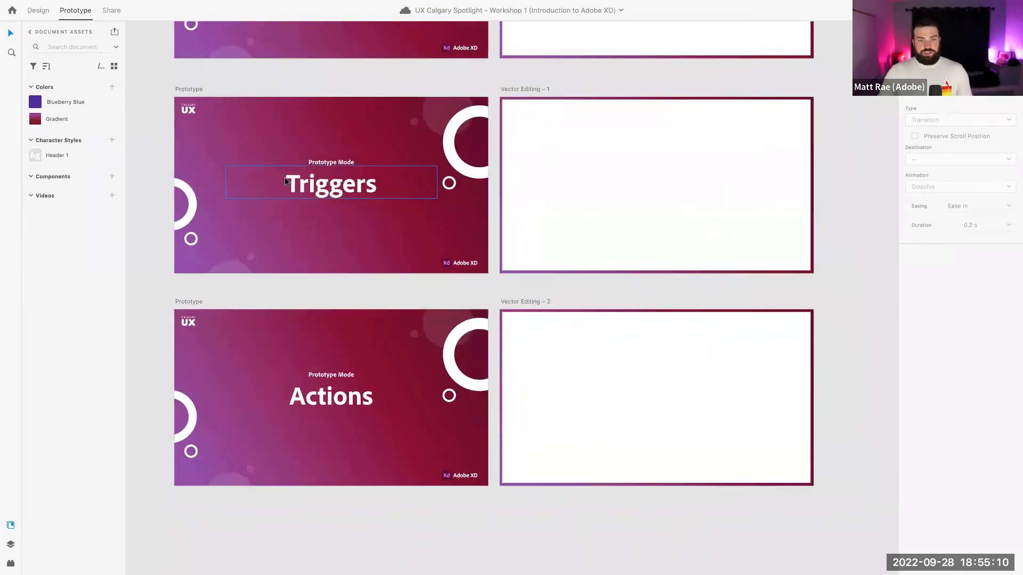
scroll(284, 182, "up", 1)
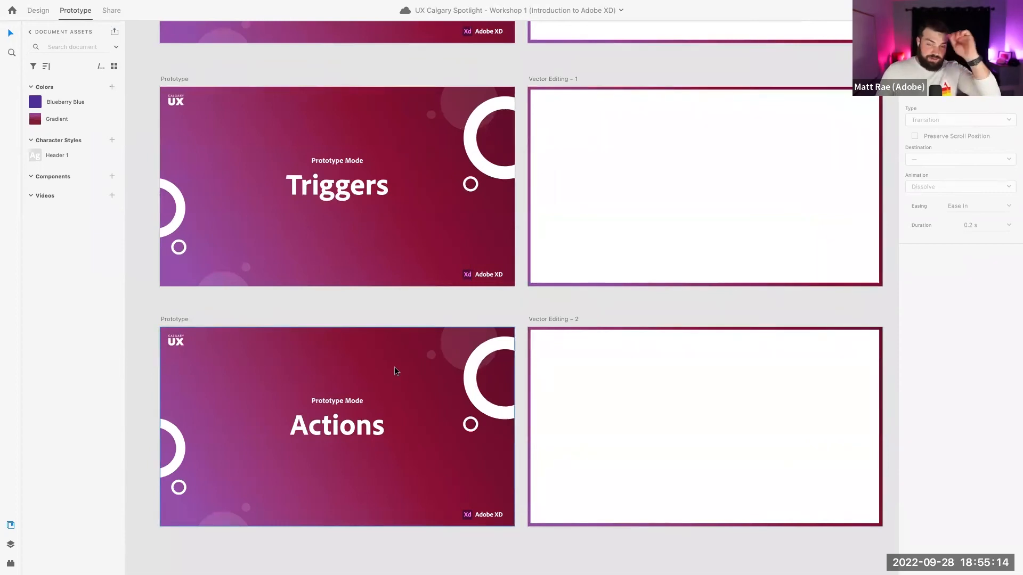
left_click(343, 176)
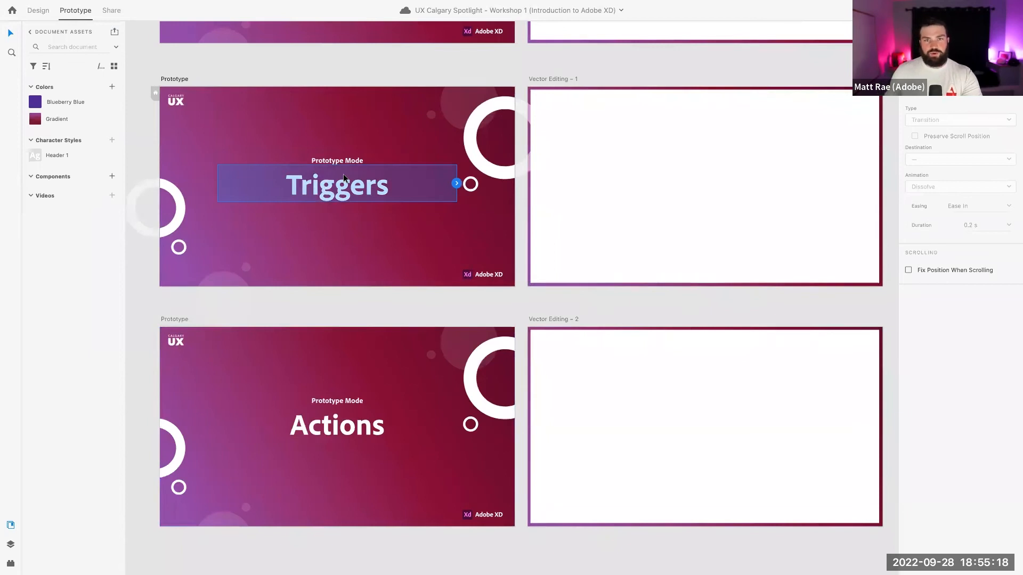
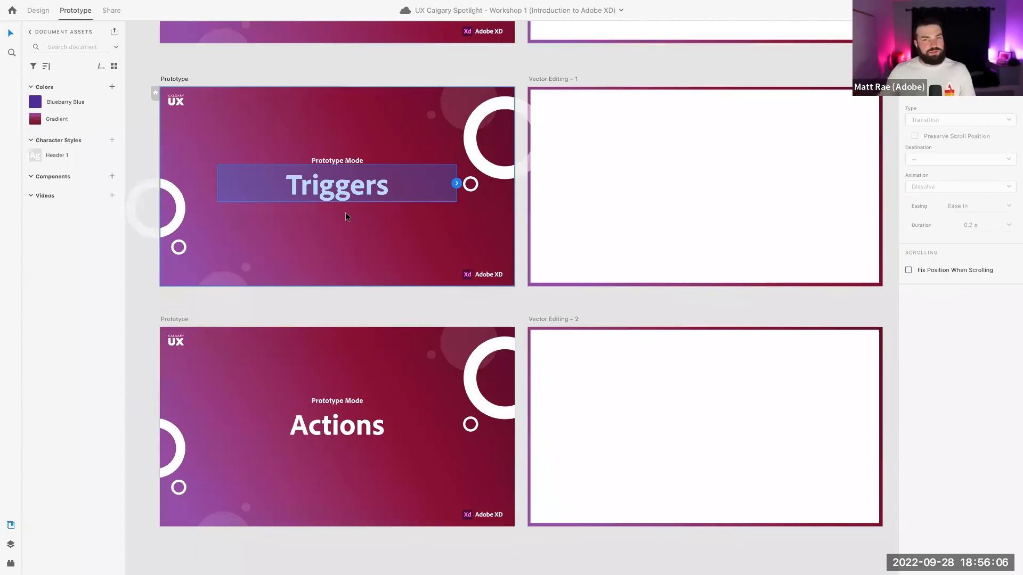
Clear the selection and scroll up-right to the Vector Editing artboard with the square and purple shape
left_click(597, 190)
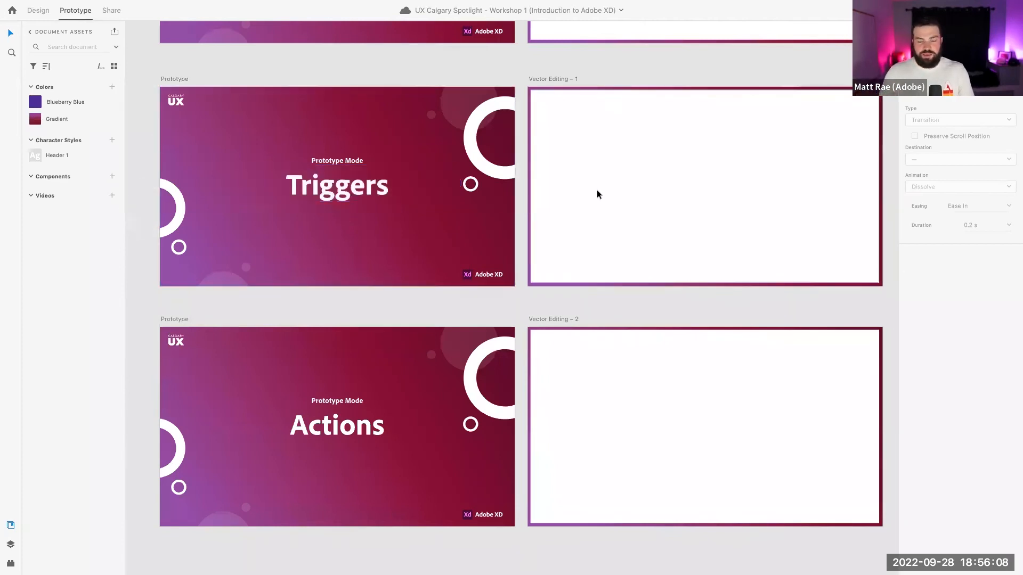
scroll(604, 190, "right", 3)
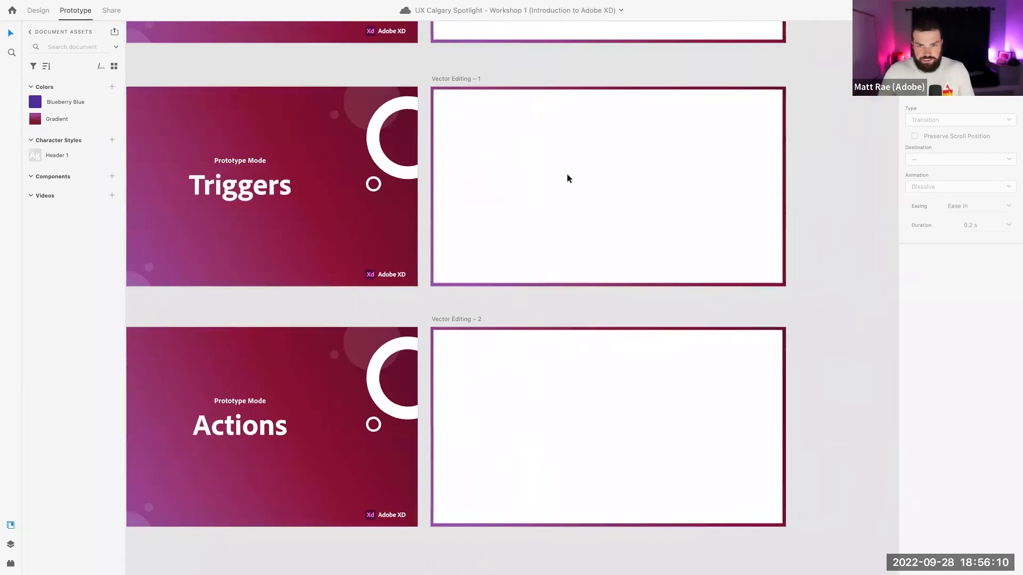
scroll(567, 174, "up", 2)
scroll(580, 183, "up", 4)
scroll(581, 183, "right", 2)
Move the light blue square into Vector Editing – 1 and fill it red (#FF0A0A) with no border
left_click(469, 134)
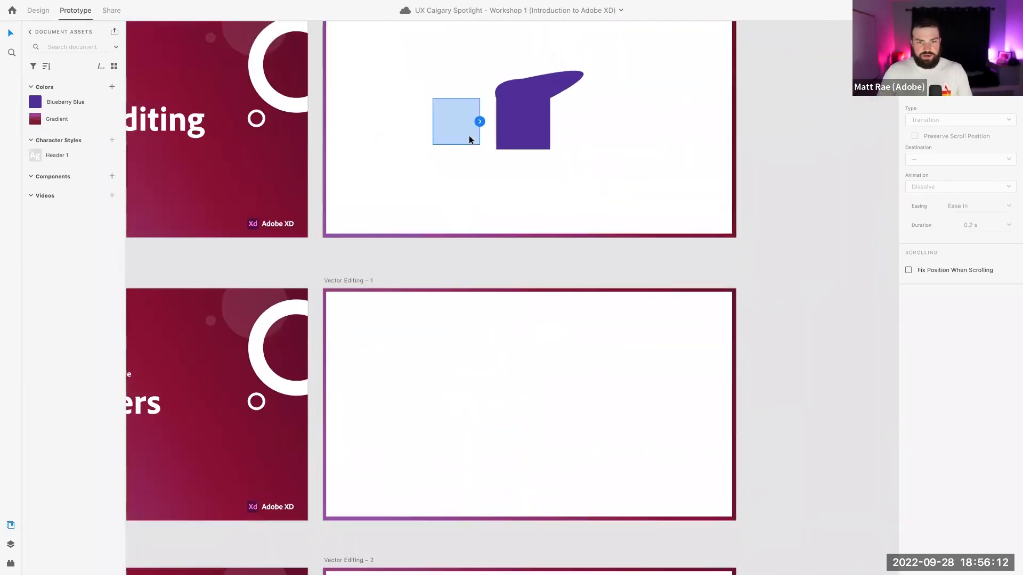
left_click_drag(459, 133, 527, 396)
key("ctrl+Tab")
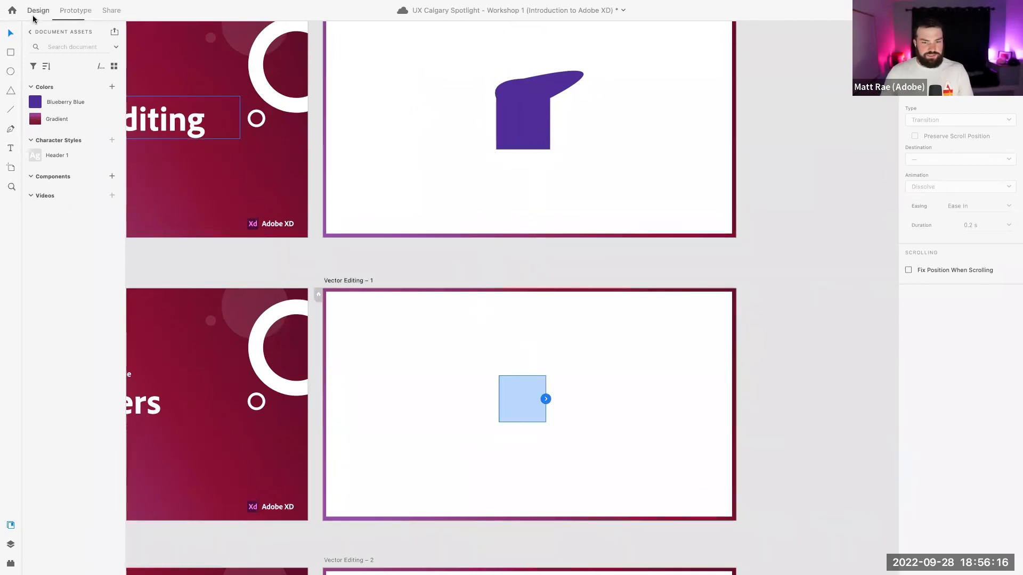
left_click(925, 334)
left_click_drag(861, 325, 878, 286)
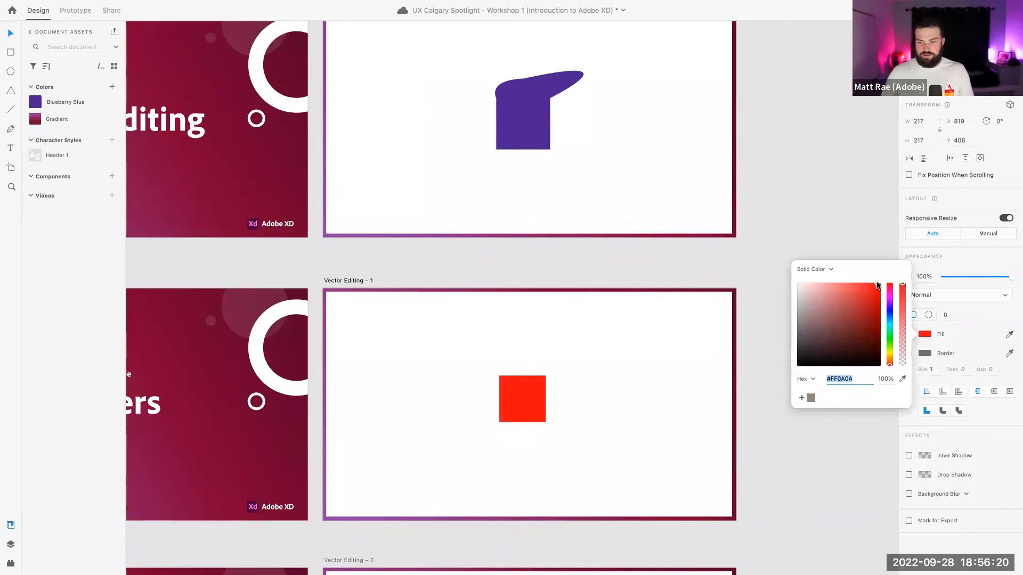
left_click(921, 359)
left_click(909, 353)
Nudge the red square slightly left and select the Vector Editing – 1 artboard
left_click(537, 389)
left_click_drag(537, 389, 533, 387)
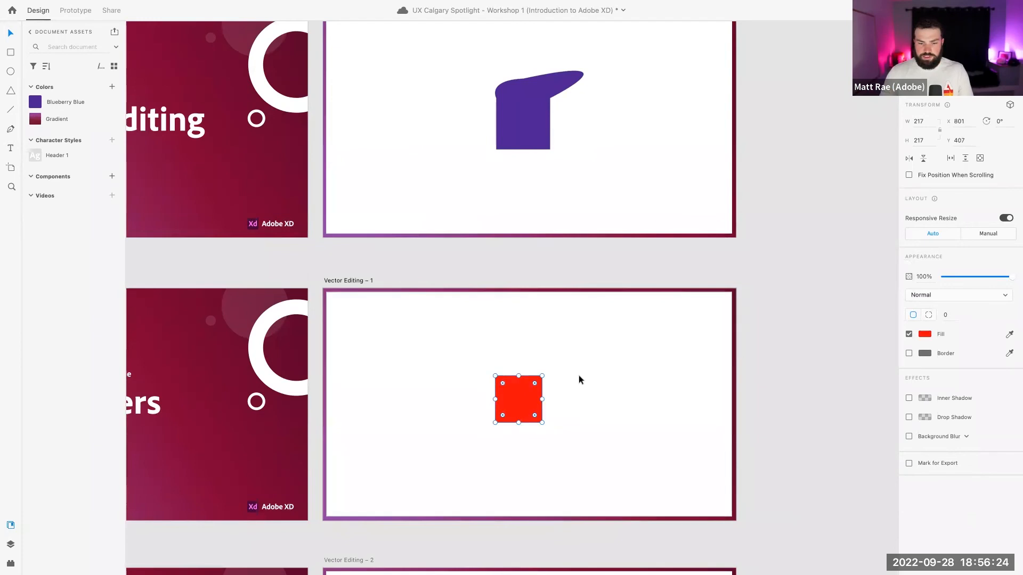
scroll(579, 376, "down", 5)
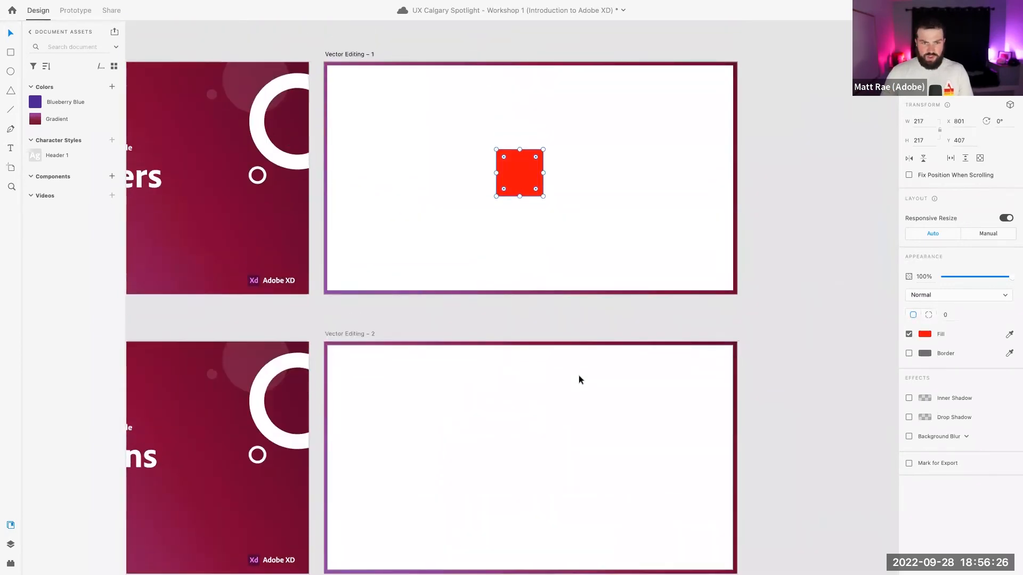
scroll(578, 375, "down", 1)
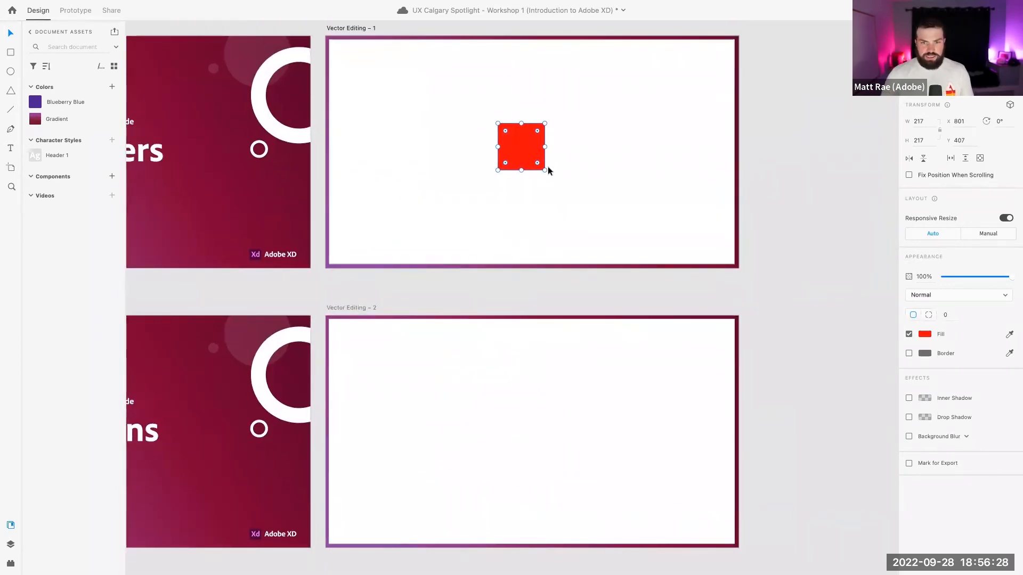
left_click(360, 32)
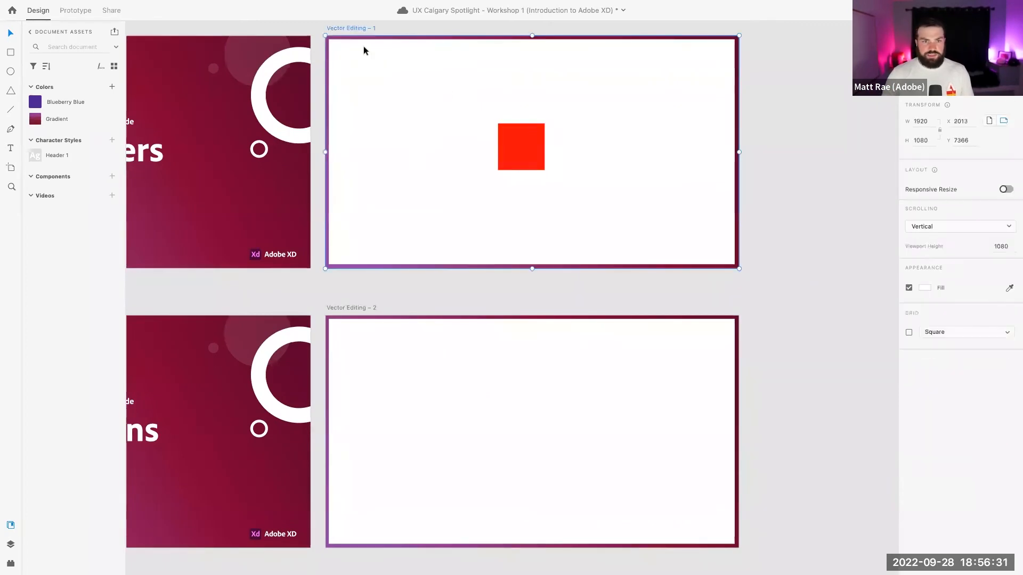
Paste the red square into Vector Editing – 2, scale it from its centre to 611 × 611, and enter Prototype mode
left_click(359, 308)
key("ctrl+v")
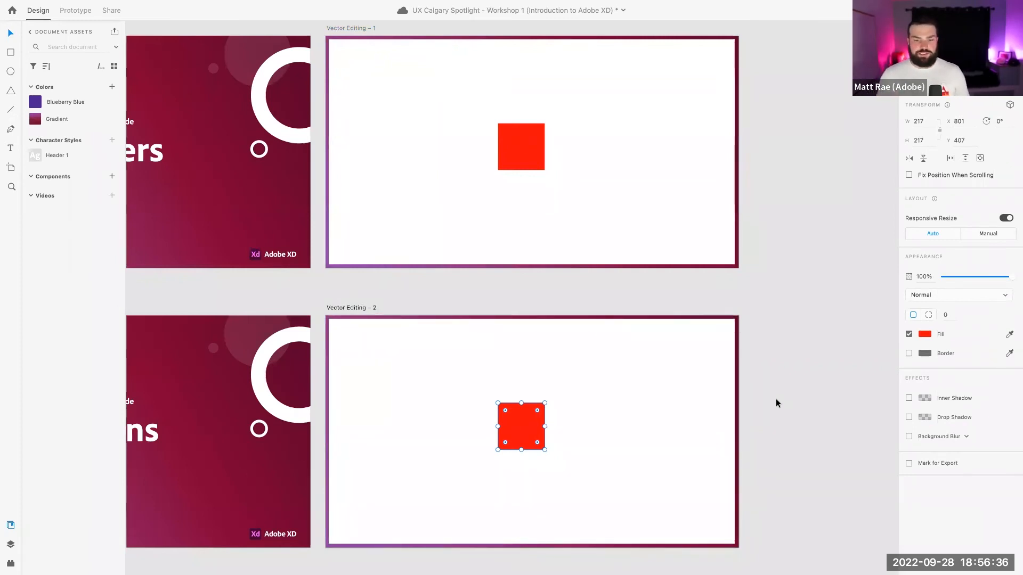
left_click_drag(545, 449, 603, 493)
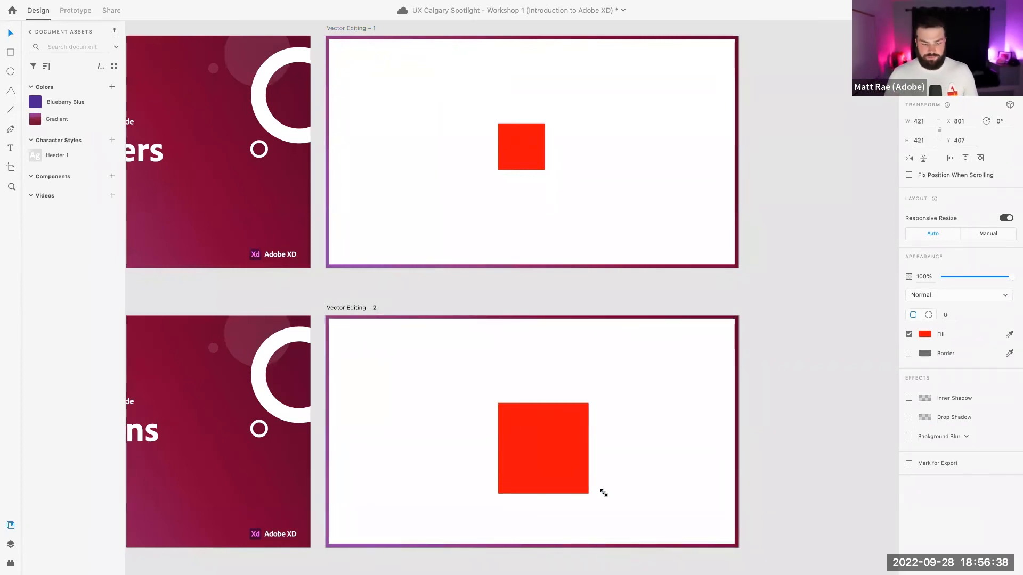
key("ctrl+z")
left_click_drag(545, 451, 591, 490)
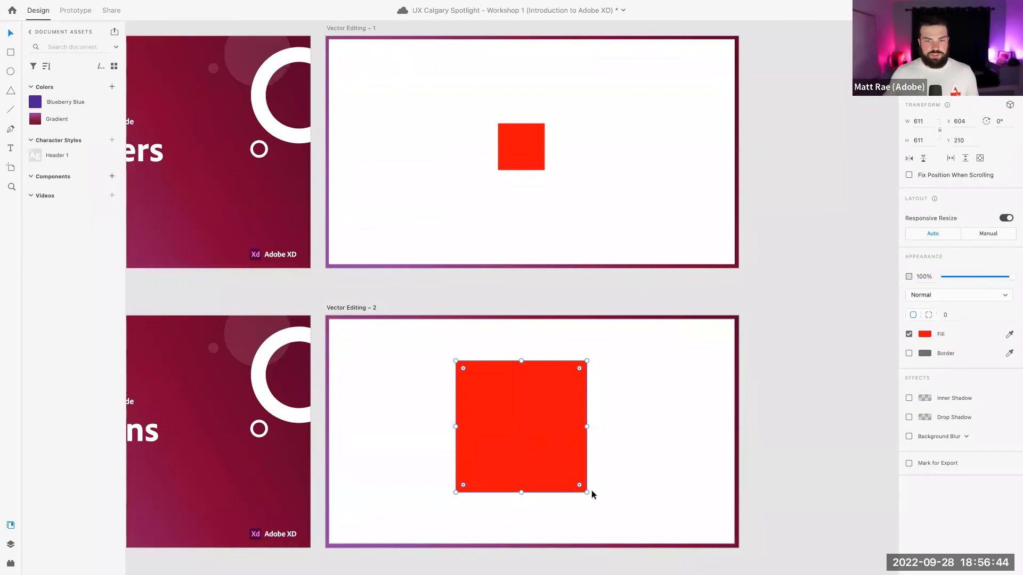
left_click(539, 294)
left_click(349, 28)
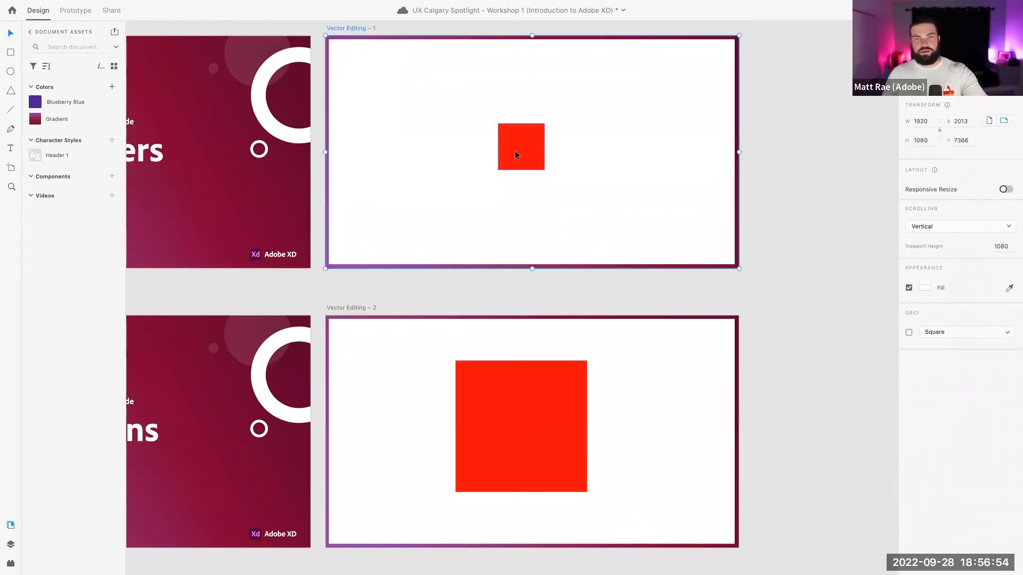
left_click(75, 11)
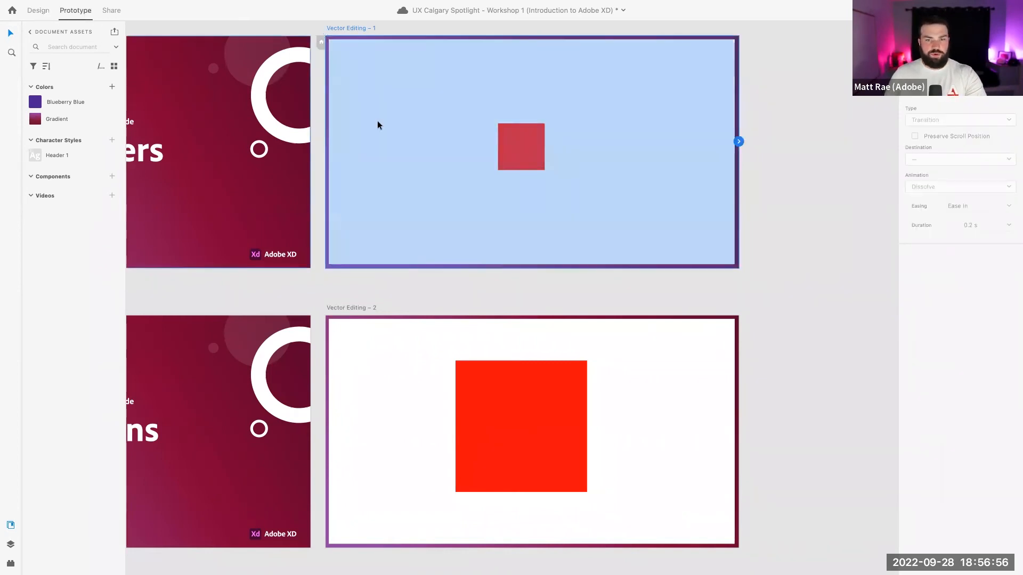
Wire the small red square to Vector Editing – 2 as an Auto-Animate, Ease Out, 0.3 s link
left_click(527, 147)
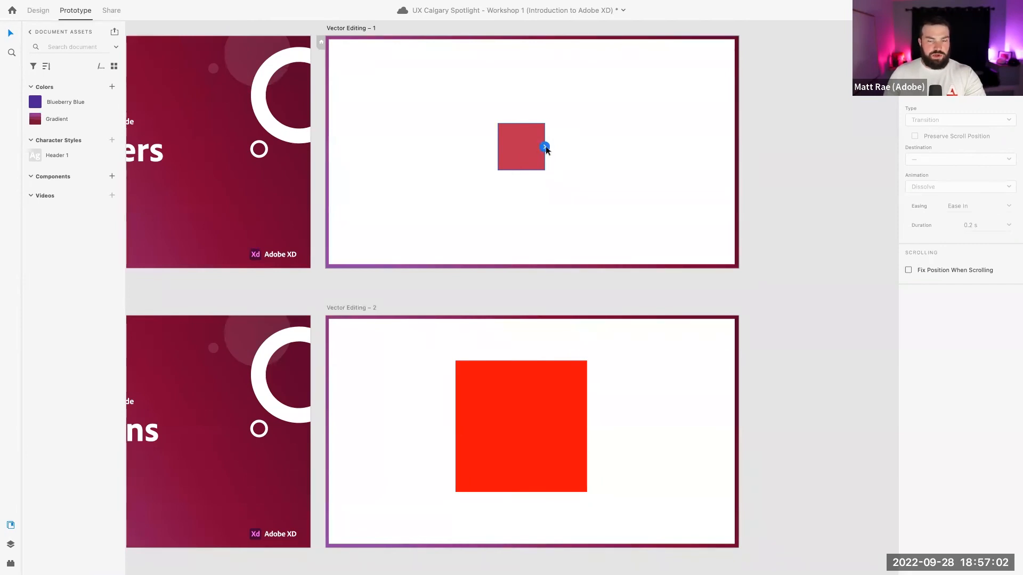
left_click_drag(545, 147, 545, 335)
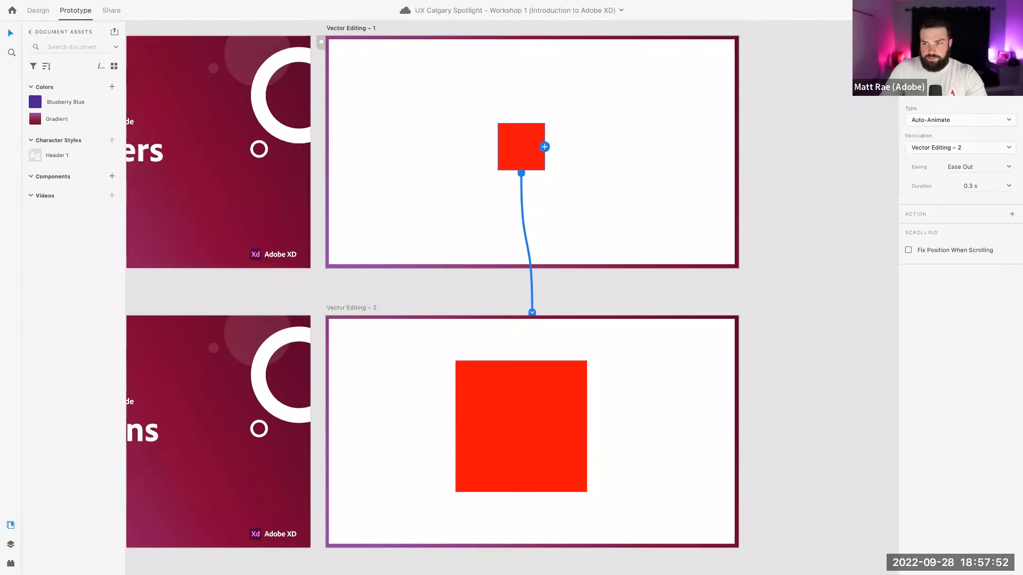
Keep the interaction as Auto-Animate and change its easing to Snap
mouse_move(932, 113)
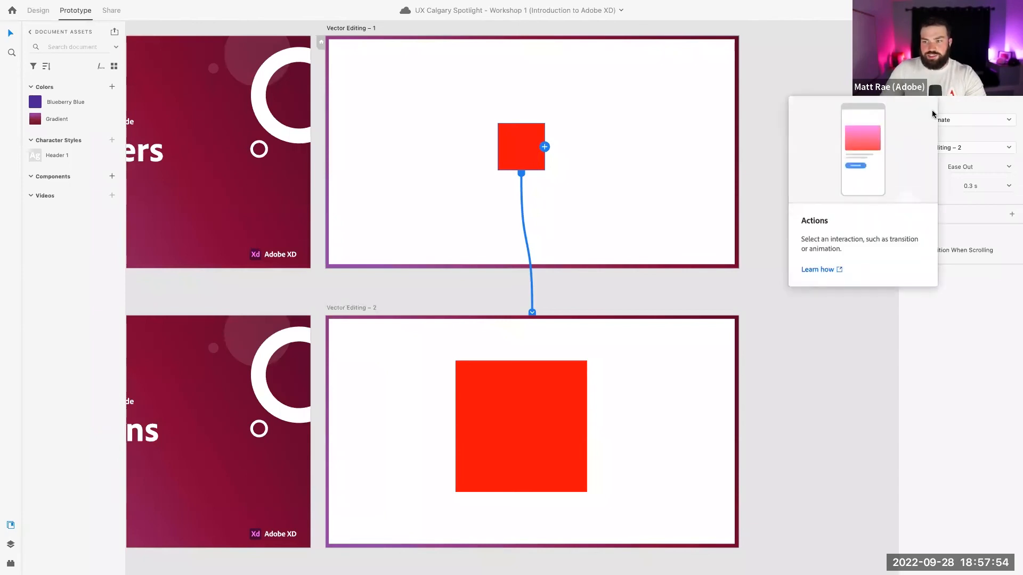
left_click(945, 120)
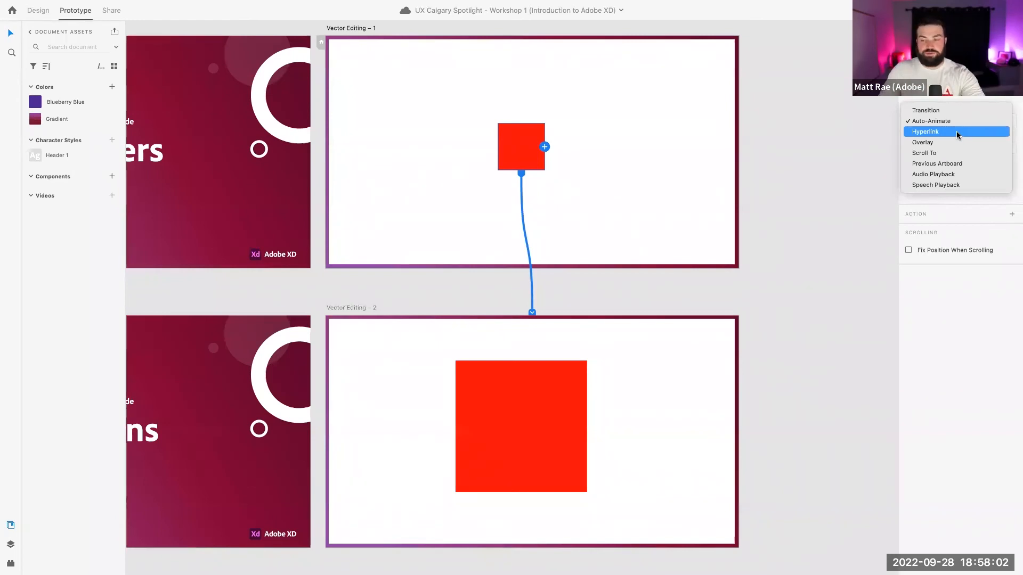
left_click(943, 119)
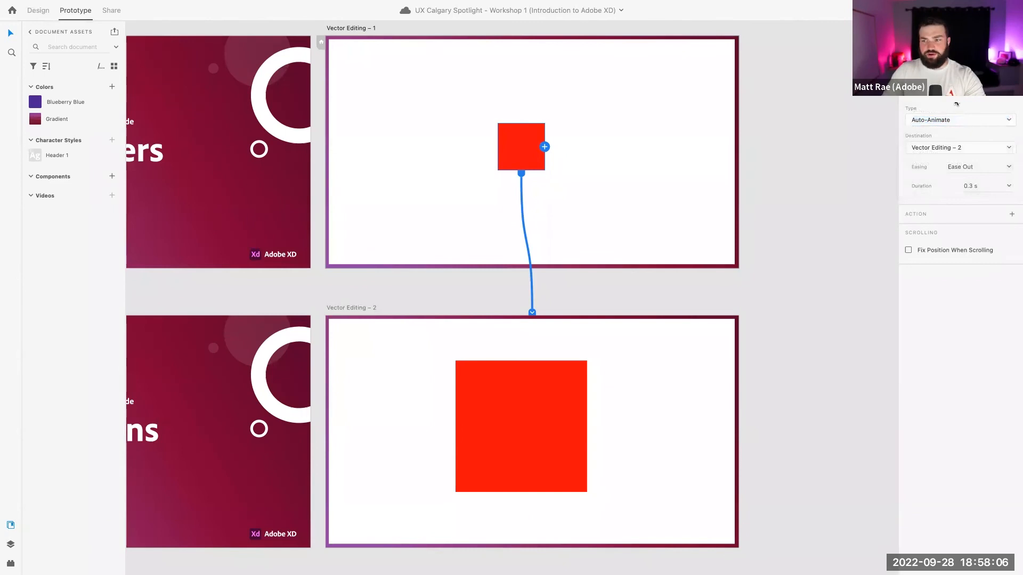
left_click(1009, 168)
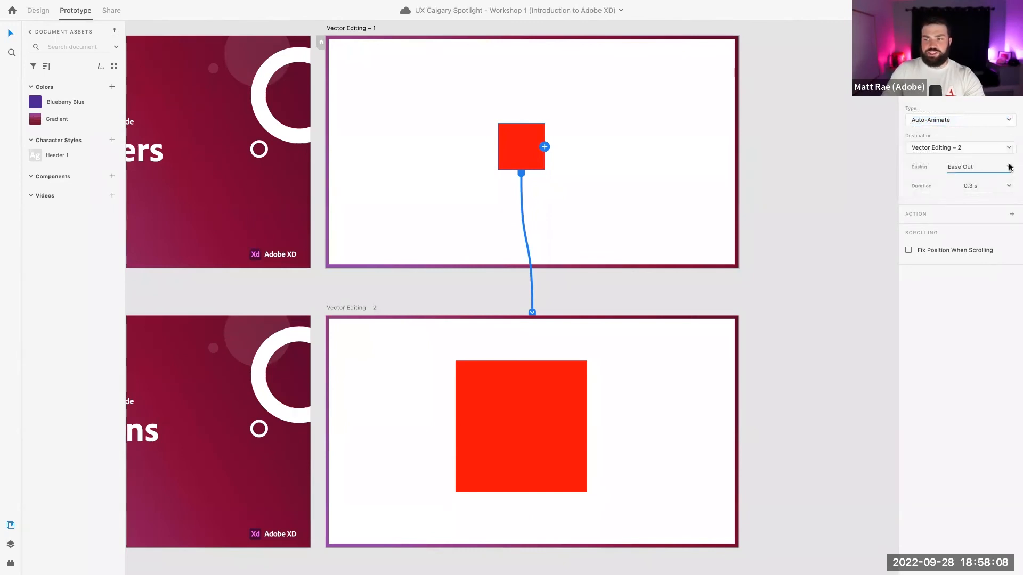
left_click(1008, 167)
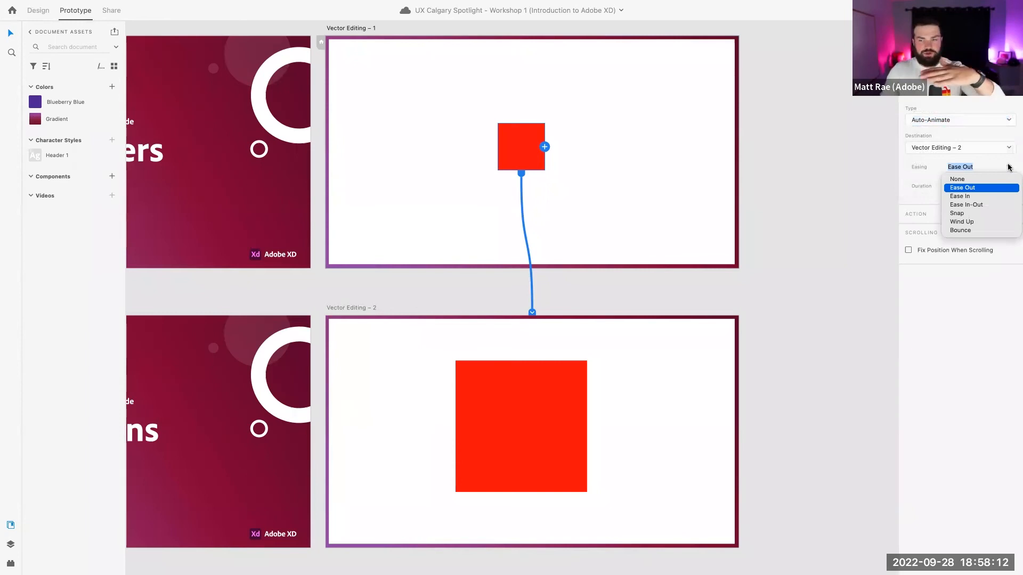
left_click(978, 205)
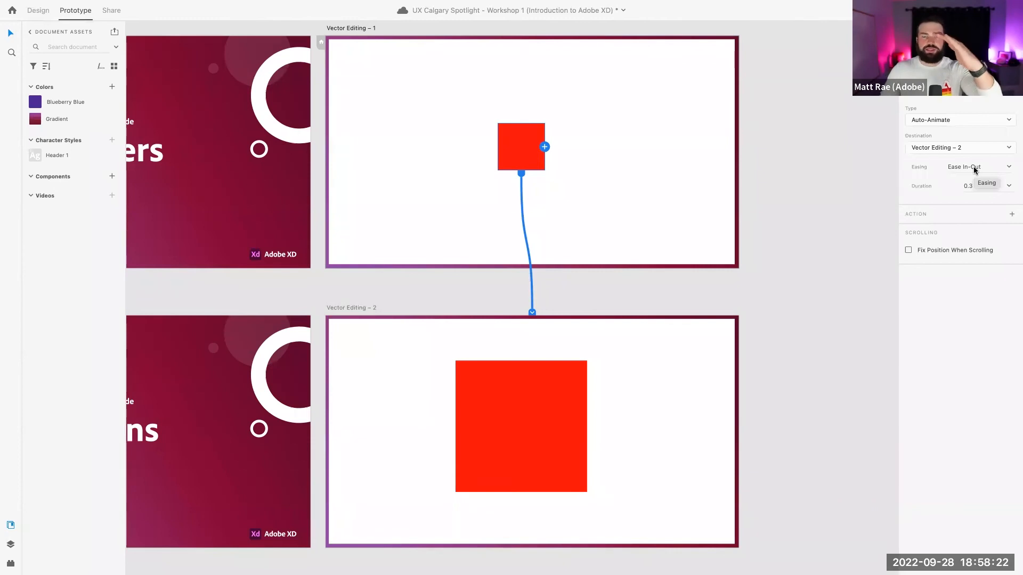
left_click(1011, 168)
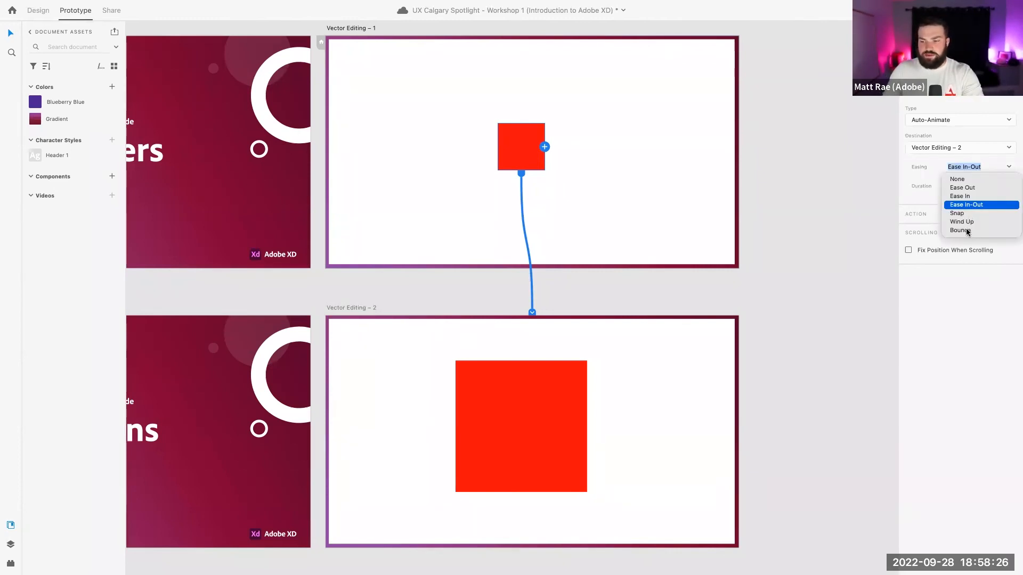
left_click(967, 214)
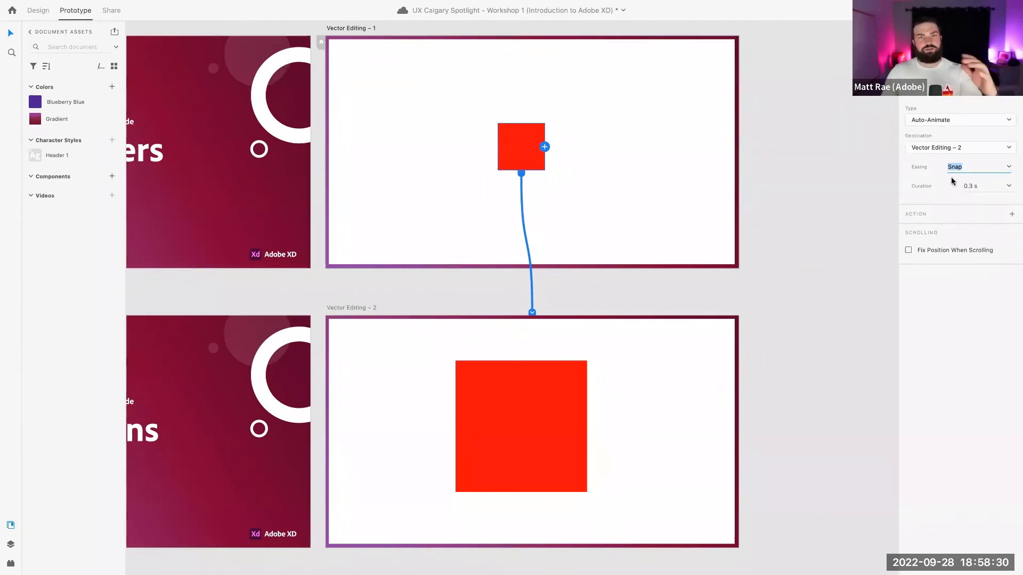
left_click(930, 178)
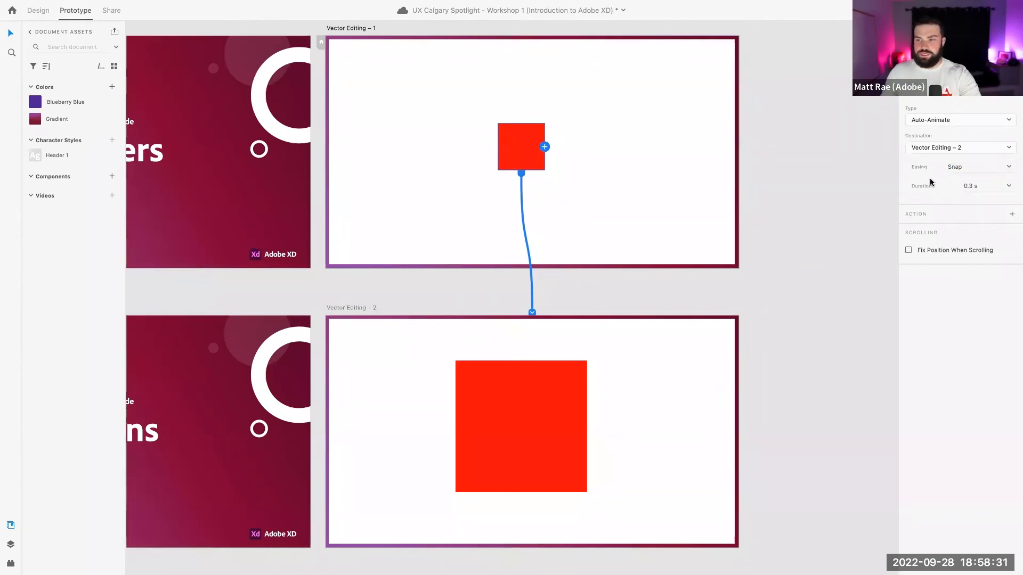
Set the transition duration to 0.6 s and select the Vector Editing – 1 artboard
left_click(1009, 186)
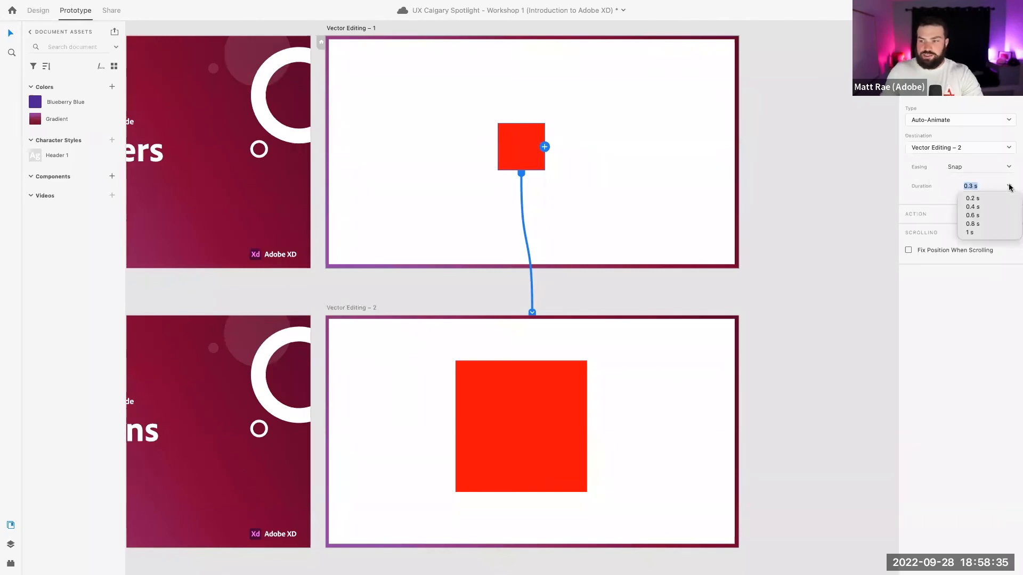
left_click(979, 217)
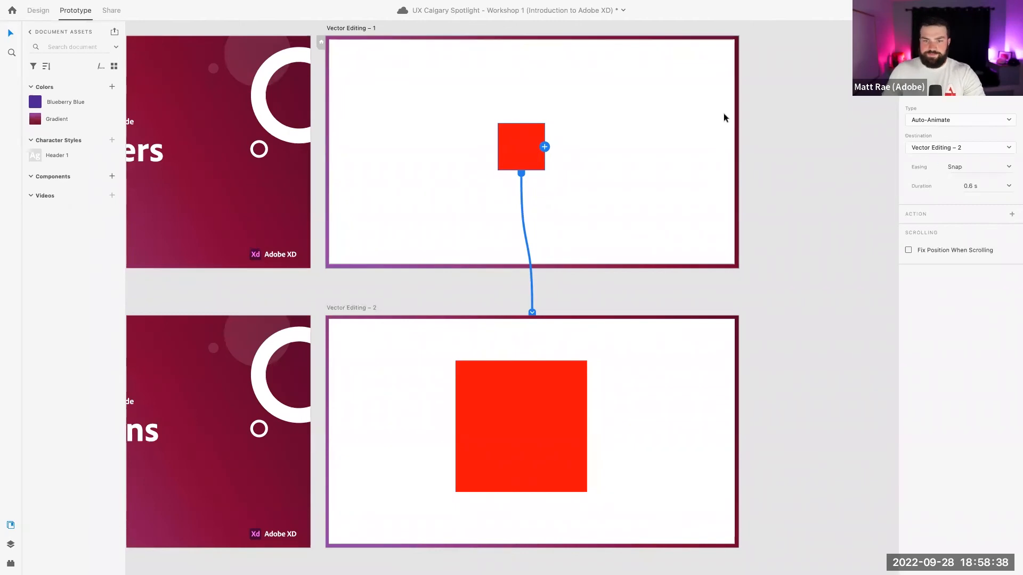
left_click(361, 28)
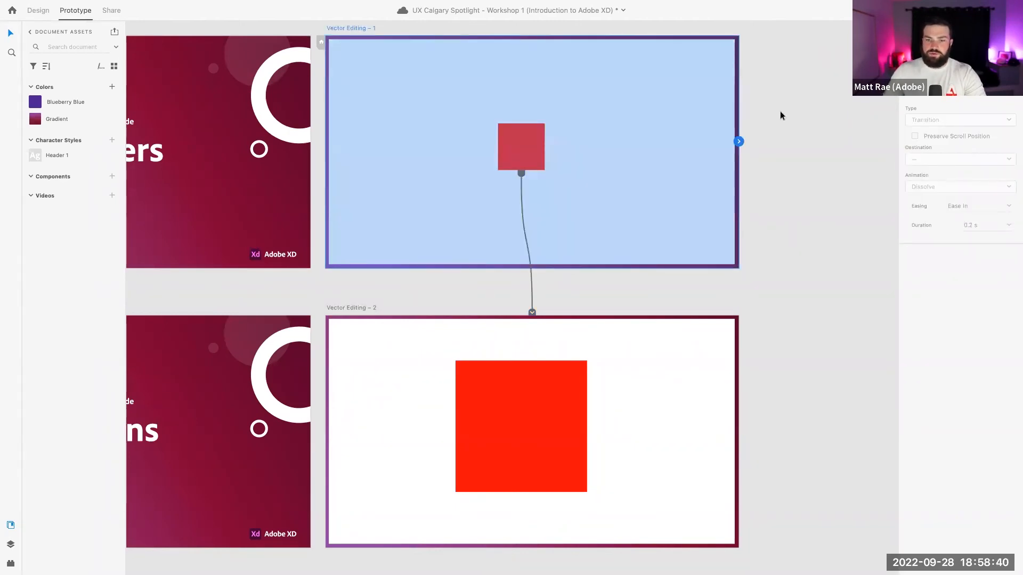
Preview from Vector Editing – 1, tap the small square to watch it grow, then start wiring the large square
left_click(979, 10)
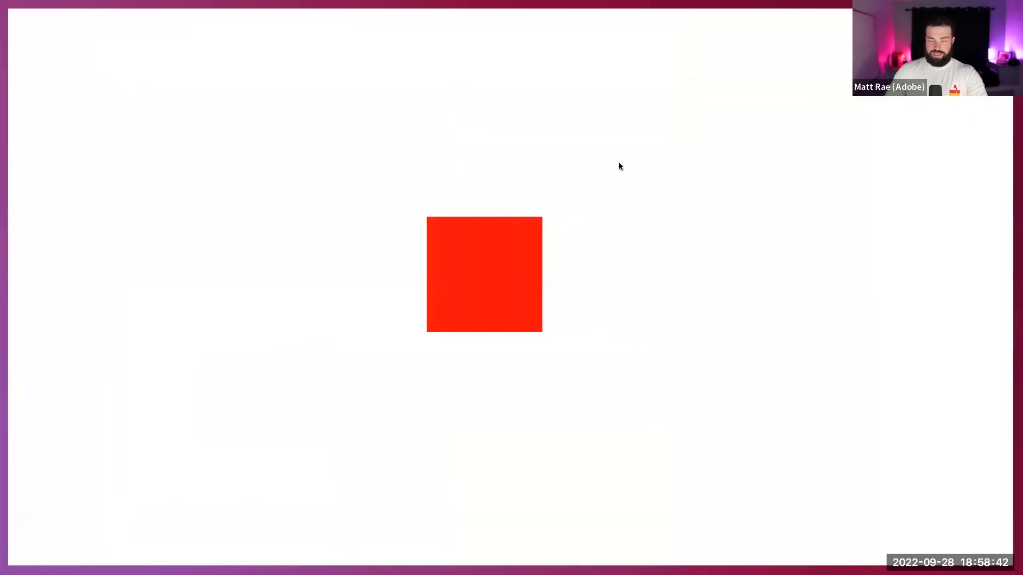
left_click(506, 253)
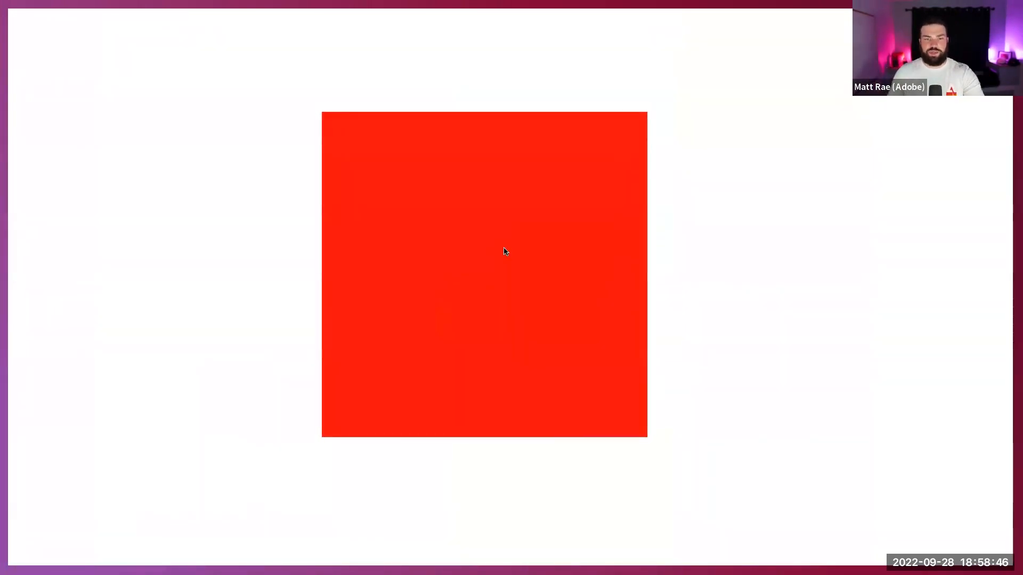
key("Escape")
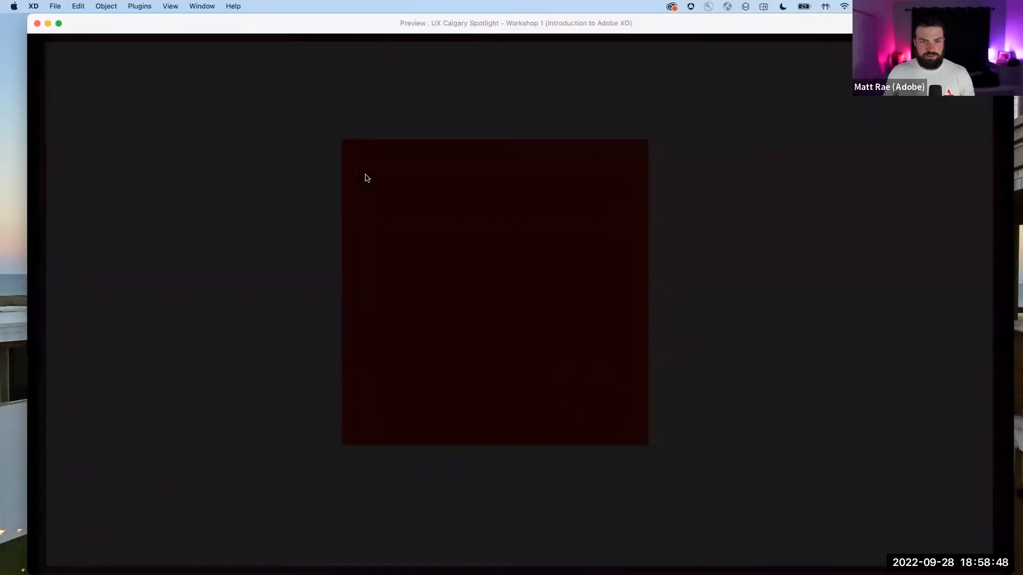
key("super+w")
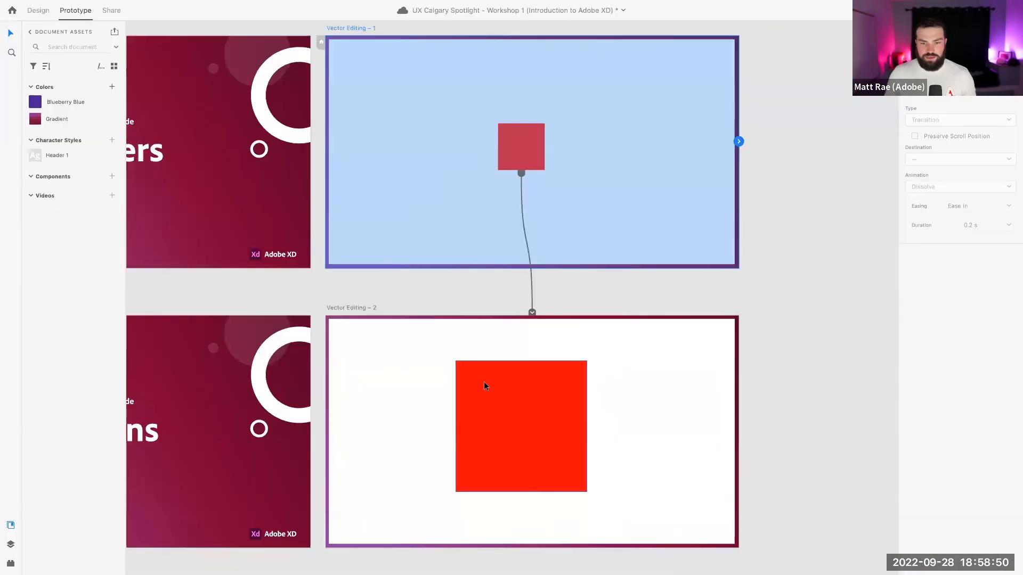
left_click_drag(587, 425, 616, 402)
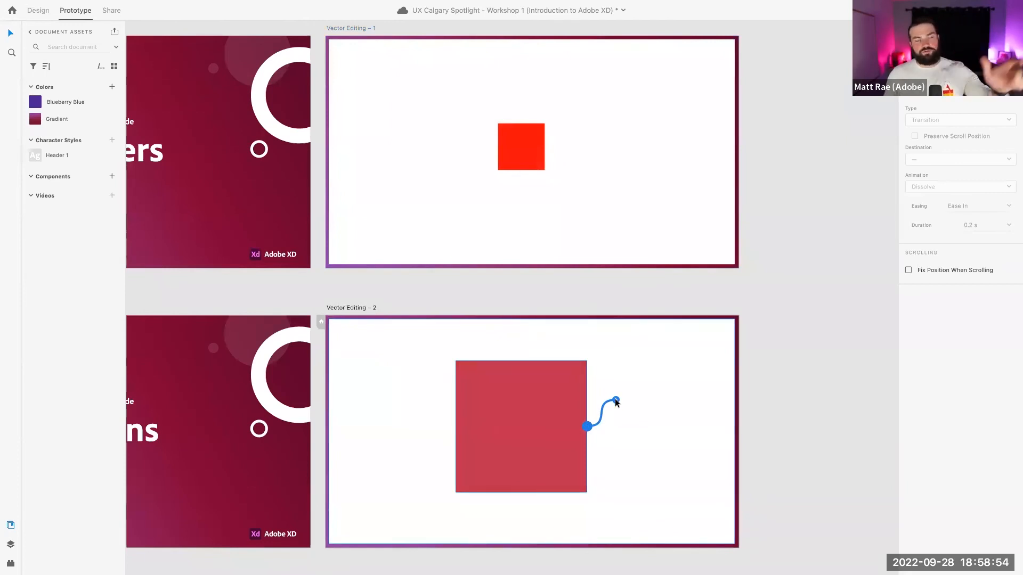
Link the large square back to Vector Editing – 1 (Auto-Animate, 0.6 s) and test it in preview
left_click_drag(615, 402, 619, 203)
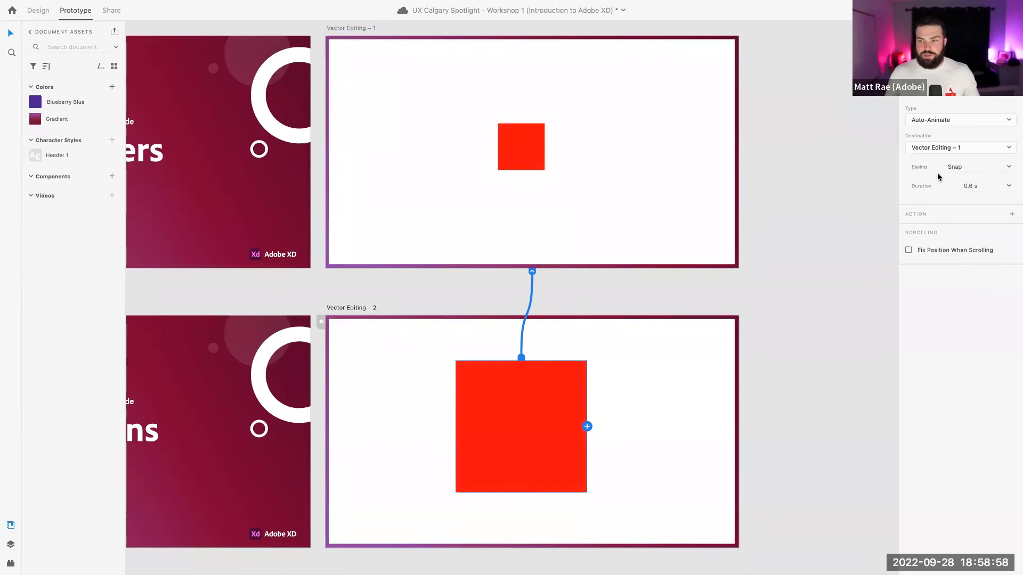
left_click(966, 10)
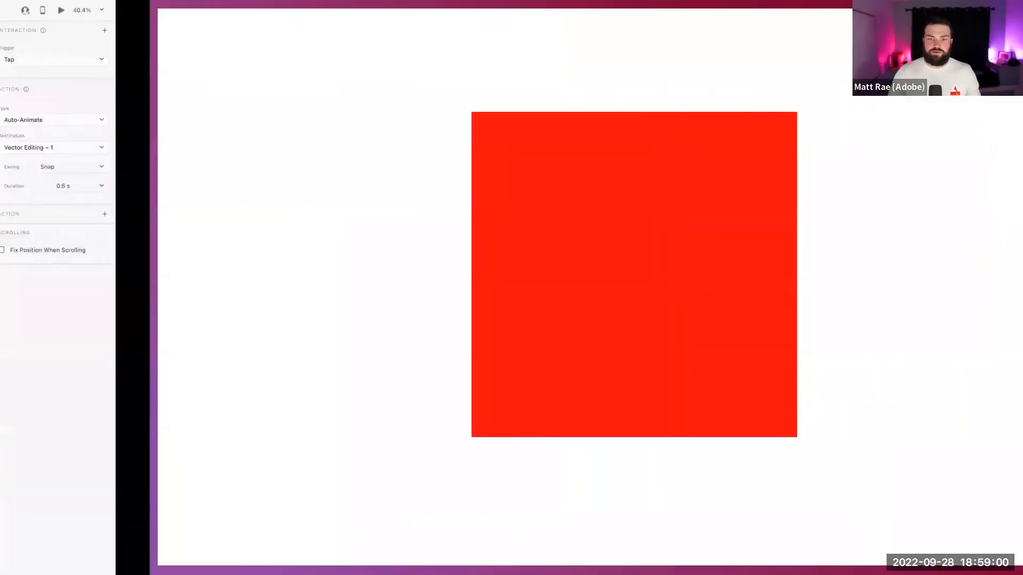
left_click(555, 205)
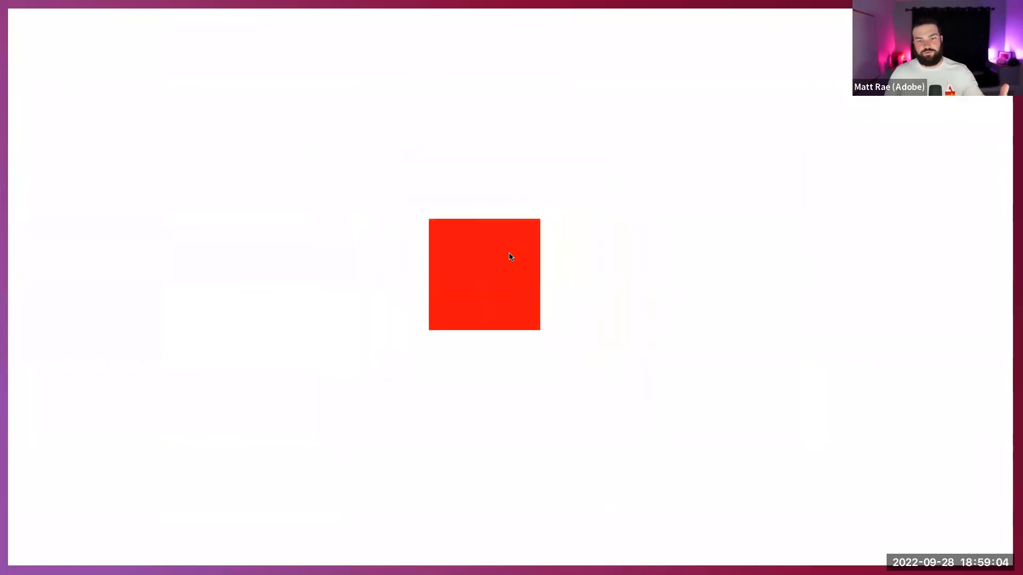
key("Escape")
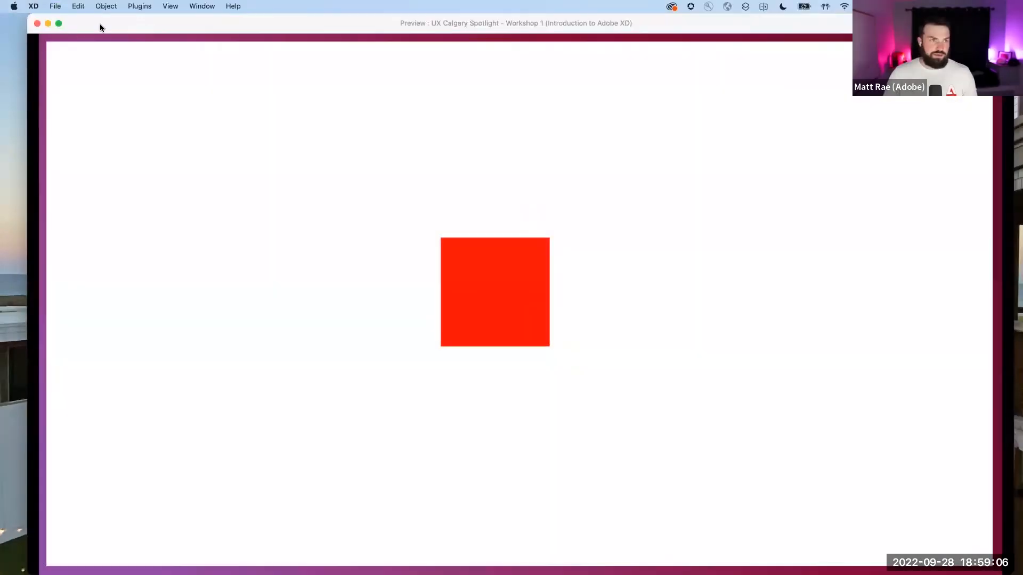
left_click(37, 24)
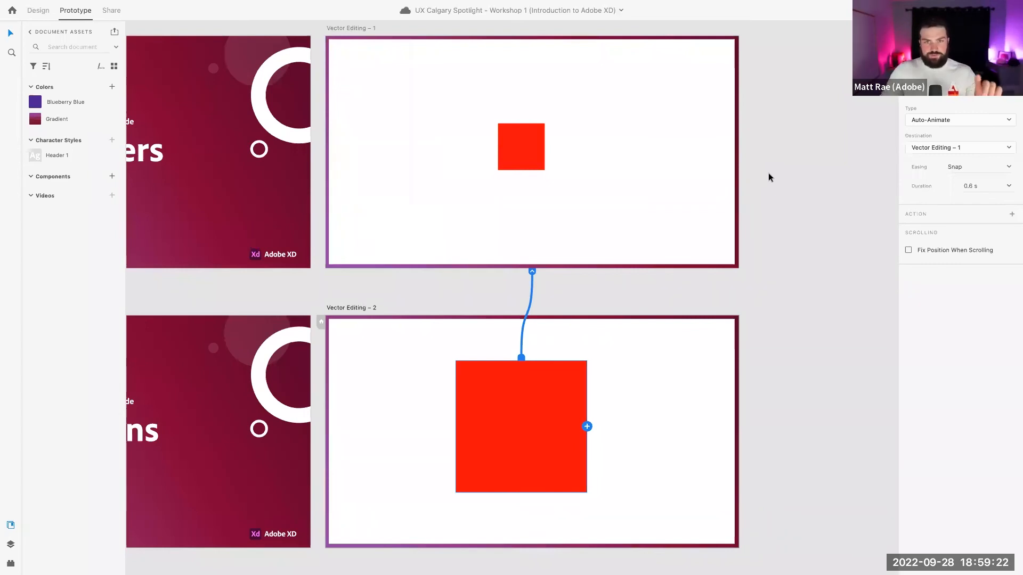
Zoom out and select the Actions slide artboard in Design mode
left_click(769, 173)
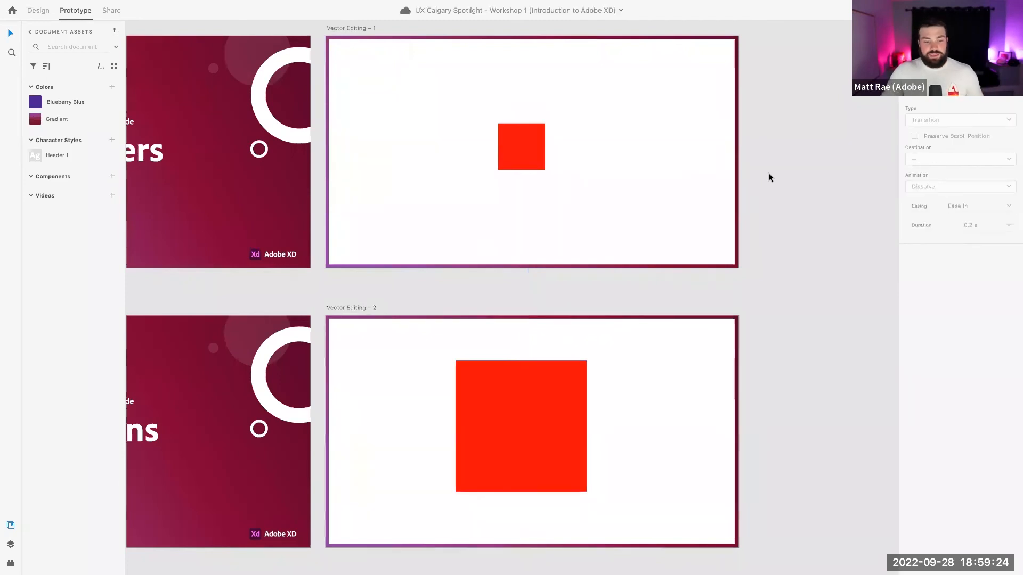
scroll(769, 173, "down", 3)
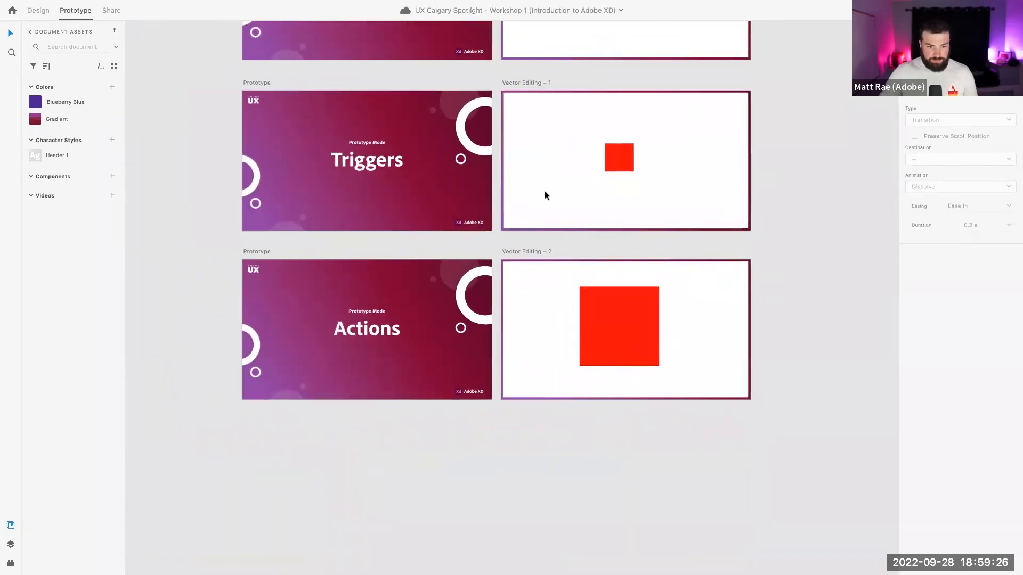
left_click(254, 252)
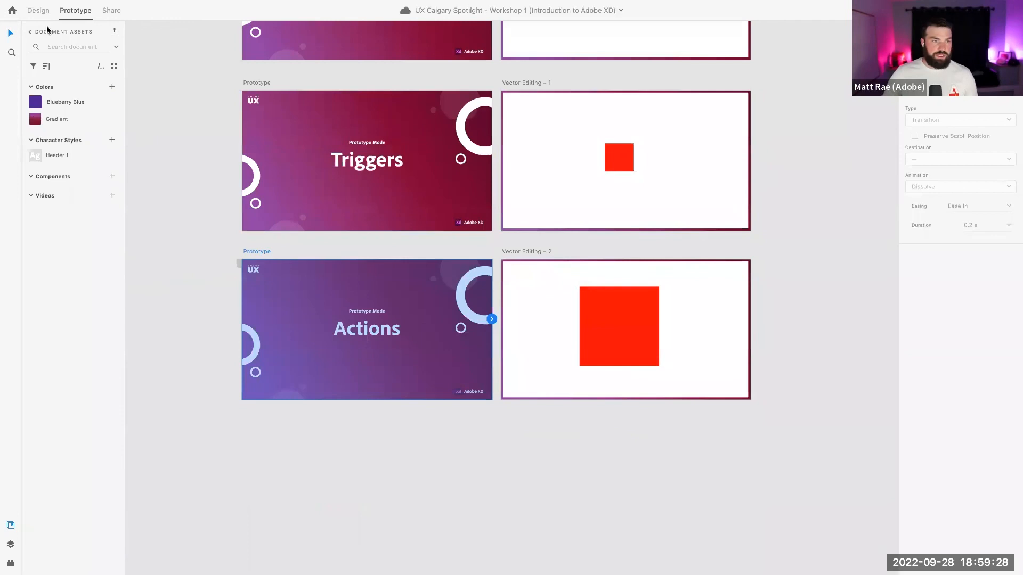
key("ctrl+Tab")
left_click_drag(258, 253, 250, 408)
scroll(286, 381, "down", 5)
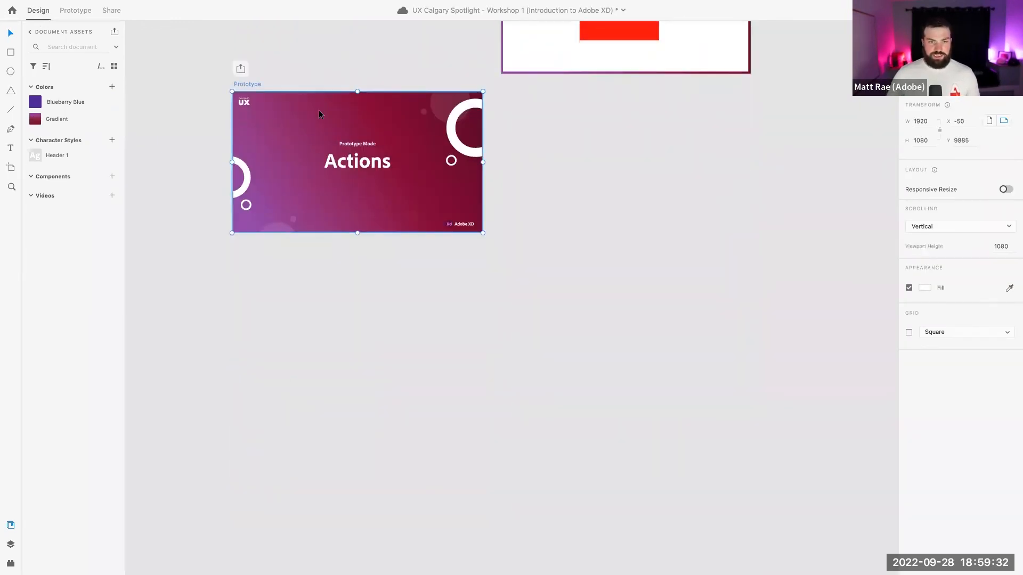
scroll(319, 97, "up", 5)
Duplicate the Actions slide as Prototype – 1 and place it just right of the original
key("ctrl+d")
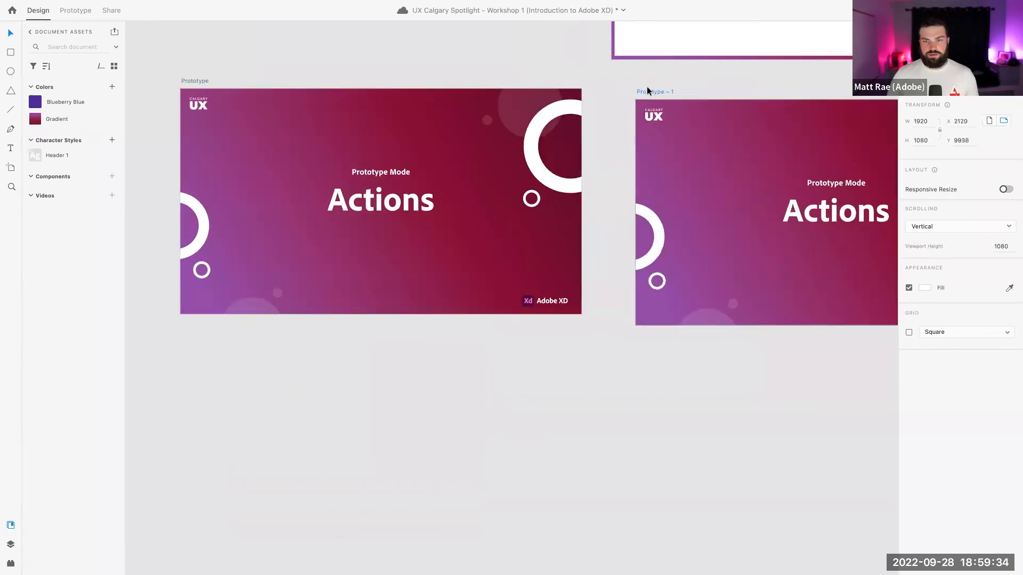
left_click_drag(647, 86, 609, 79)
scroll(601, 136, "down", 2)
scroll(601, 136, "down", 1)
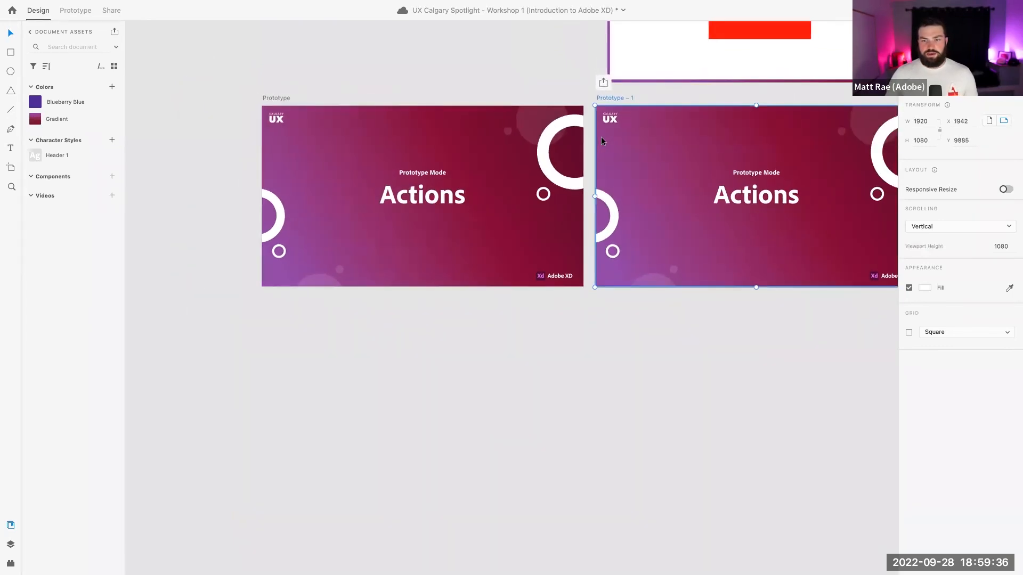
scroll(601, 136, "right", 5)
Shift the rotated ring, rotate the ring pair to -139° and the translucent circle to 234°
left_click(774, 154)
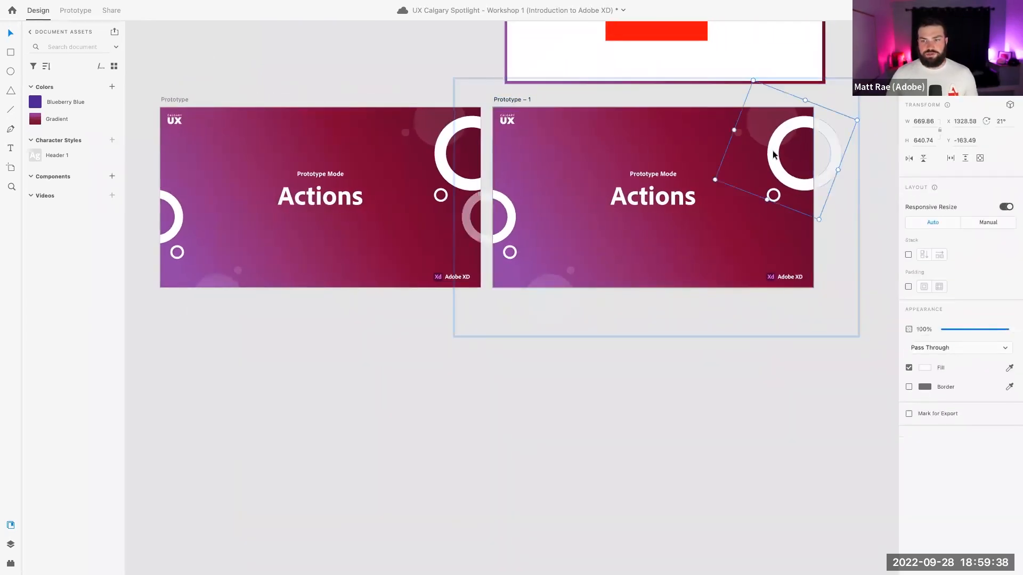
mouse_move(775, 154)
left_mouse_down()
mouse_move(746, 134)
mouse_move(759, 159)
left_mouse_up()
double_click(759, 160)
left_click(760, 196, "shift")
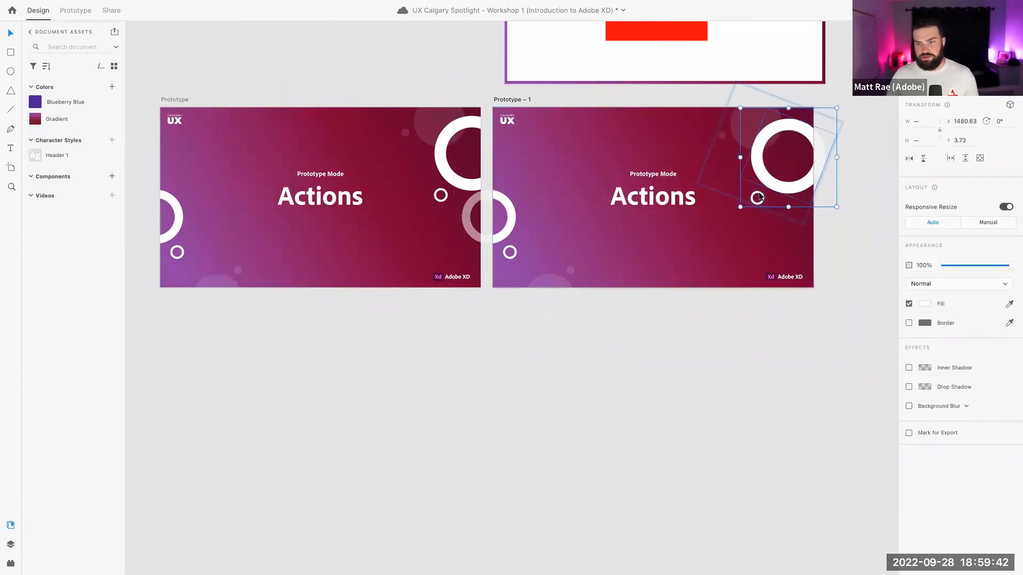
left_click_drag(838, 107, 744, 224)
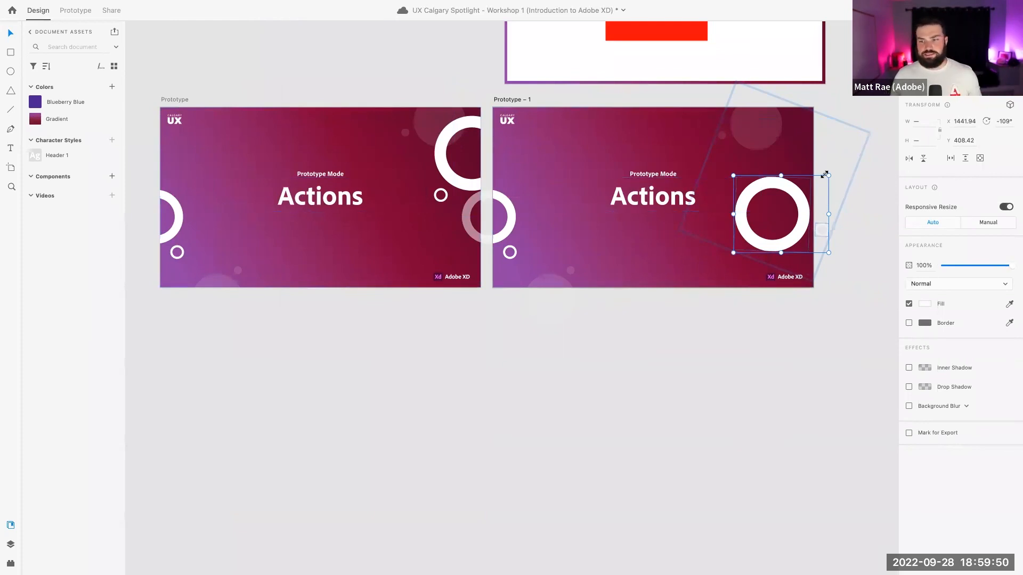
left_click_drag(831, 171, 764, 202)
left_click(757, 128)
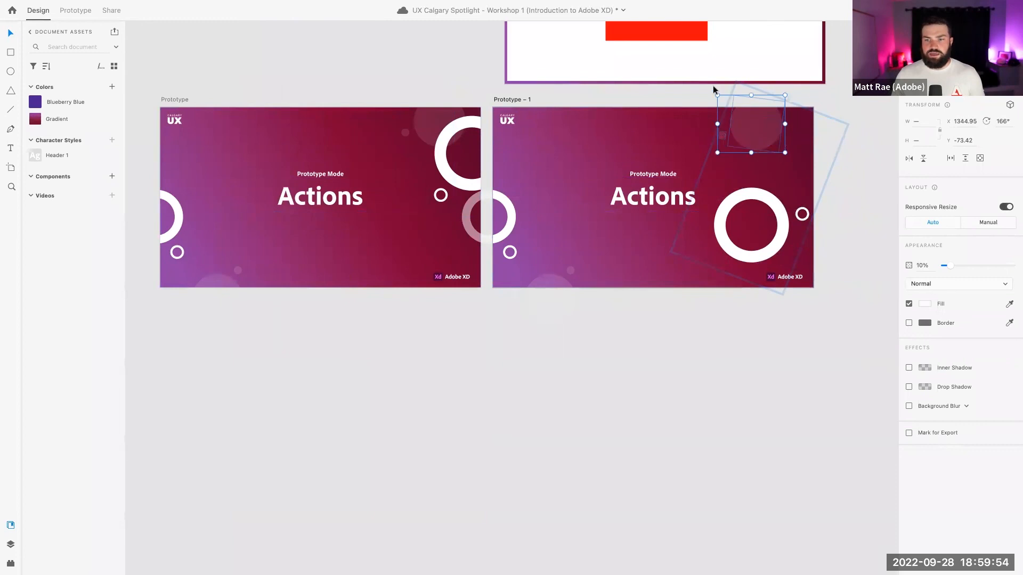
left_click_drag(714, 88, 720, 143)
Pull the straddling ring, small ring and faint 10% circle fully into Prototype – 1
left_click_drag(502, 201, 550, 171)
left_click_drag(513, 249, 510, 151)
left_click(550, 270)
left_click_drag(551, 271, 618, 258)
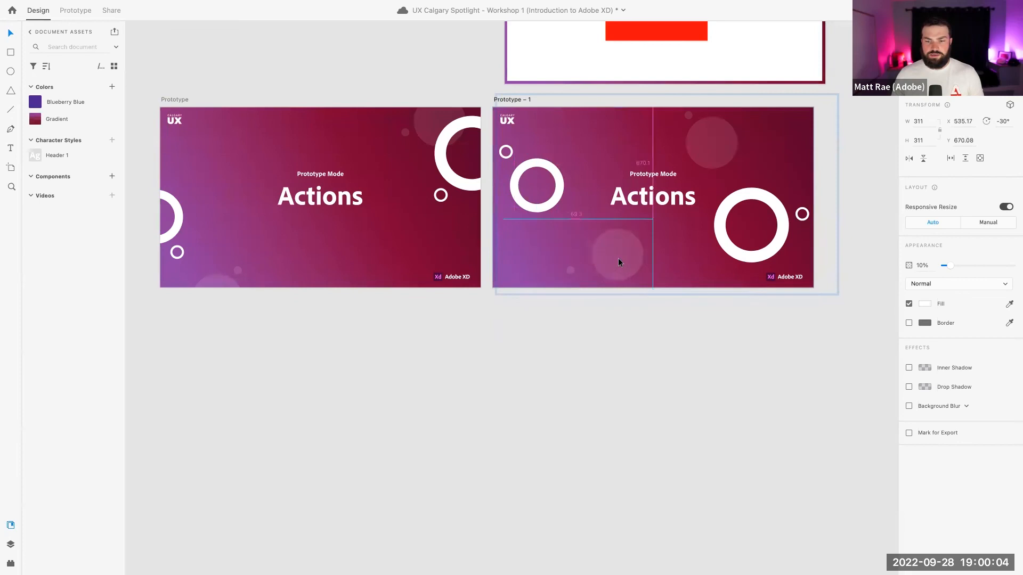
left_click(582, 263)
left_click(604, 325)
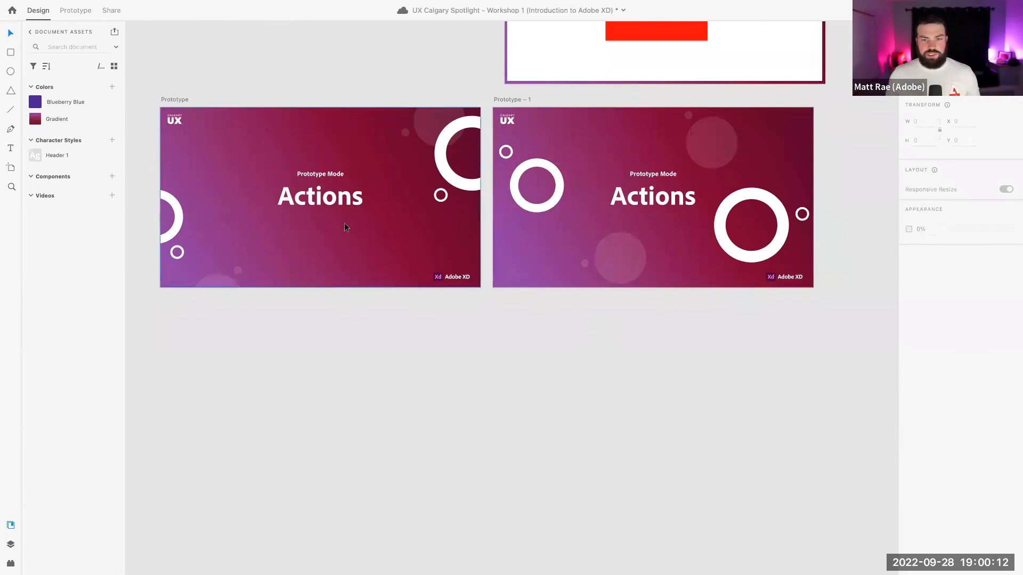
Wire the Prototype artboard to Prototype – 1 and set the link's trigger to Time
left_click(169, 98)
scroll(255, 107, "up", 1)
scroll(268, 107, "up", 1)
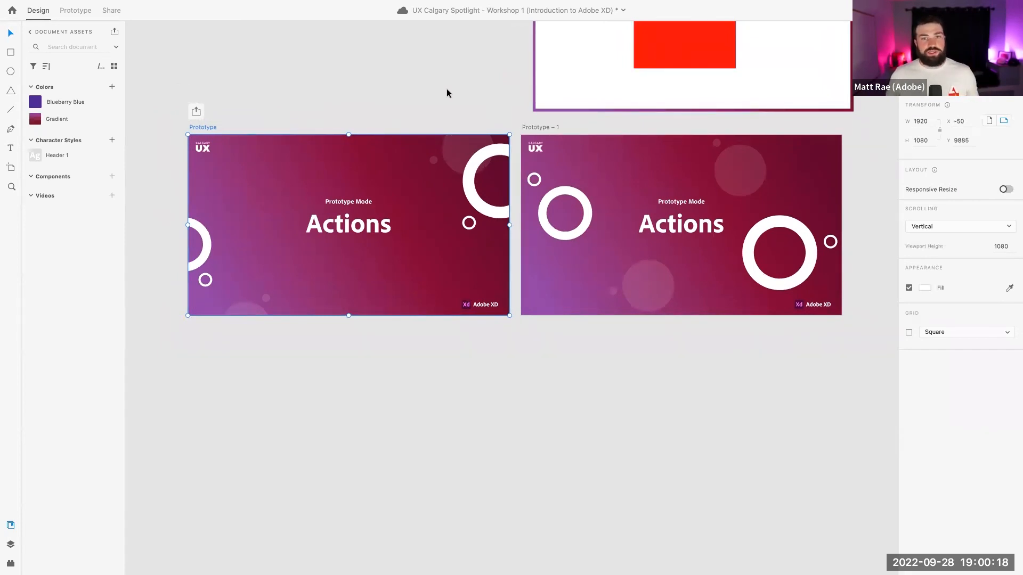
left_click(77, 10)
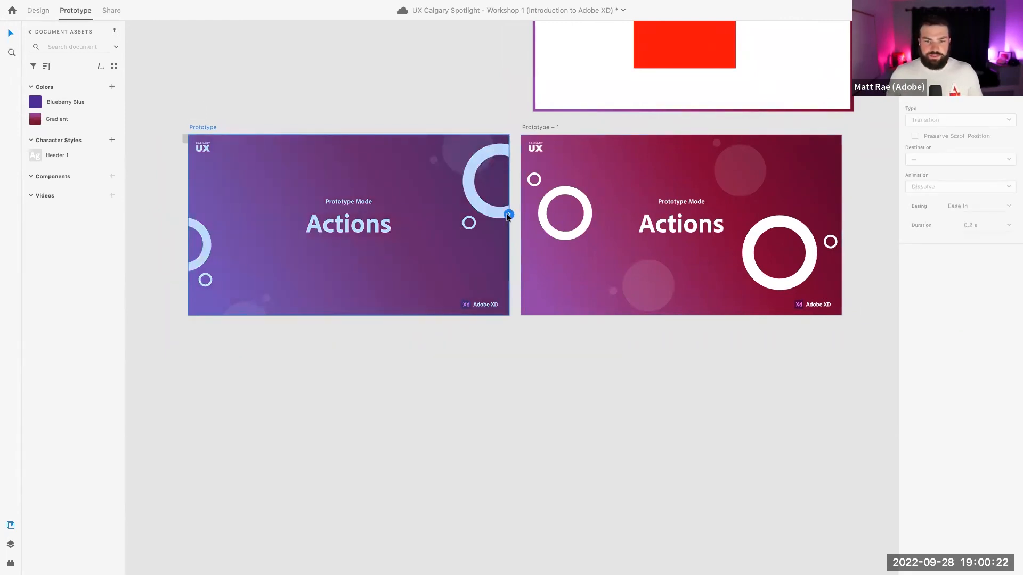
left_click_drag(509, 214, 526, 214)
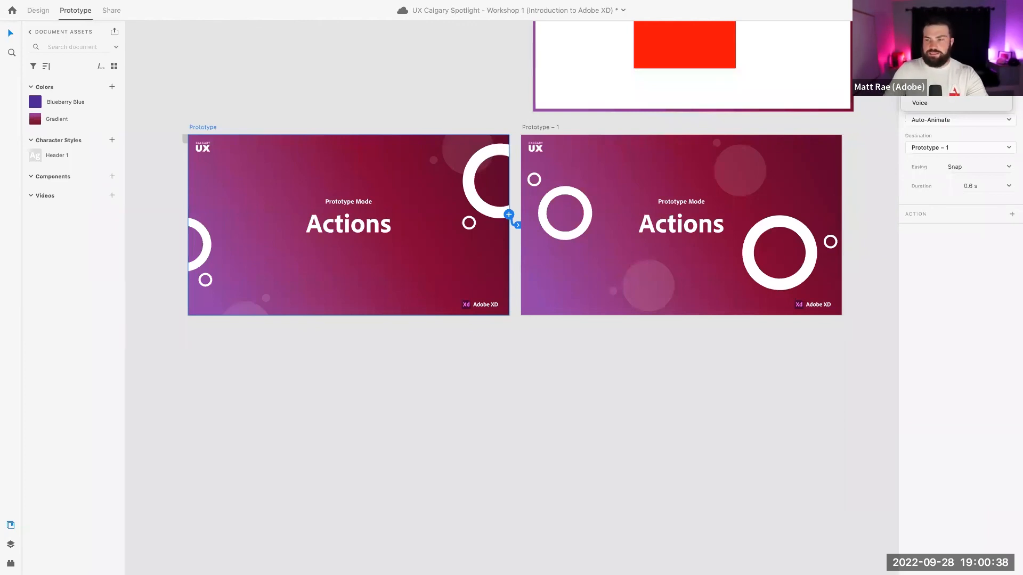
left_click(922, 79)
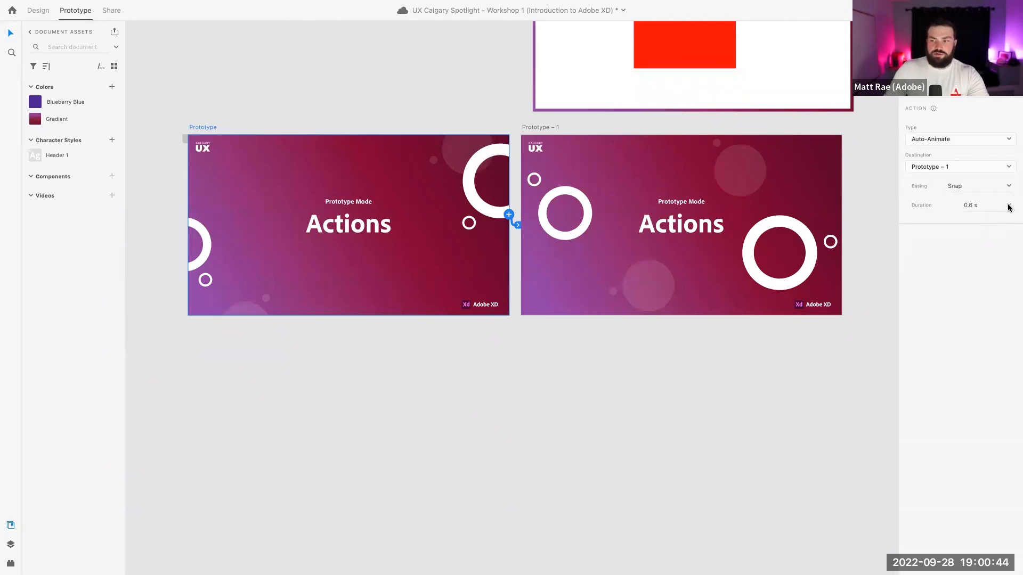
Set the transition easing to Ease In-Out and its duration to 2 s
left_click(1008, 186)
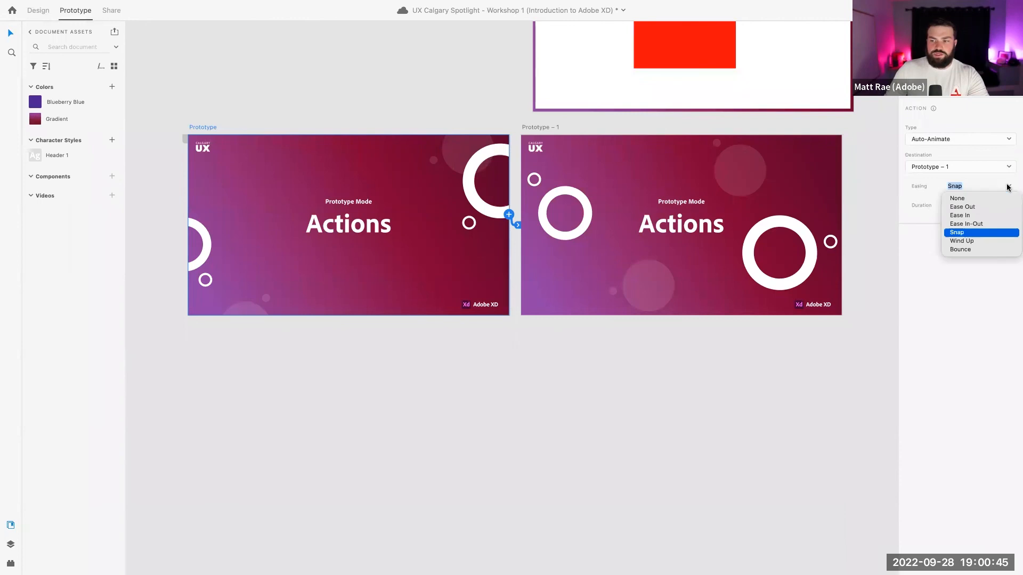
left_click(983, 224)
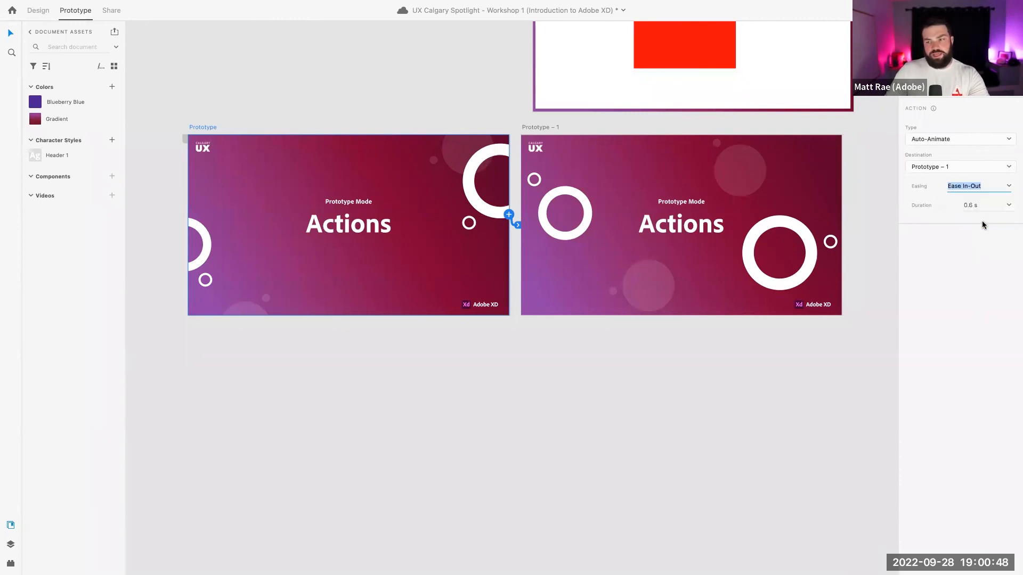
left_click(972, 207)
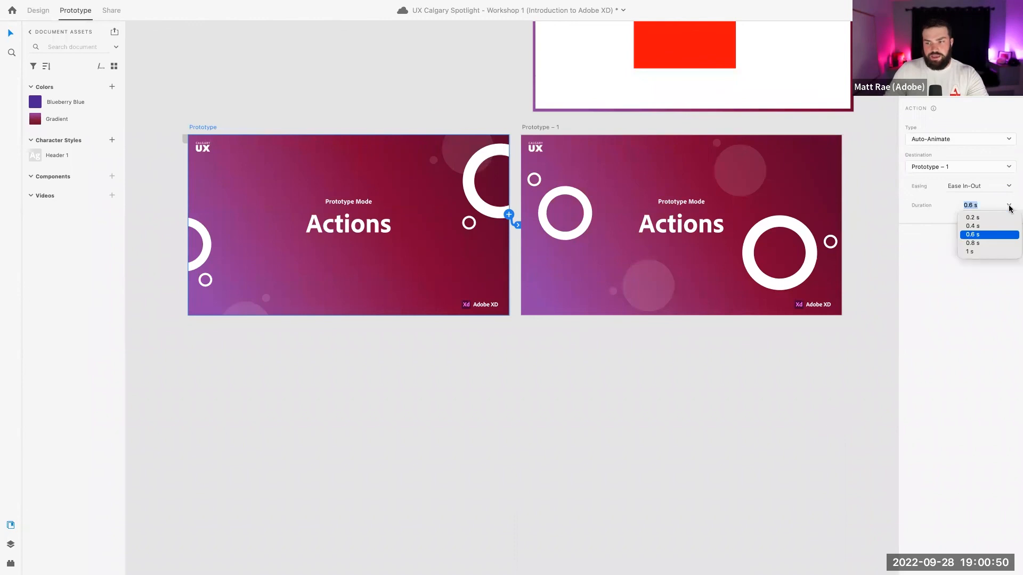
left_click(991, 255)
left_click(966, 206)
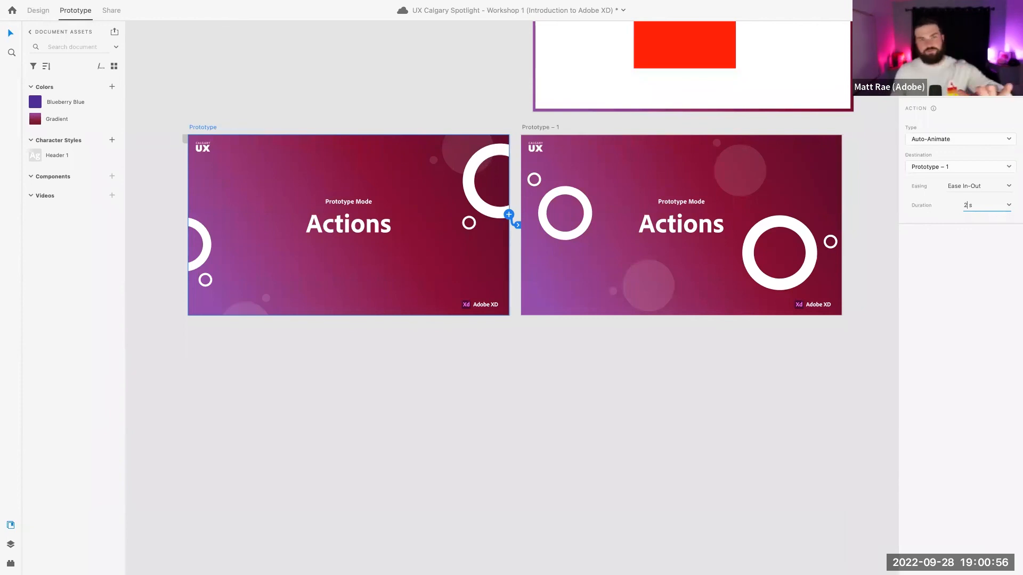
key("Return")
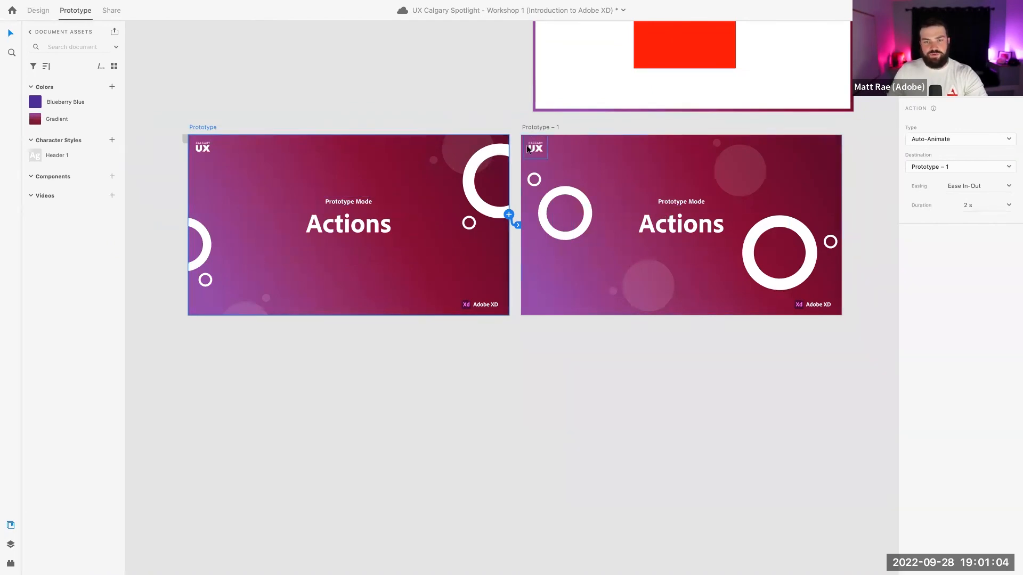
Link Prototype – 1 back to the Prototype artboard and play the preview full screen
left_click(574, 134)
left_click_drag(841, 214, 490, 244)
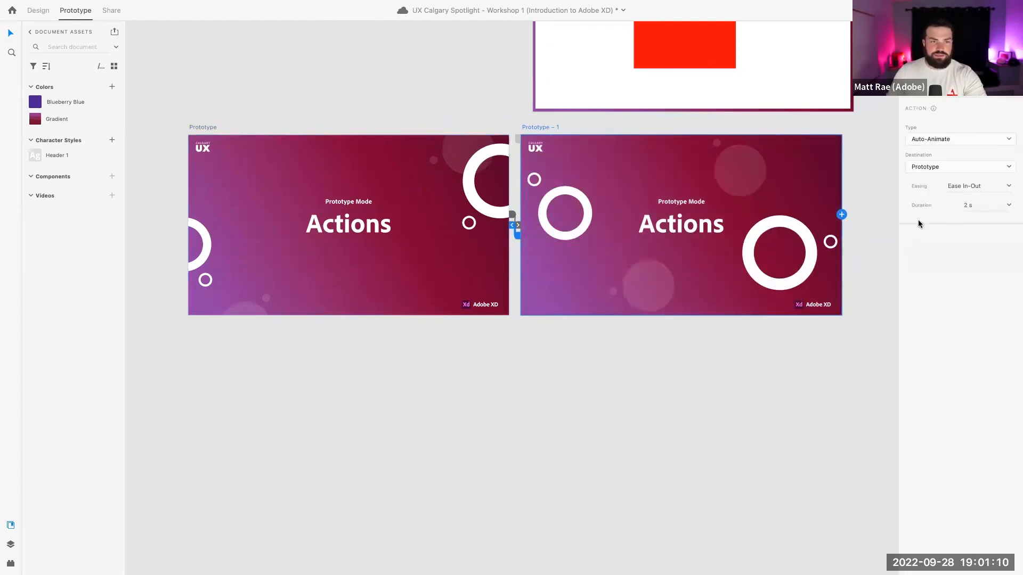
left_click(209, 127)
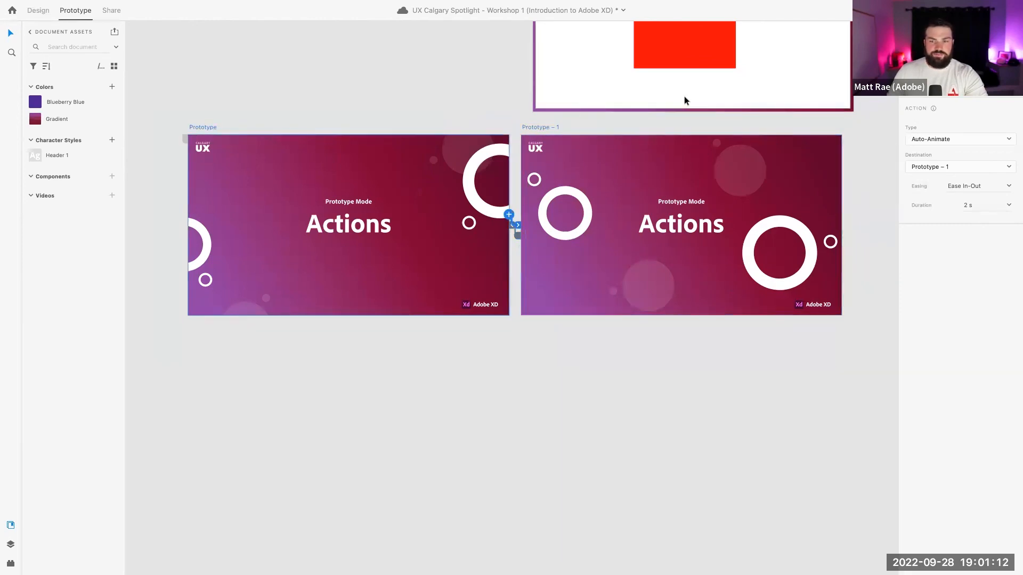
key("ctrl+Right")
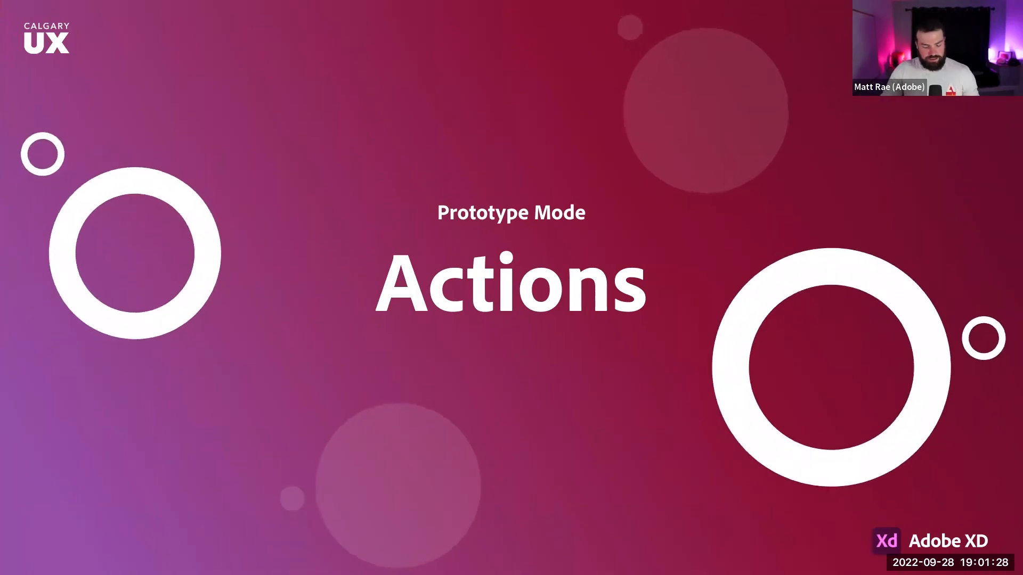
Exit full screen and close the preview window, returning to the Actions slides on the canvas
key("Escape")
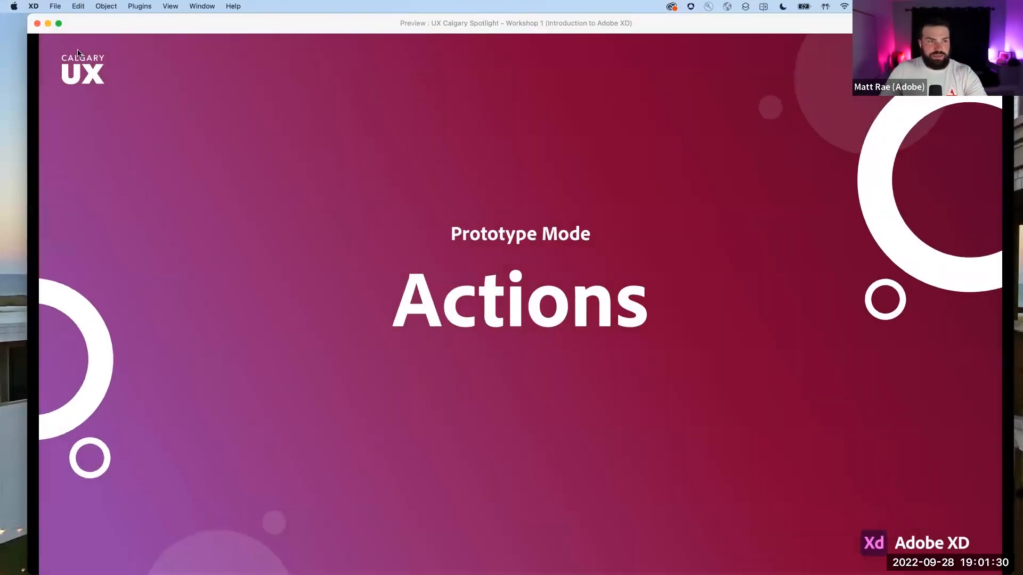
left_click(37, 24)
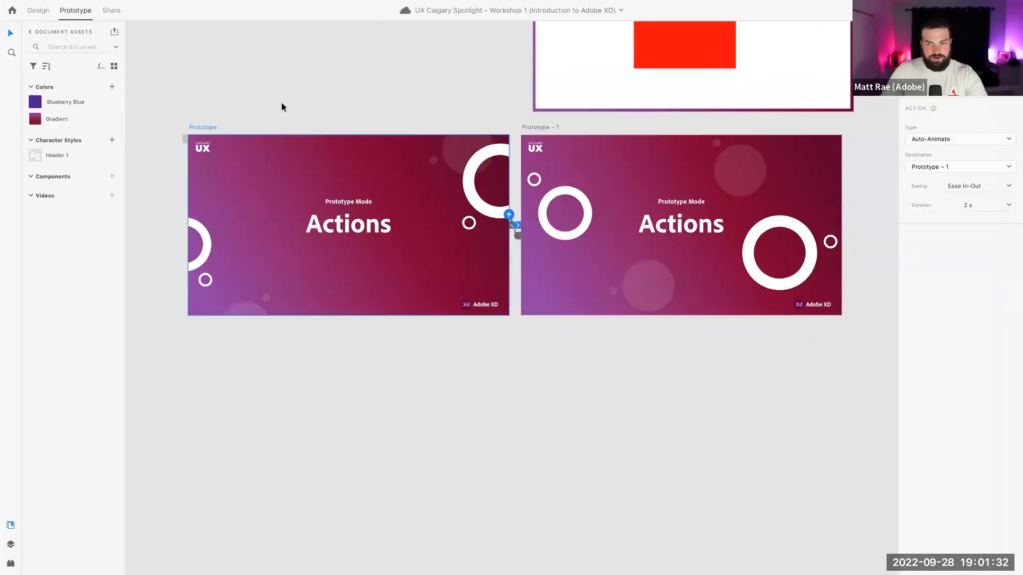
scroll(306, 101, "up", 8)
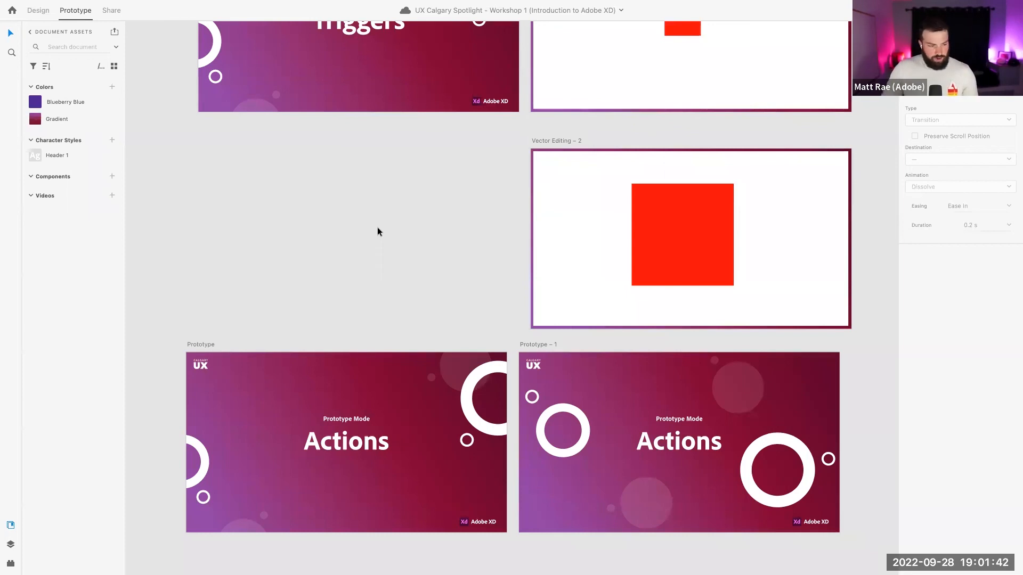
scroll(377, 228, "down", 3)
Show the Styling Controls through Actions slides together on the canvas and bring up the installed plugins list
scroll(377, 228, "down", 2)
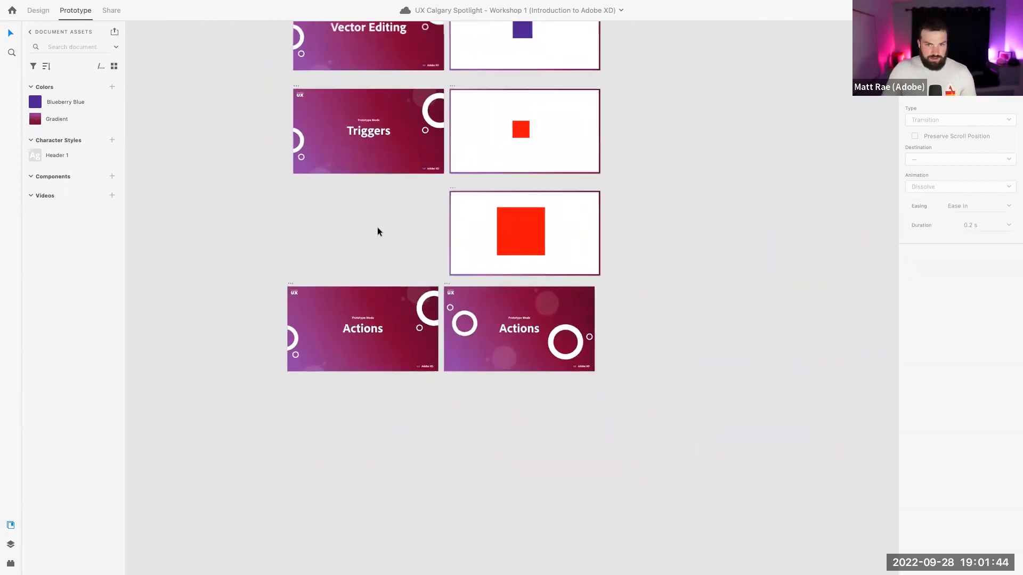
scroll(377, 228, "up", 5)
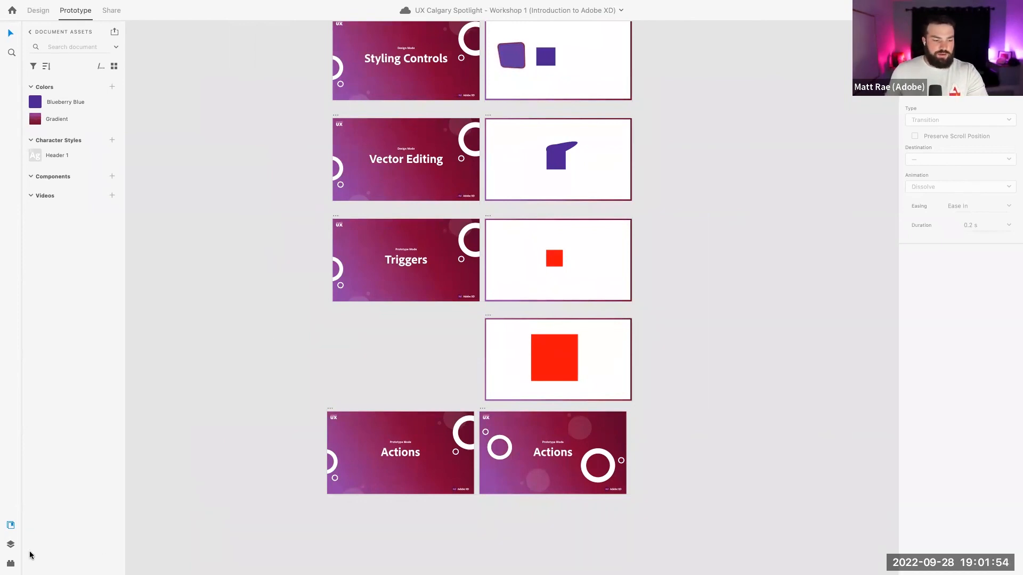
left_click(12, 563)
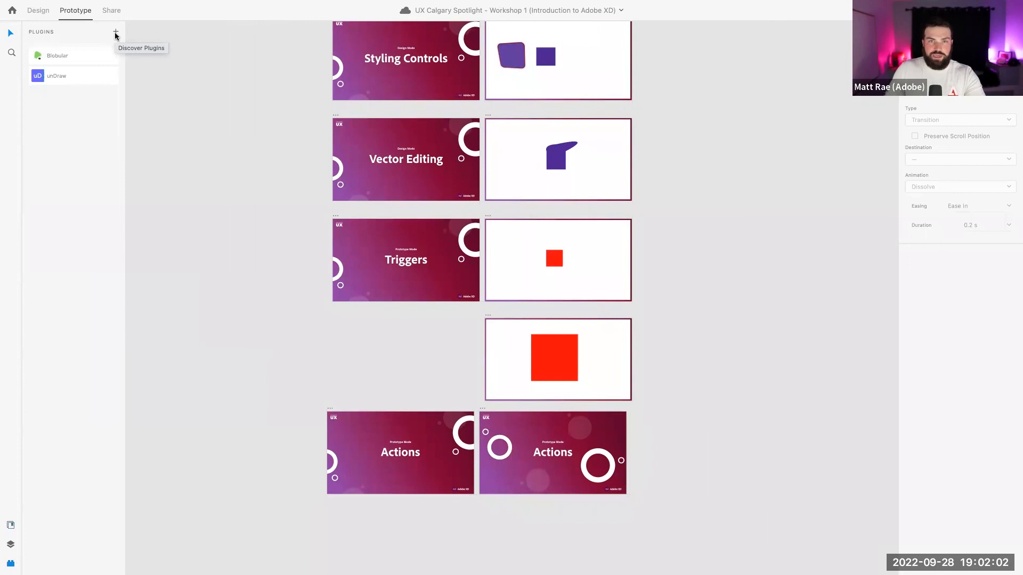
Try the unDraw plugin's illustration library, close it, and switch to the XD Home screen
left_click(73, 77)
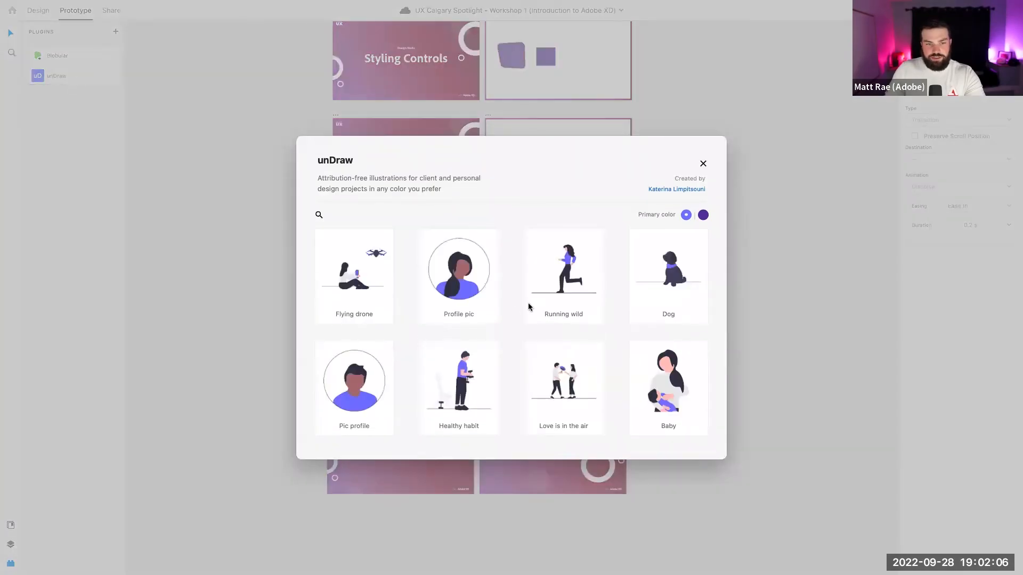
scroll(497, 305, "down", 10)
scroll(498, 308, "up", 10)
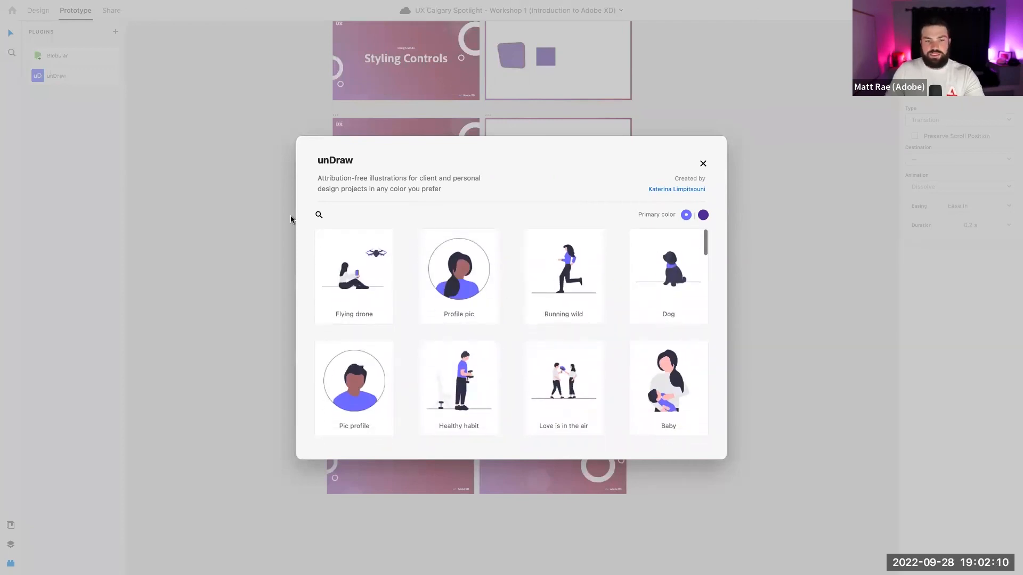
left_click(703, 163)
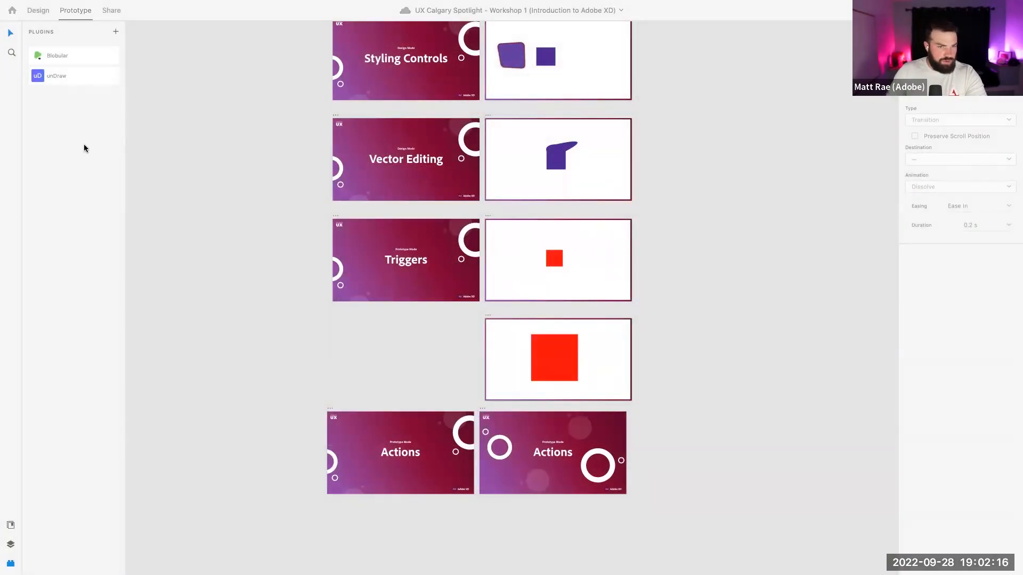
key("ctrl+Left")
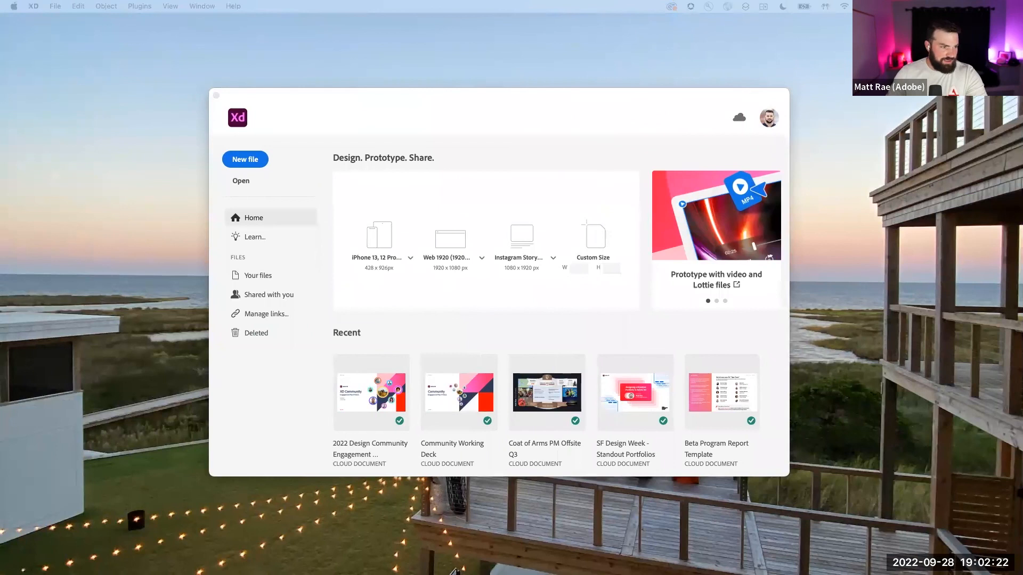
Scroll through the free XD plugins in the Creative Cloud marketplace, then return to the XD deck
left_click_drag(1, 150, 269, 68)
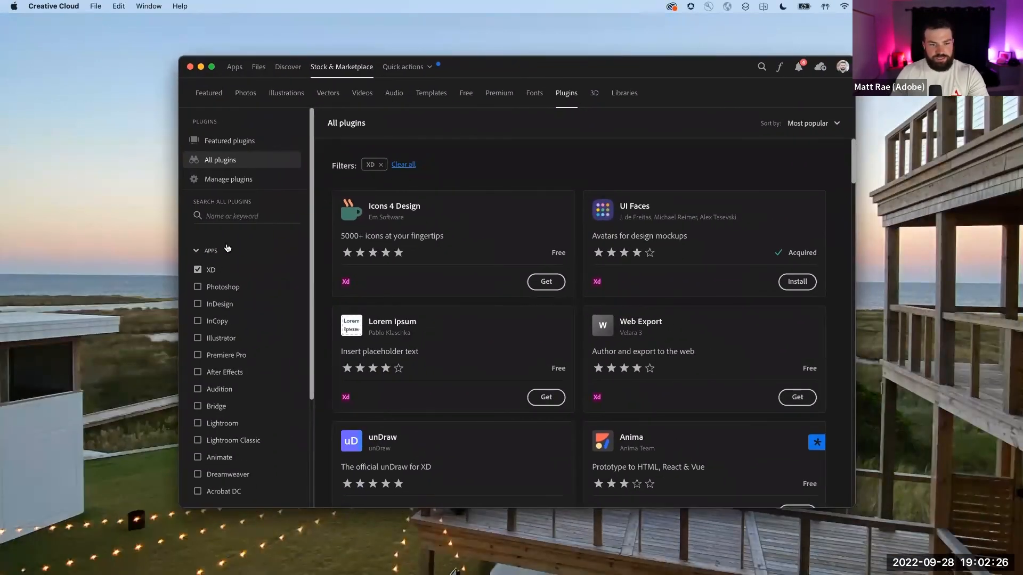
scroll(412, 283, "down", 2)
scroll(426, 277, "up", 2)
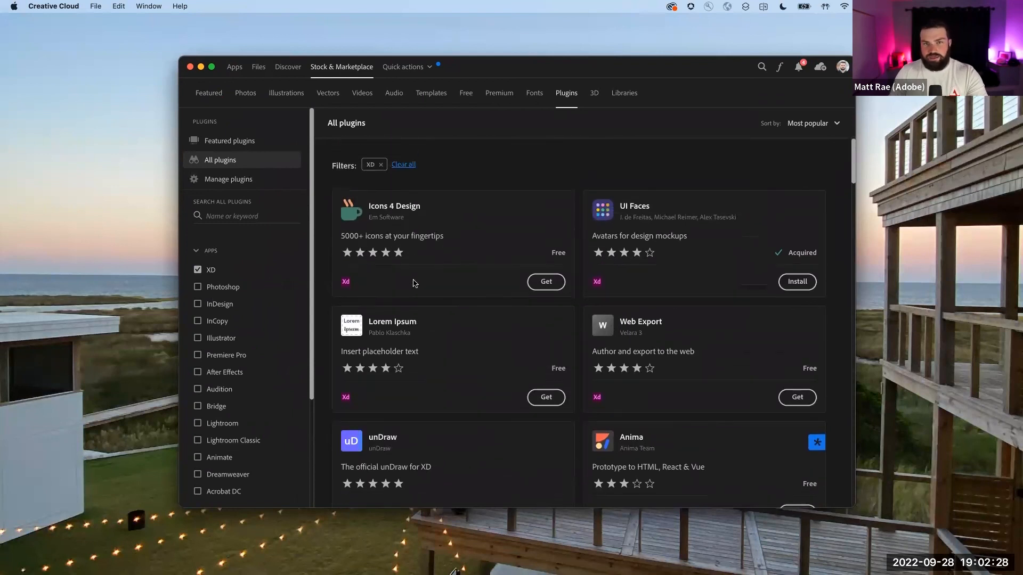
scroll(555, 247, "down", 3)
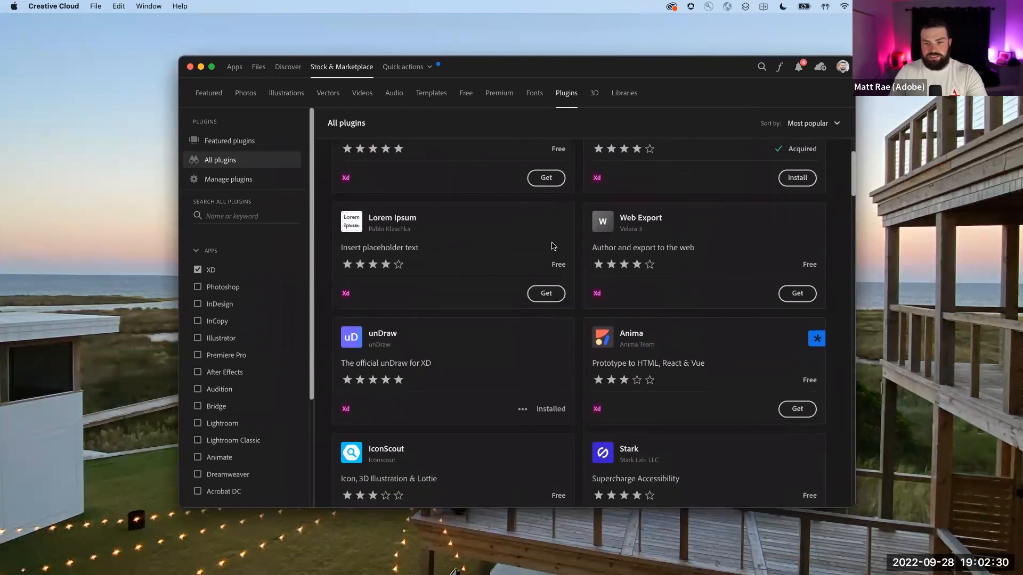
scroll(595, 261, "down", 3)
scroll(469, 266, "down", 4)
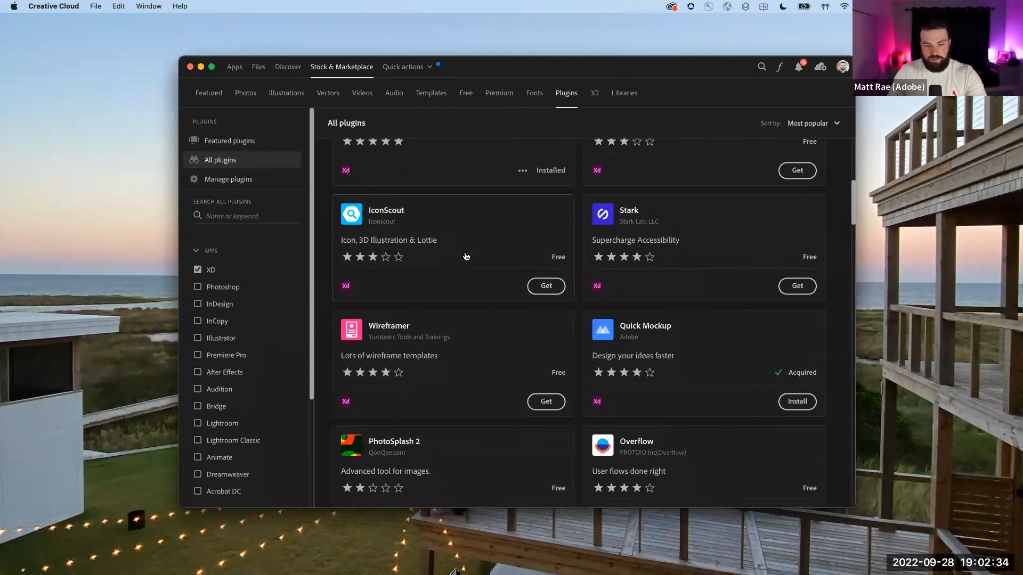
scroll(469, 257, "down", 3)
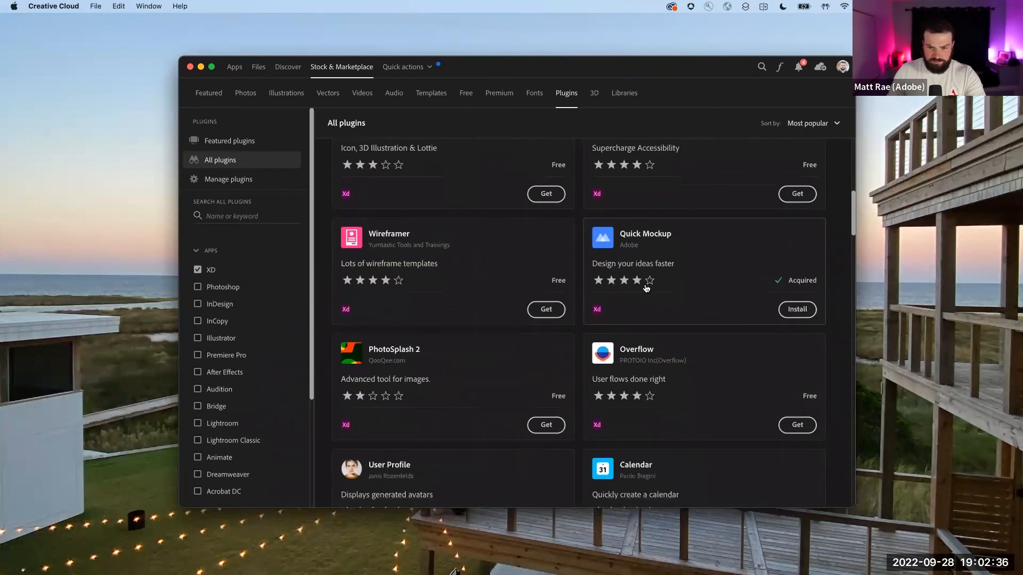
scroll(644, 287, "down", 2)
scroll(521, 245, "down", 8)
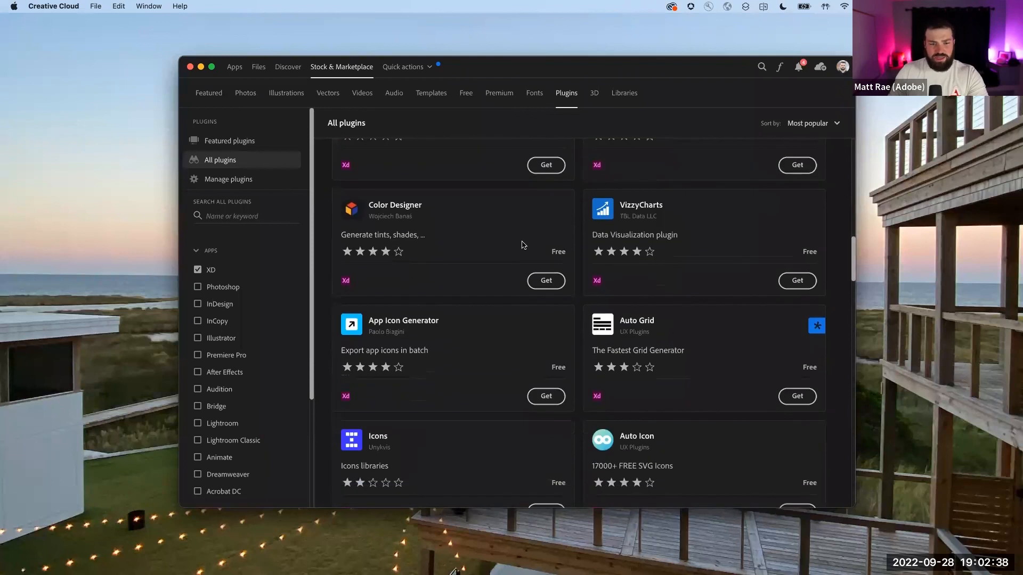
scroll(522, 245, "down", 20)
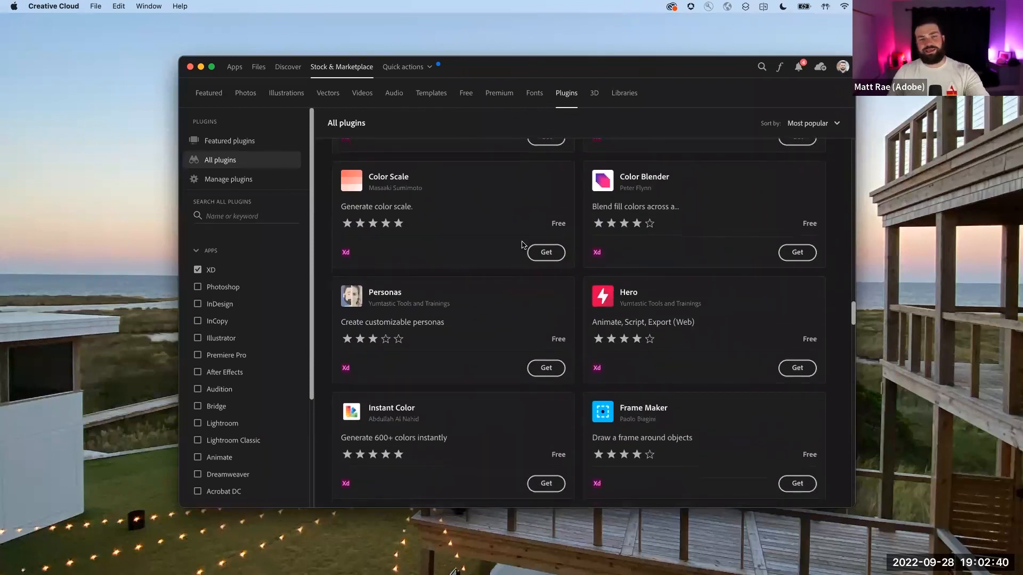
key("ctrl+Right")
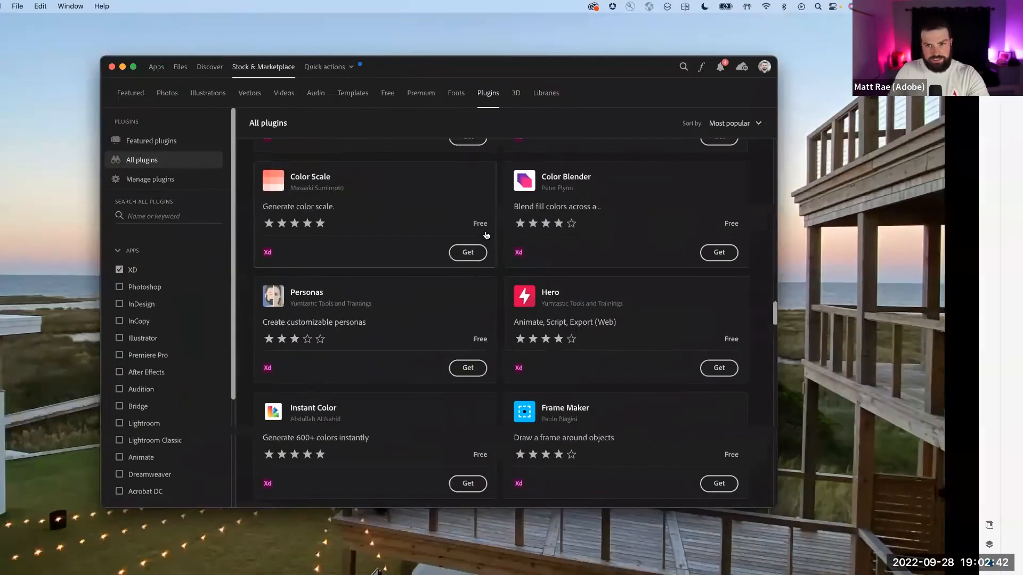
scroll(482, 234, "left", 3)
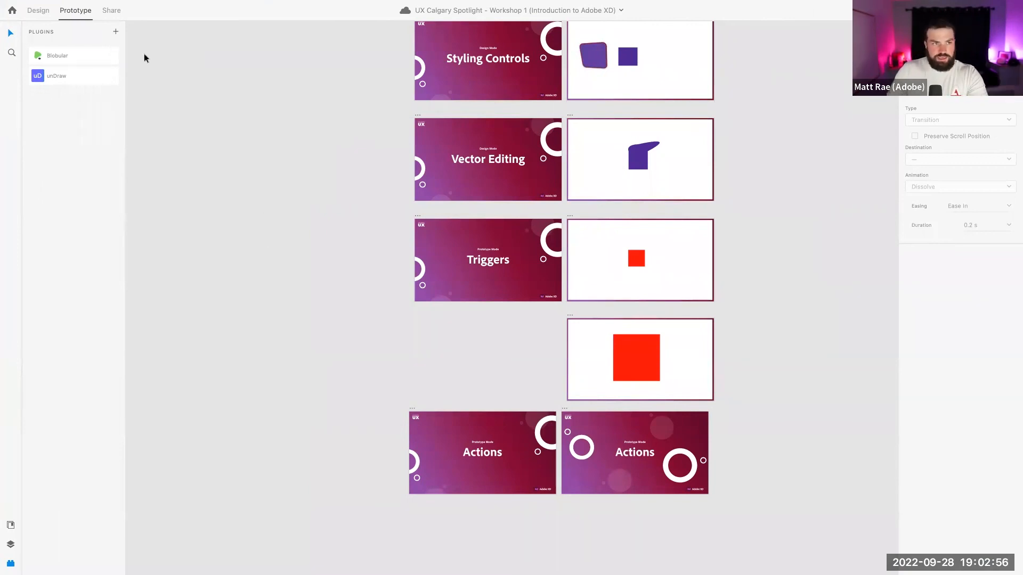
Switch to Share mode and select every artboard in the slide deck
left_click(113, 12)
scroll(206, 188, "up", 5)
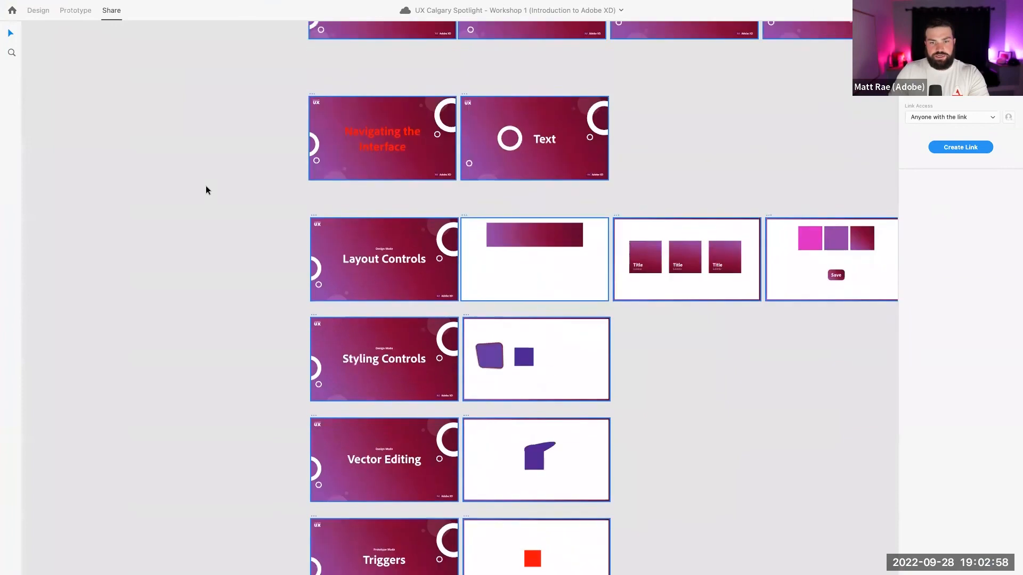
scroll(206, 186, "up", 1)
scroll(206, 186, "down", 4)
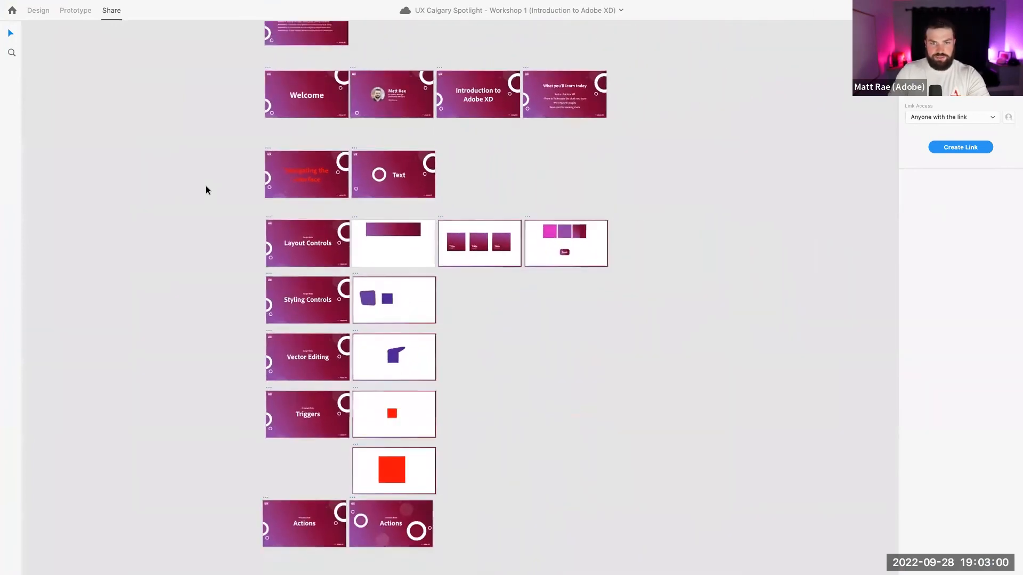
scroll(206, 185, "down", 2)
key("super+a")
scroll(206, 185, "left", 3)
scroll(205, 186, "up", 2)
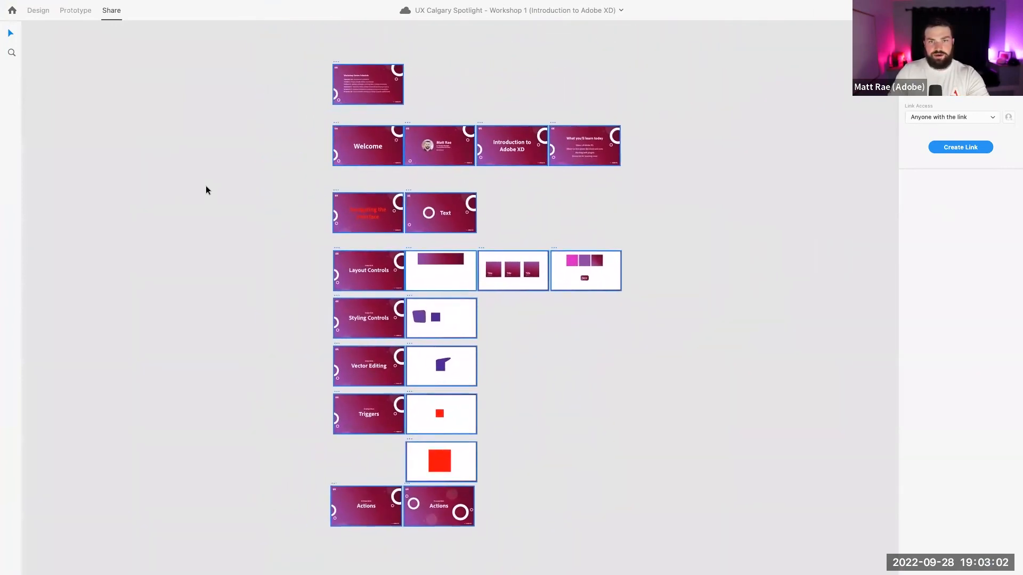
scroll(205, 186, "left", 3)
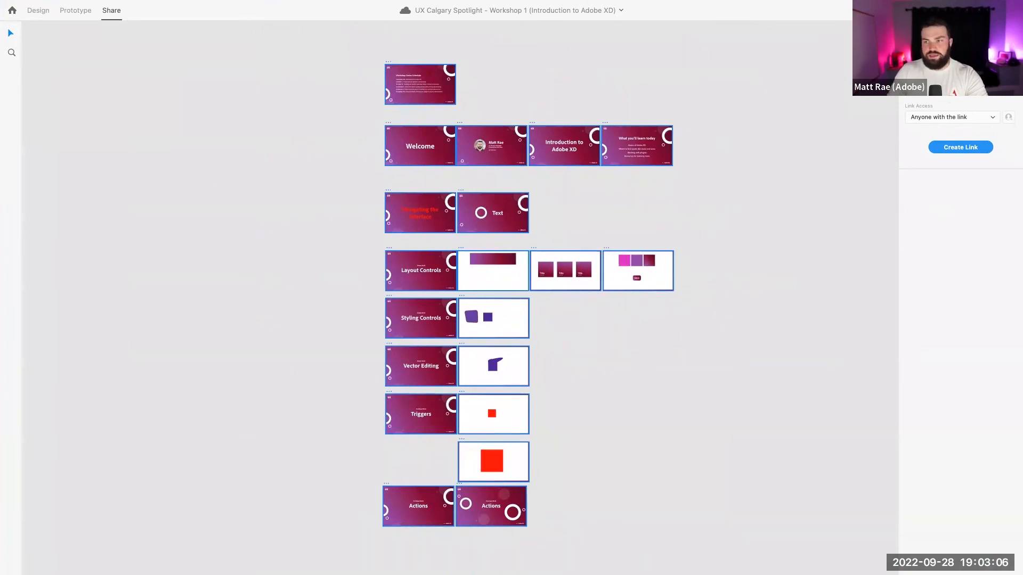
Review the link's View Setting options without changing them, then return to Design mode
left_click(959, 89)
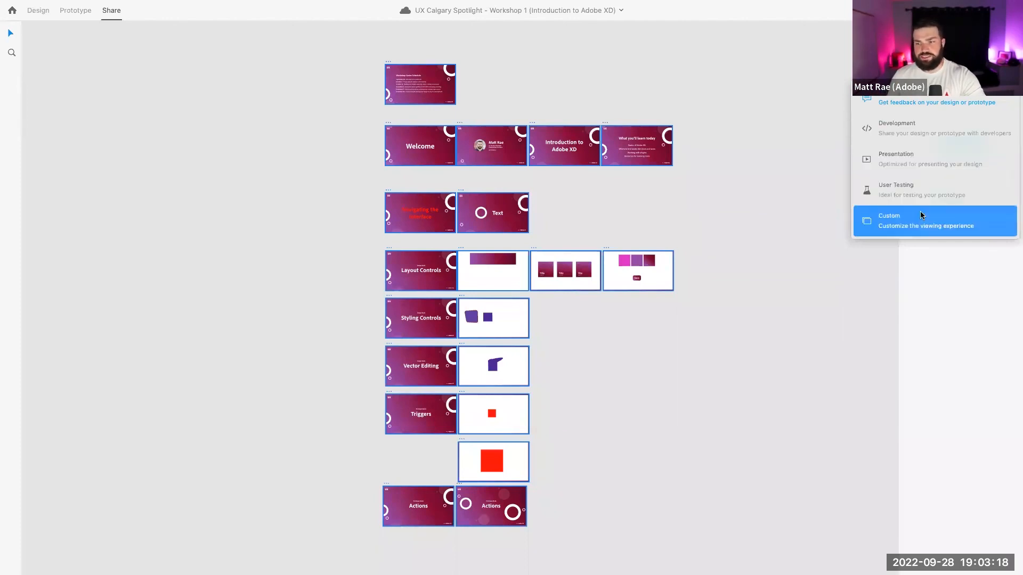
left_click(787, 87)
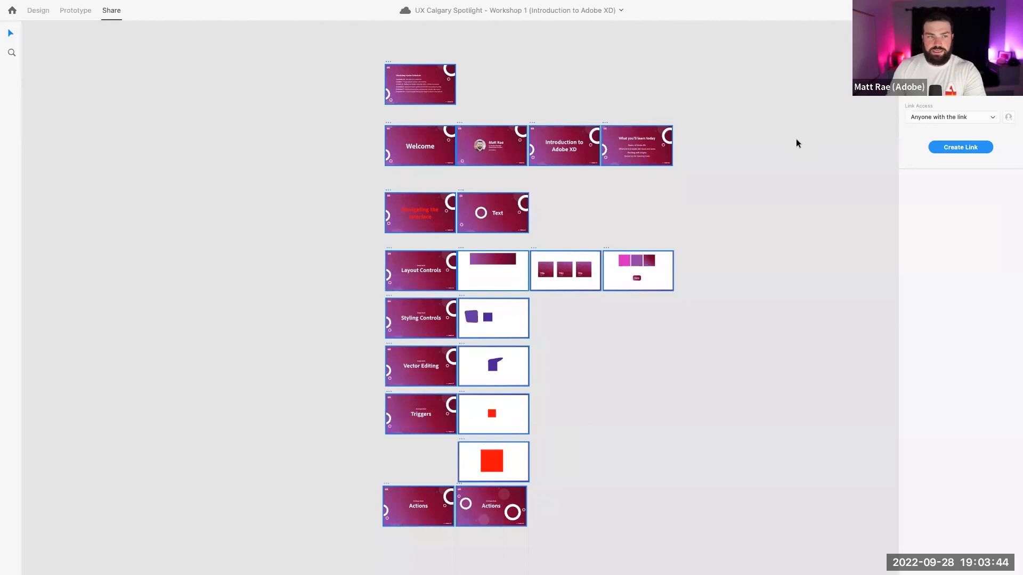
left_click(32, 10)
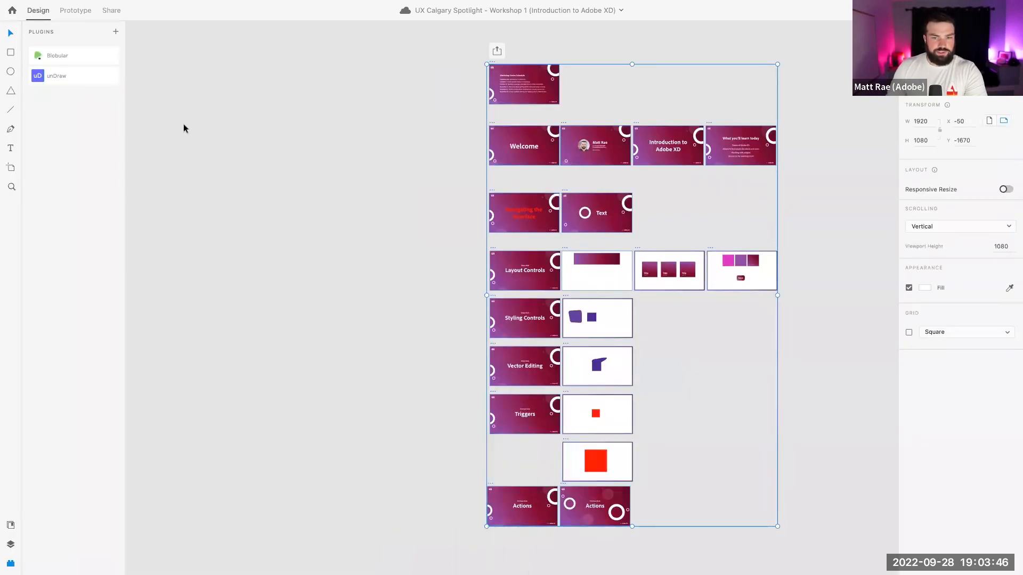
left_click(312, 148)
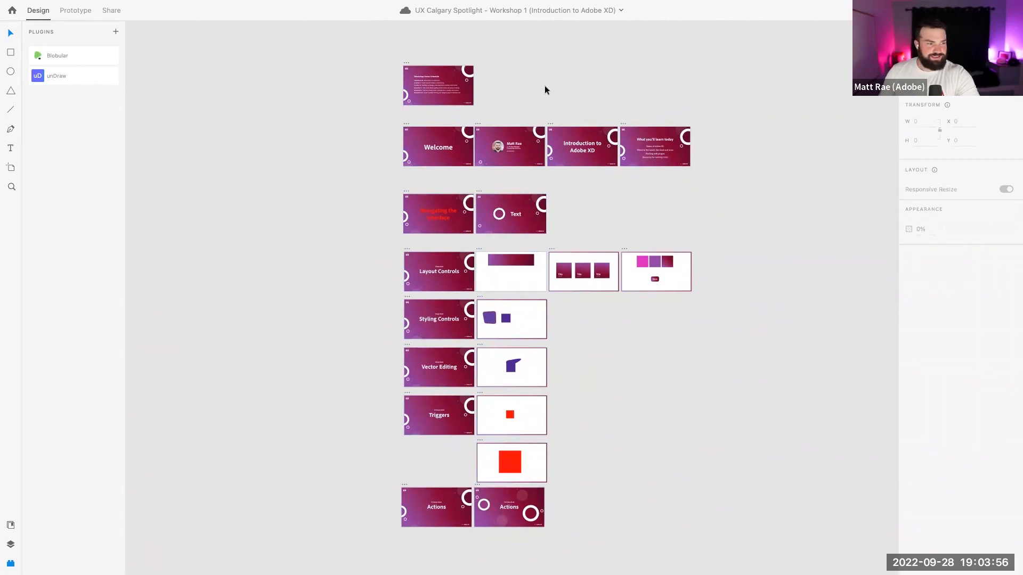
scroll(545, 86, "right", 3)
scroll(544, 86, "down", 2)
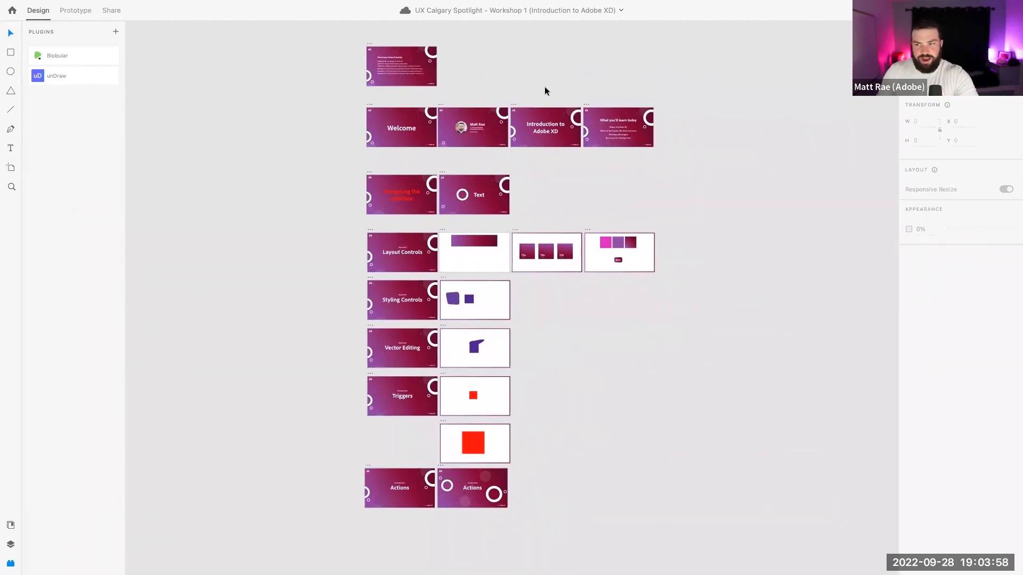
scroll(545, 86, "up", 1)
scroll(544, 86, "left", 1)
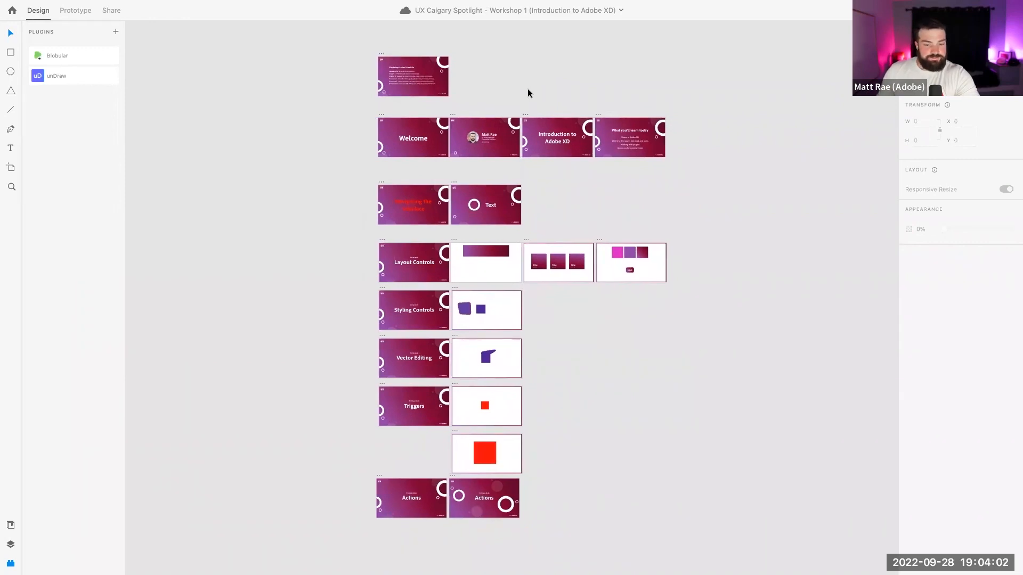
scroll(527, 93, "left", 2)
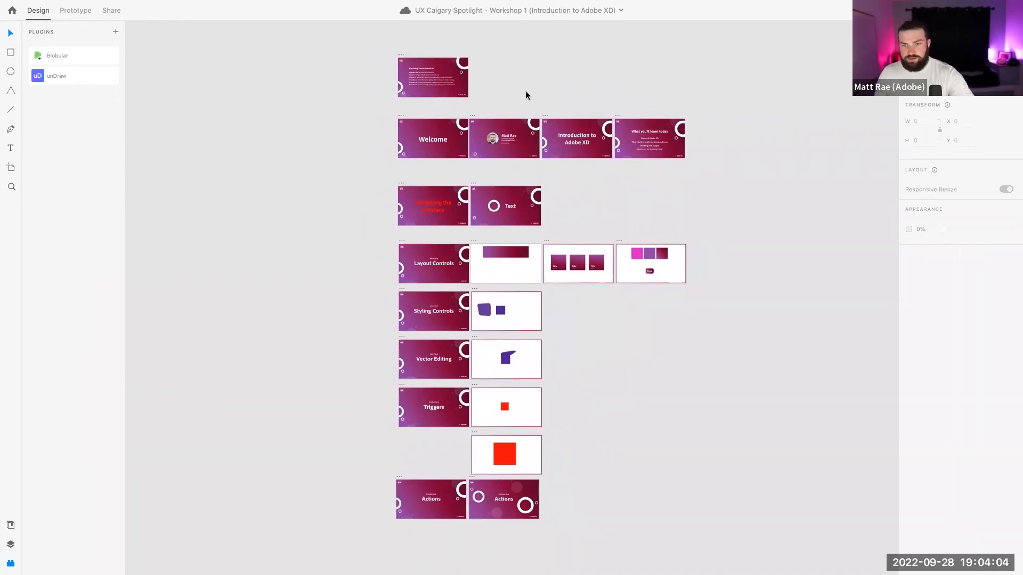
key("z")
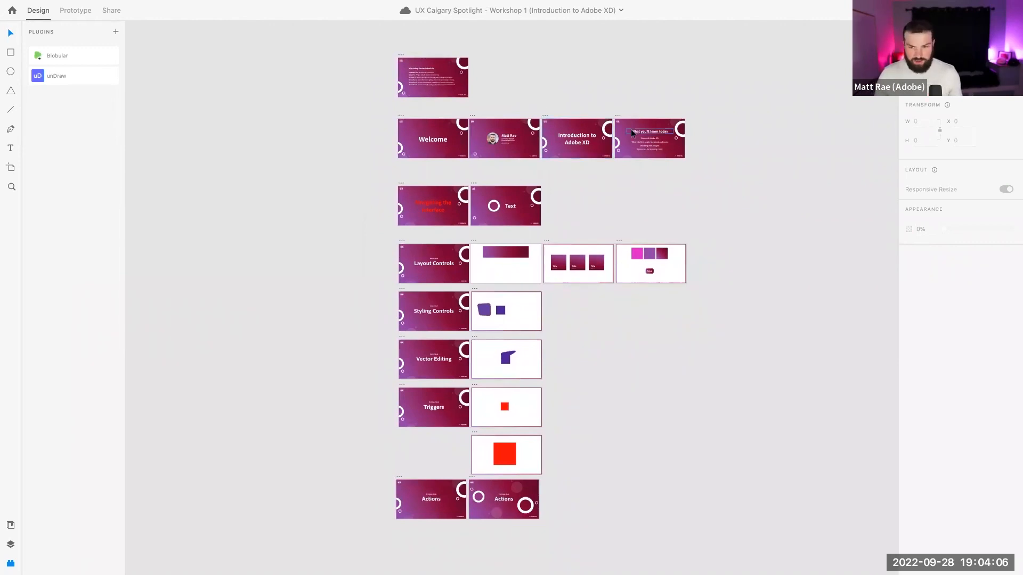
Zoom in on the 'What you'll learn today' agenda slide and go back to the Select tool
left_click_drag(612, 112, 704, 183)
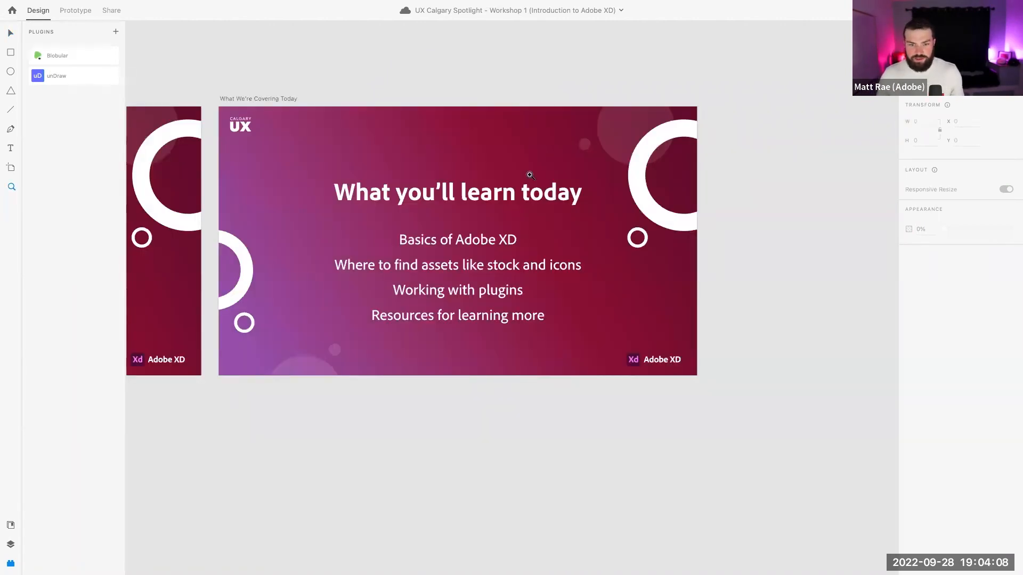
scroll(530, 175, "left", 3)
key("v")
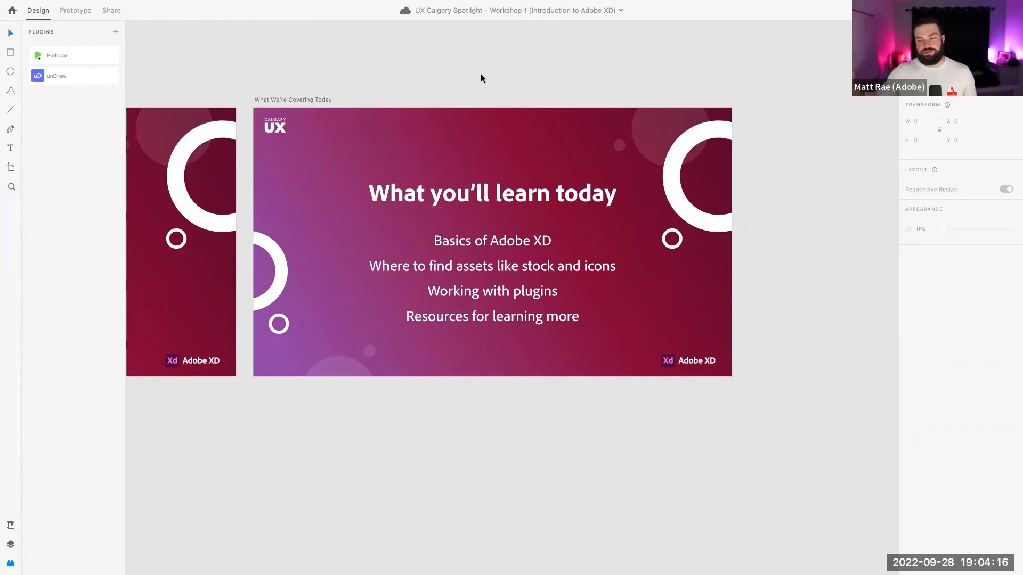
scroll(480, 75, "left", 2)
scroll(481, 75, "up", 2)
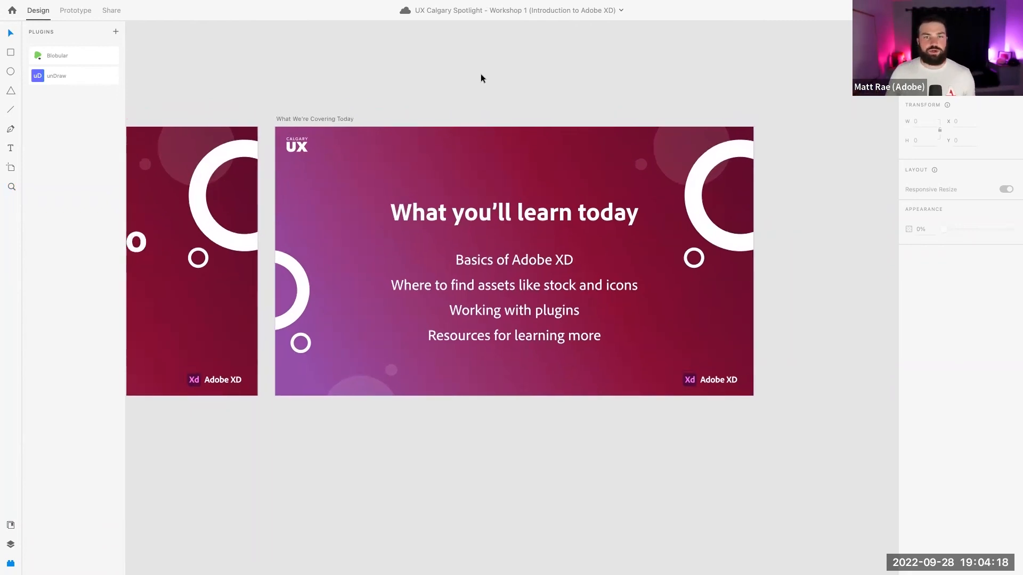